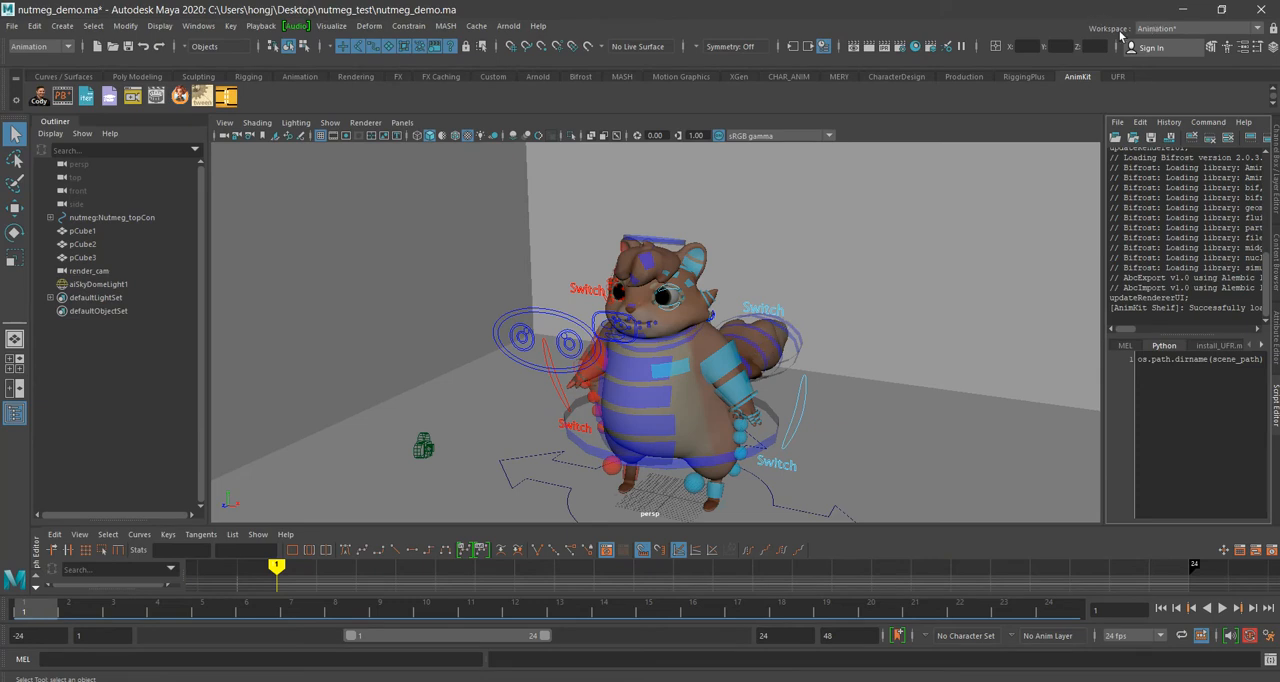
Step: Play the character scene's animation from a slightly turned view and return to frame 1
alt+middle_drag(800, 371, 771, 327)
drag(248, 616, 36, 612)
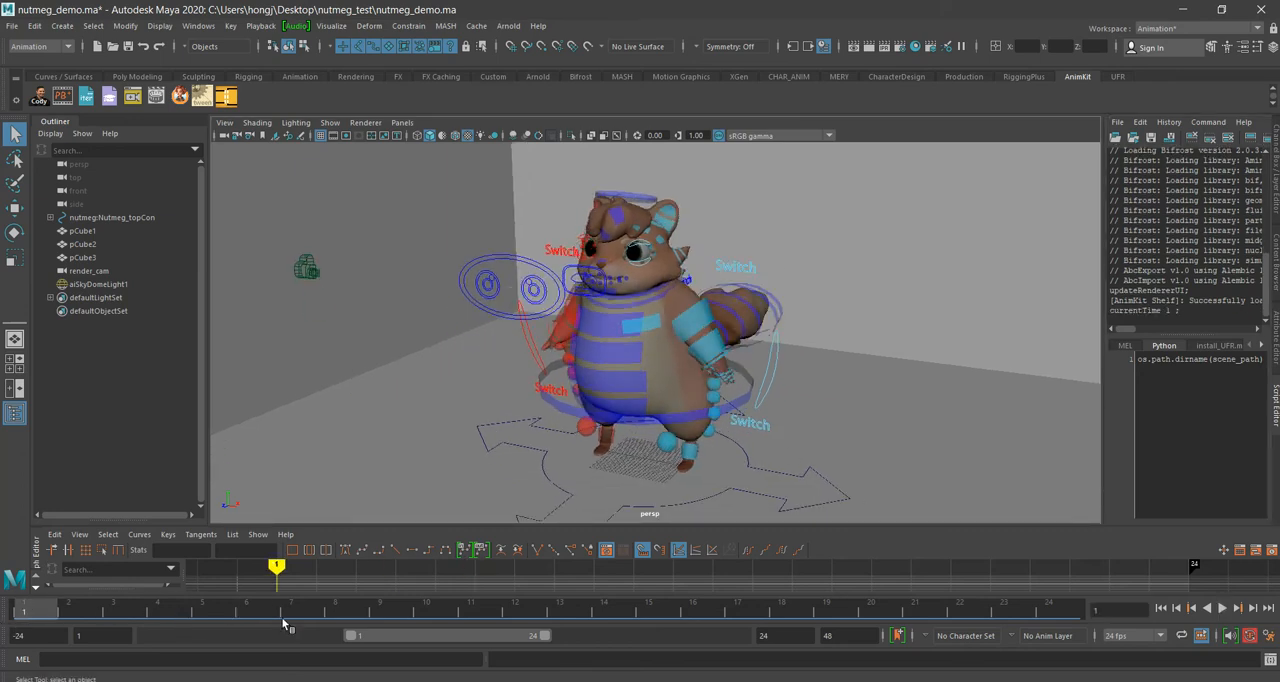
click(1222, 608)
drag(150, 616, 3, 616)
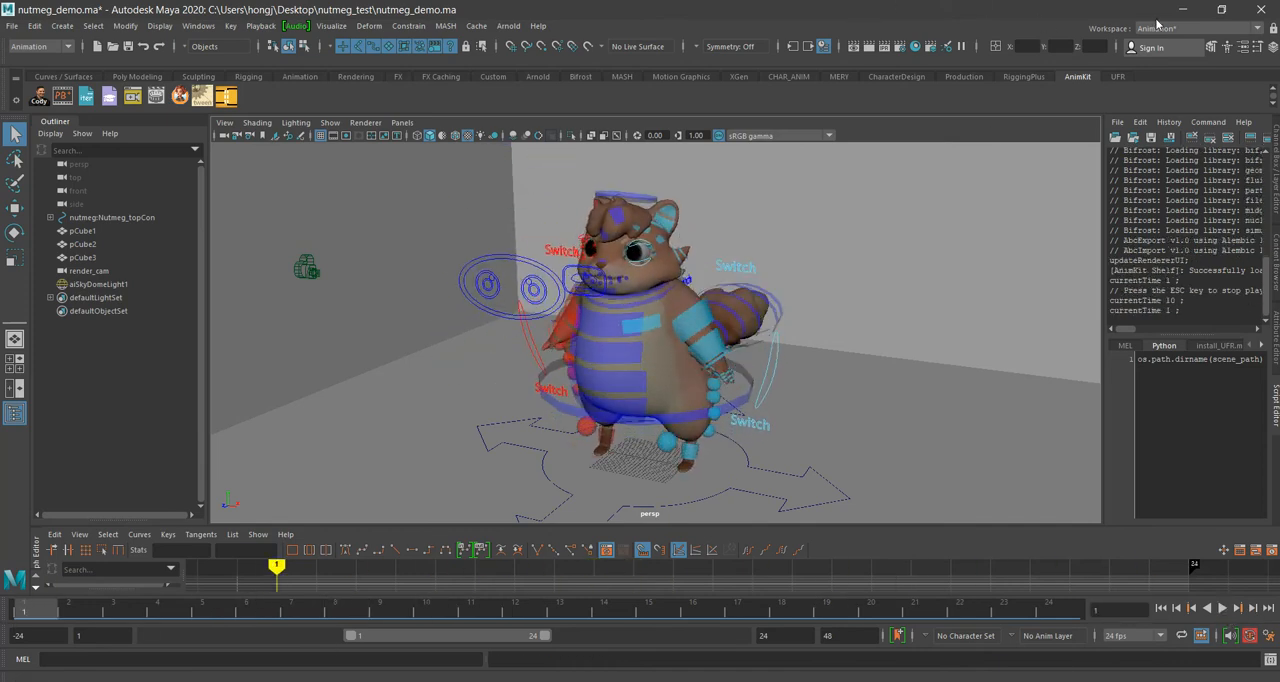
Step: Reduce the Maya window and bring install_animkit.py to the front in Visual Studio Code
drag(1050, 9, 942, 104)
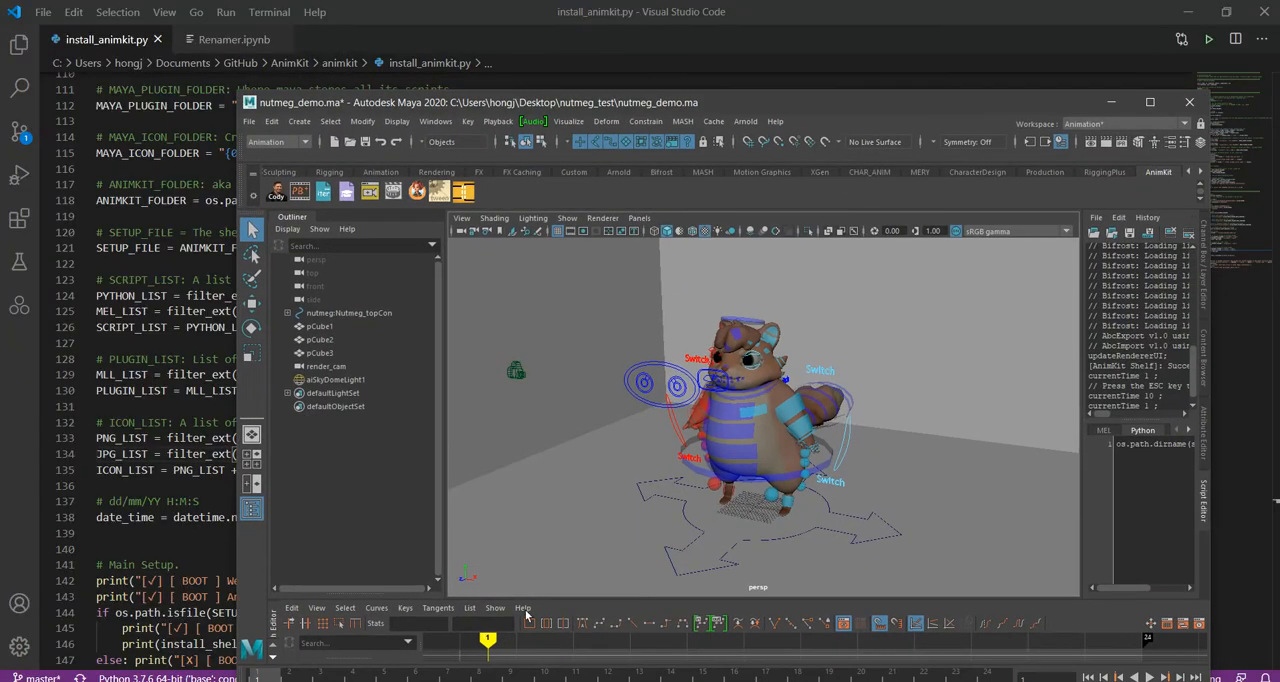
mouse_move(246, 681)
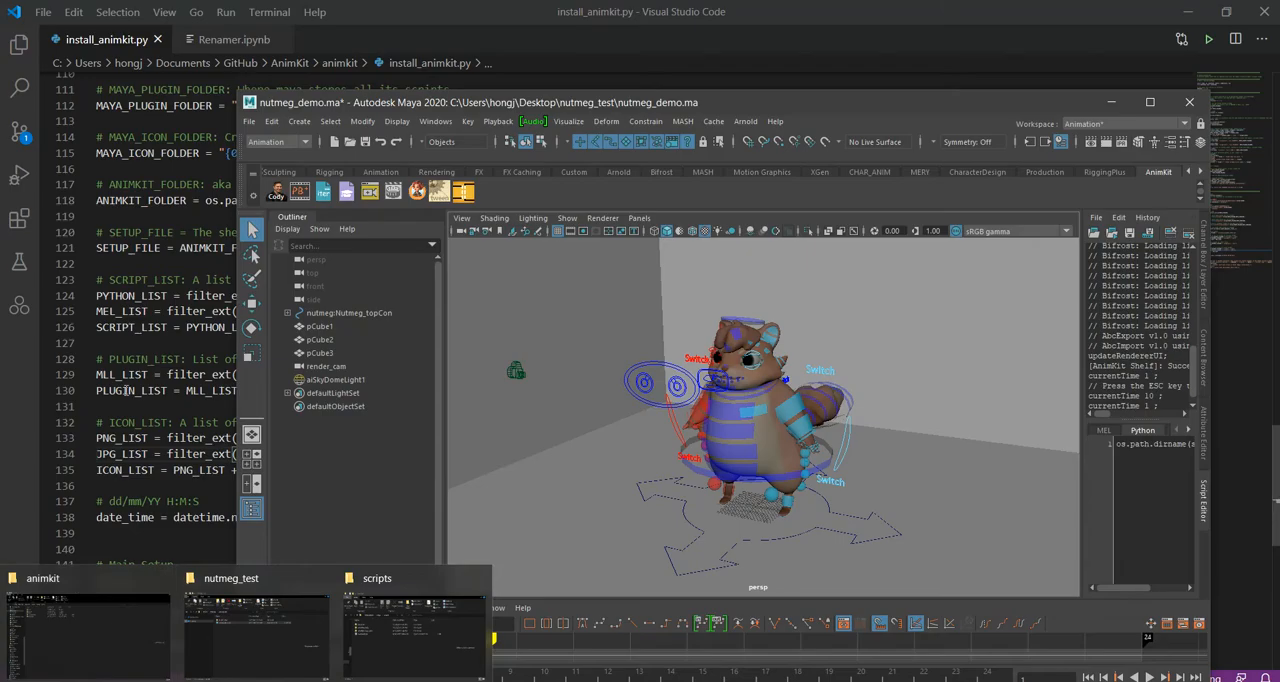
click(135, 390)
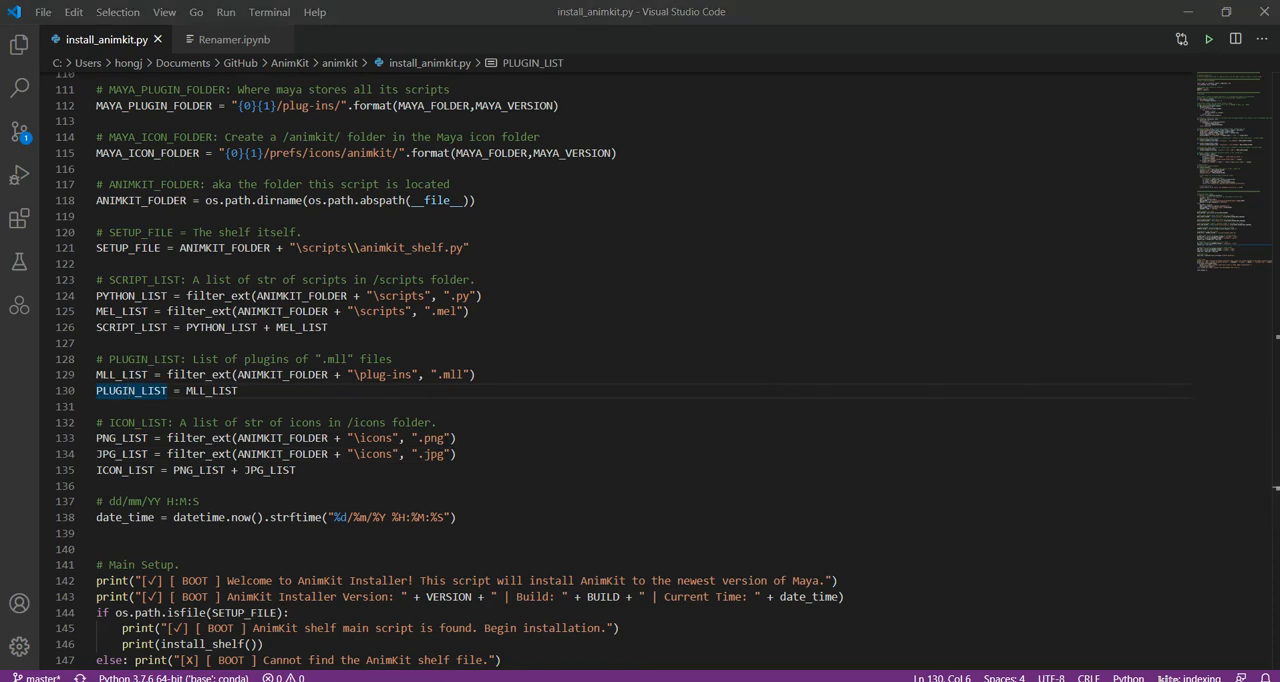
Step: Switch to the browser, look through the AnimKit GitHub repository, and view the downloadable assets of the AnimKit 2.0 release
drag(1279, 160, 629, 1)
scroll(565, 305, down, 5)
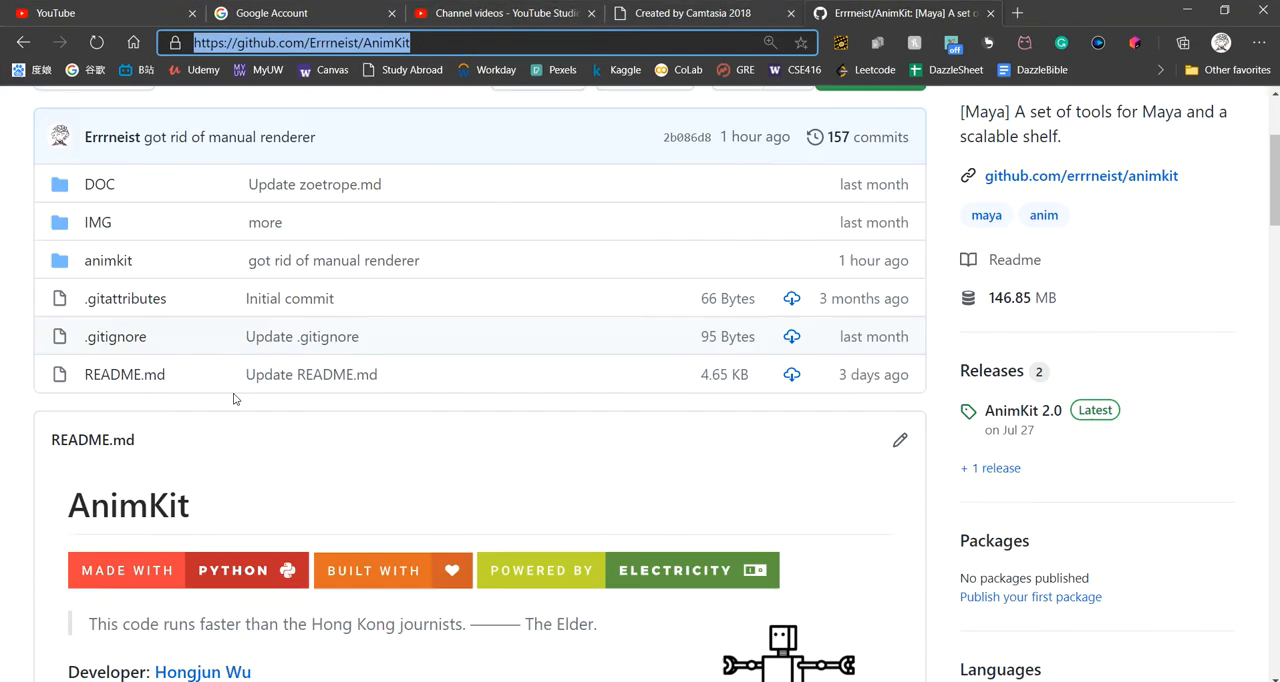
scroll(286, 399, down, 4)
scroll(320, 200, up, 9)
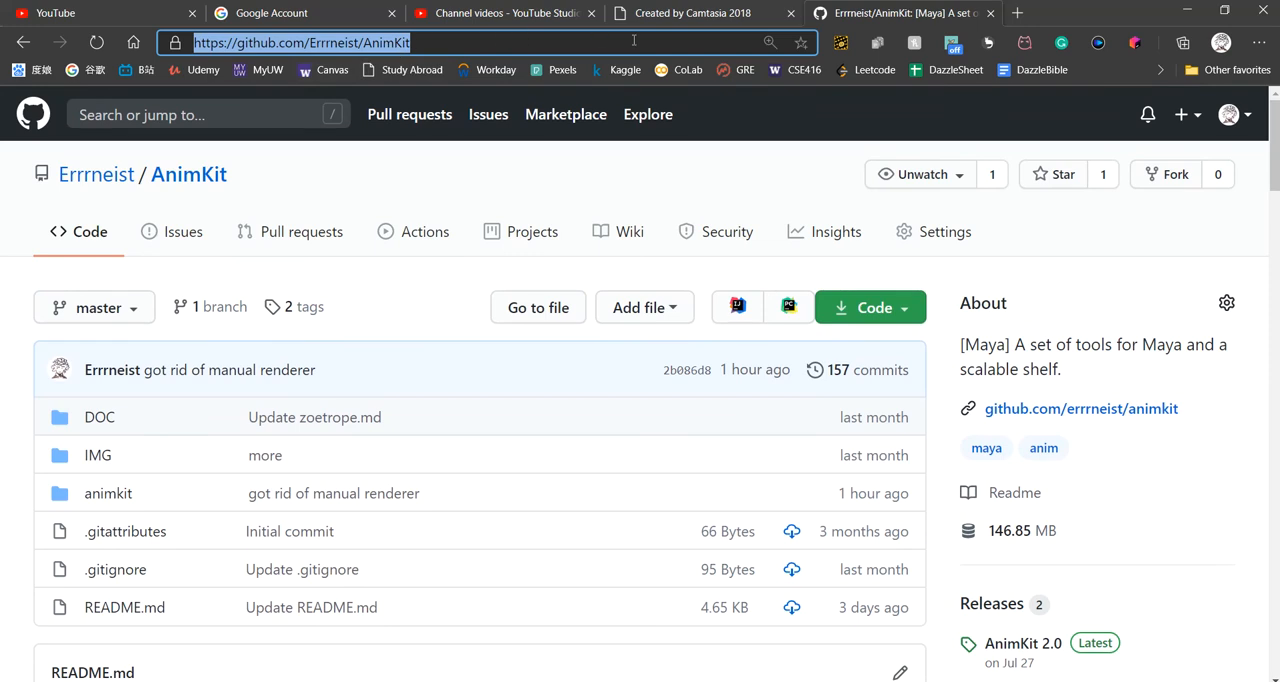
scroll(800, 300, down, 6)
scroll(1054, 330, up, 4)
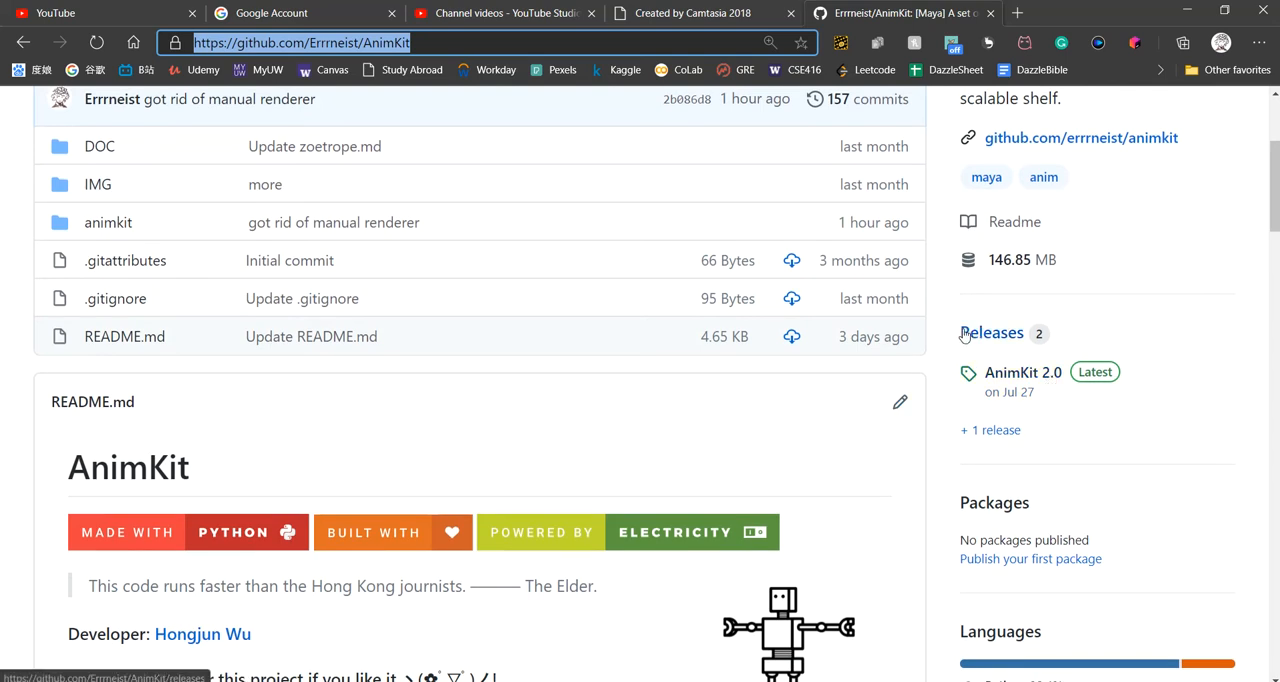
click(1019, 374)
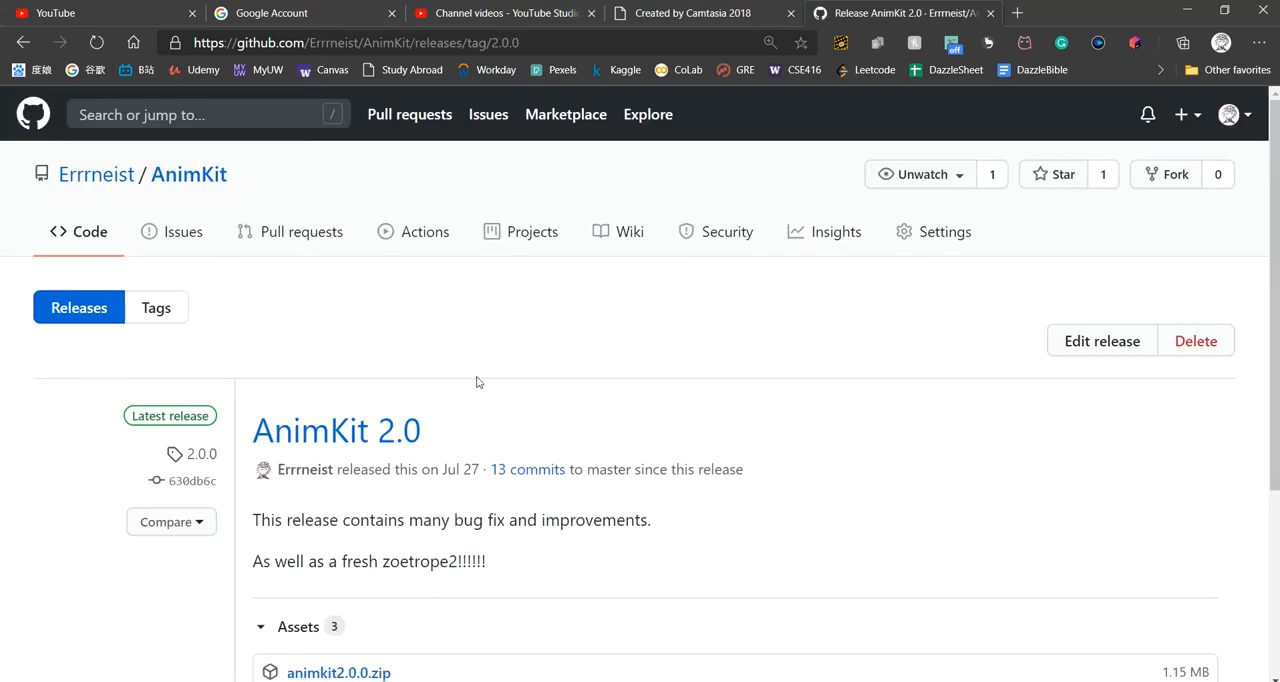
scroll(485, 590, down, 3)
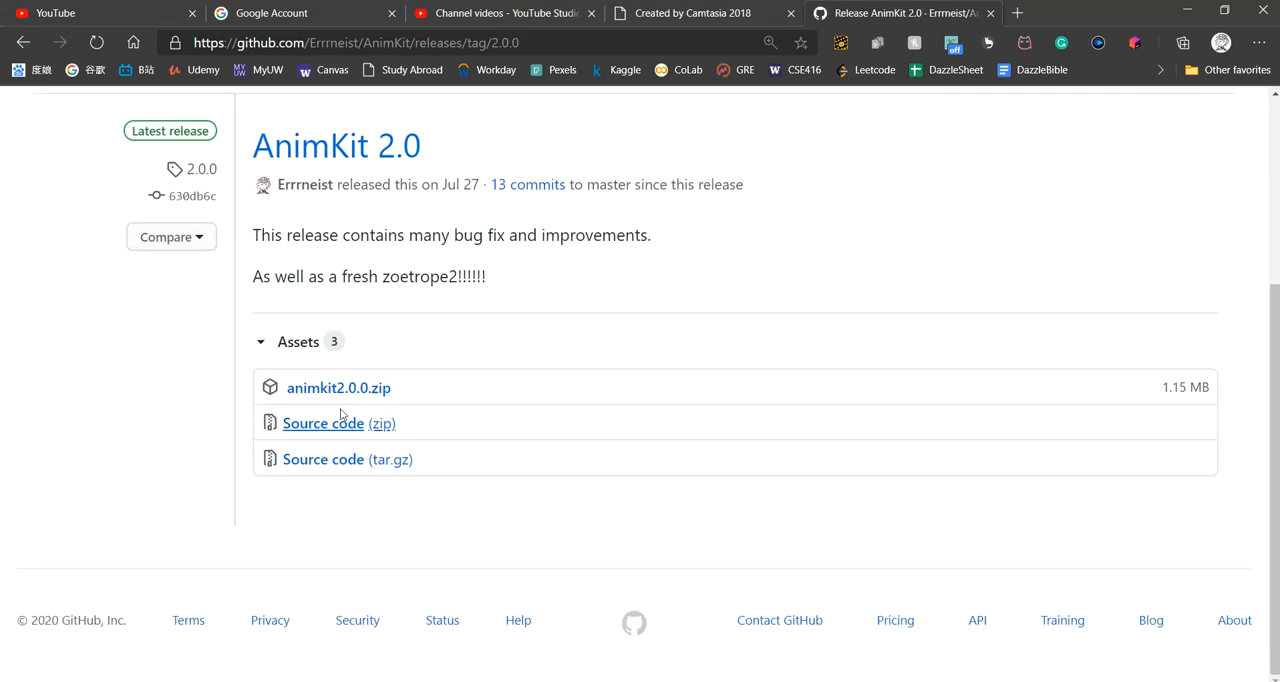
click(1187, 10)
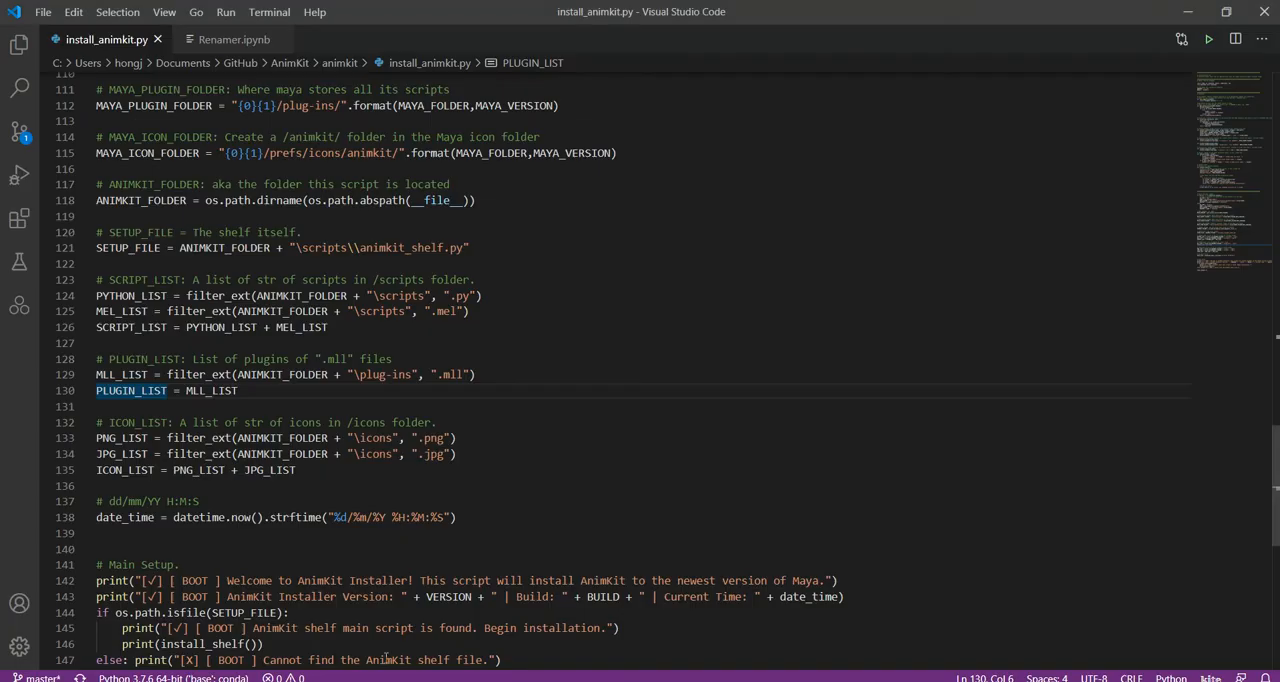
Step: Open userSetup.py from the AnimKit repository's animkit folder in Visual Studio Code and copy all of its code
click(240, 681)
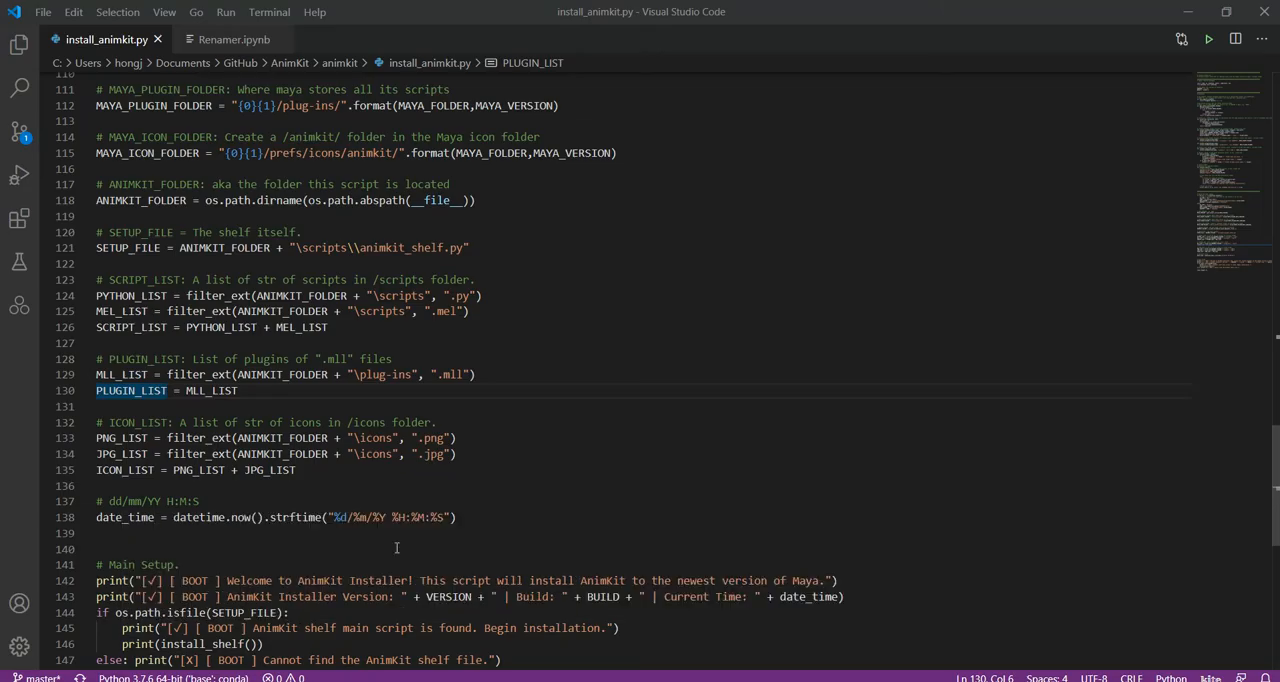
drag(907, 239, 414, 71)
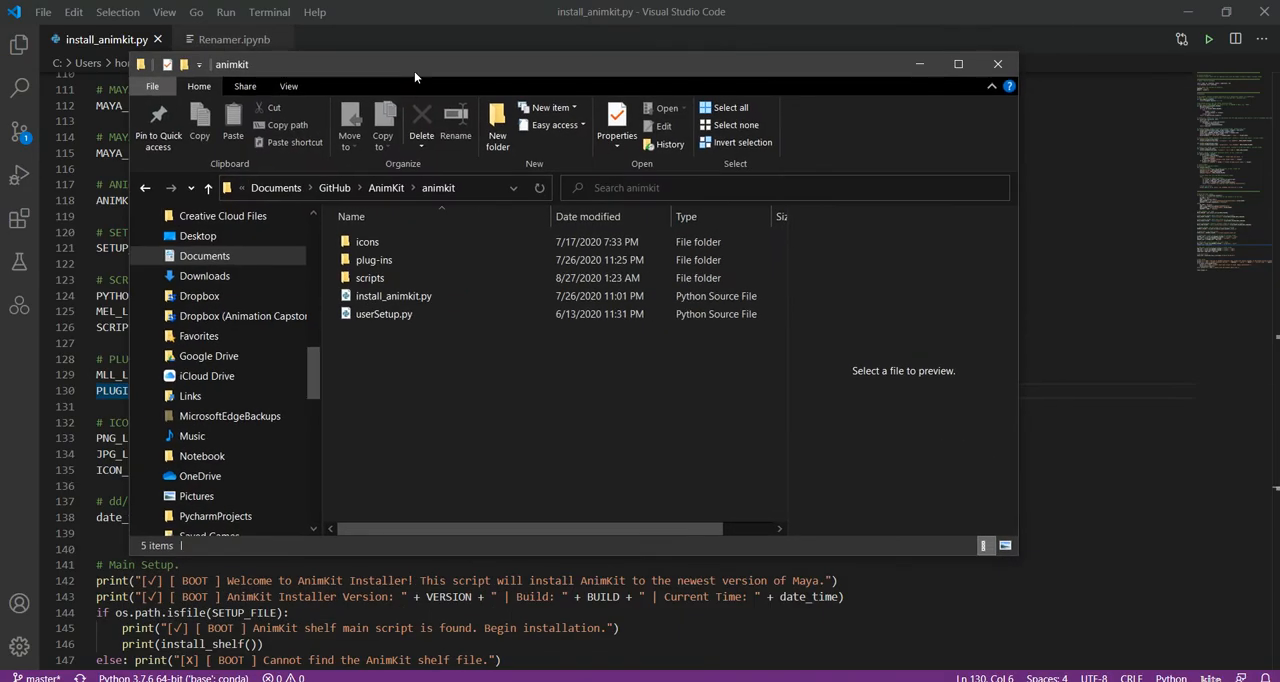
click(420, 316)
right_click(420, 314)
click(394, 320)
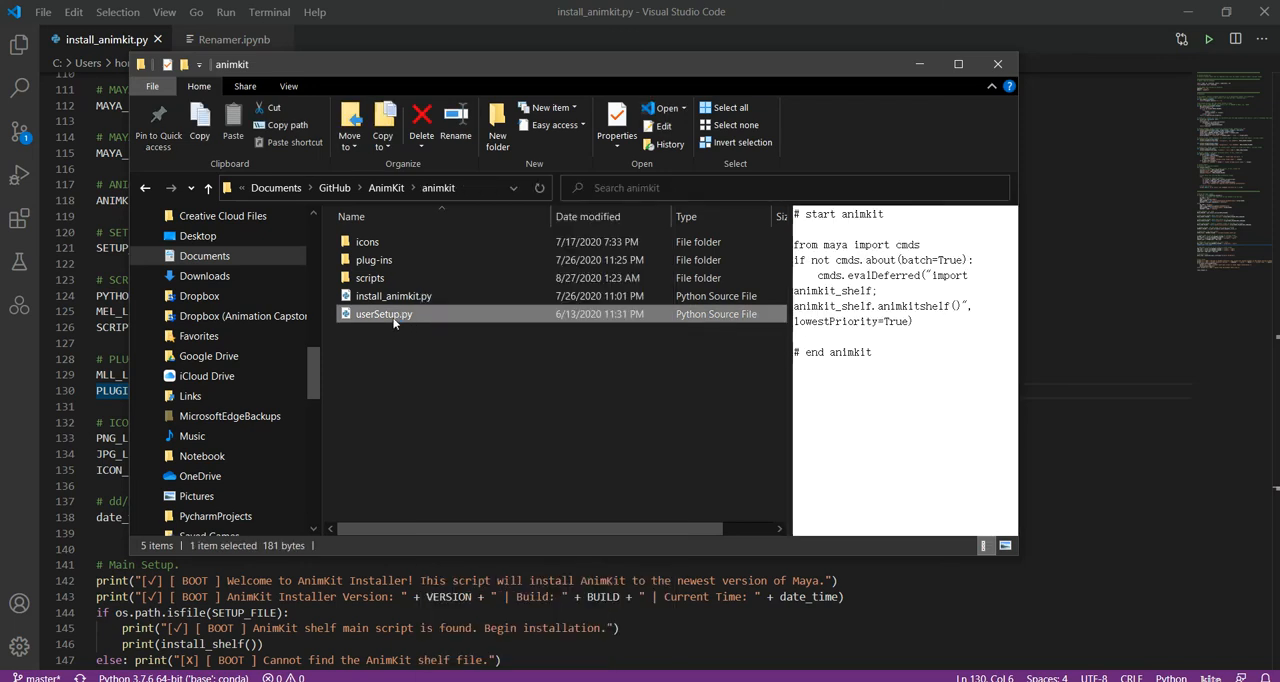
double_click(394, 318)
drag(325, 179, 20, 51)
key(ctrl+c)
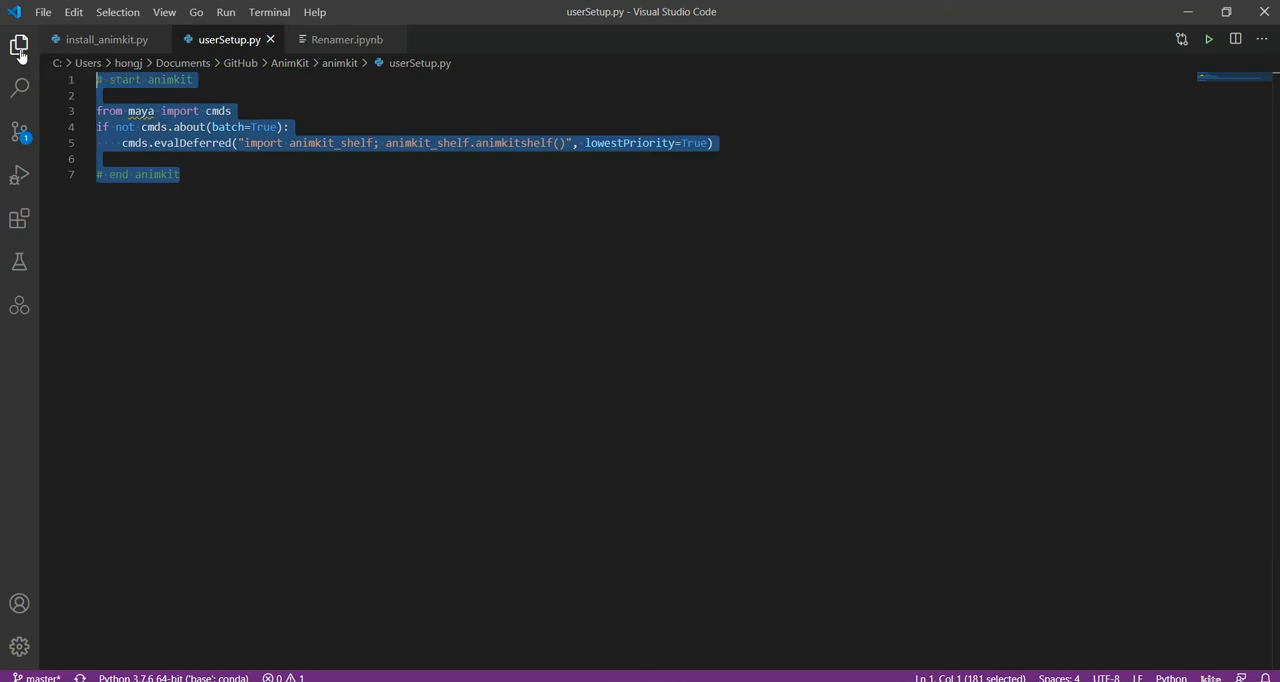
Step: Bring up the Documents > maya > scripts folder in File Explorer and place it beside the animkit folder
mouse_move(254, 678)
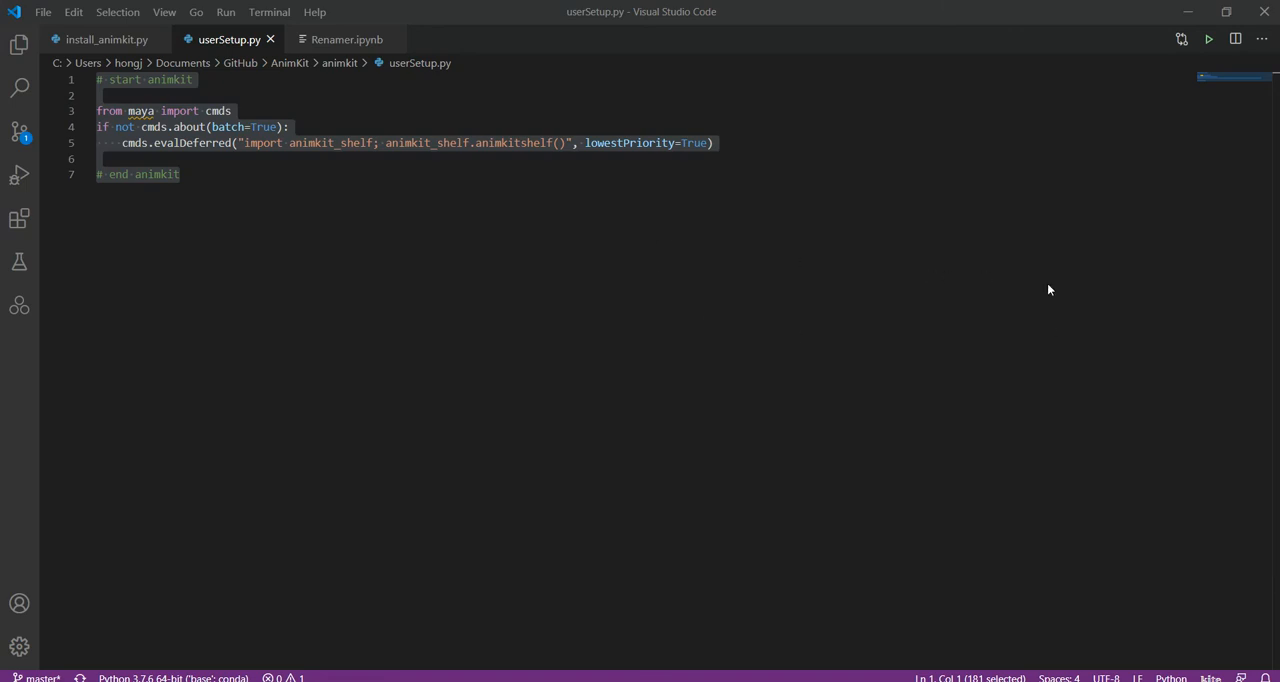
drag(1006, 13, 653, 368)
drag(1279, 447, 500, 139)
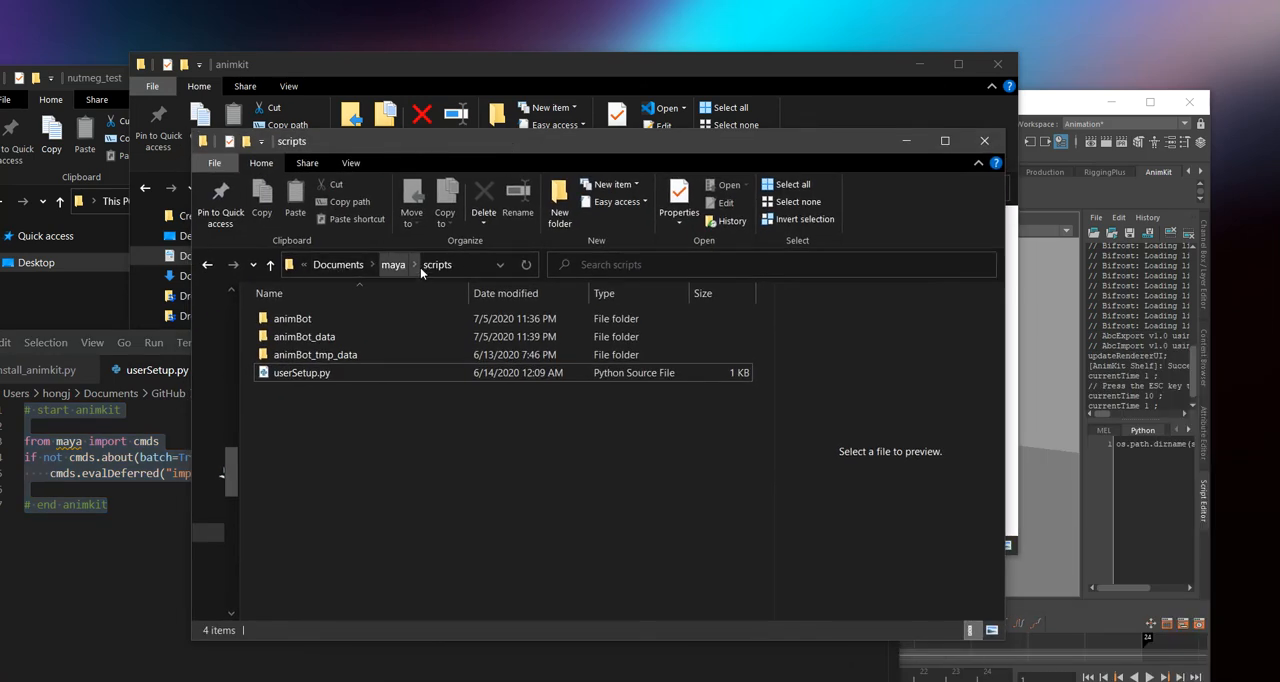
drag(352, 423, 288, 394)
drag(411, 149, 754, 143)
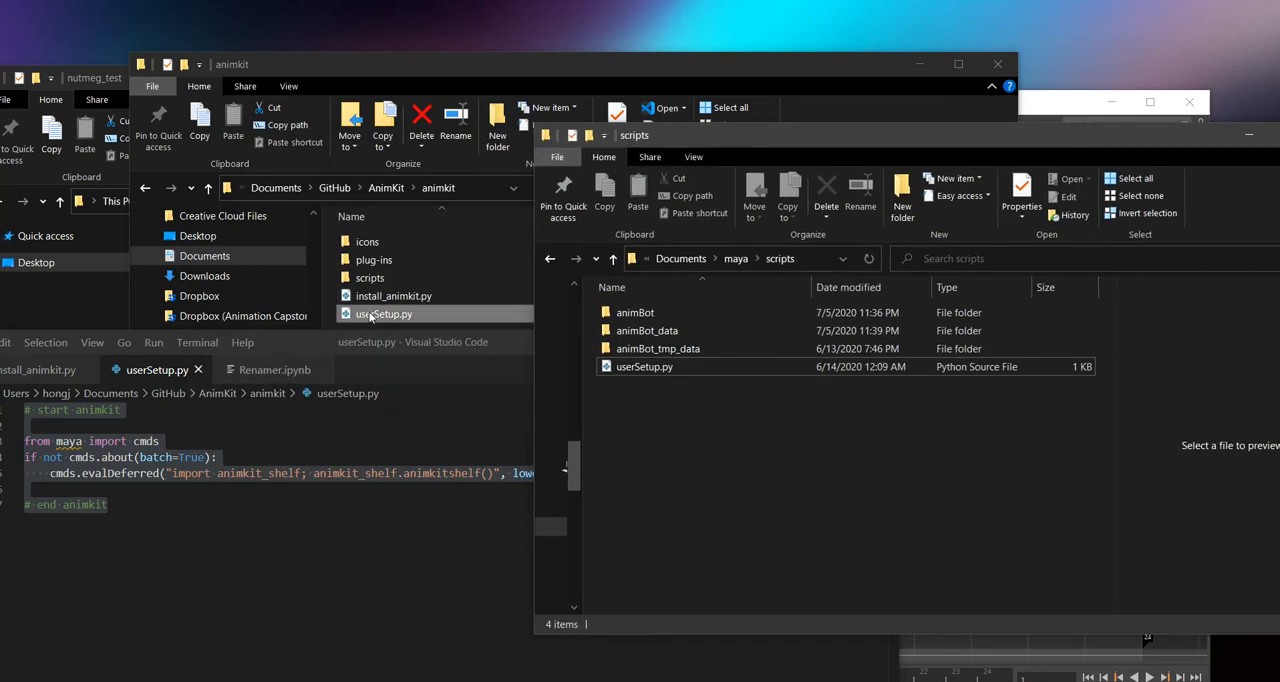
Step: Open the maya scripts folder's userSetup.py in Visual Studio Code and move the editor window into full view
click(676, 366)
right_click(675, 366)
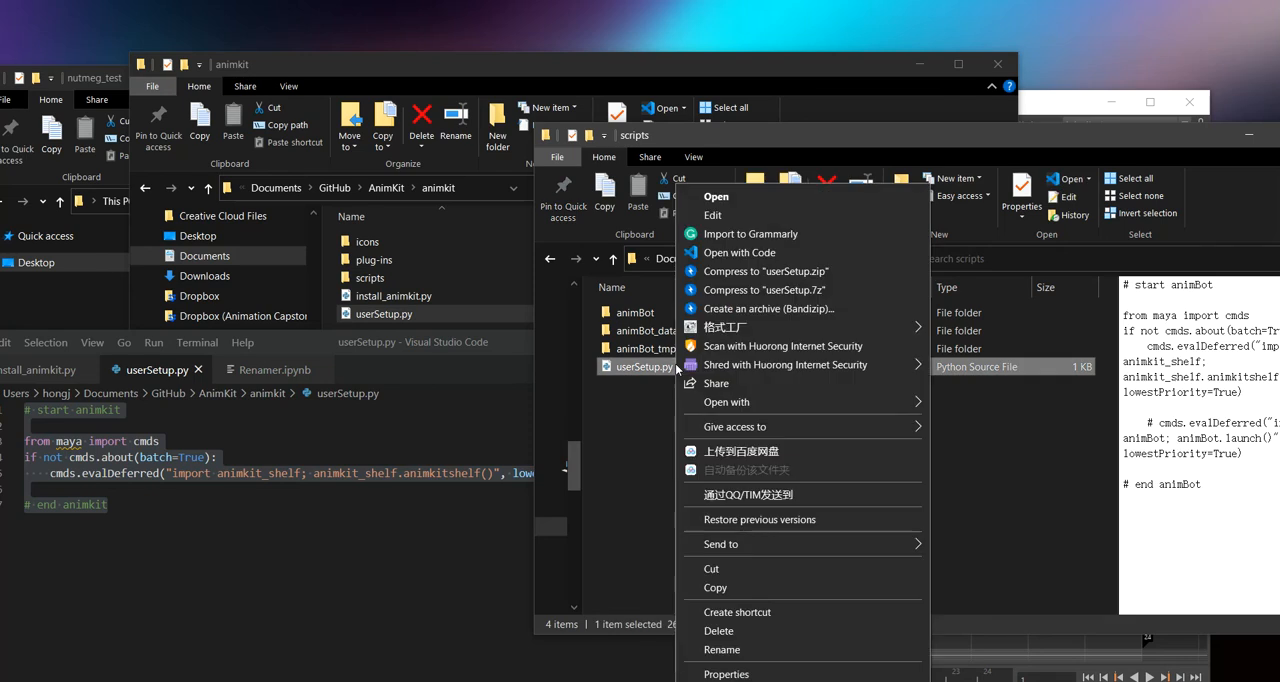
click(739, 252)
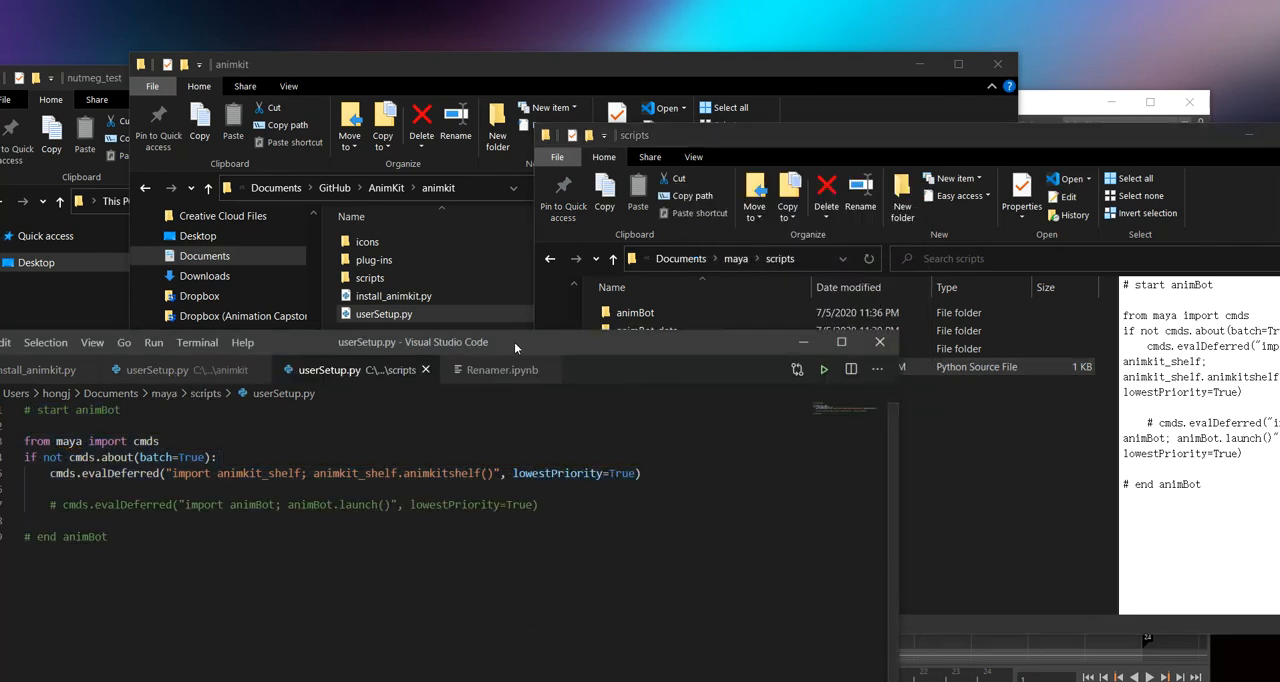
drag(511, 343, 799, 125)
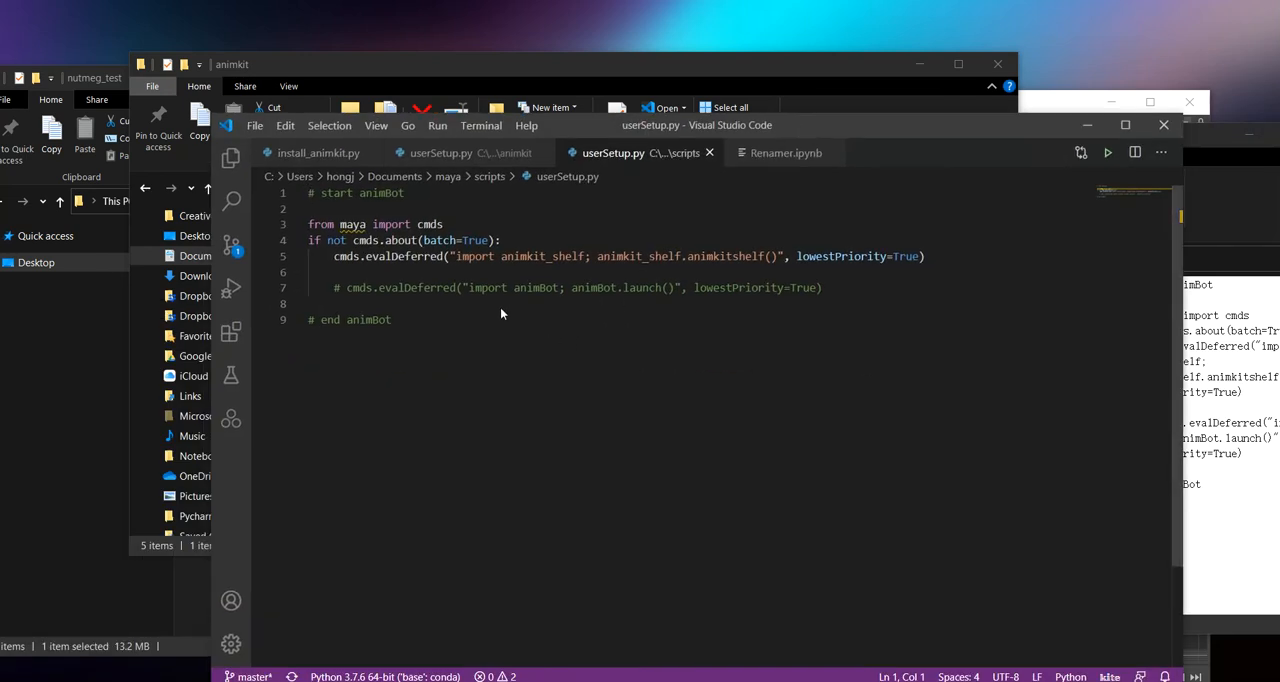
Step: Try adding the copied animkit startup block below the animBot code in the maya userSetup.py, and discard the changes
drag(920, 258, 296, 245)
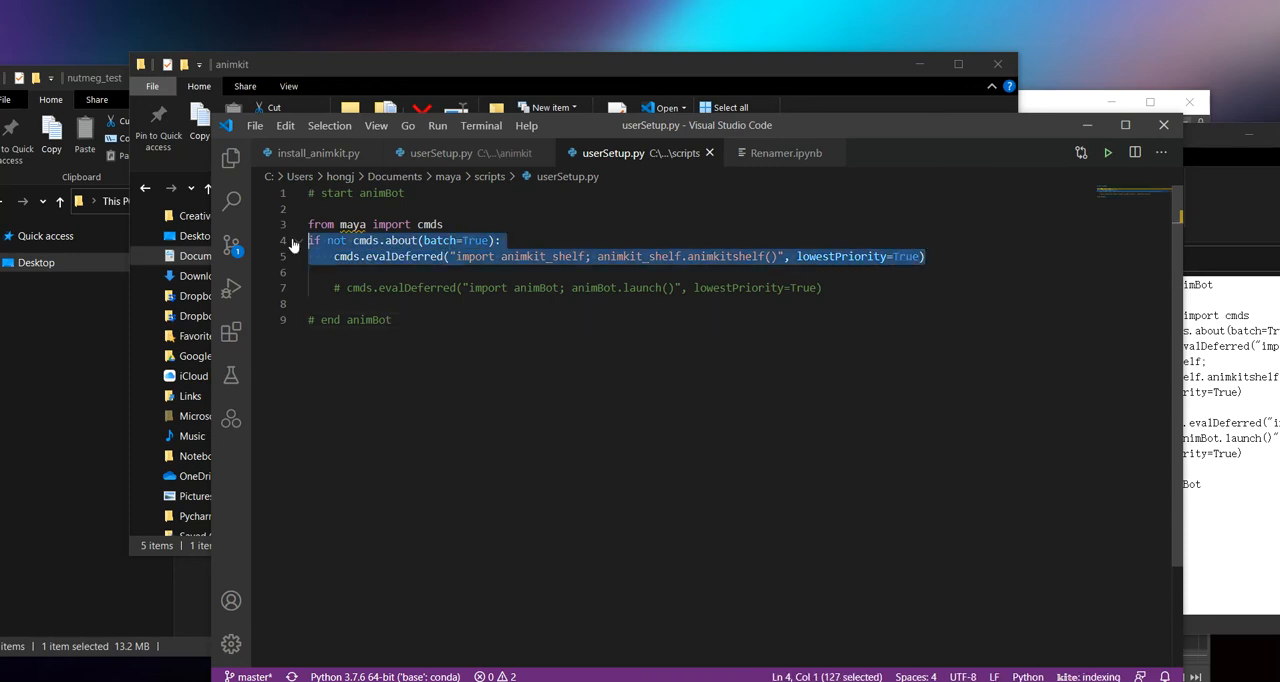
click(503, 460)
key(ctrl+v)
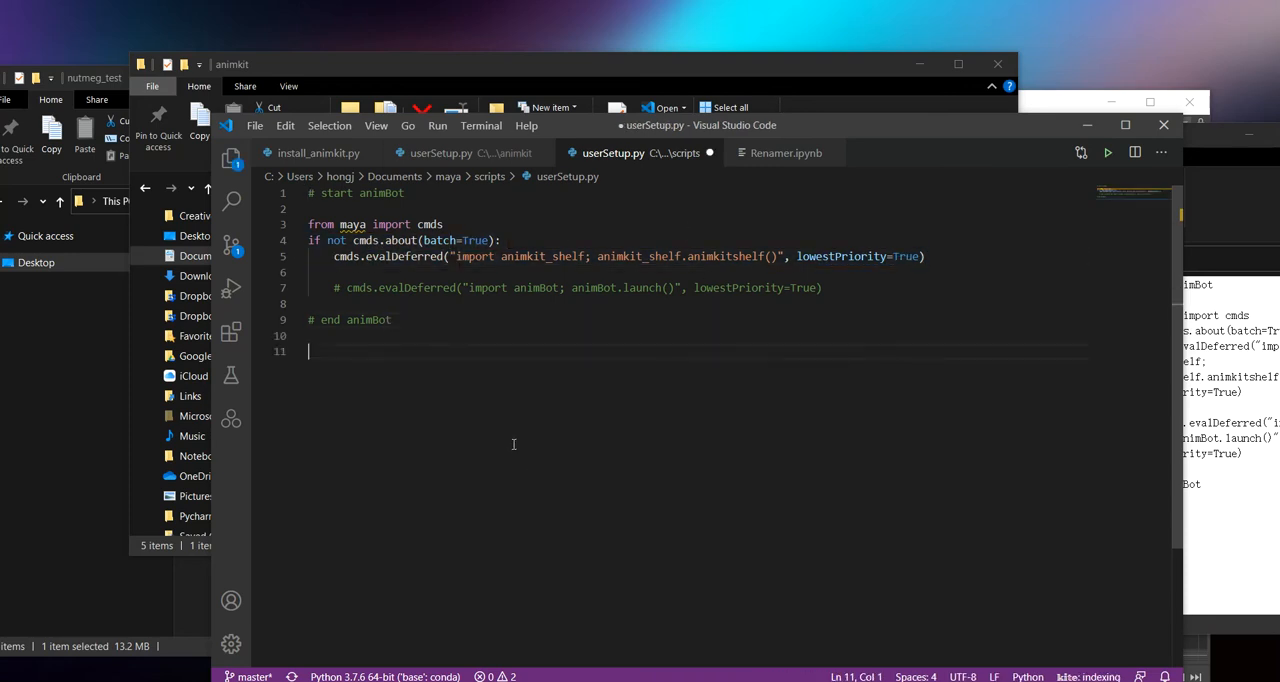
drag(443, 447, 284, 338)
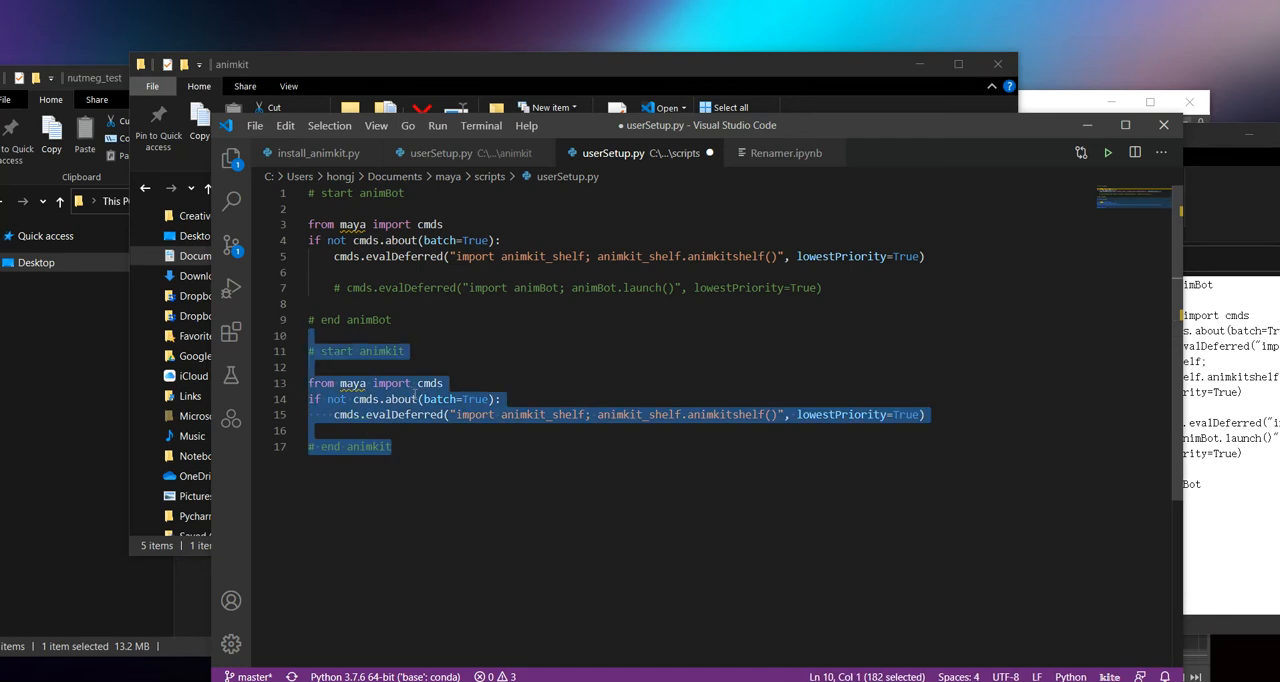
key(Delete)
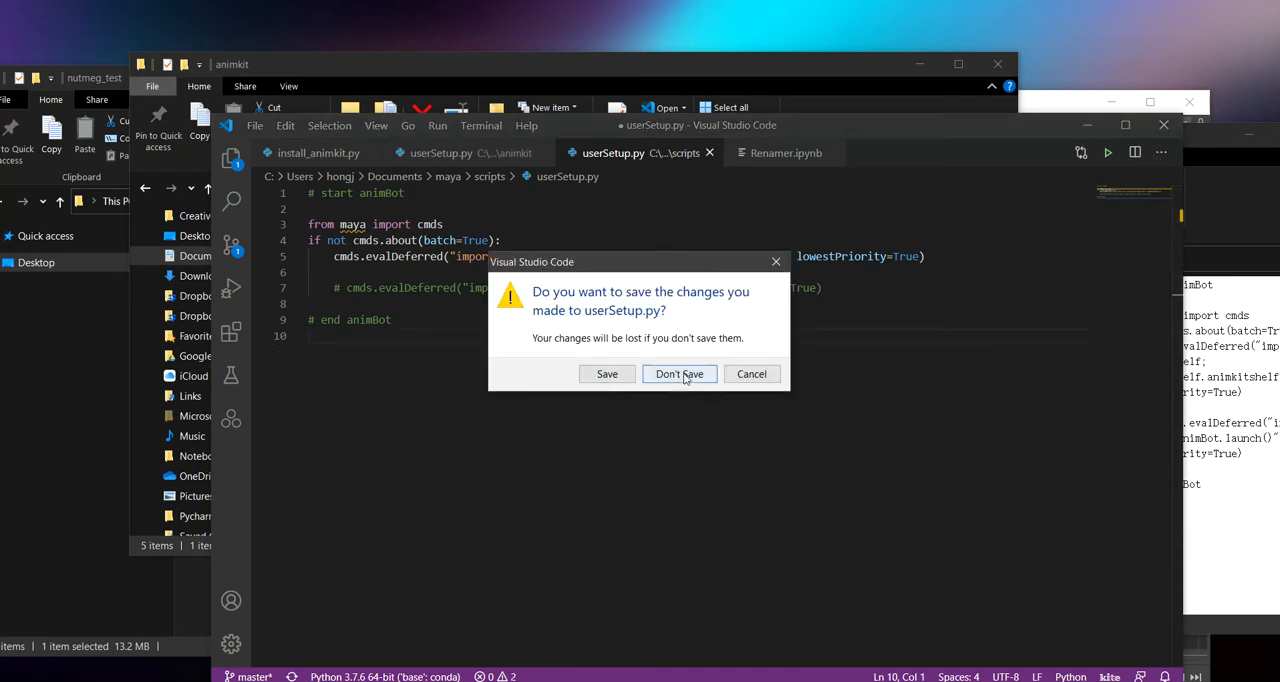
click(685, 375)
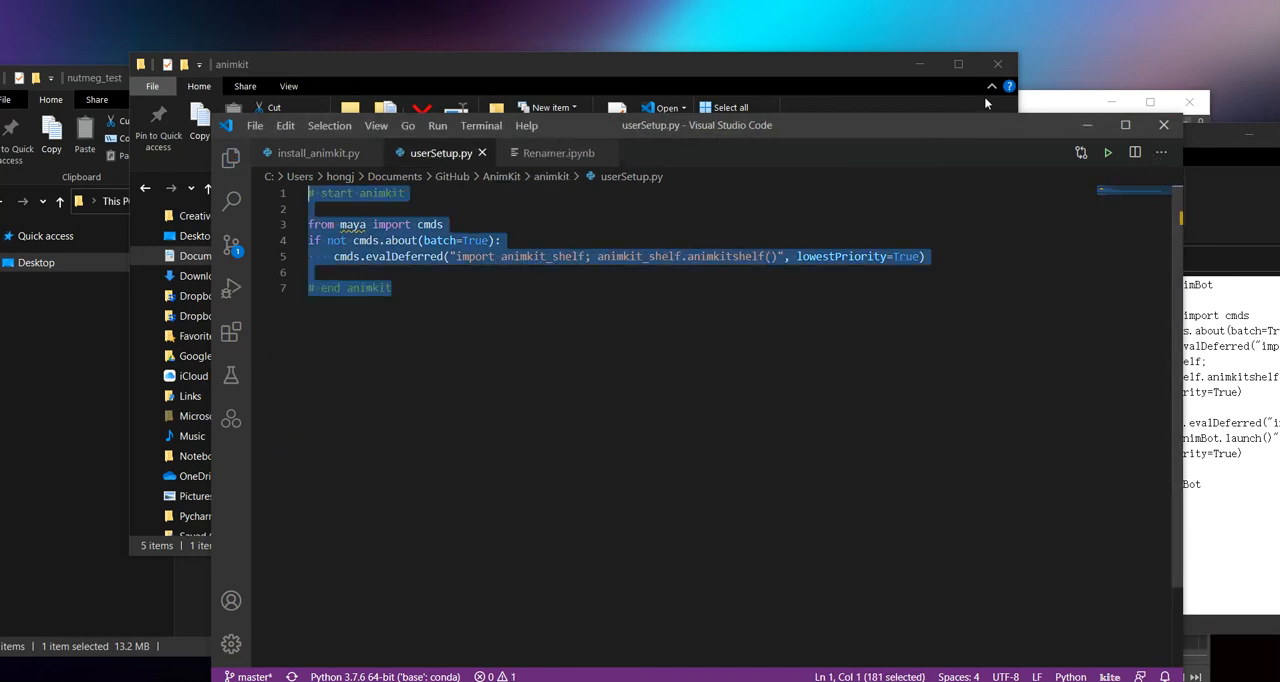
Step: Close the animkit userSetup.py, run install_animkit.py in the terminal, and highlight its installation log
click(481, 153)
drag(794, 126, 876, 123)
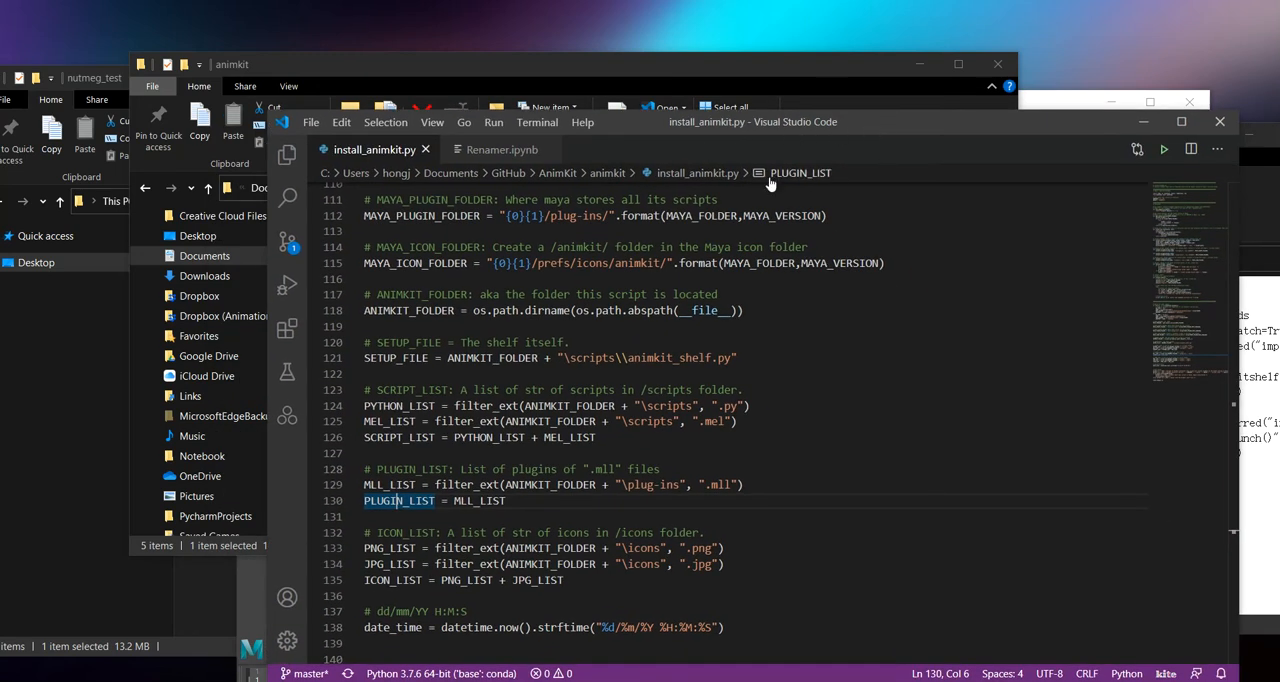
click(1165, 150)
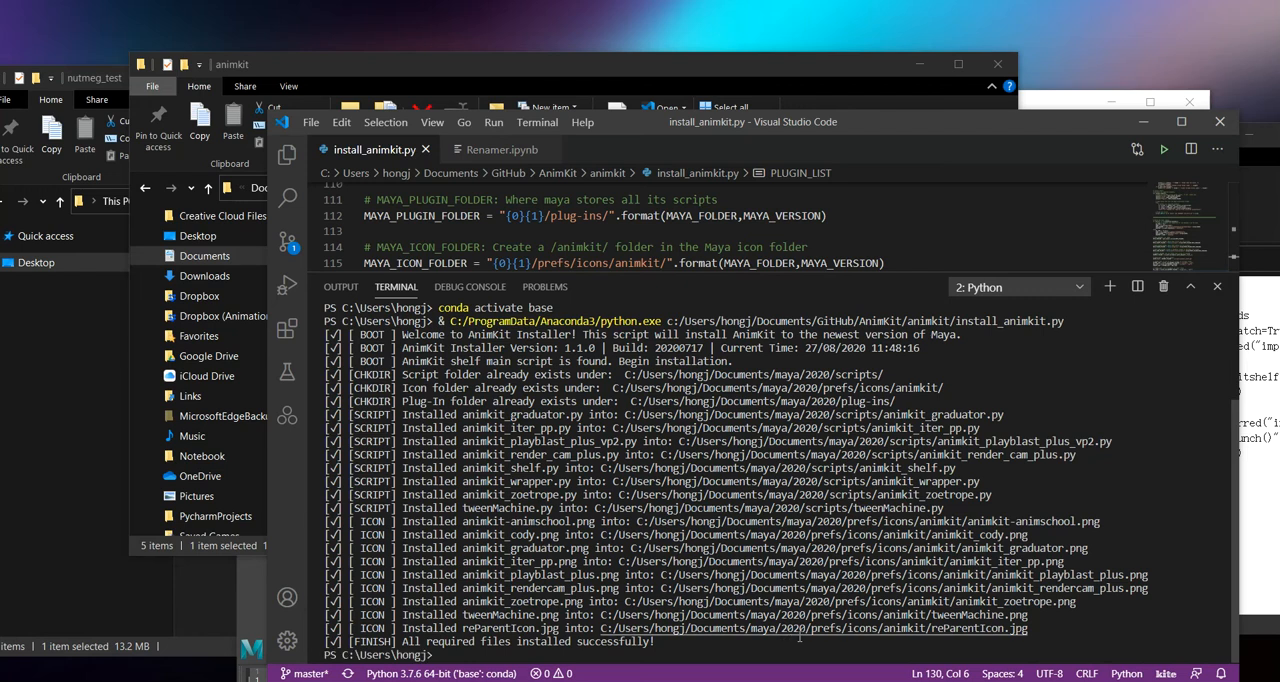
drag(786, 641, 213, 326)
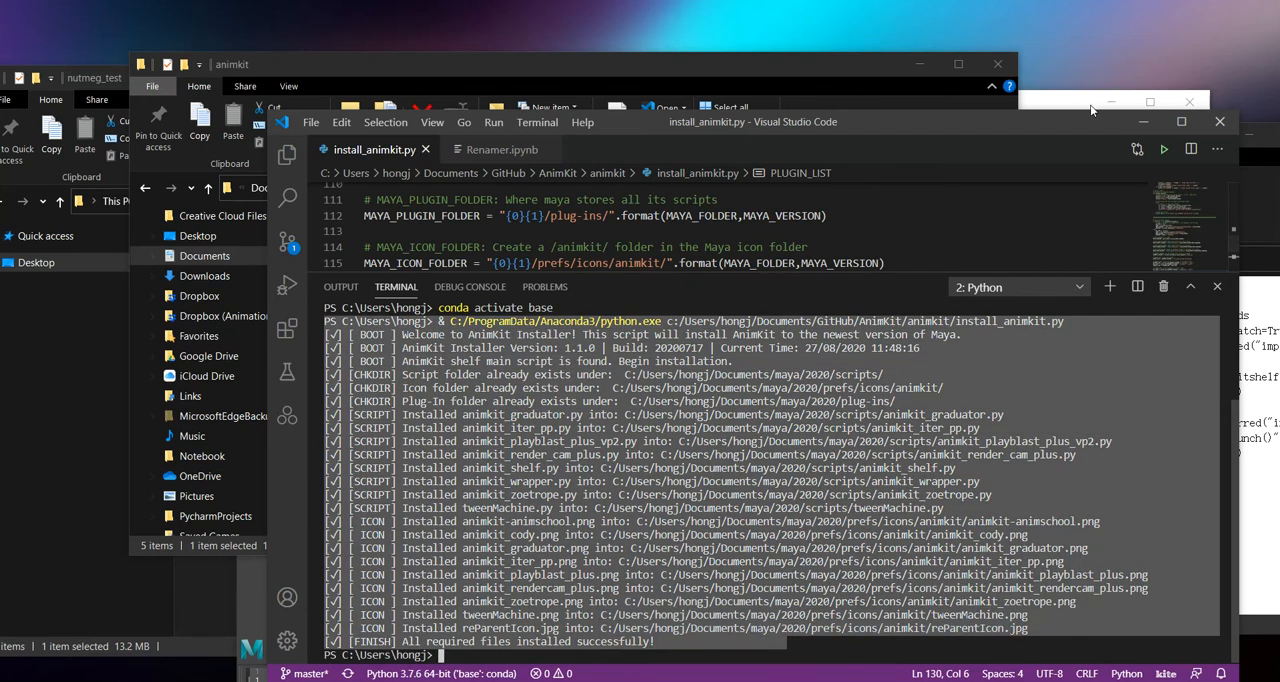
Step: Minimize the code editor, switch to the nutmeg_demo.ma scene in Maya, and maximize its window
click(1145, 121)
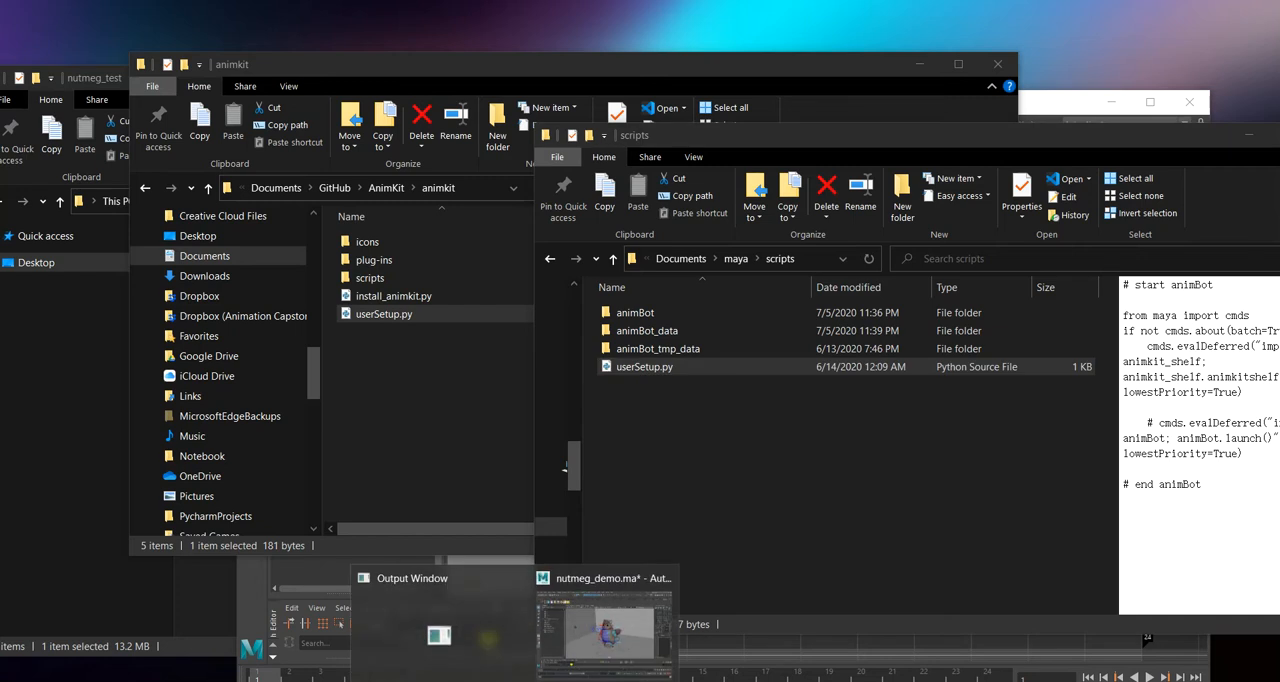
click(583, 611)
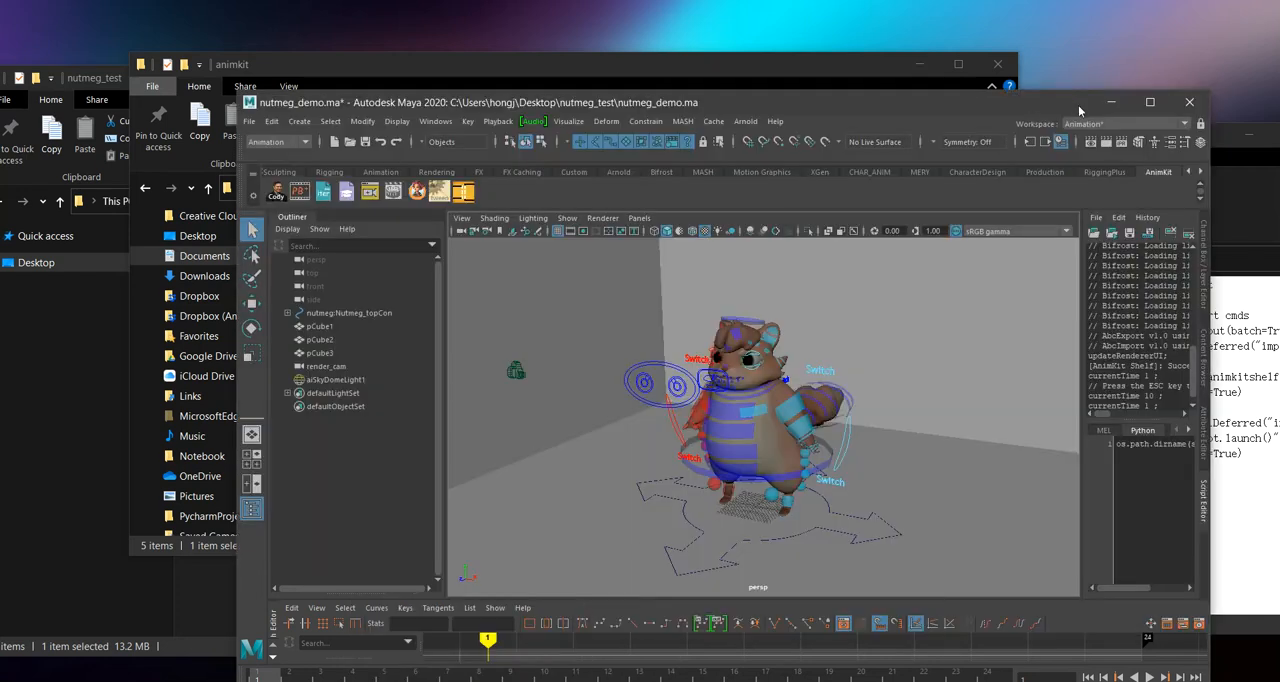
click(1150, 102)
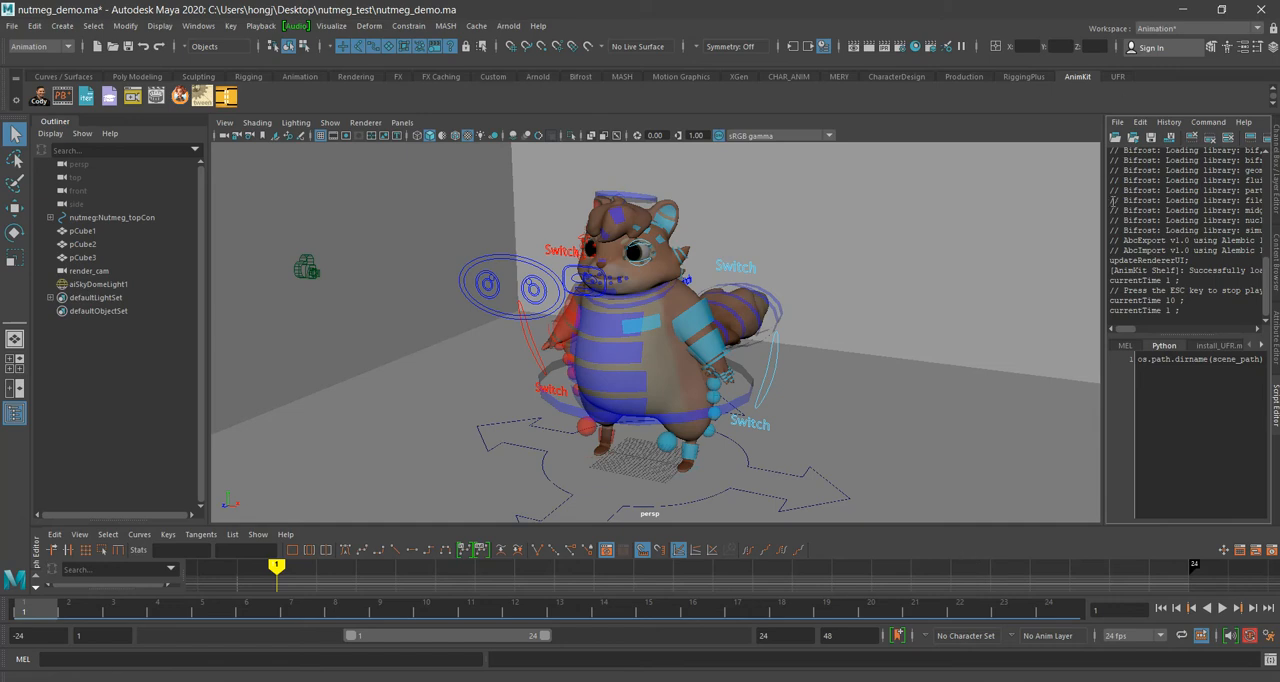
Step: Widen the Script Editor, highlight the AnimKit Shelf line in its history, and narrow the editor again
drag(1104, 188, 561, 213)
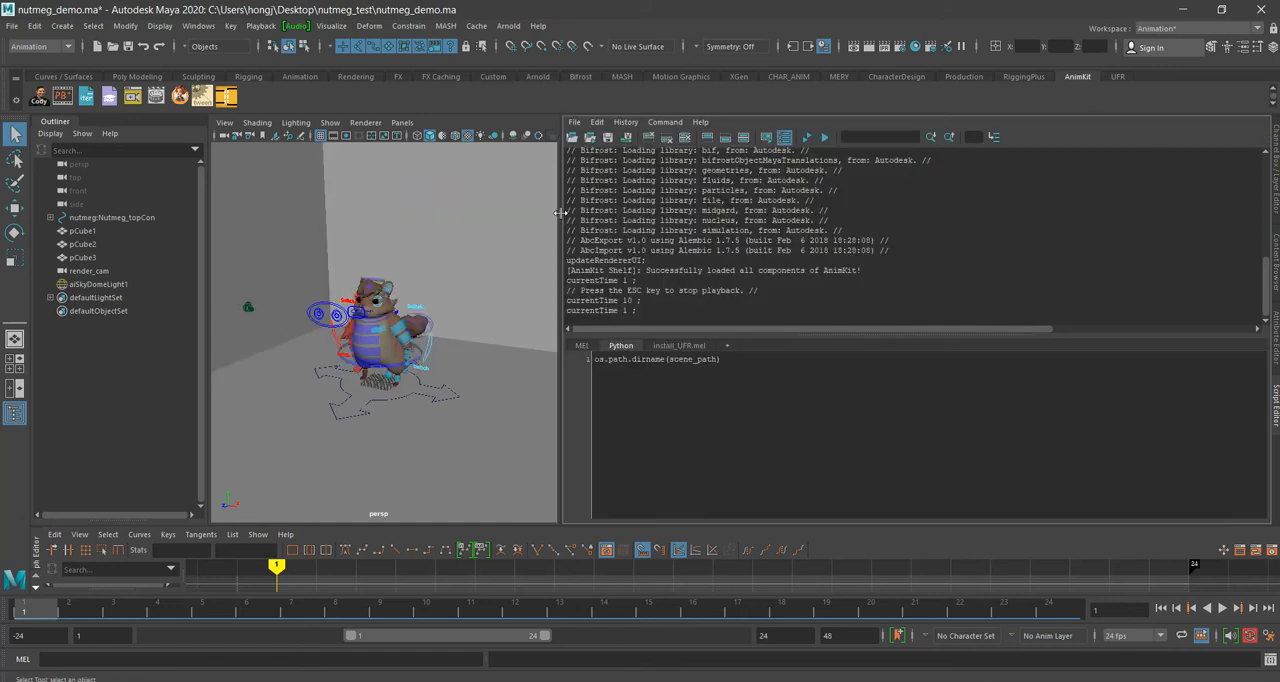
drag(887, 268, 537, 266)
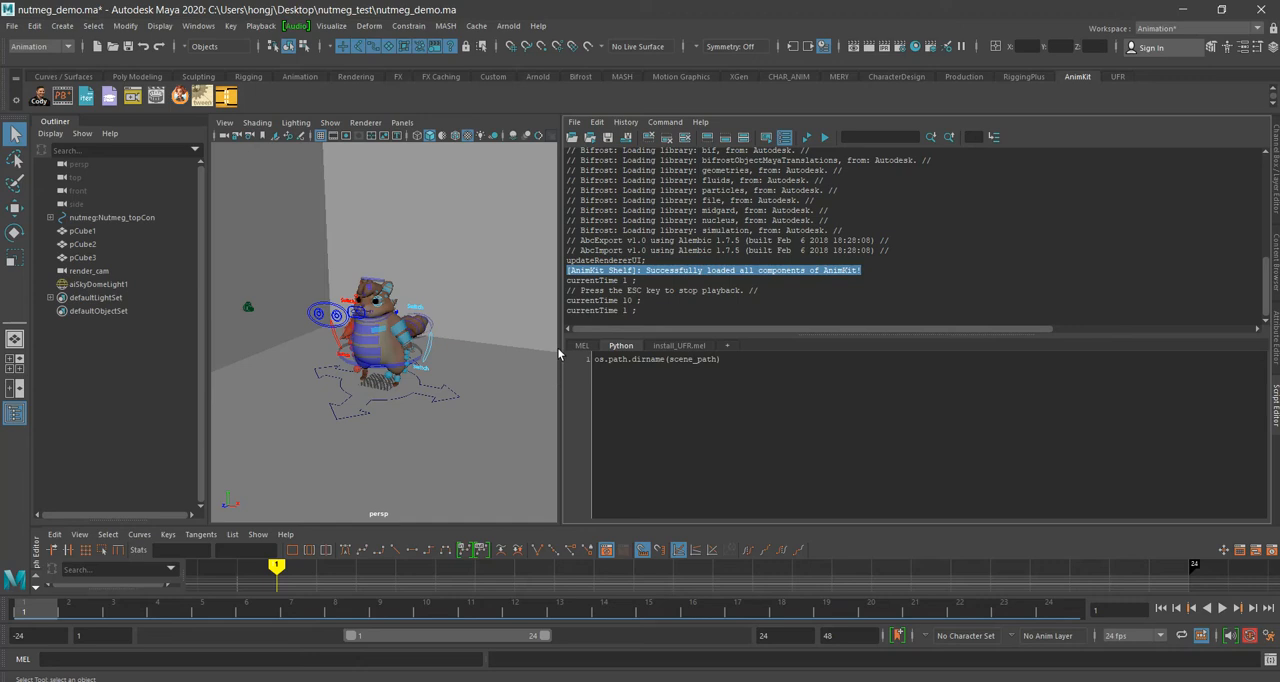
drag(560, 348, 1130, 326)
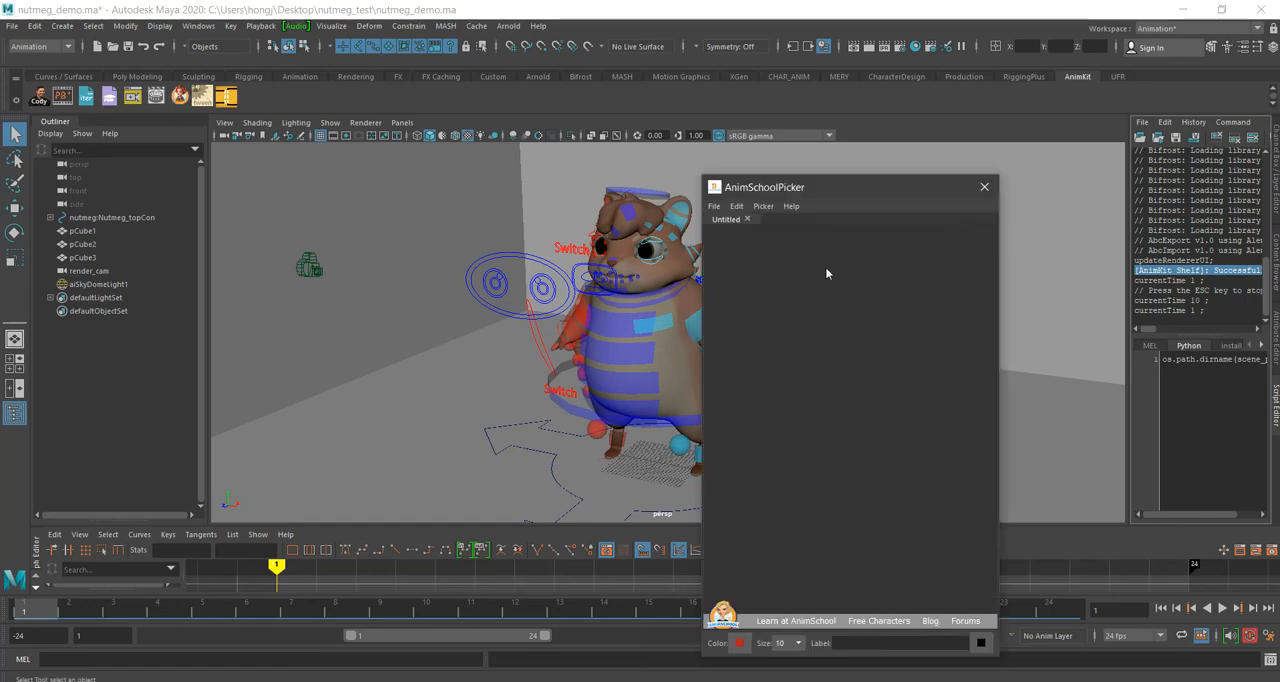
Step: Close the AnimSchoolPicker window, and open the AnimKit shelf's tweenMachine tool briefly before closing it
drag(824, 183, 484, 104)
click(641, 107)
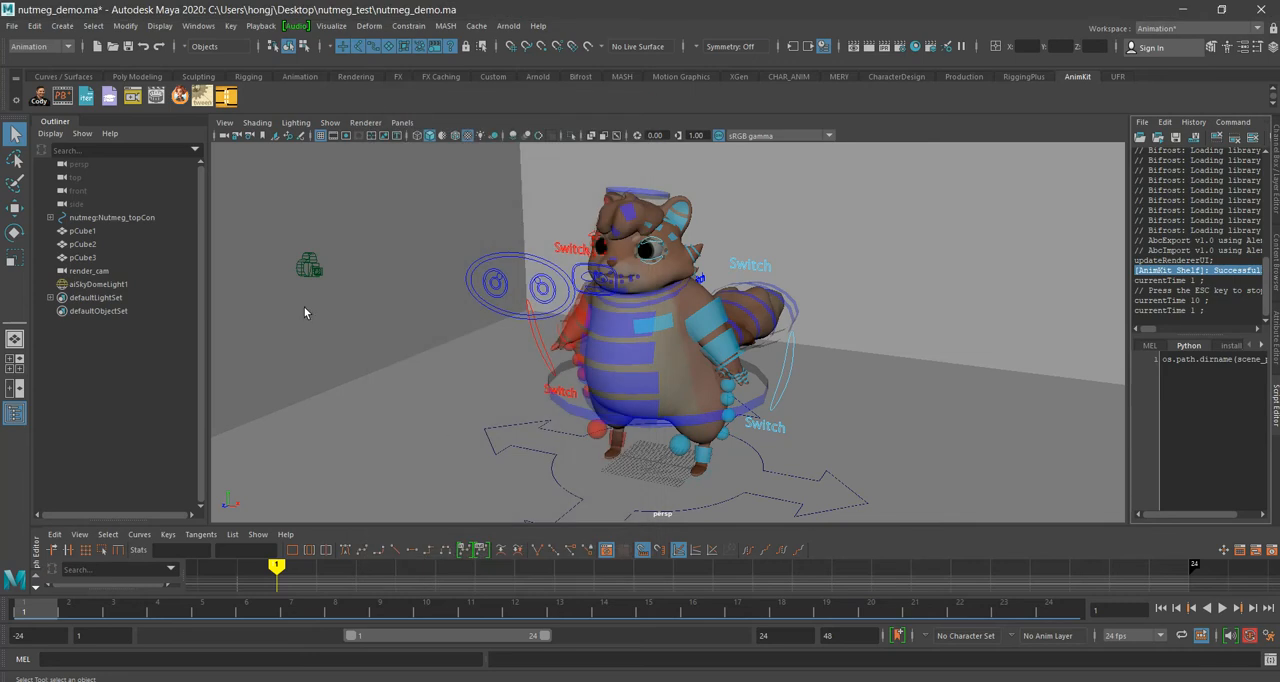
click(202, 95)
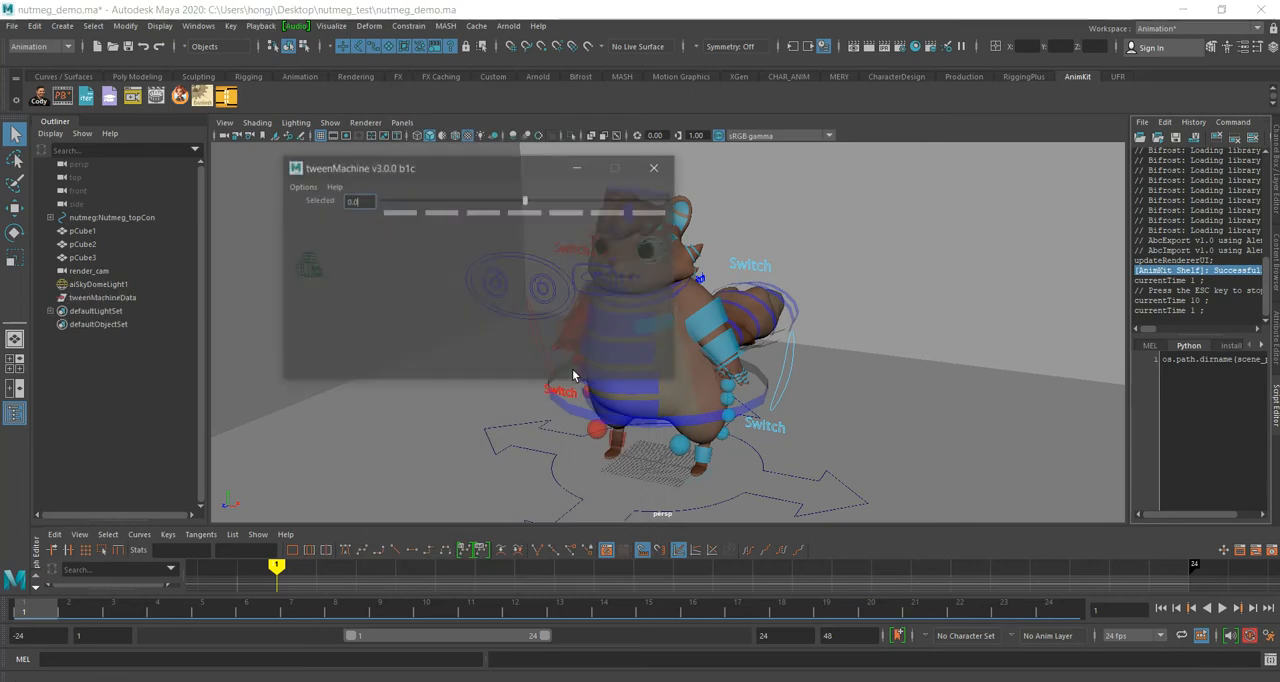
click(656, 166)
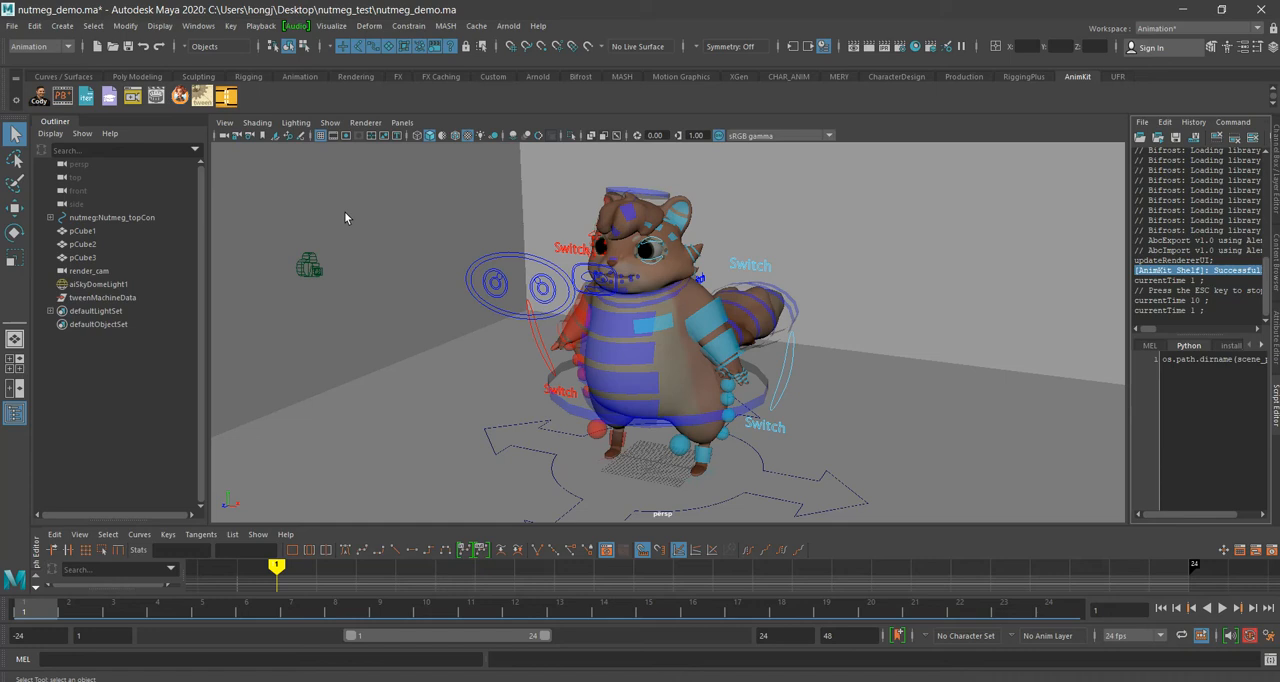
Step: Show the AnimKit shelf's Cody message to check that the shelf is loaded, and dismiss it
click(40, 97)
drag(540, 305, 532, 293)
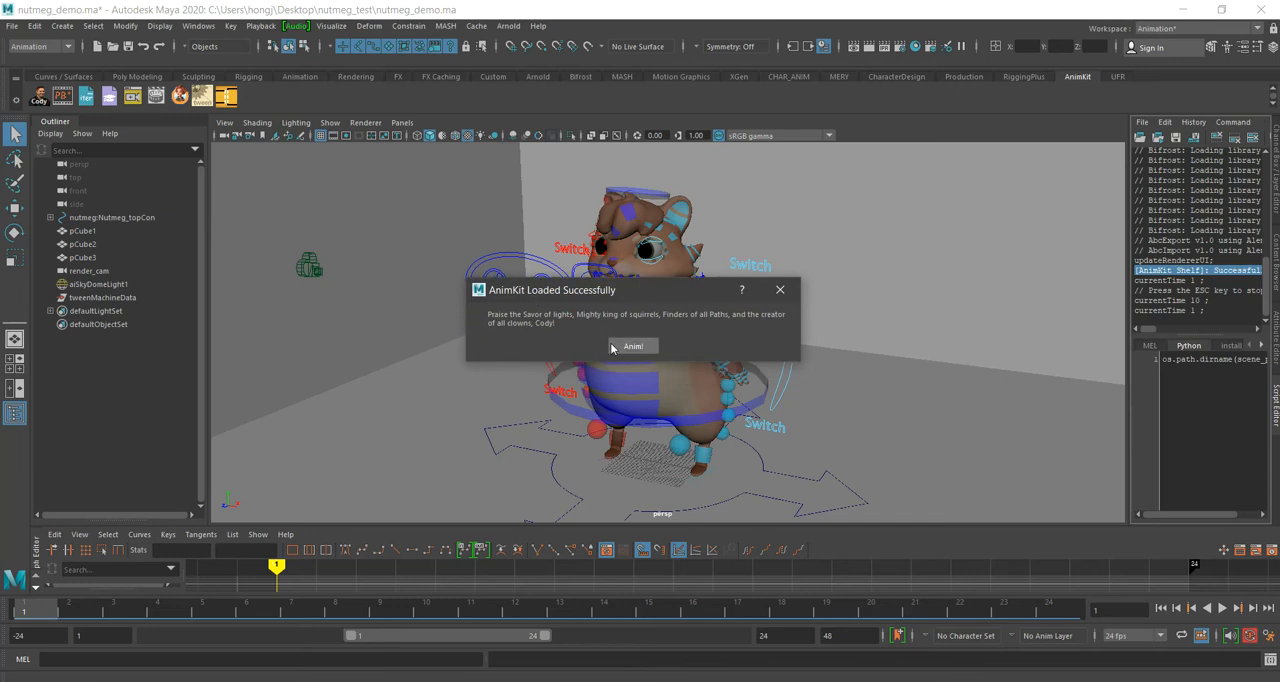
click(612, 346)
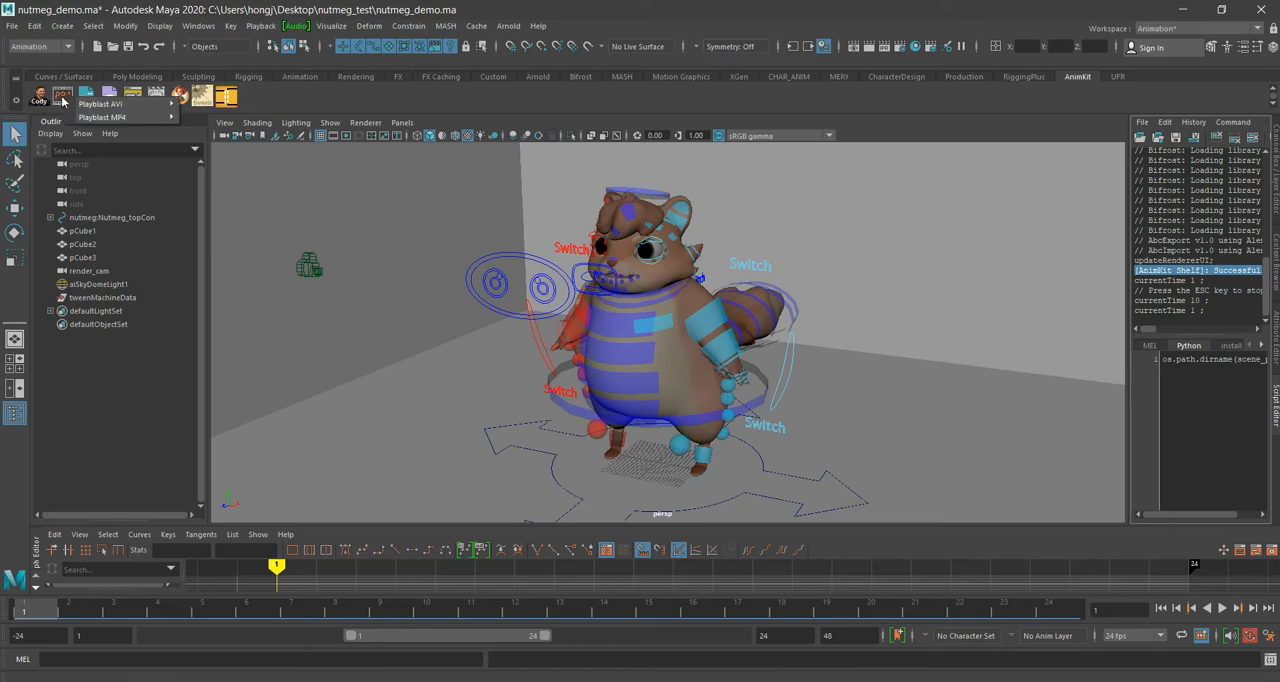
Step: Examine Maya's Playblast options, including the available output formats, and close them without changing anything
click(266, 29)
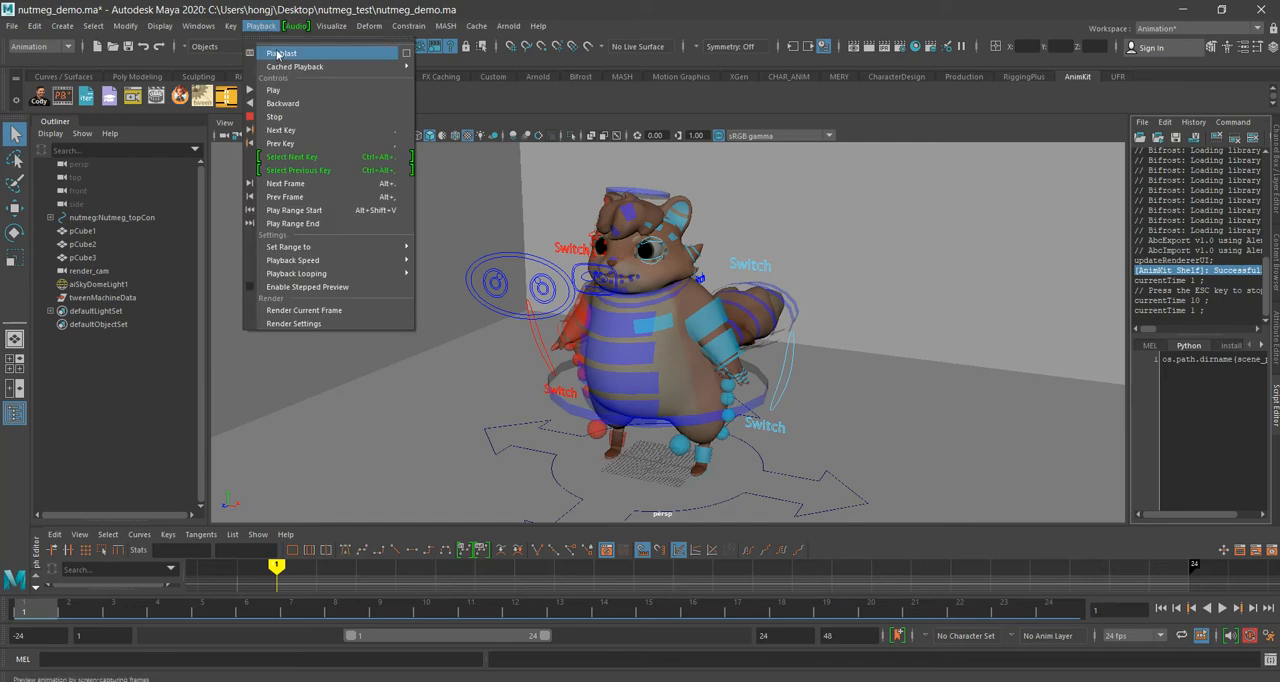
click(405, 54)
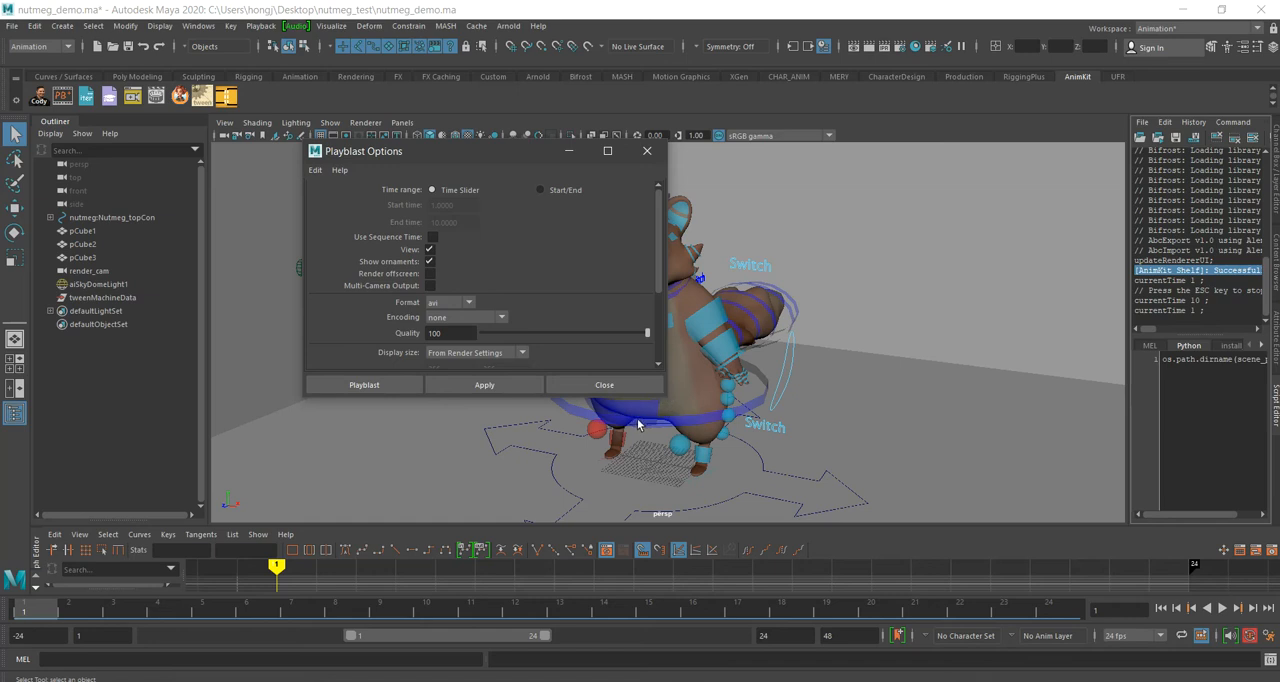
click(466, 303)
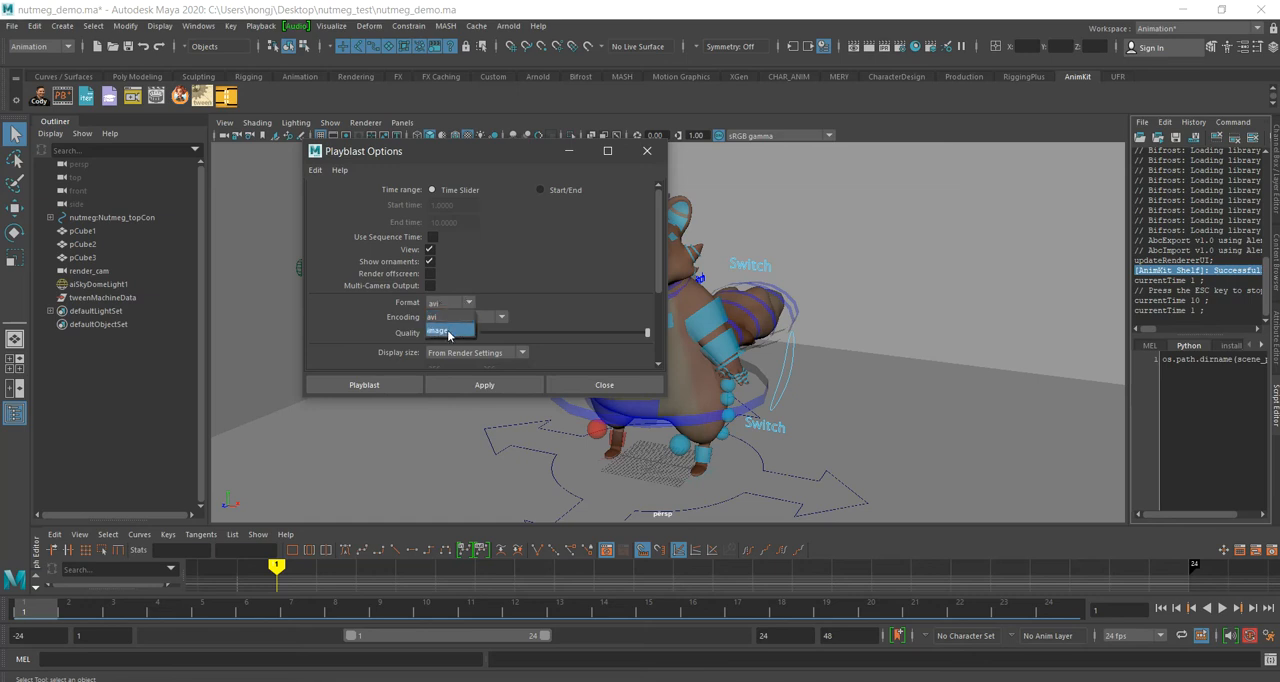
click(526, 279)
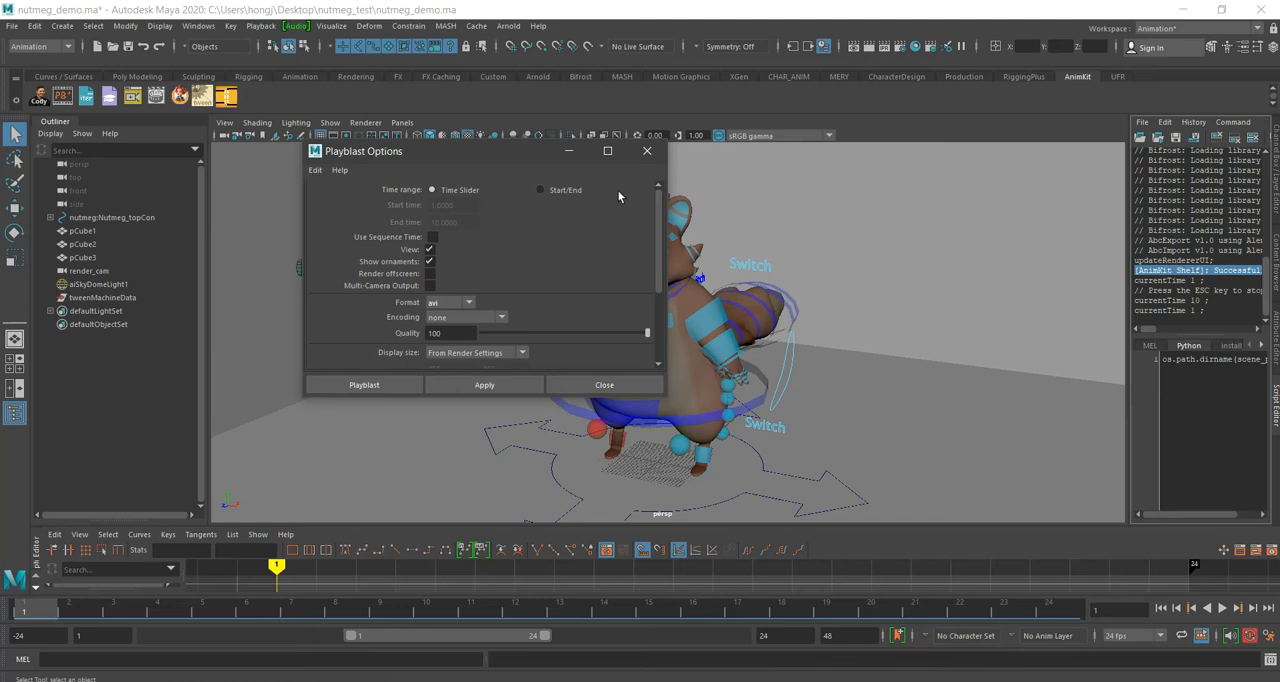
click(647, 151)
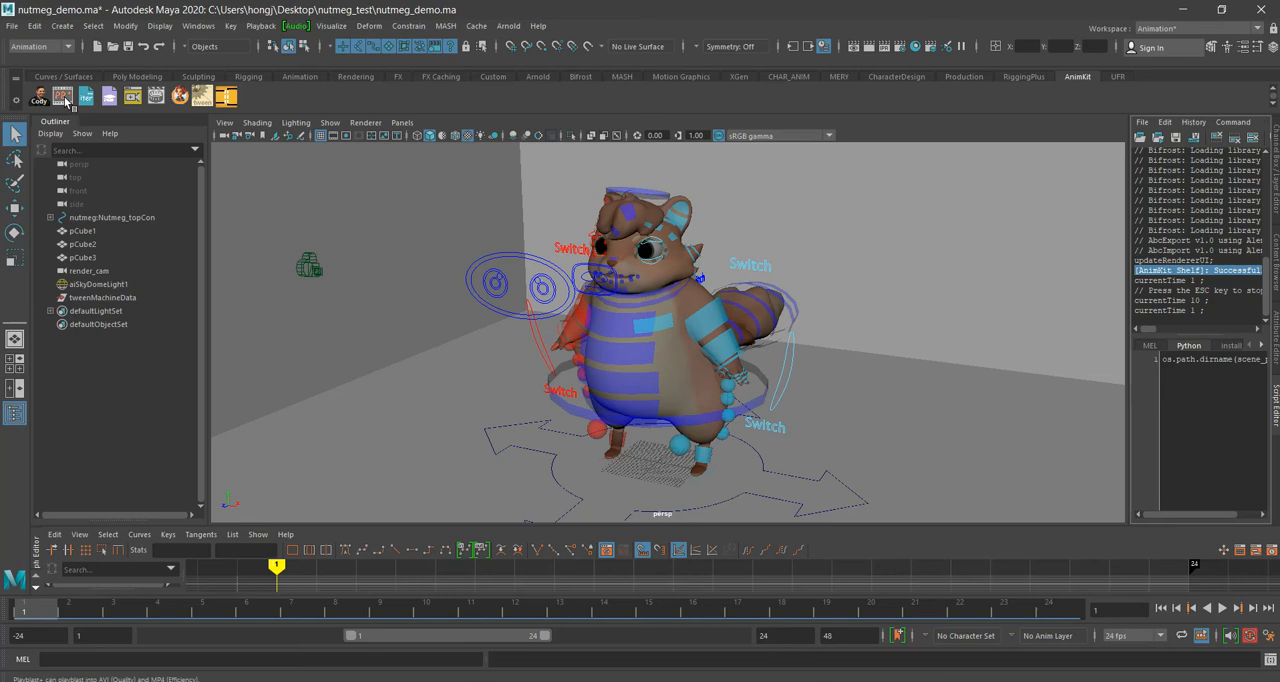
Step: Restore Maya to a smaller window, close the animkit folder window, and rearrange the nutmeg_test folder window with a narrower navigation pane
drag(170, 10, 716, 37)
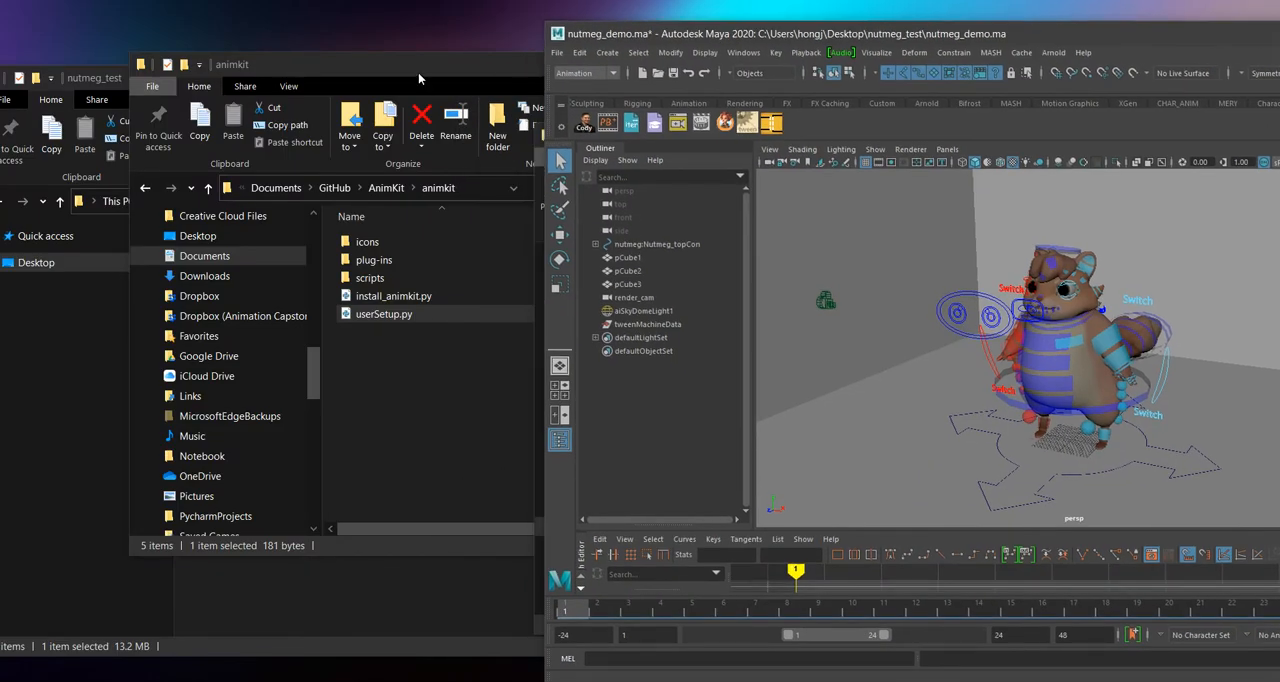
drag(418, 71, 323, 63)
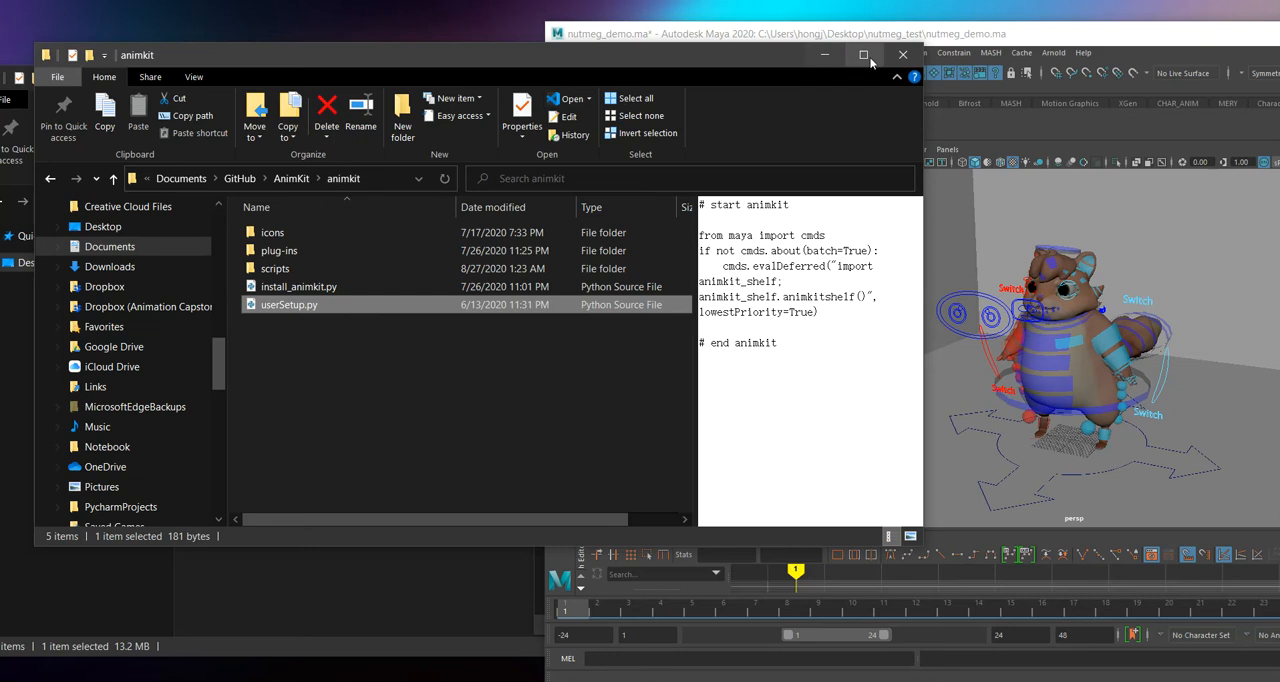
click(903, 54)
click(408, 93)
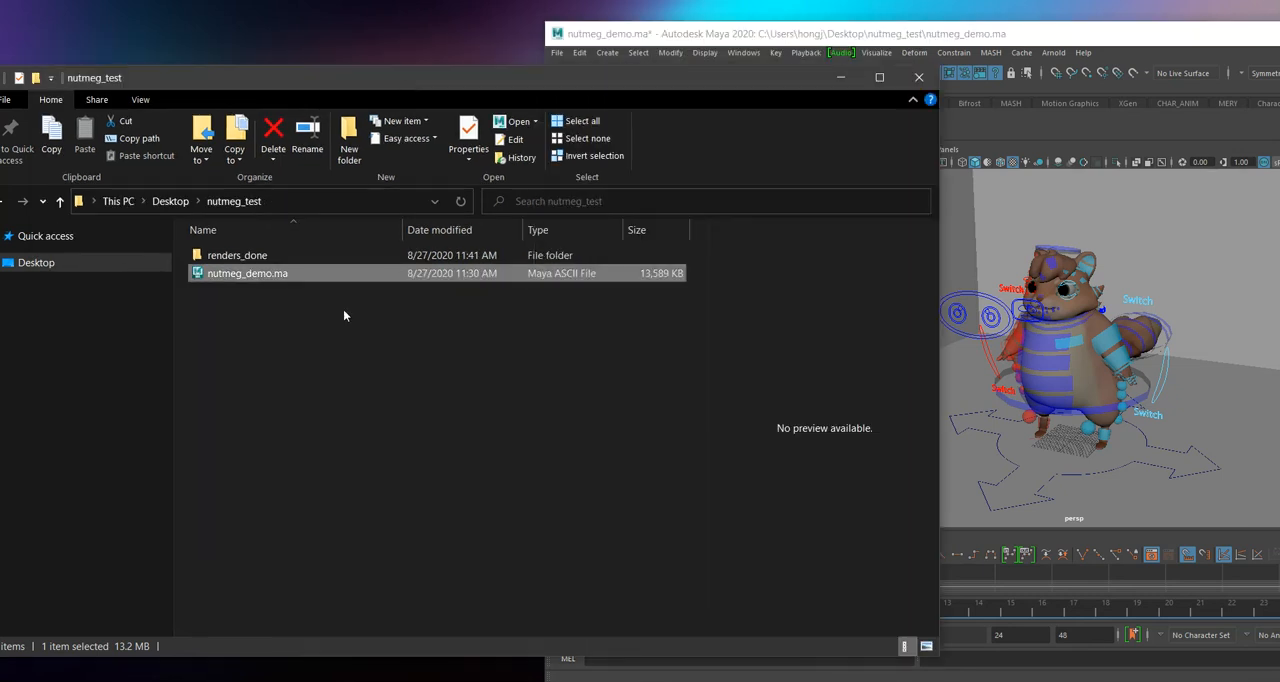
drag(173, 275, 30, 275)
drag(192, 79, 204, 52)
Step: Look inside the renders_done folder and return to the nutmeg_test folder
click(148, 266)
click(128, 246)
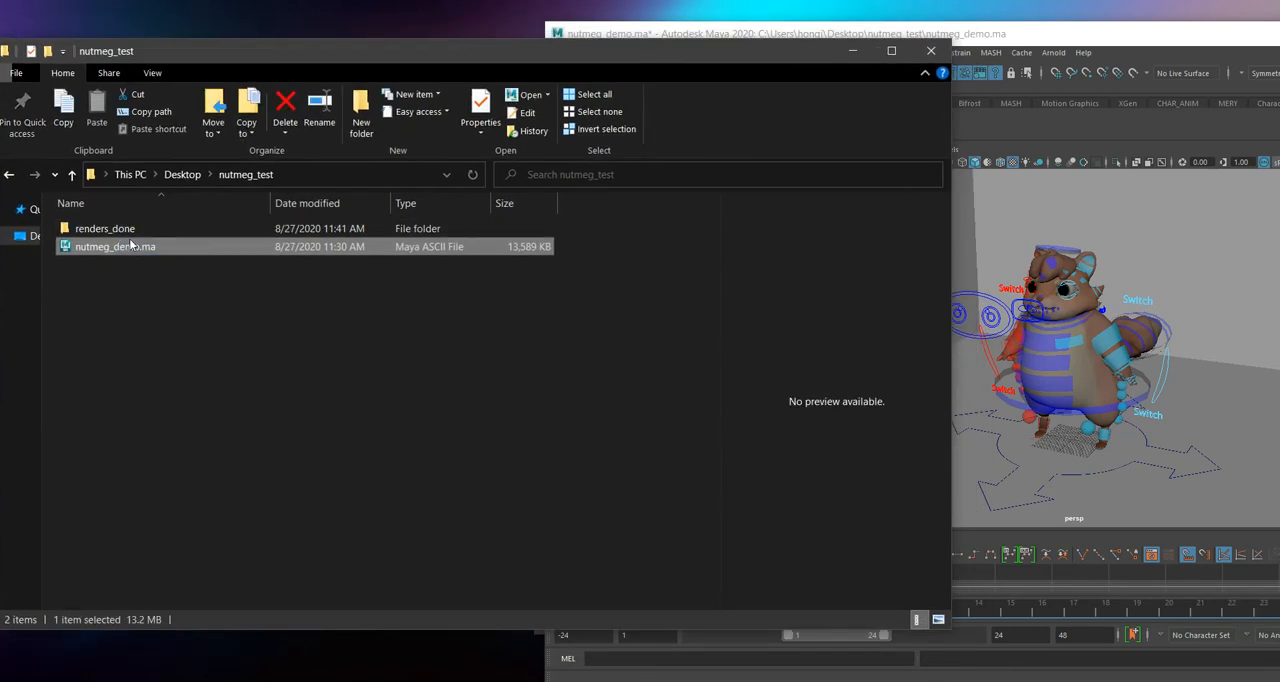
click(117, 229)
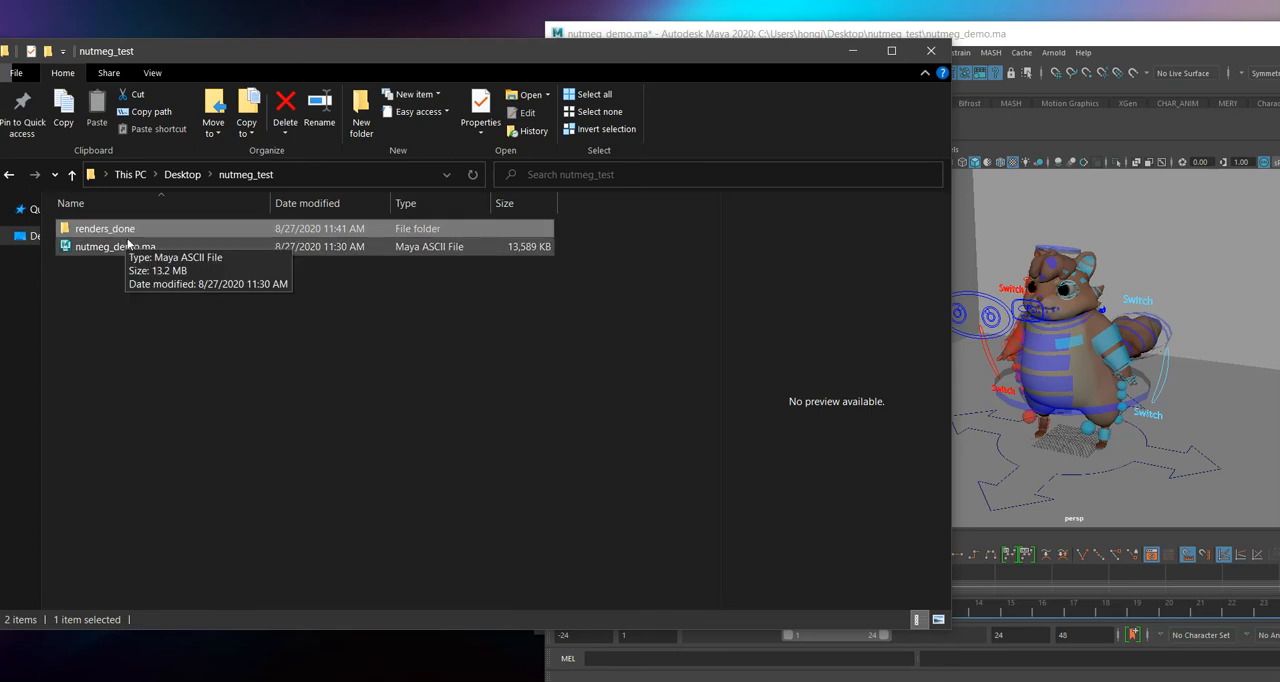
double_click(137, 234)
double_click(140, 236)
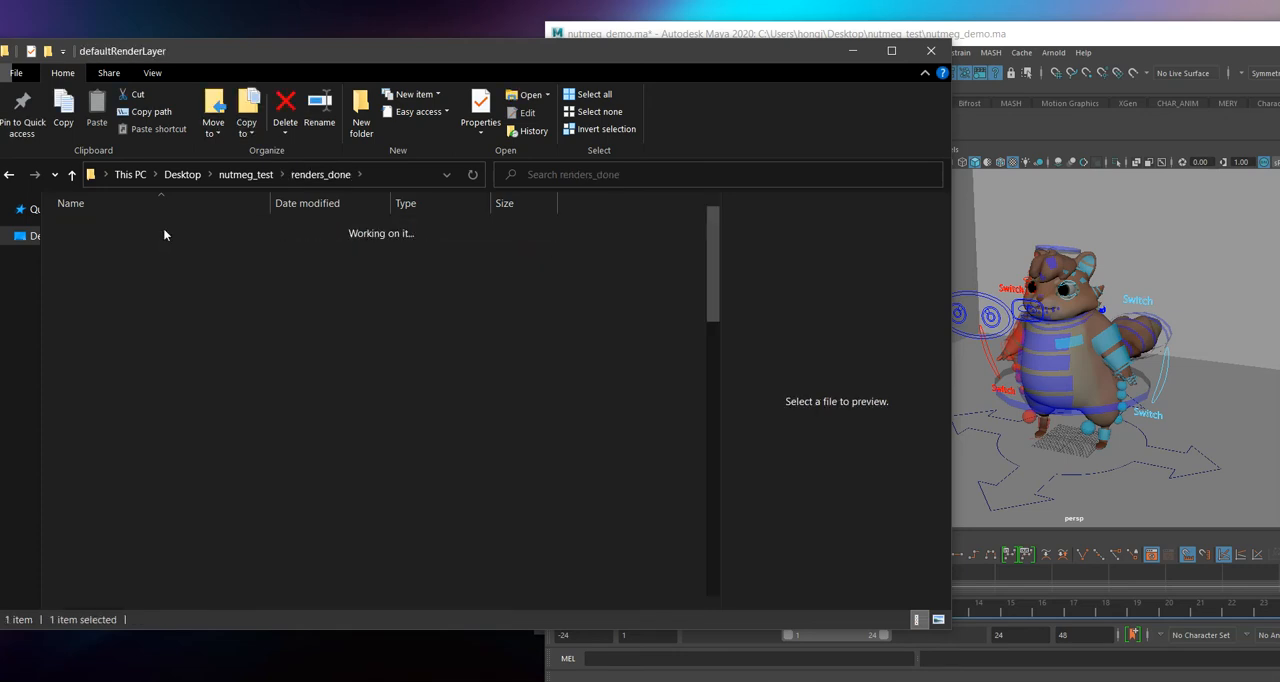
click(141, 175)
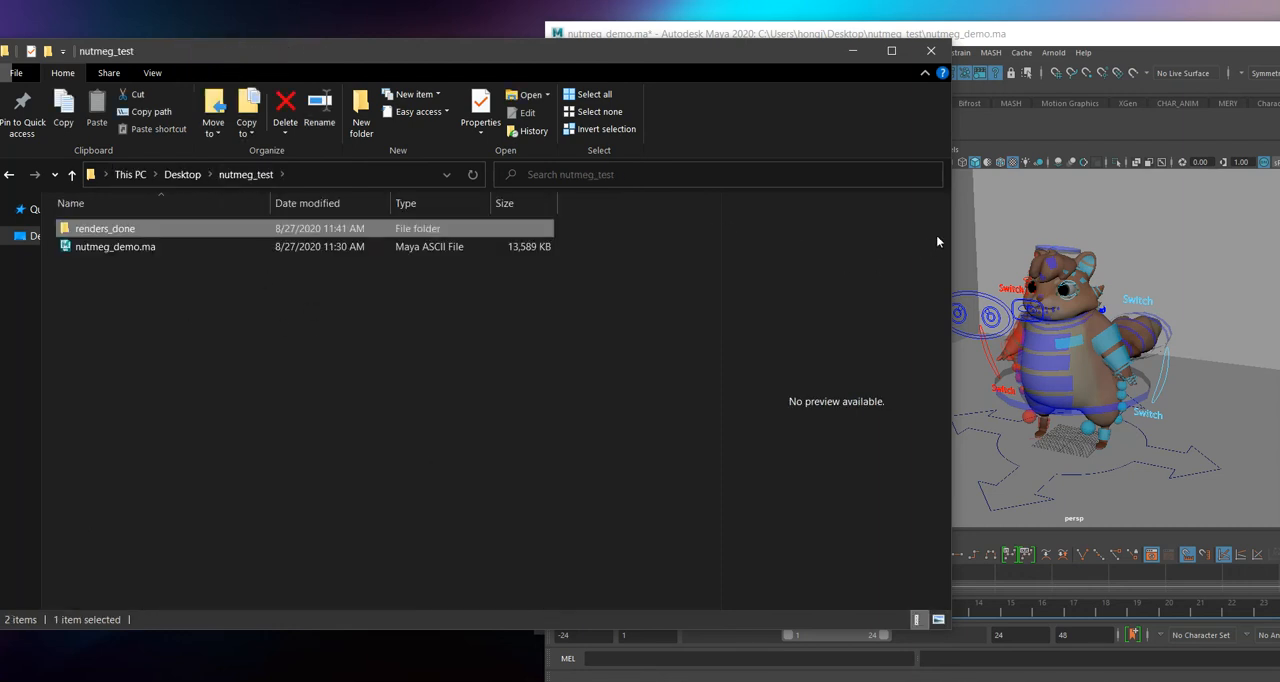
Step: Narrow the nutmeg_test folder window, clear its file selection, and switch back to Maya
drag(951, 223, 677, 270)
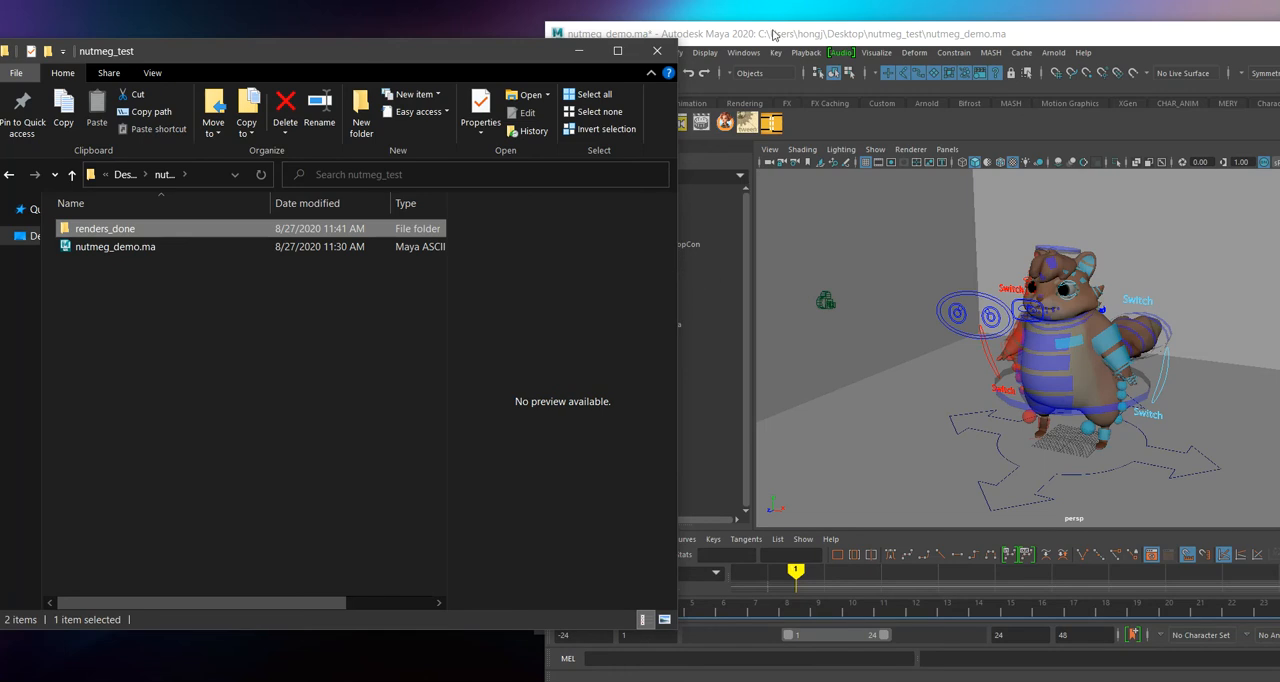
click(227, 304)
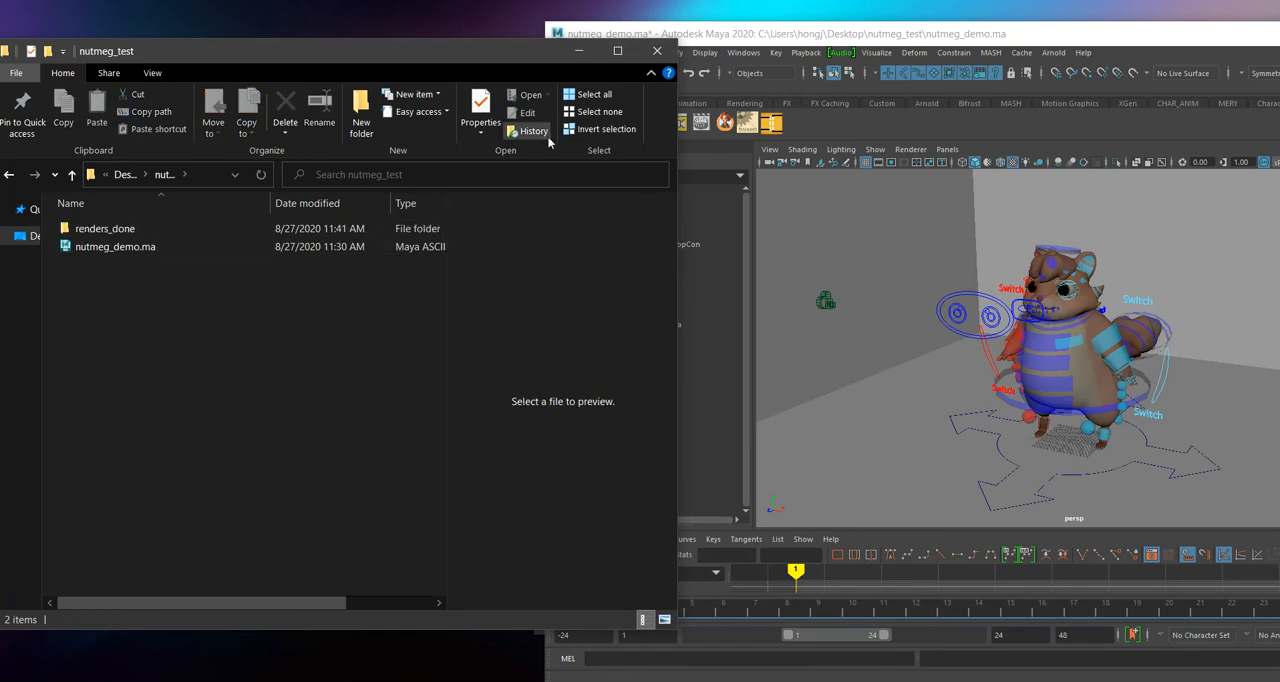
click(740, 52)
Step: View the AVI padding variants of the AnimKit playblast tool, and move the Maya window so its full interface is on screen
right_click(612, 122)
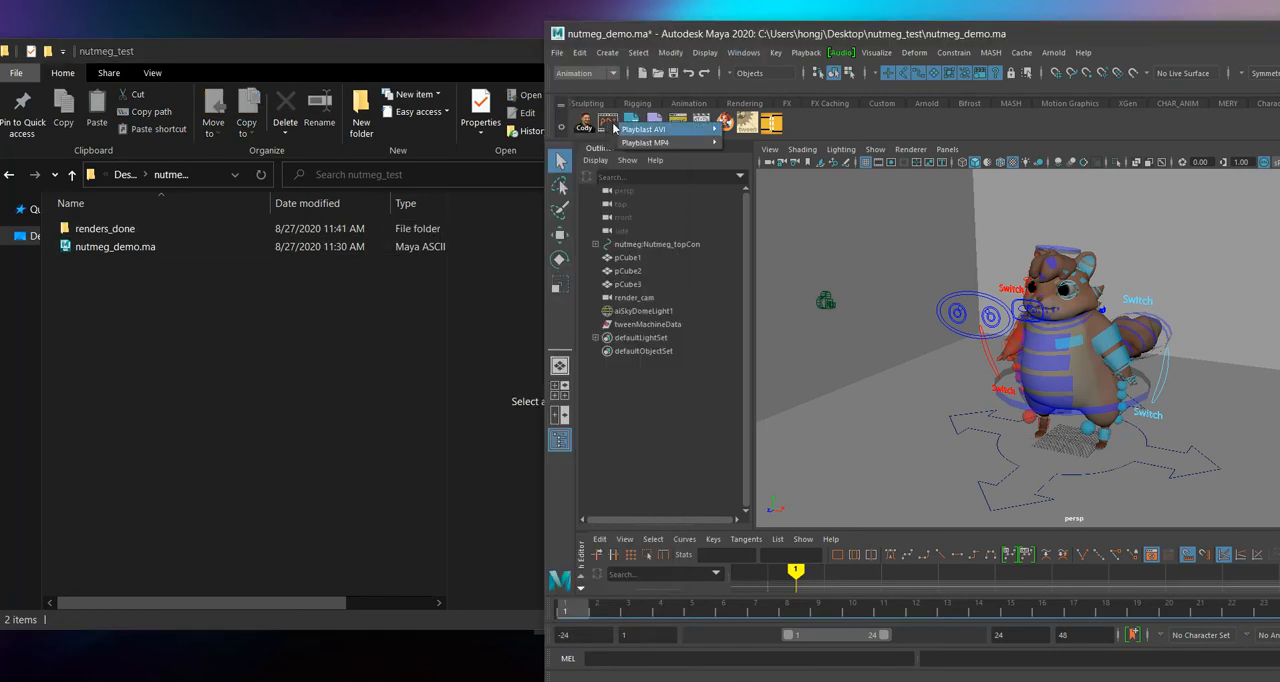
mouse_move(637, 130)
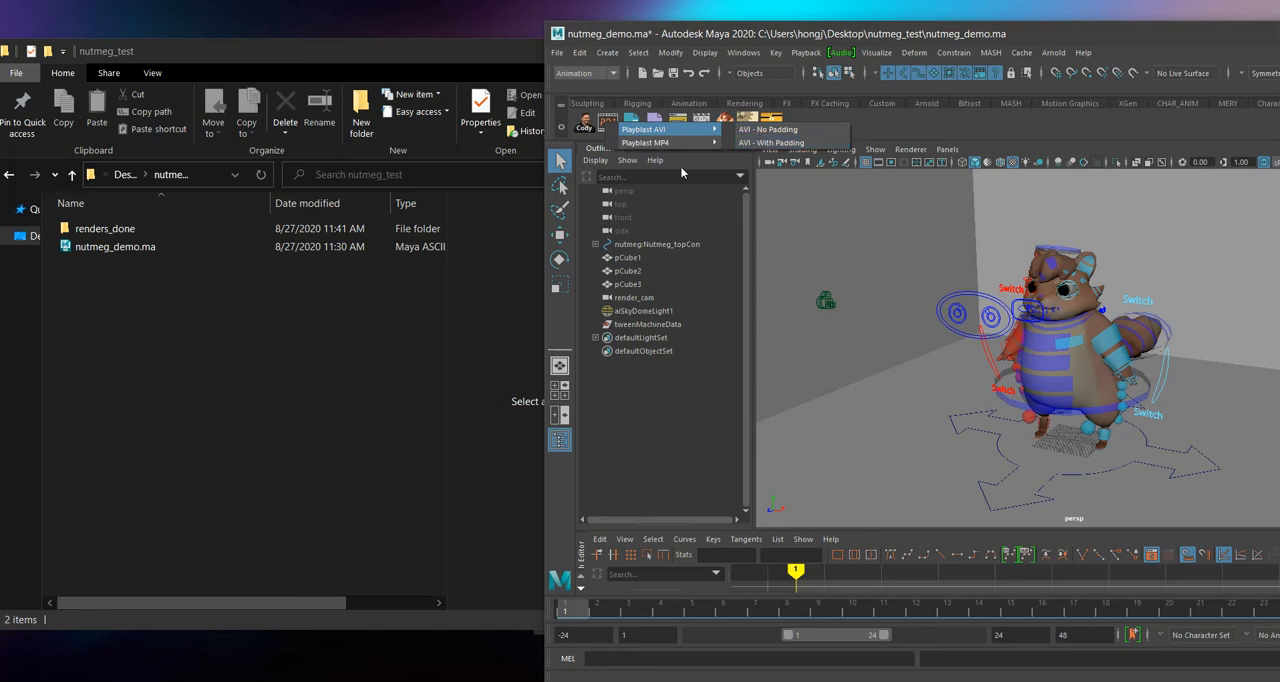
click(661, 40)
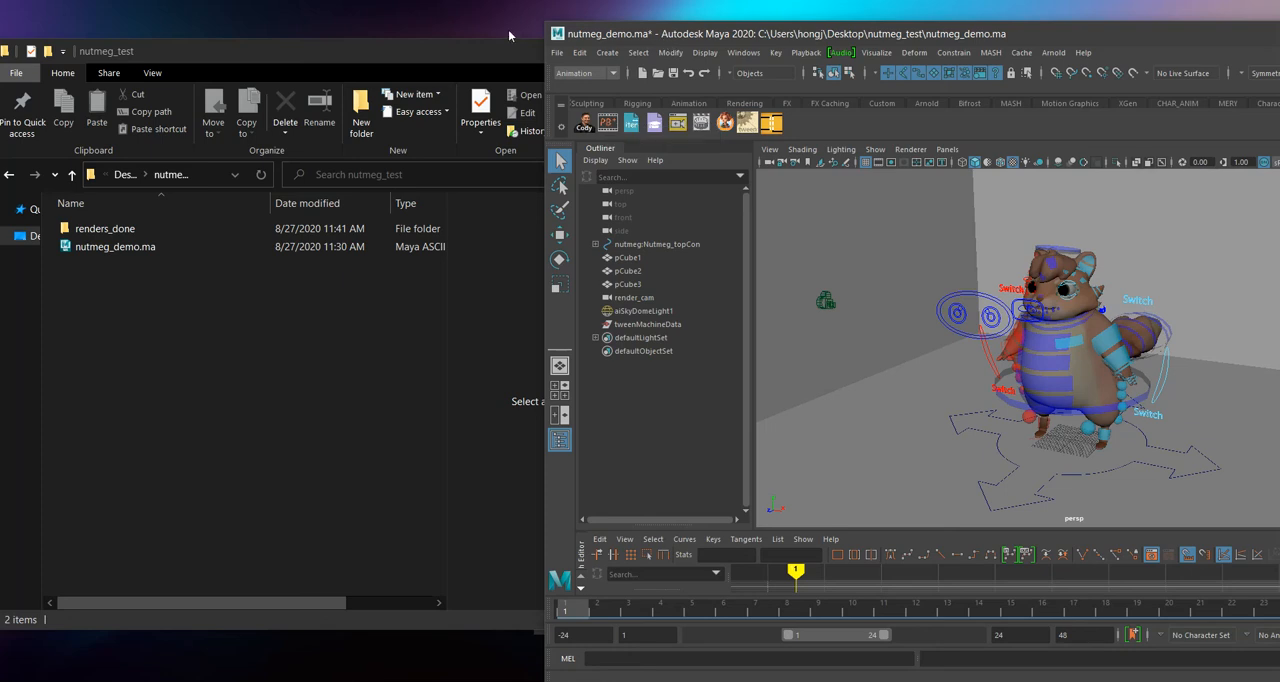
drag(640, 44, 270, 32)
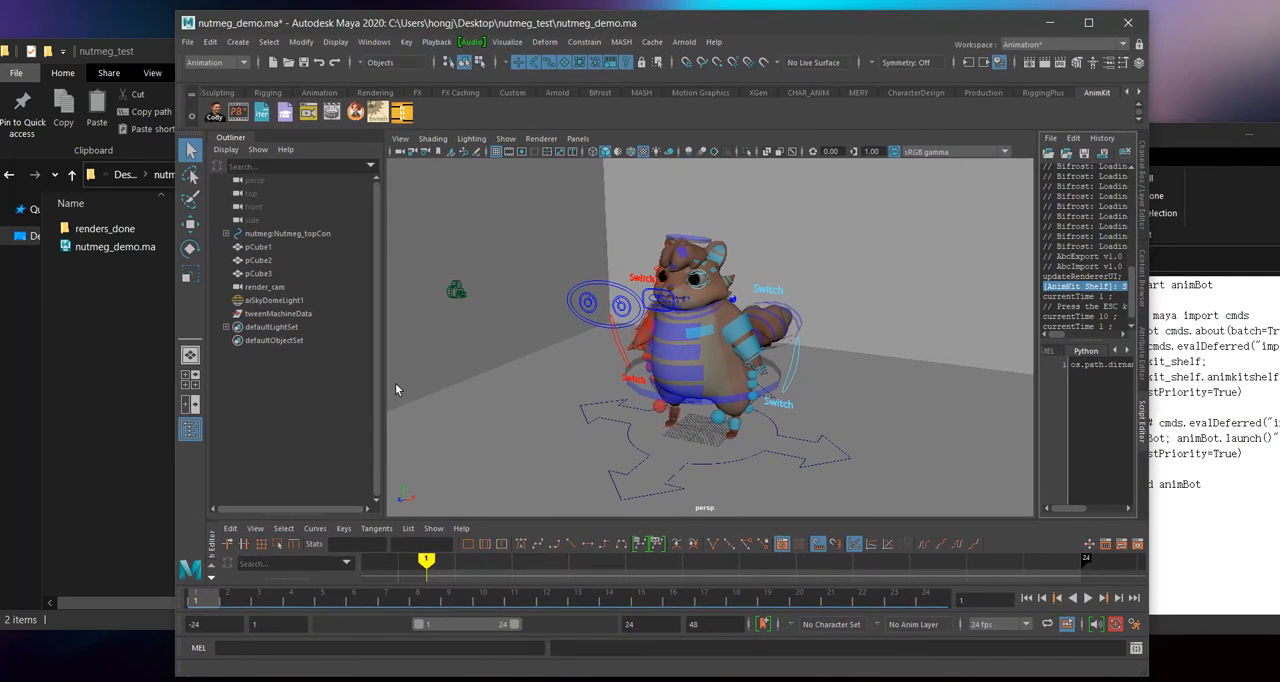
Step: Inspect the animation and playback range fields below the timeline, play the animation, and return to frame 1
click(194, 623)
click(260, 624)
click(206, 624)
click(262, 624)
click(718, 621)
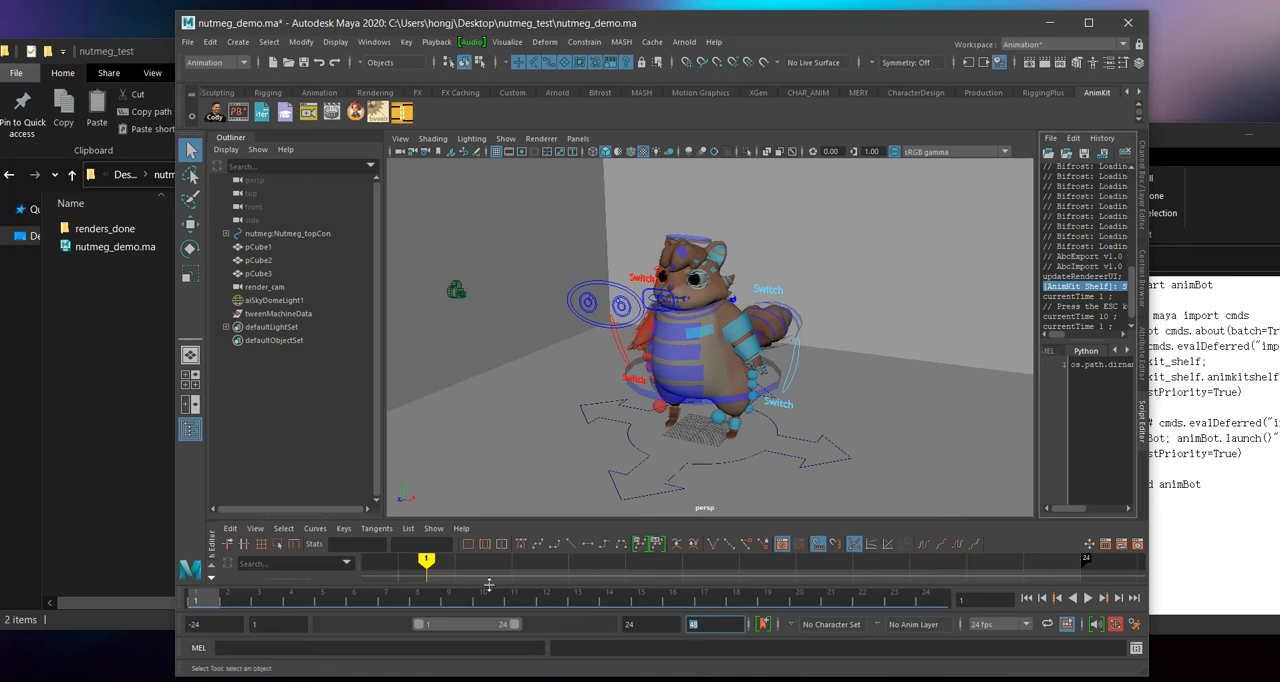
key(alt+v)
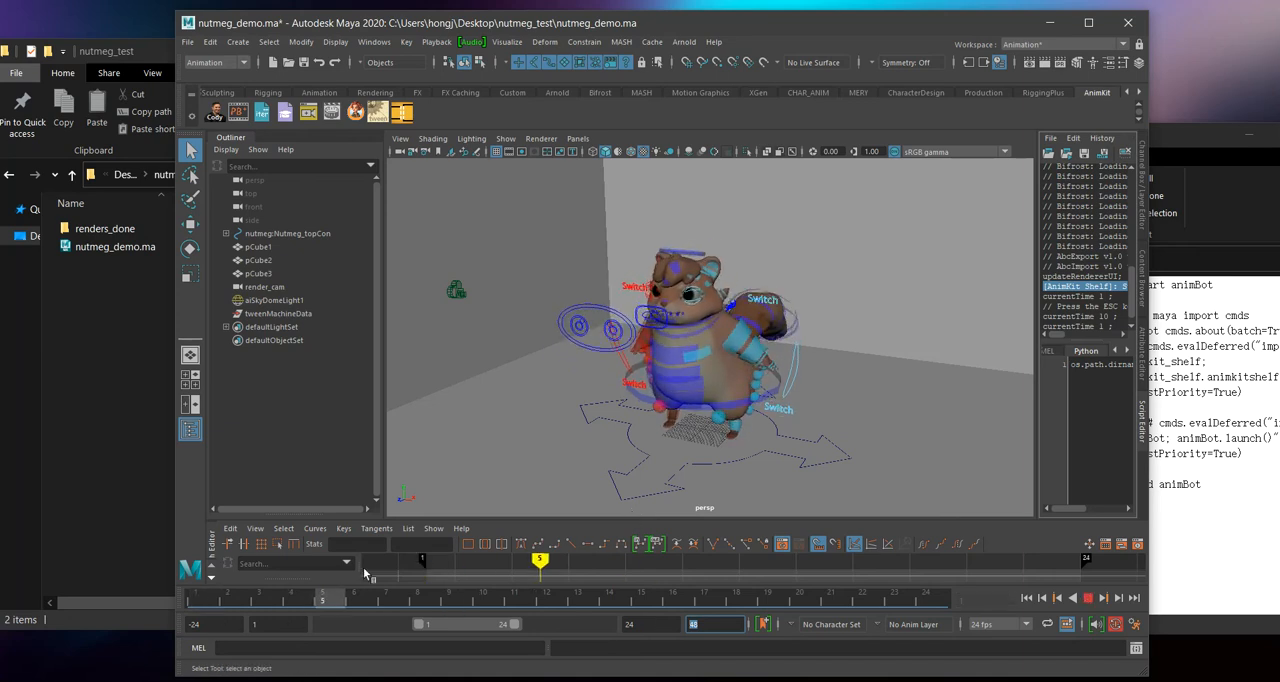
drag(900, 598, 196, 598)
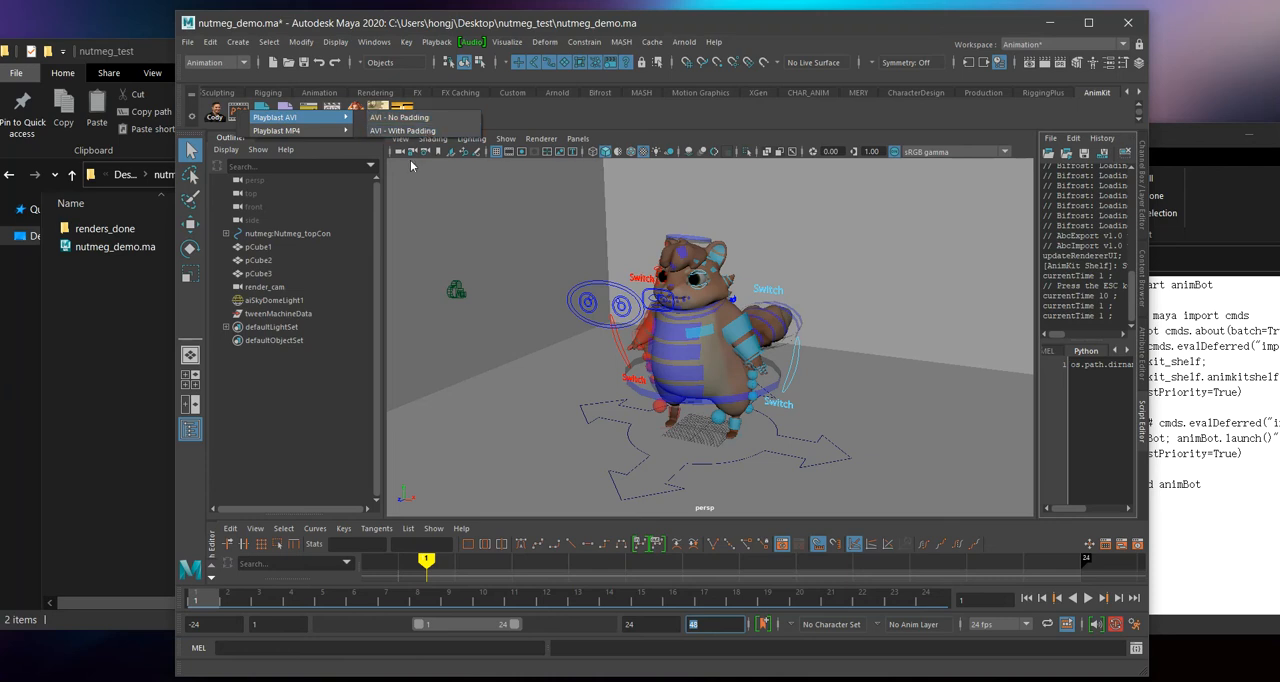
Step: Compare the full animation start and end with the playback range, and start and stop playback
click(219, 625)
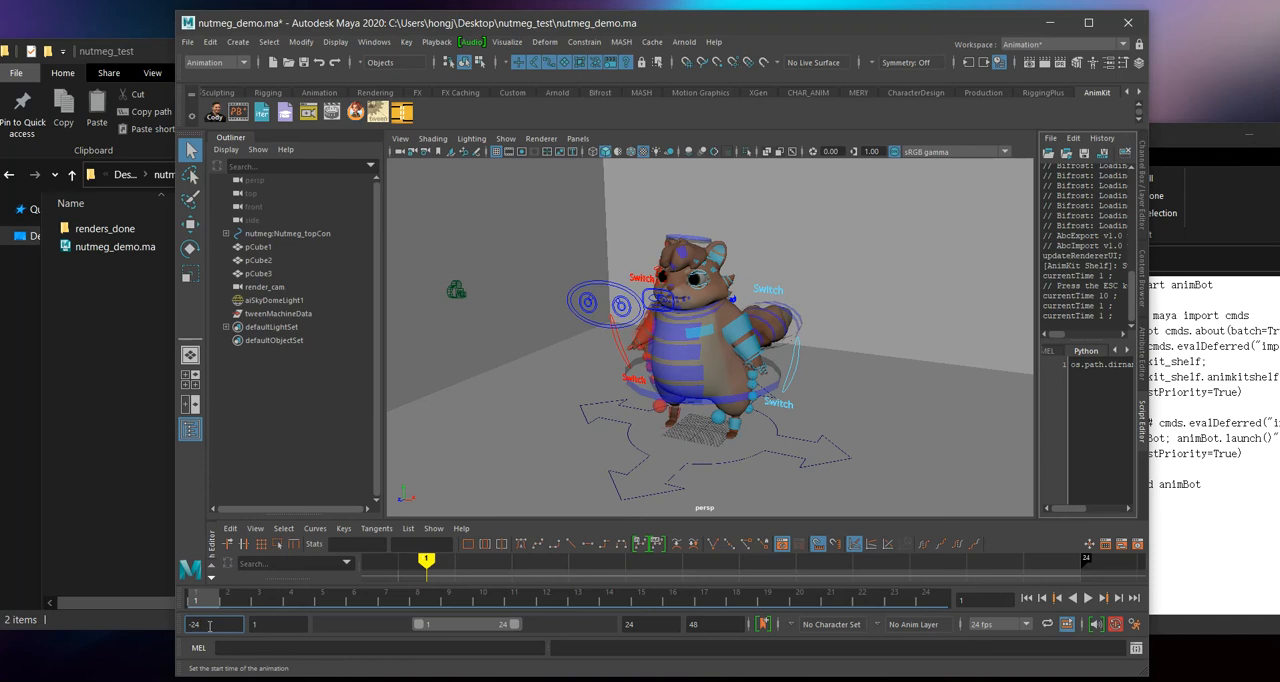
double_click(209, 625)
double_click(706, 624)
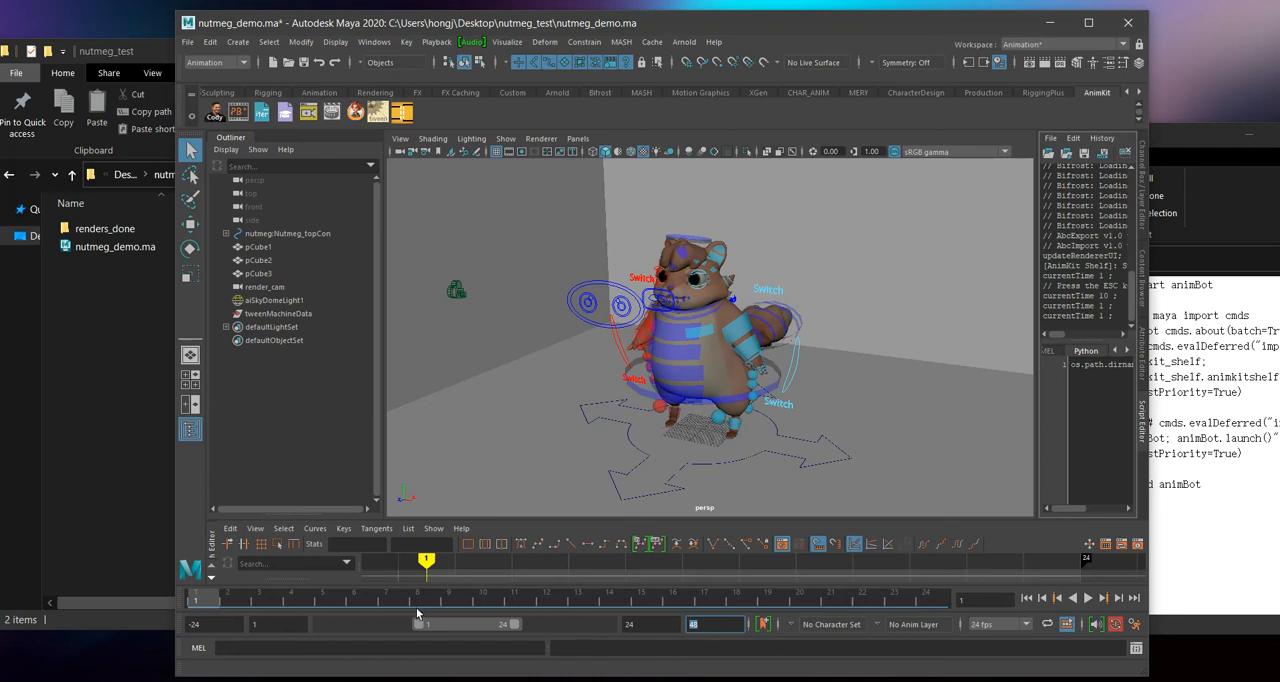
click(258, 624)
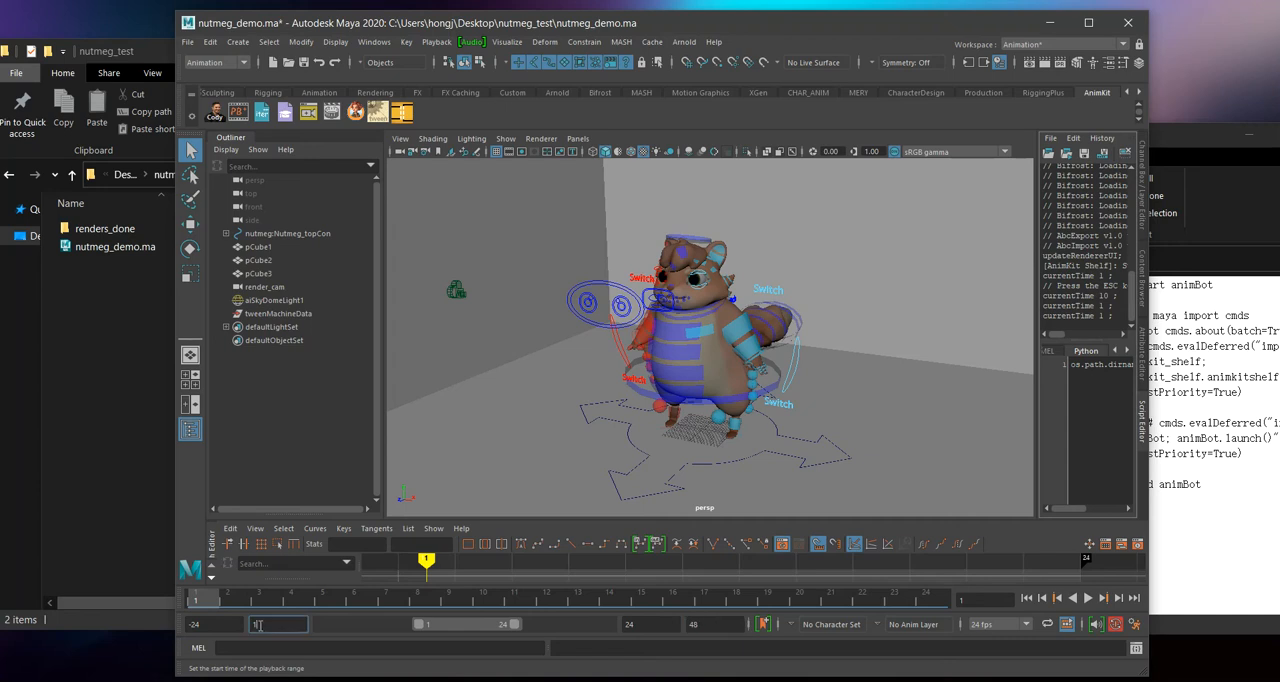
key(Tab)
key(alt+v)
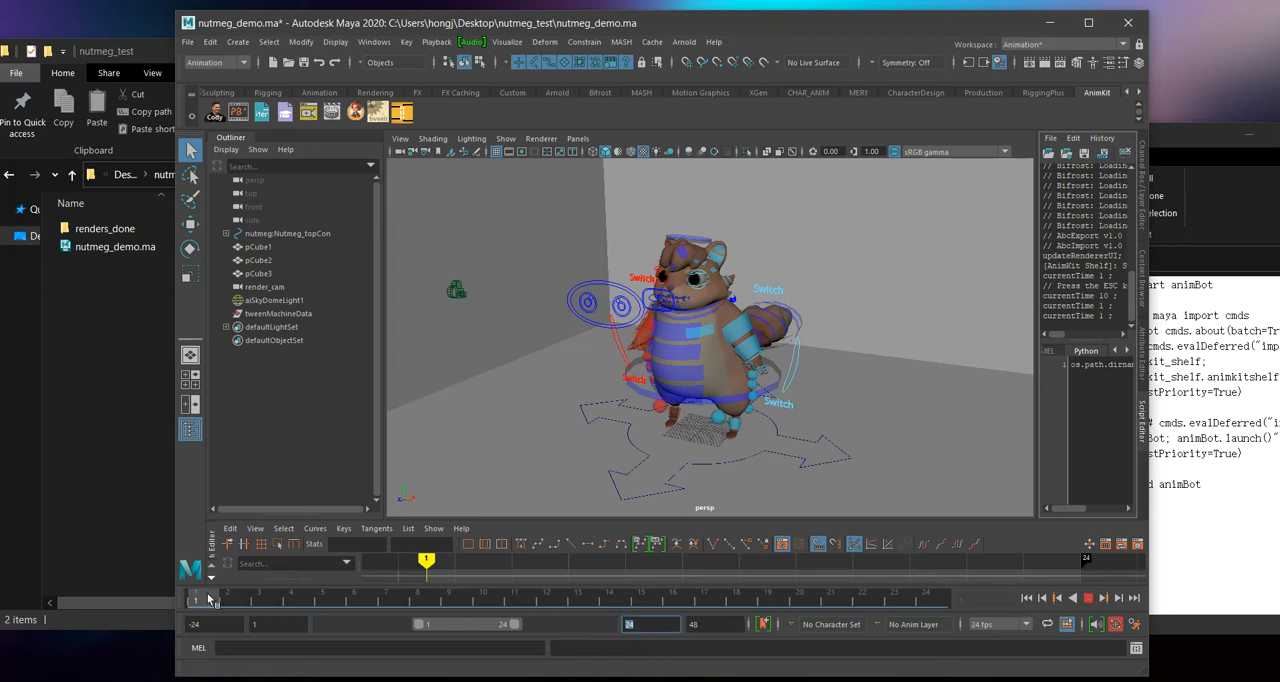
key(alt+v)
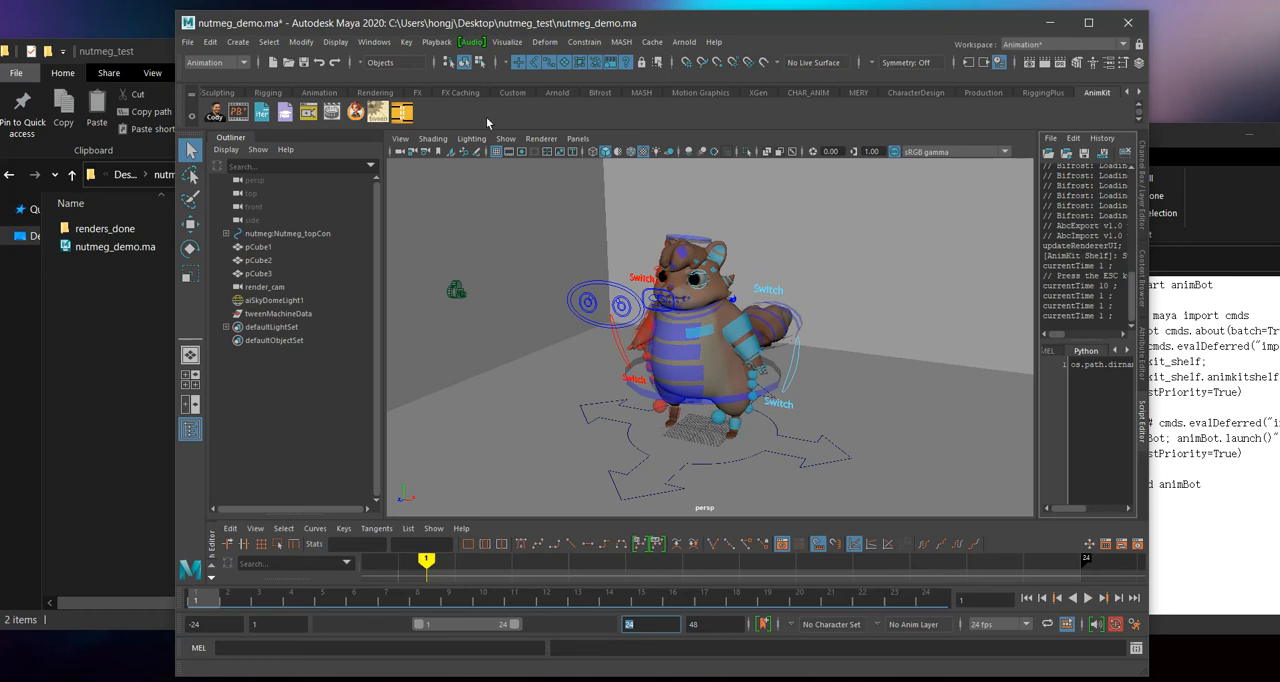
Step: Review the AnimKit playblast tool's AVI variants, and open Maya's Playblast options to examine the frame padding and movie file settings
right_click(249, 115)
mouse_move(258, 121)
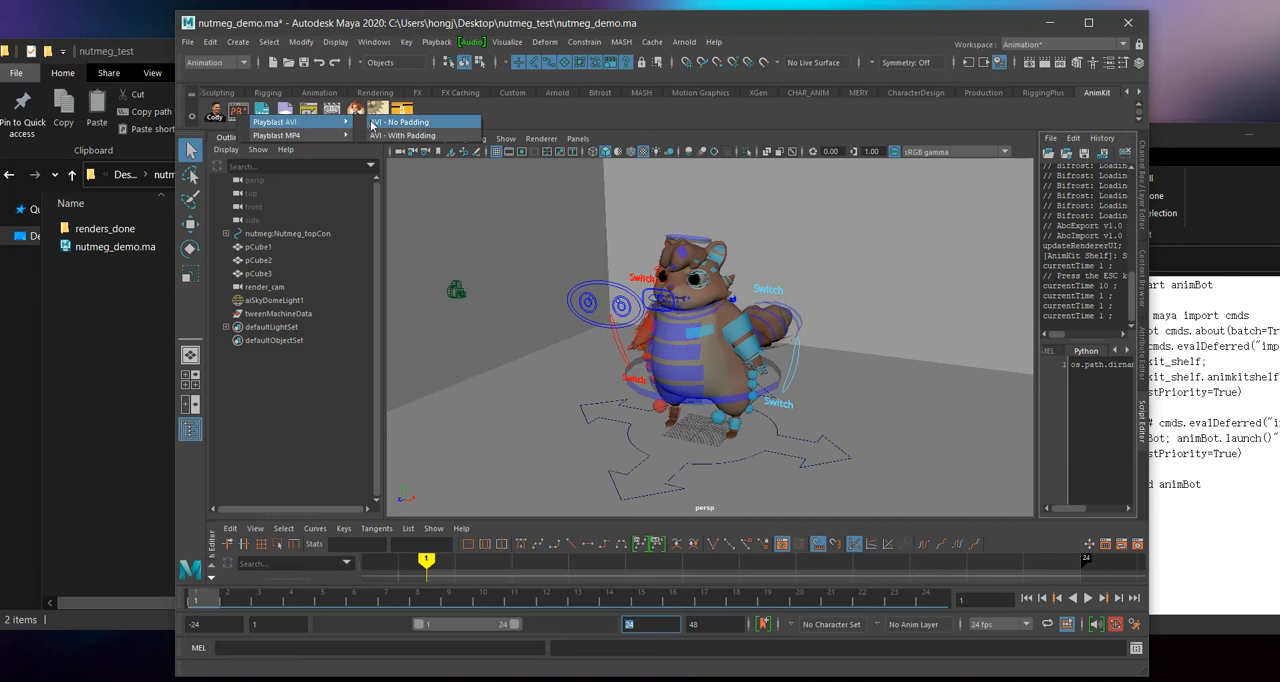
click(390, 41)
mouse_move(442, 41)
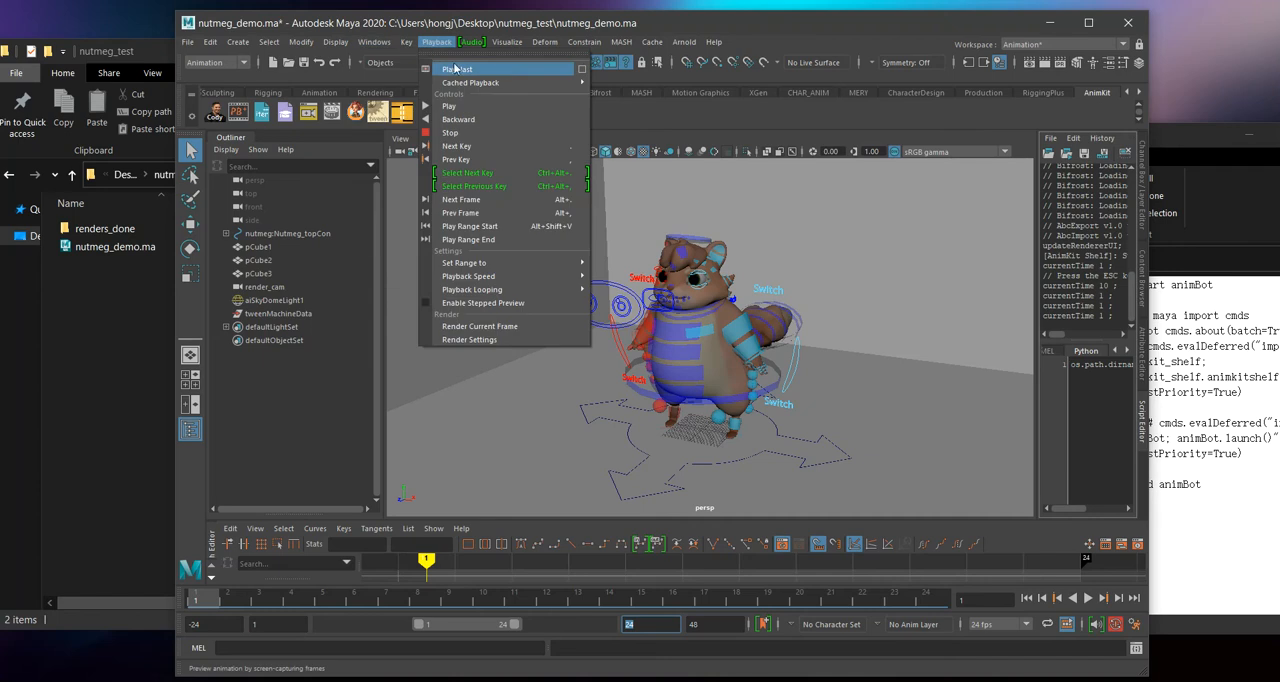
click(583, 70)
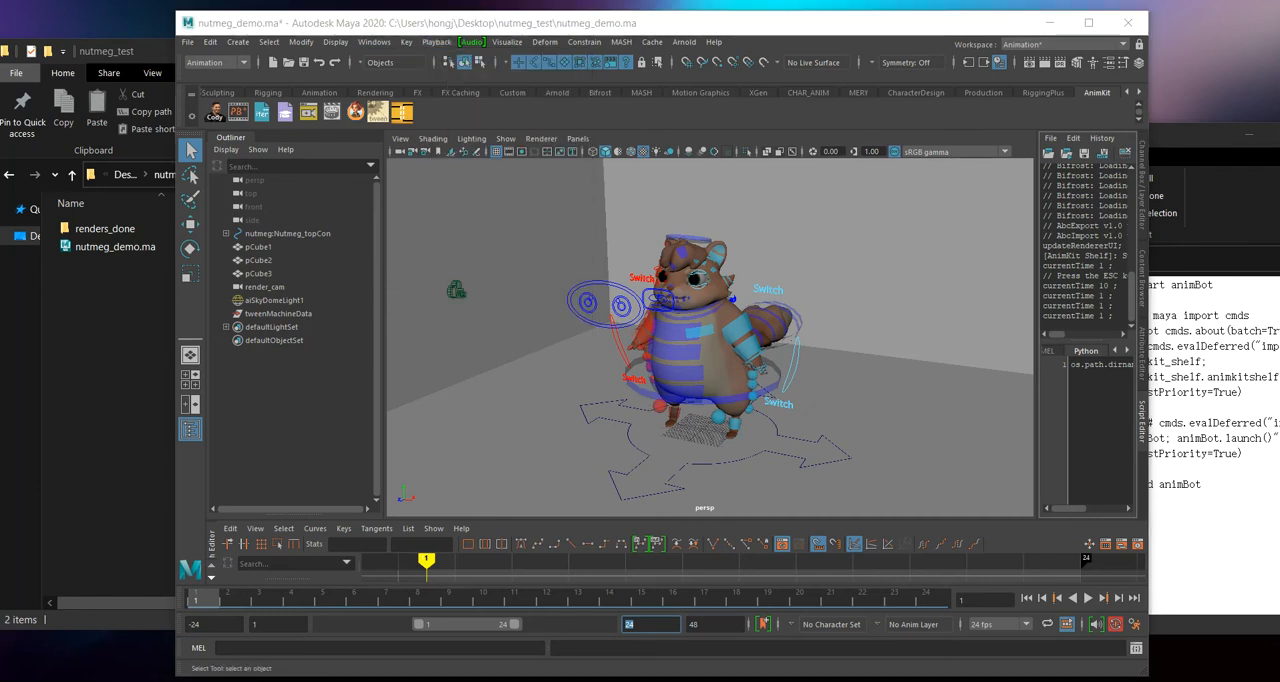
scroll(718, 400, down, 5)
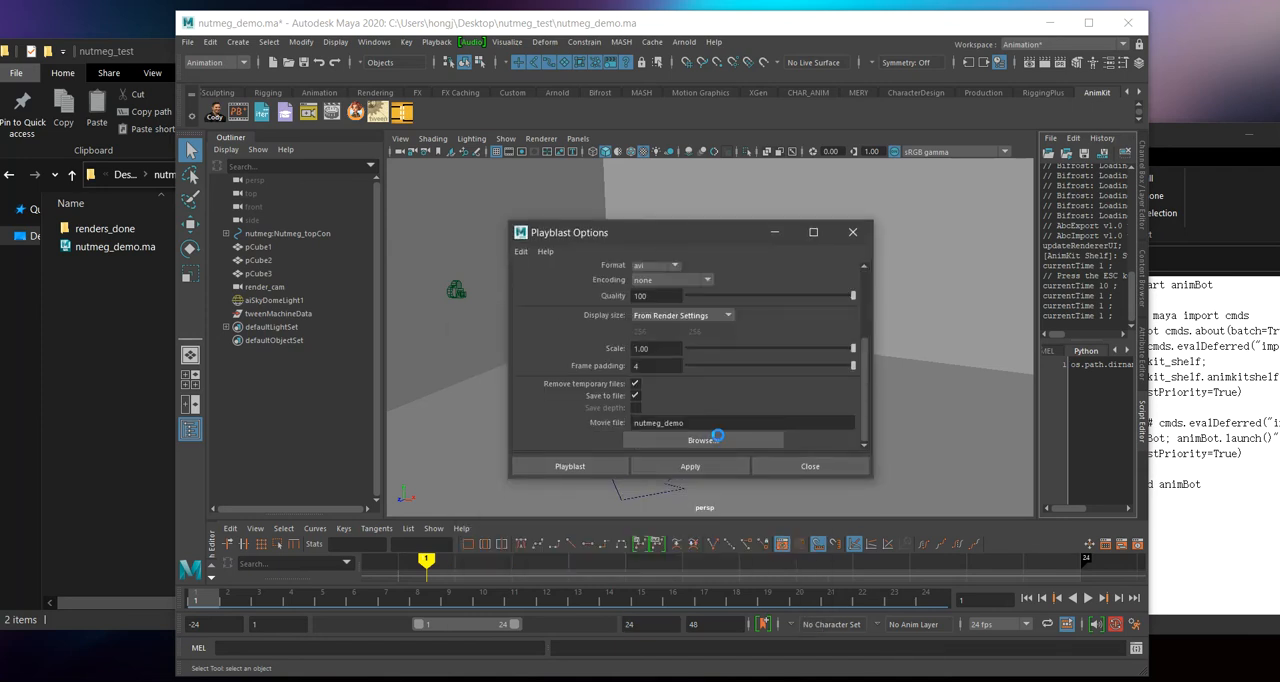
Step: Set the playblast movie file to test in the nutmeg_test folder, and run Maya's standard AVI playblast
click(714, 439)
key(Escape)
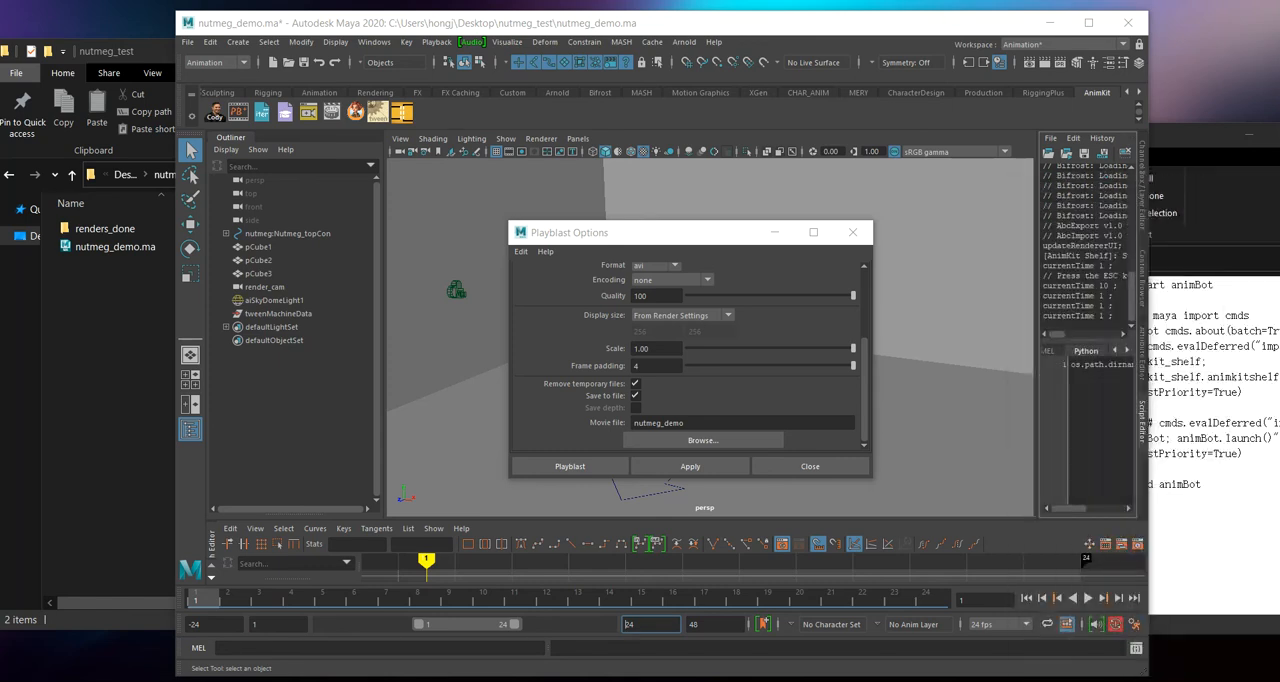
drag(735, 210, 277, 27)
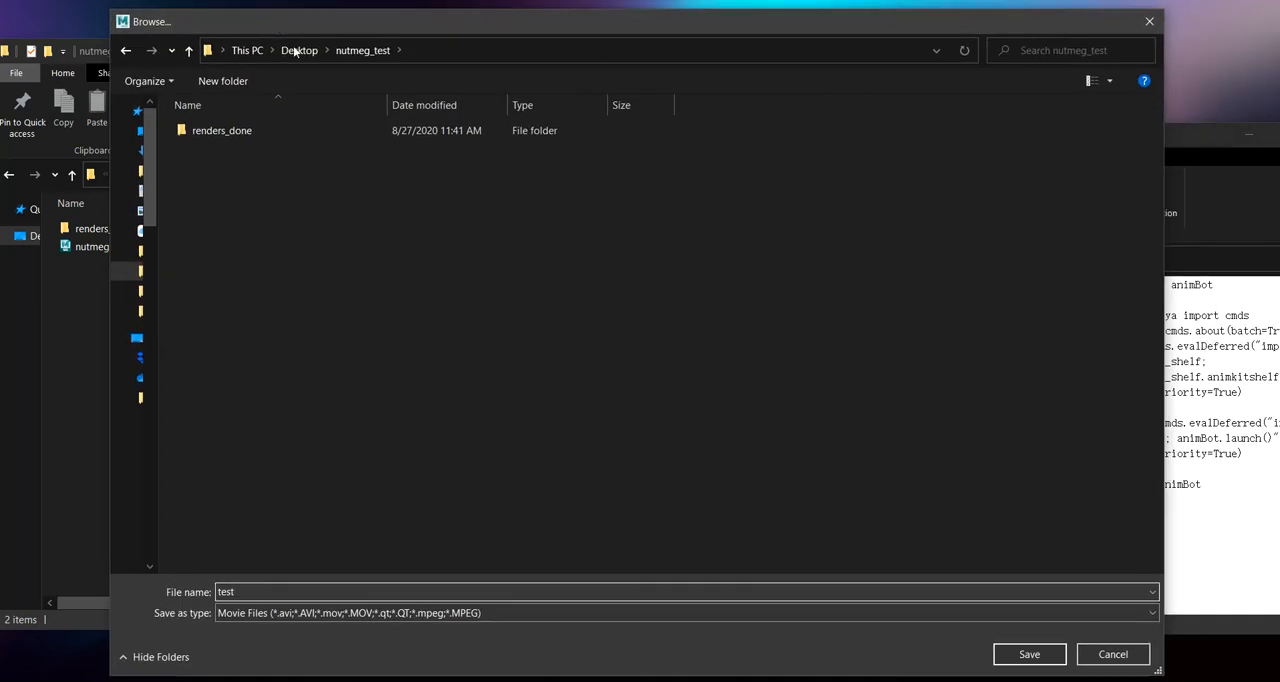
click(1060, 652)
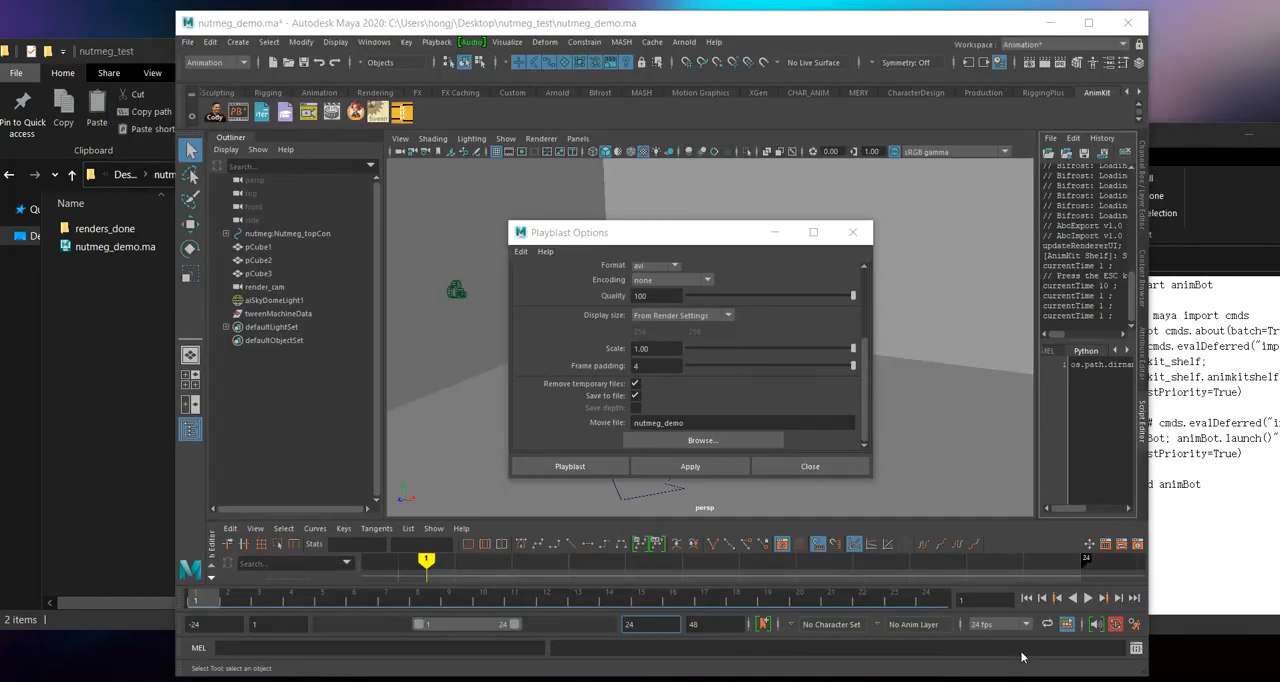
click(606, 466)
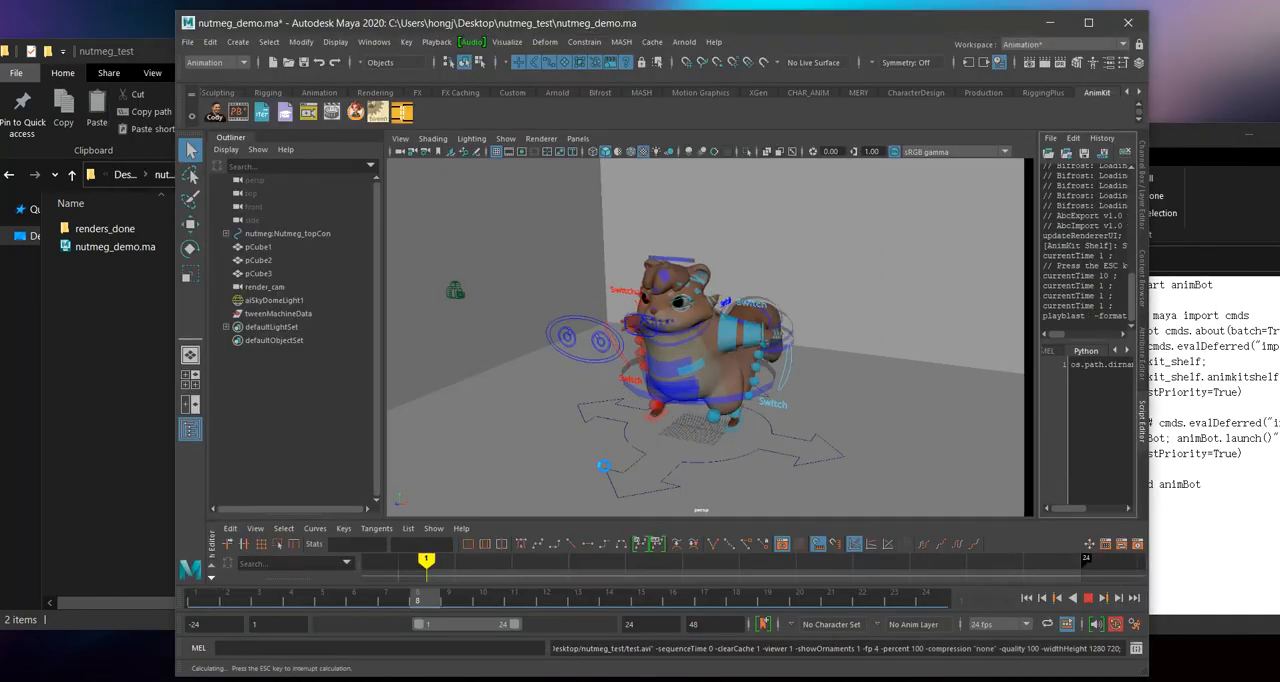
Step: Open test.avi from the nutmeg_test folder, play it in the video player, and close the player
click(92, 332)
click(104, 266)
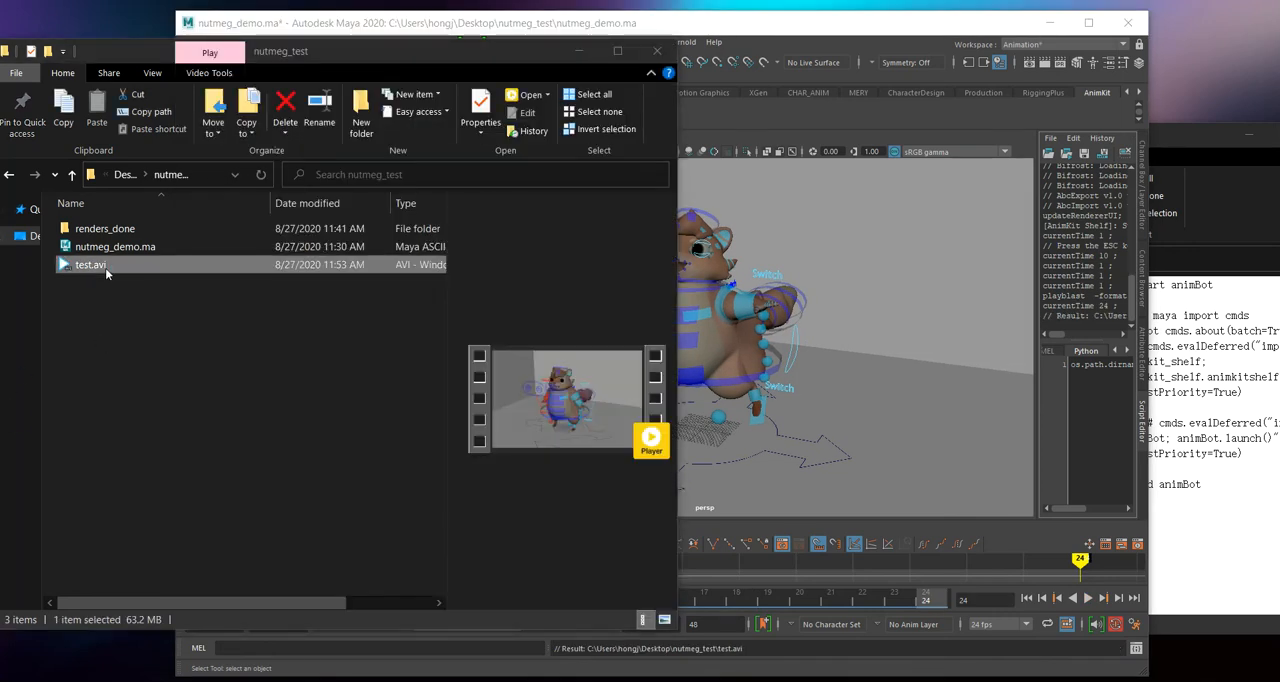
drag(1279, 195, 71, 94)
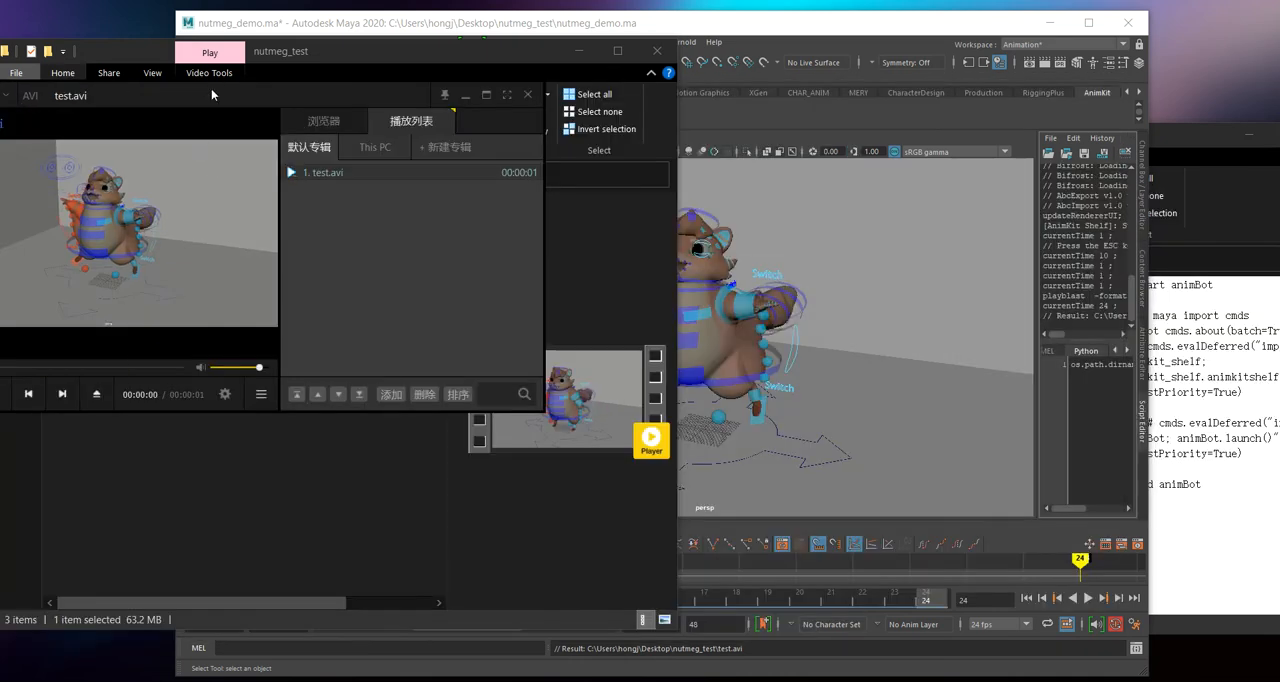
drag(211, 94, 458, 92)
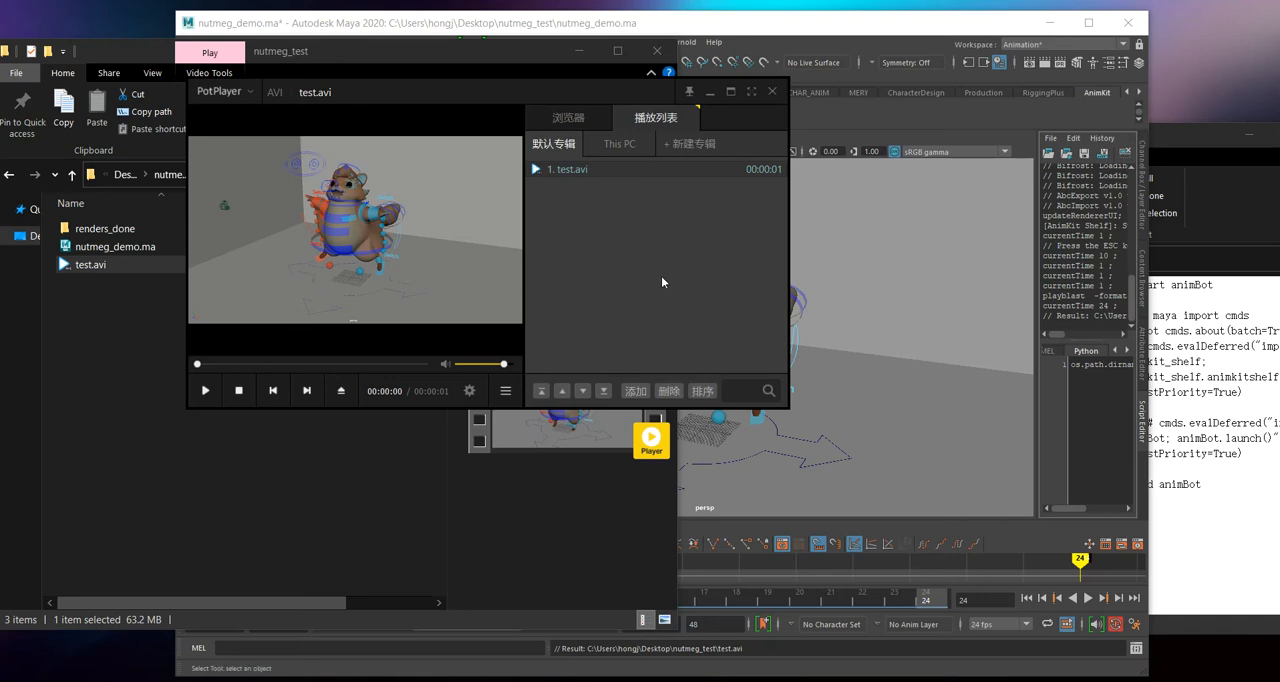
click(205, 390)
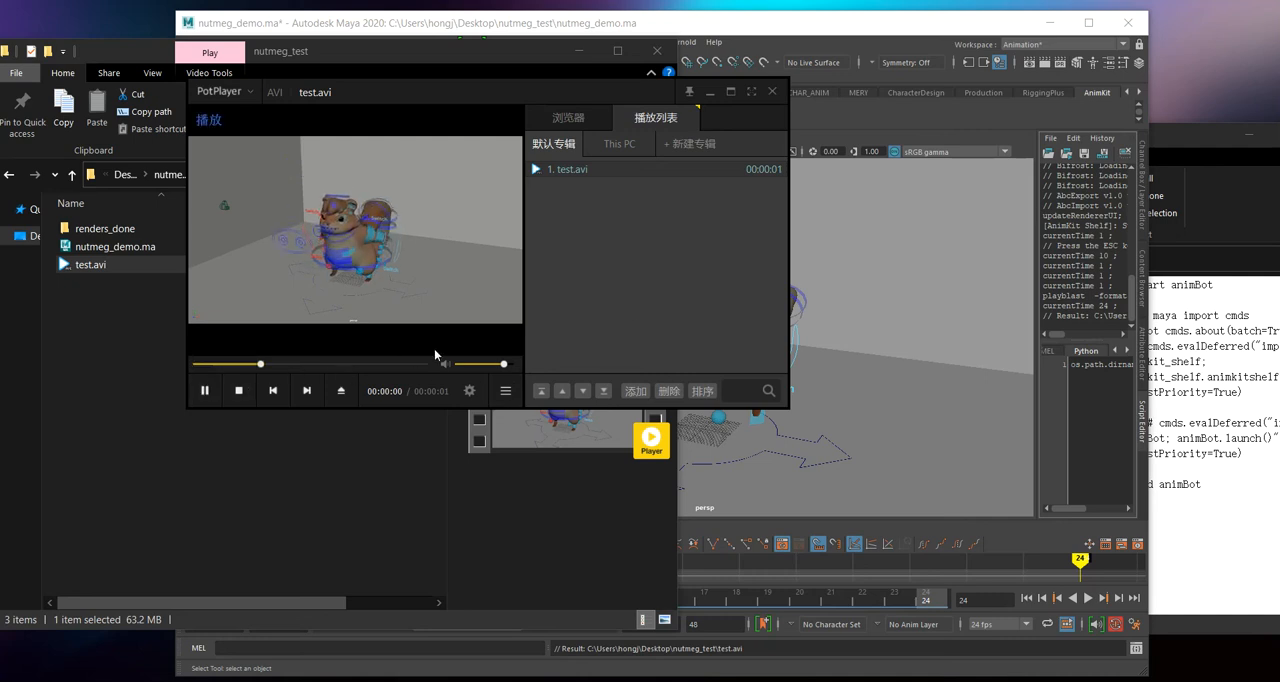
click(774, 90)
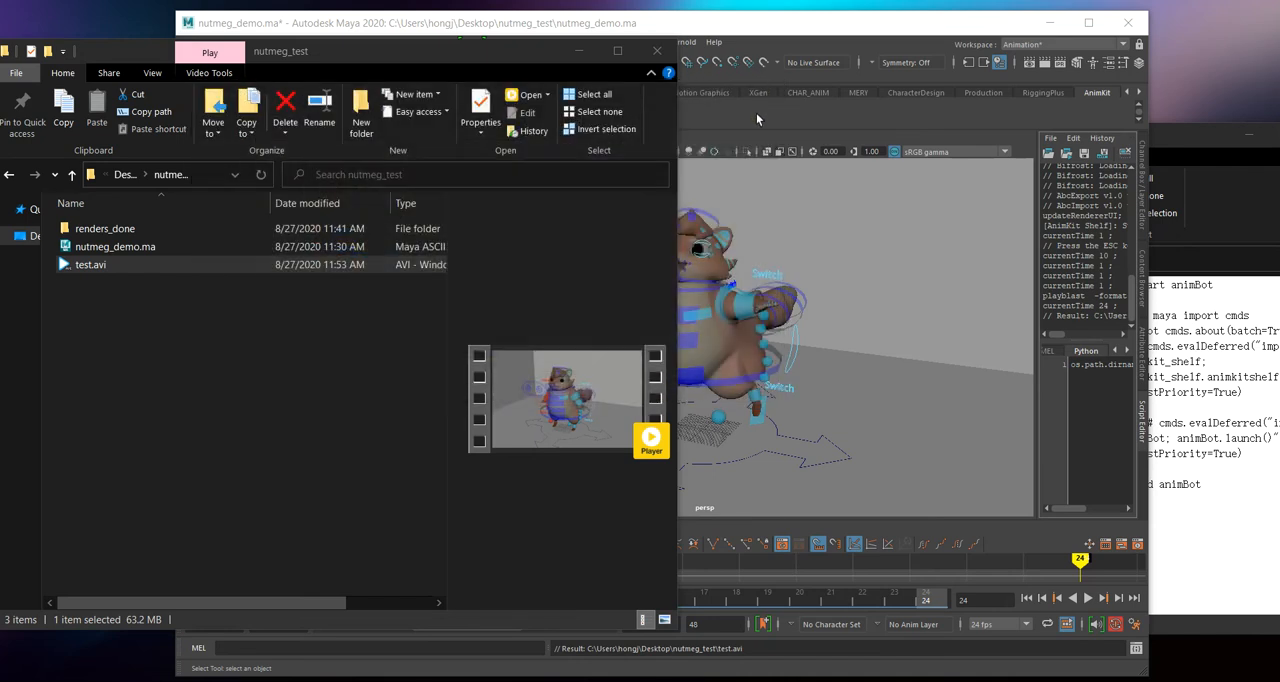
Step: Move the Maya window clear of the folder's file list, and create an AVI playblast with padding using the AnimKit playblast tool
click(765, 145)
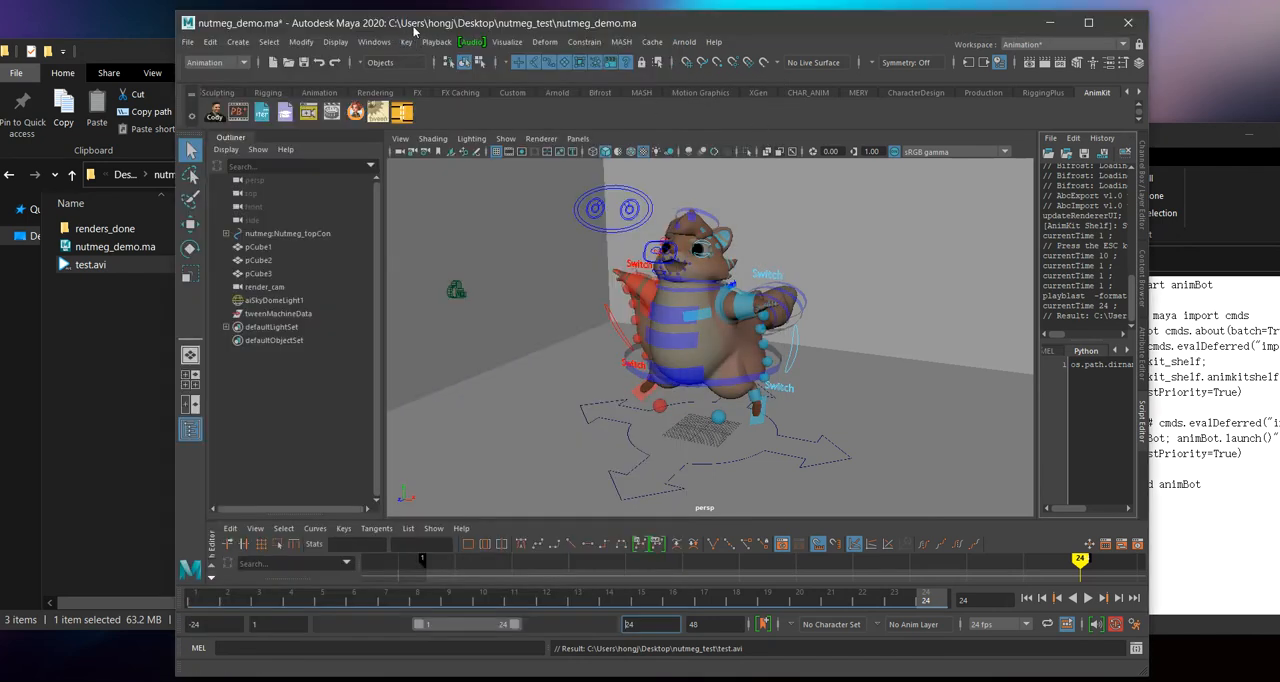
drag(415, 28, 538, 21)
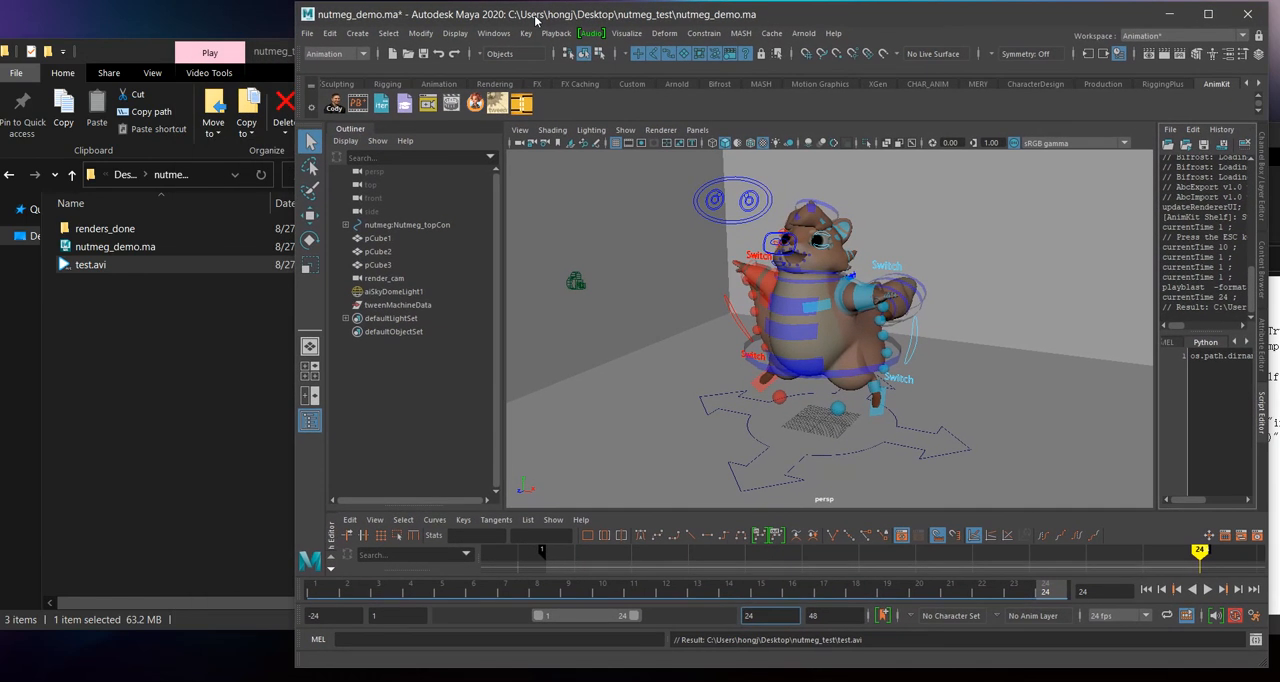
click(366, 103)
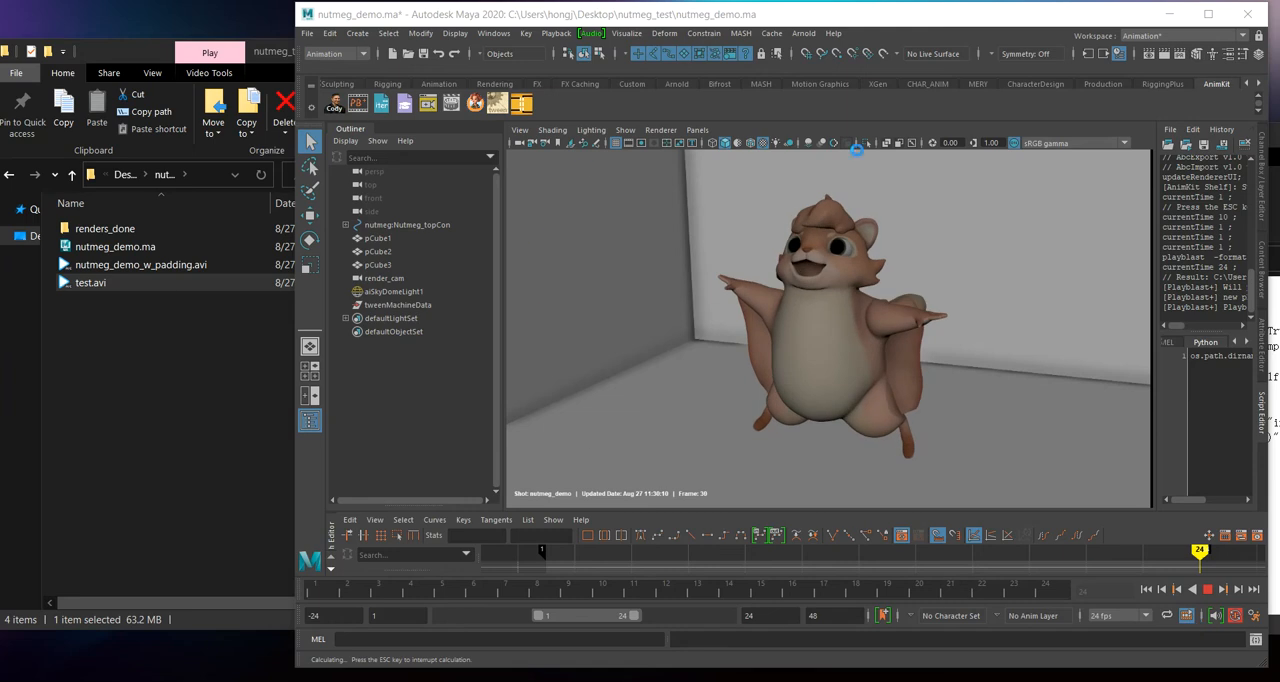
Step: Open nutmeg_demo_w_padding.avi and play it, pausing to check the shot, date and frame overlay
click(207, 313)
click(181, 265)
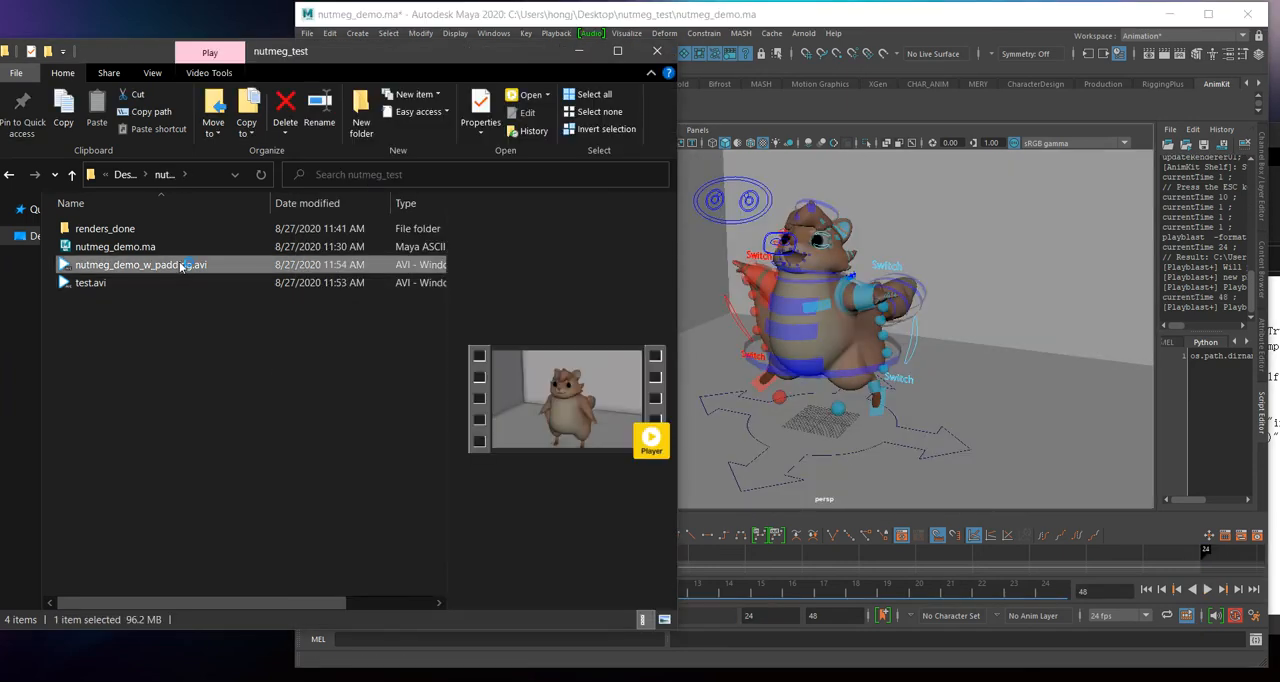
double_click(205, 268)
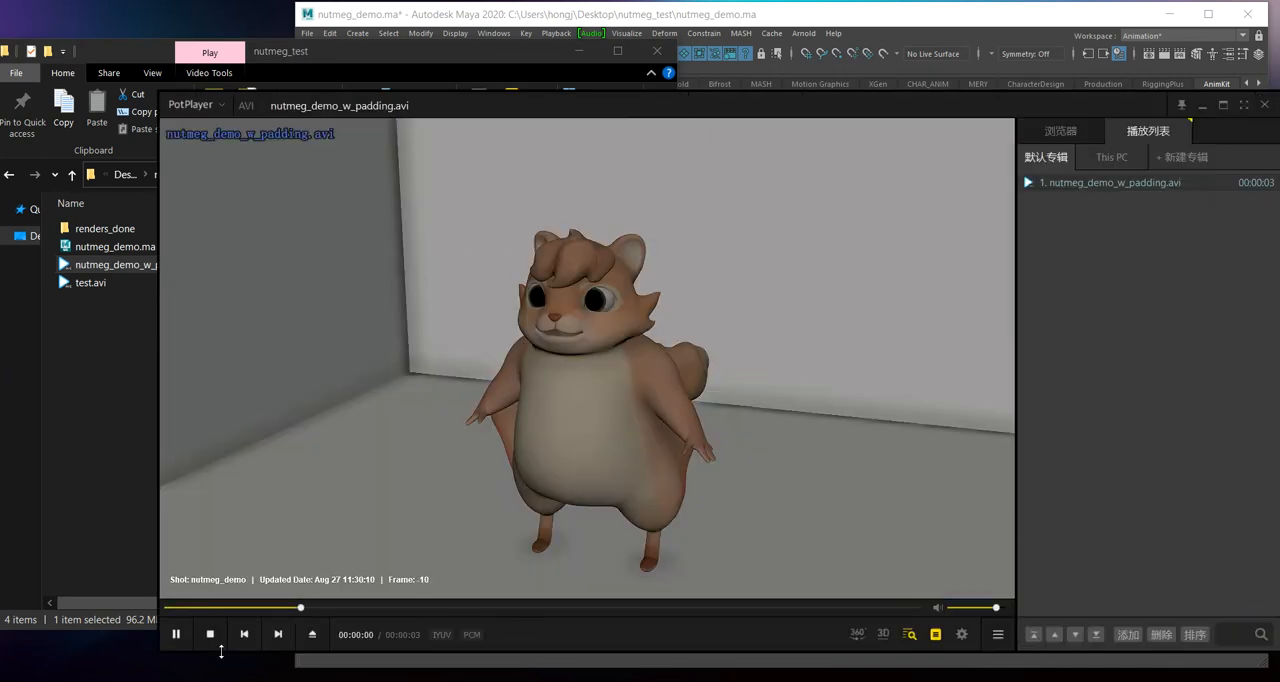
click(210, 633)
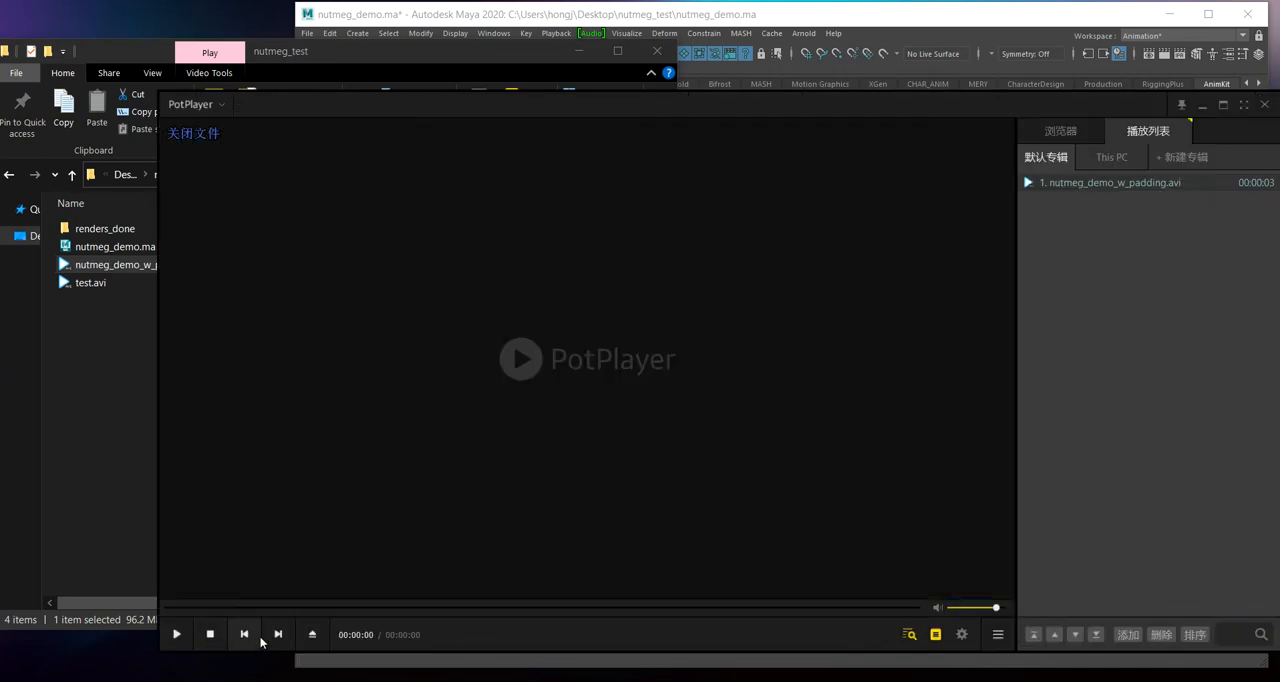
click(178, 630)
click(177, 633)
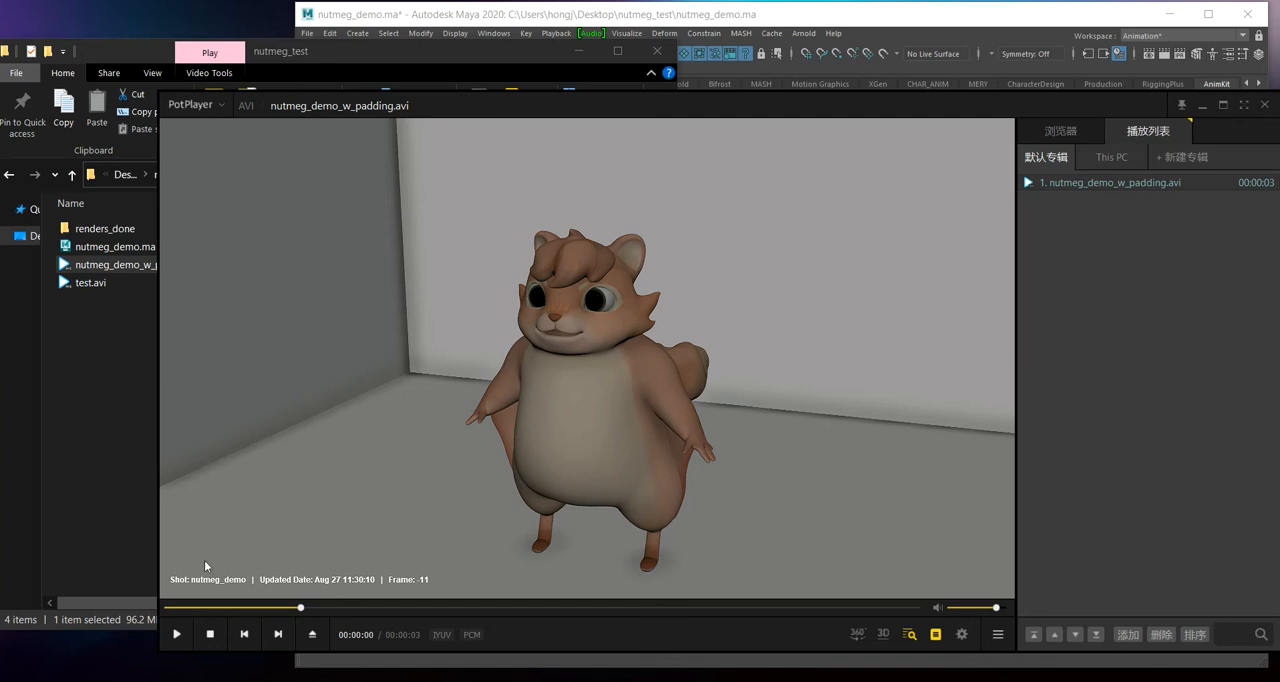
click(177, 636)
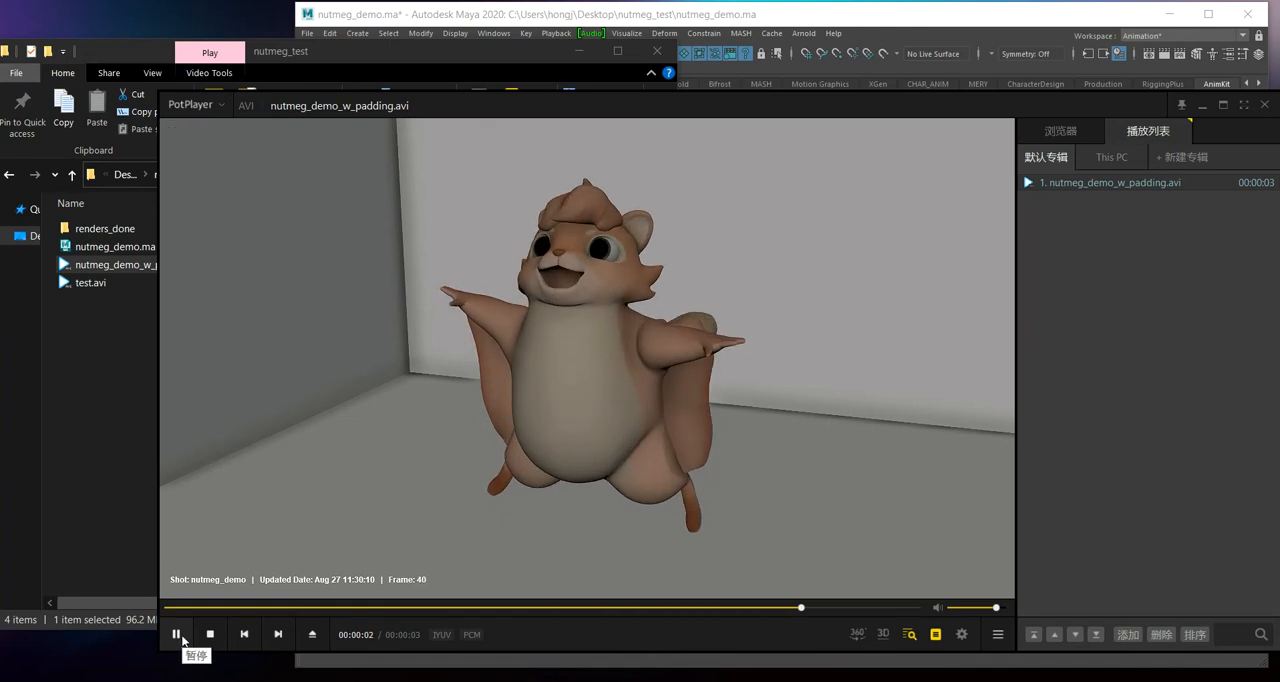
Step: Replay the padded AVI from its first frame, check the beginning and end of its frame range, and close the player
drag(1084, 101, 799, 123)
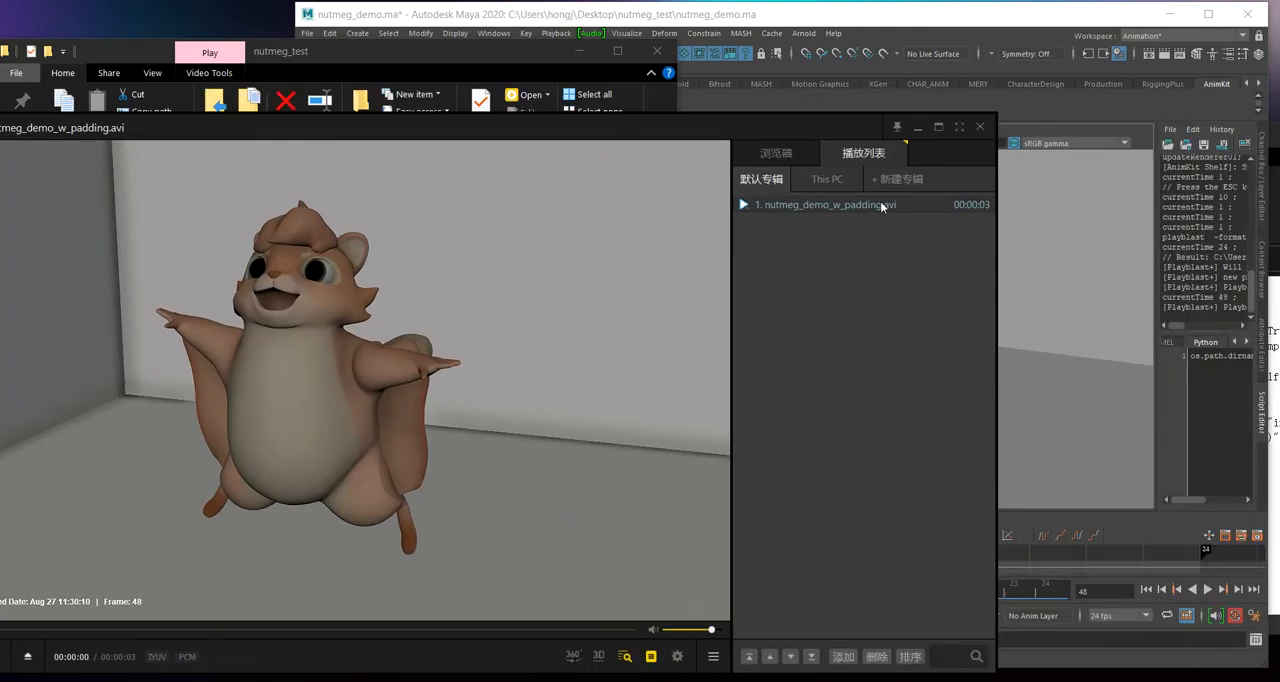
drag(517, 148, 858, 85)
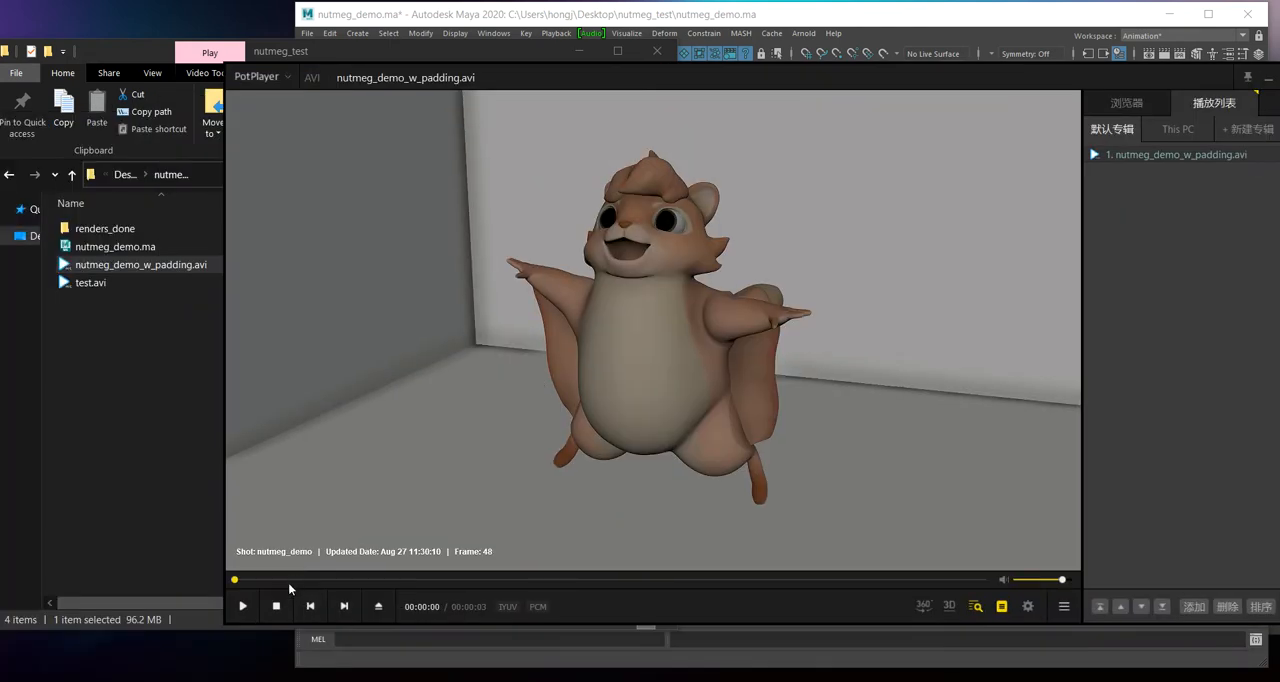
click(257, 604)
click(256, 604)
click(229, 580)
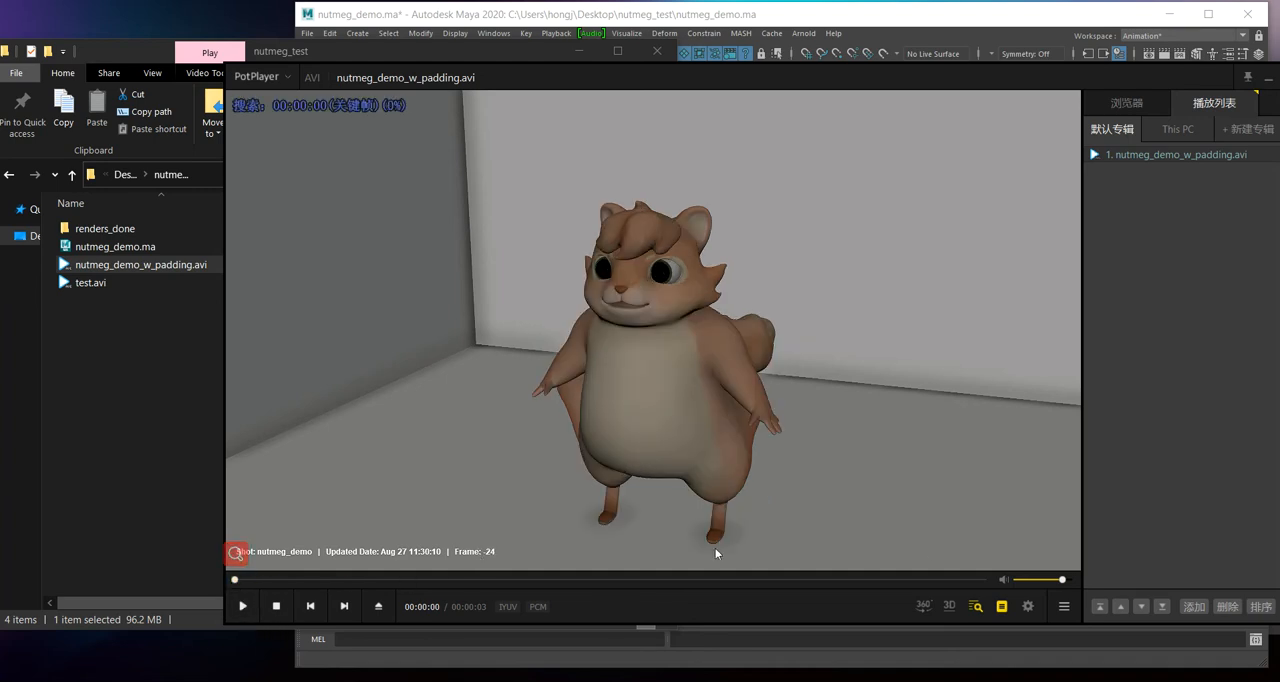
key(space)
click(245, 606)
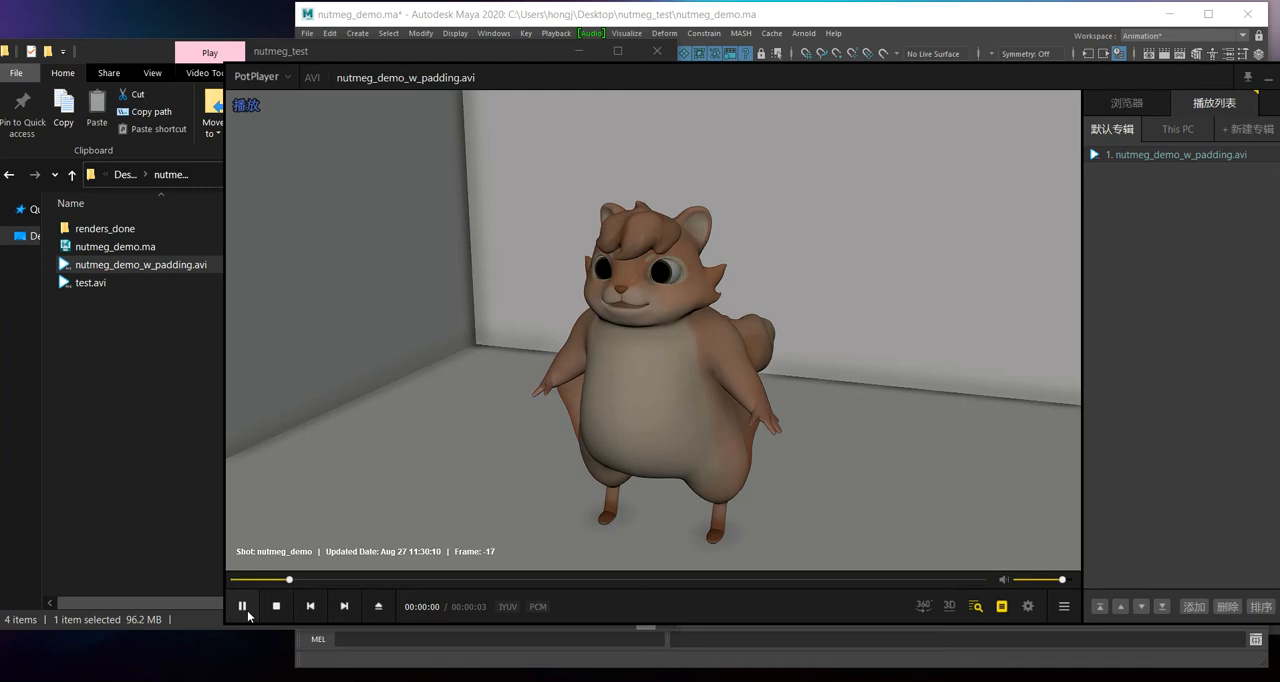
click(982, 580)
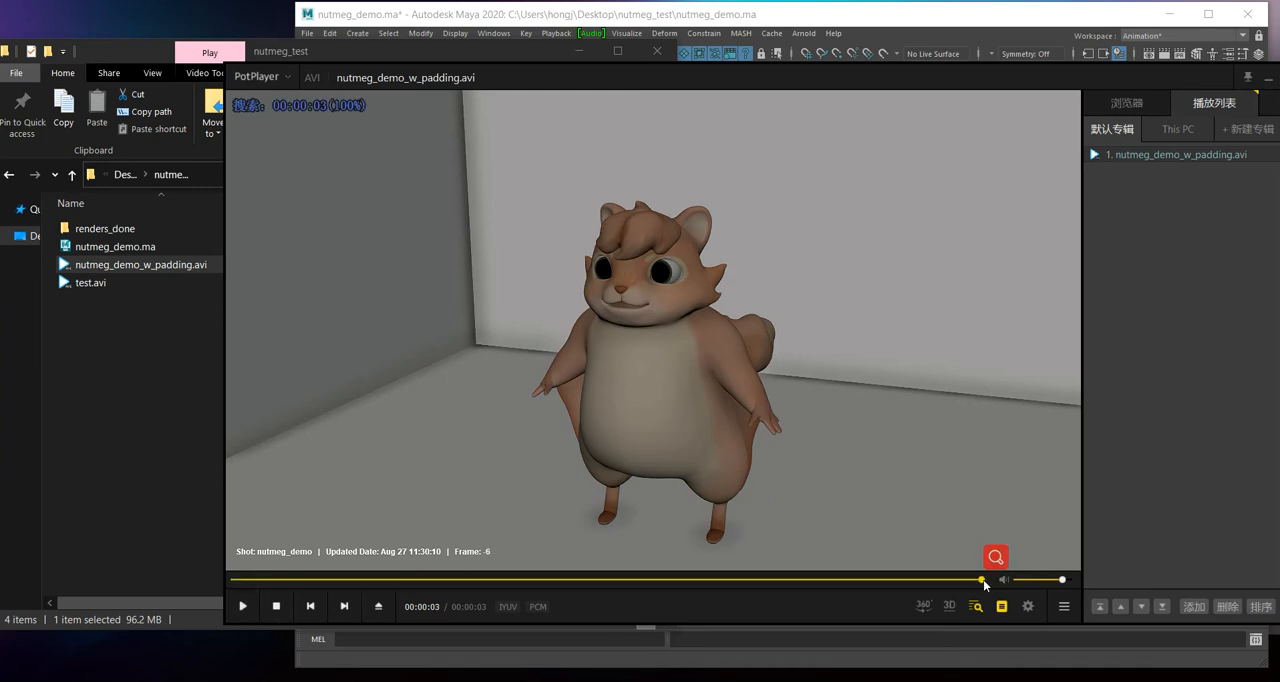
click(931, 580)
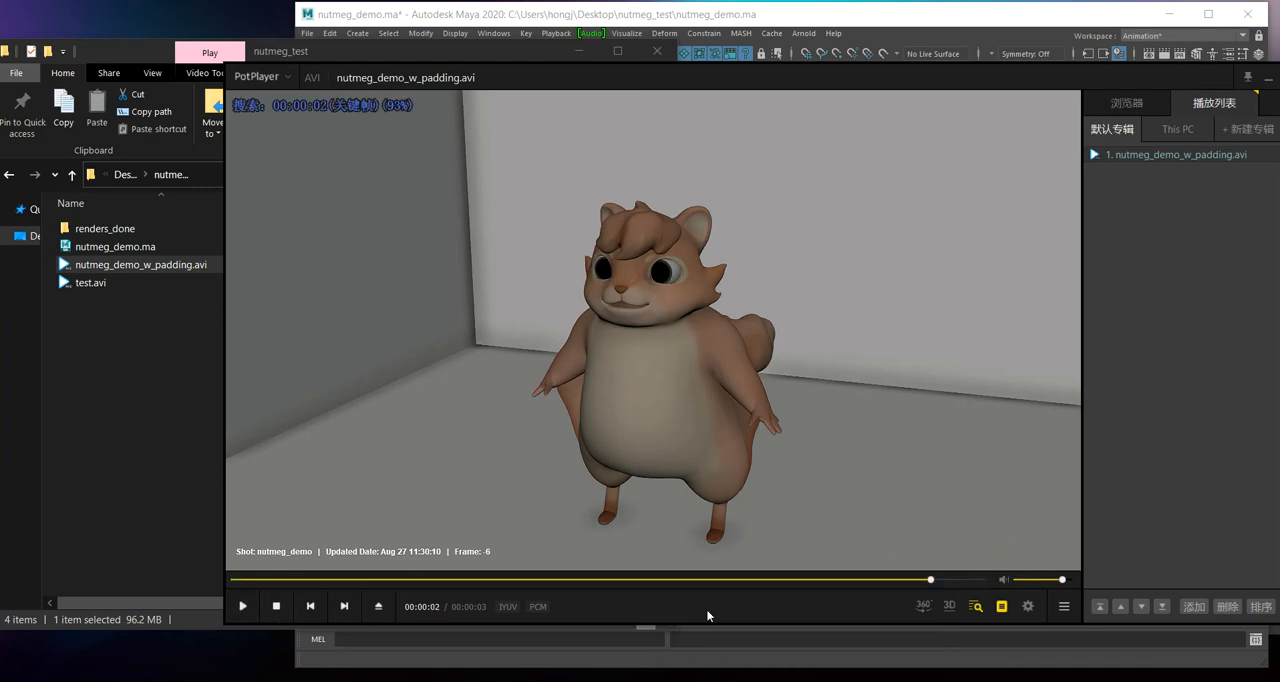
click(241, 606)
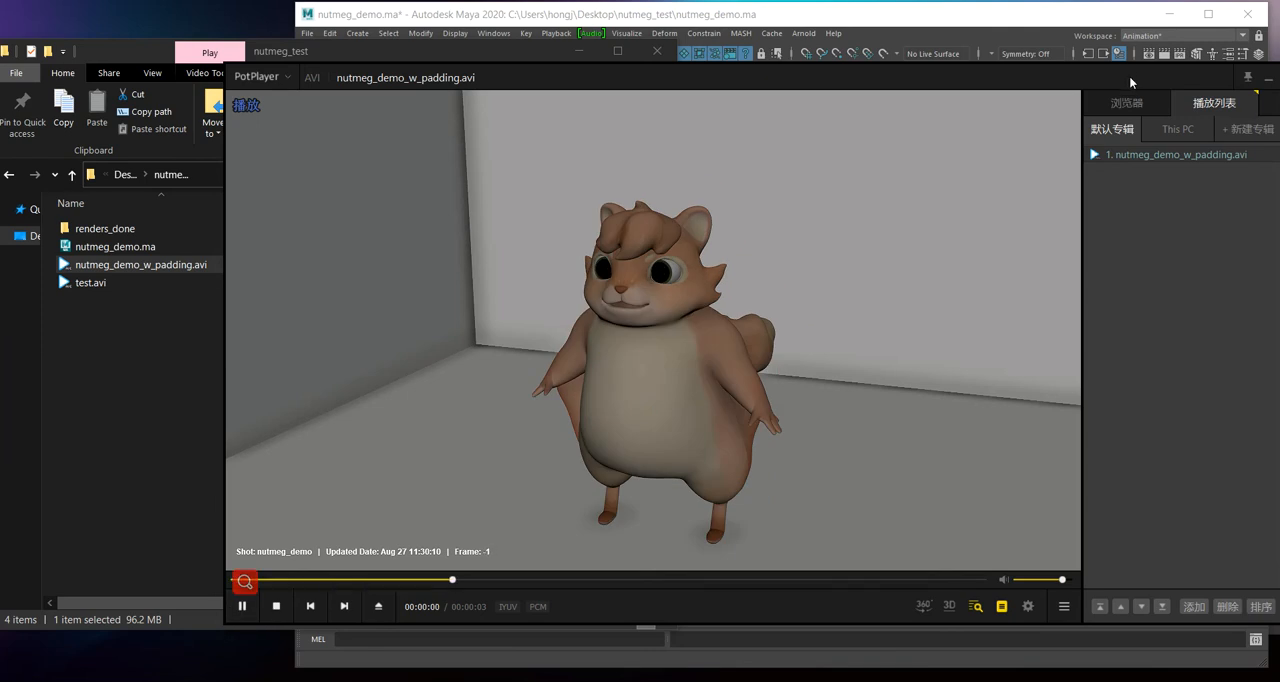
drag(1128, 75, 790, 128)
click(874, 122)
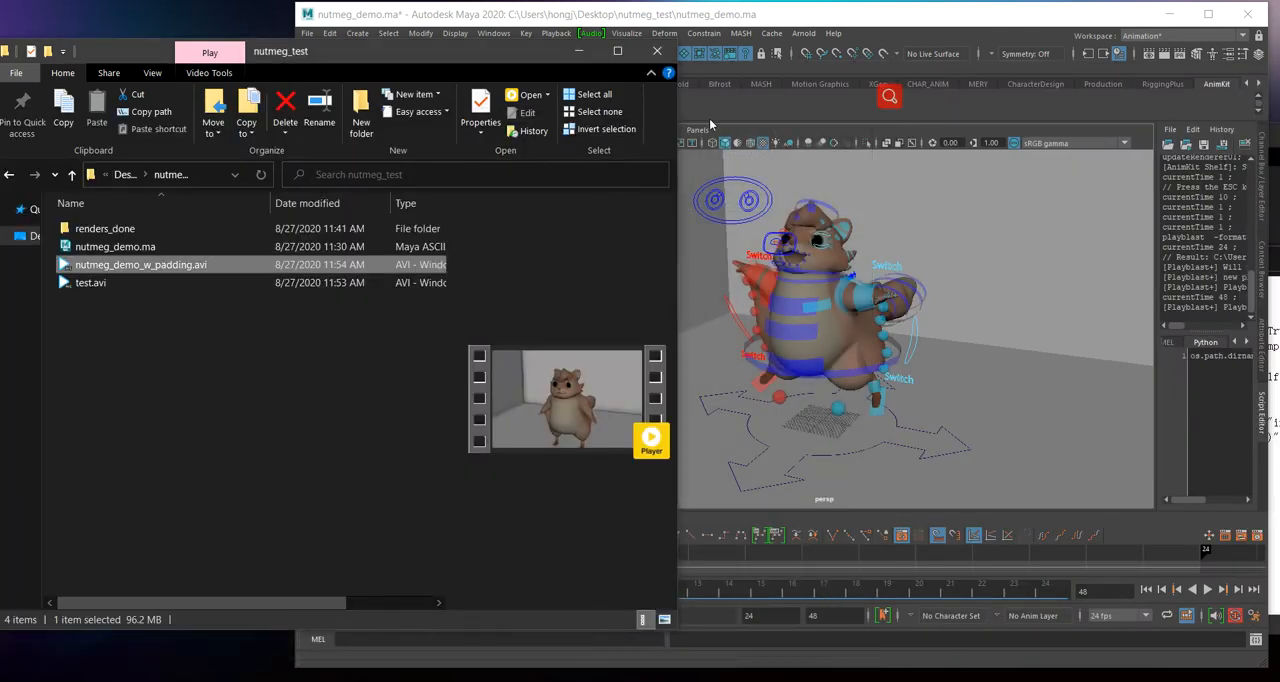
Step: Create an AVI playblast without padding using the AnimKit playblast tool
click(365, 106)
mouse_move(455, 118)
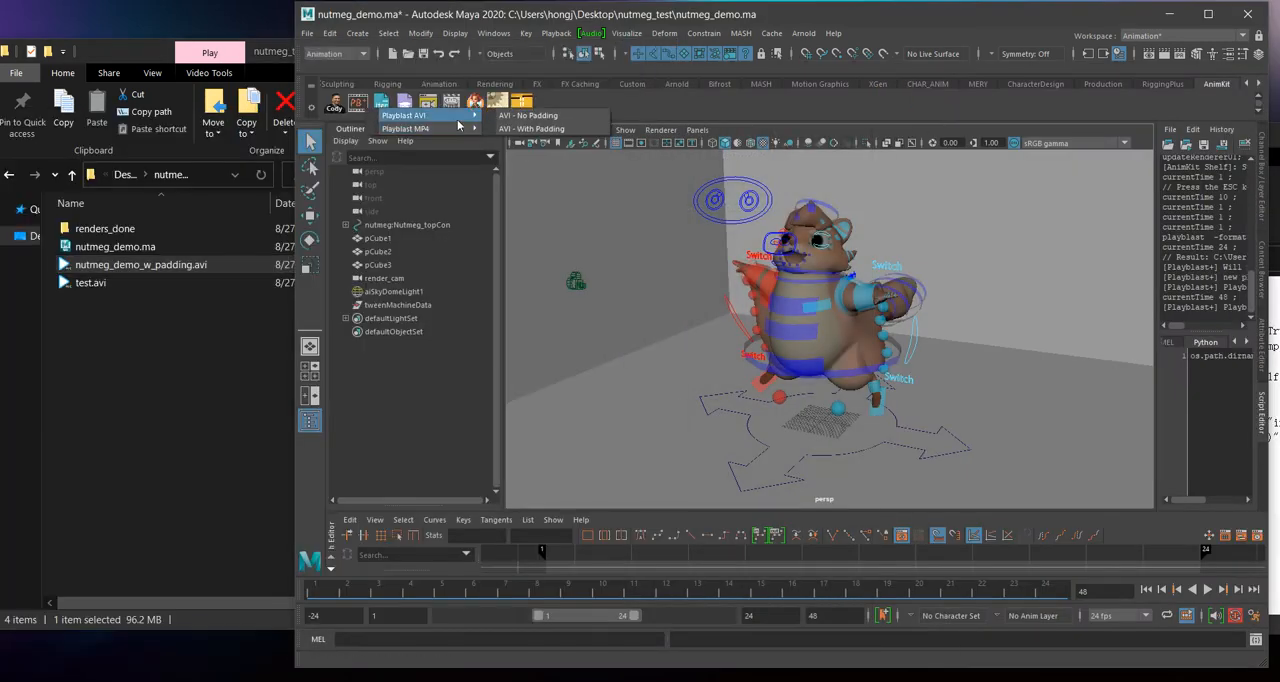
click(537, 128)
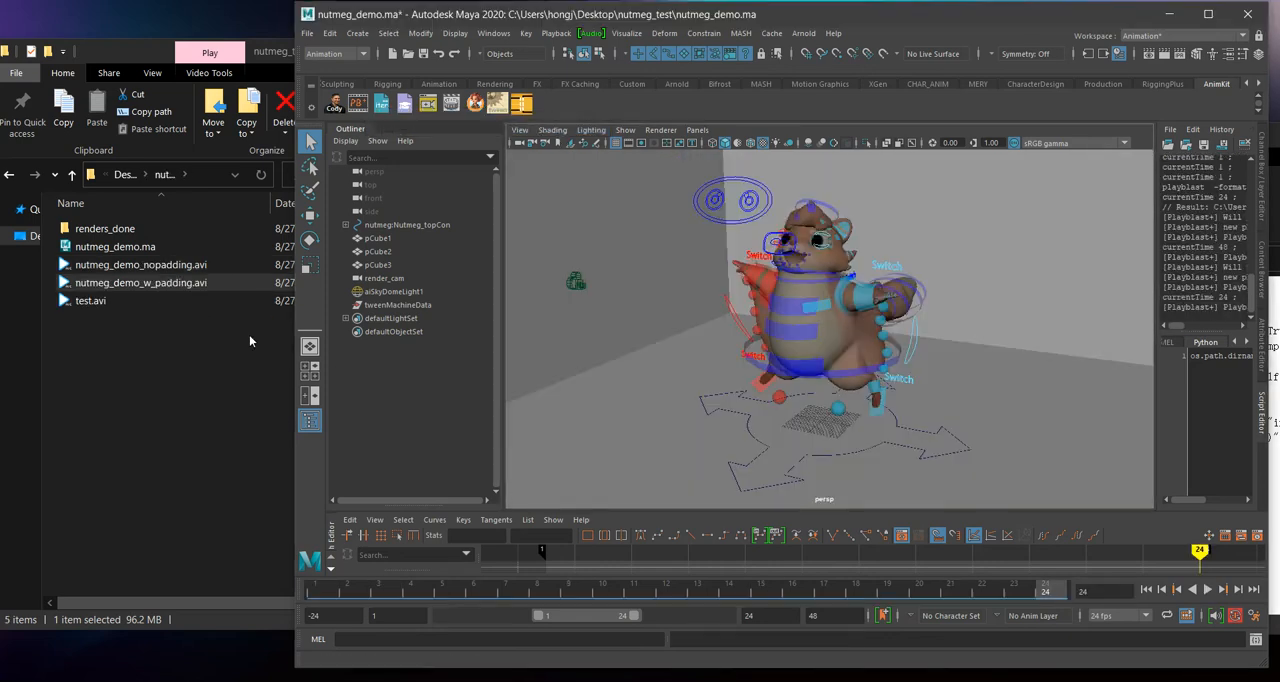
Step: Play nutmeg_demo_nopadding.avi and compare it with nutmeg_demo_w_padding.avi in the video player
click(156, 284)
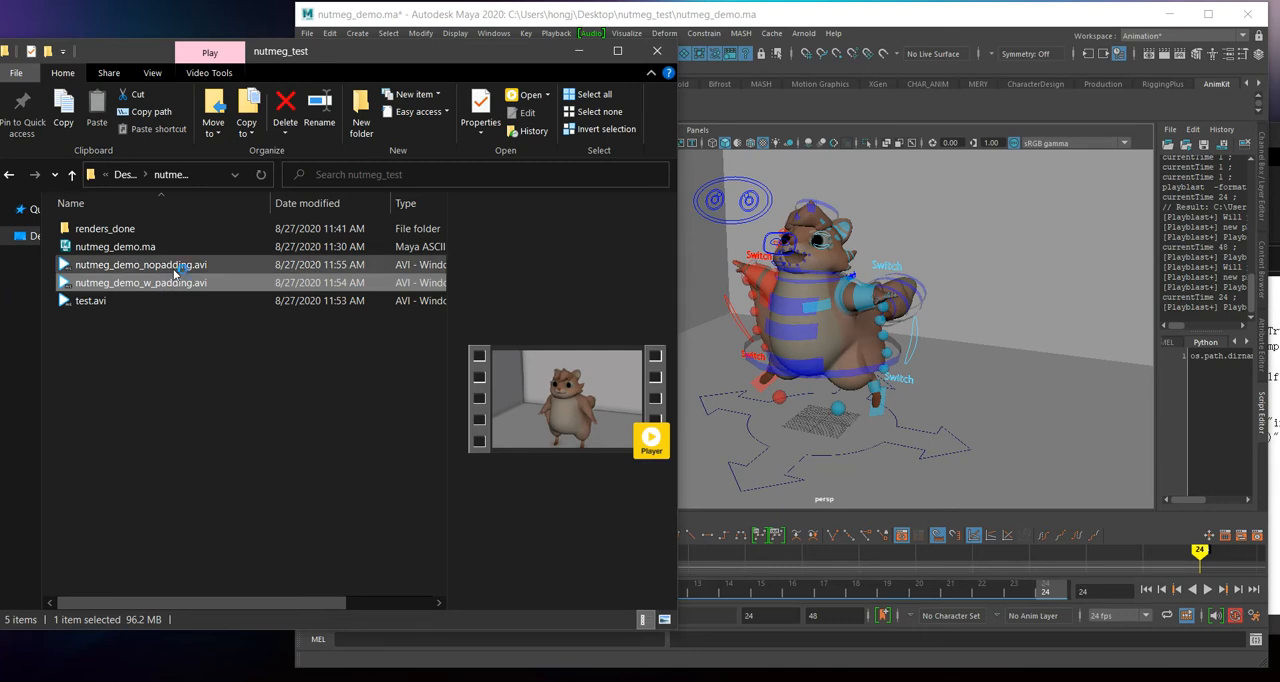
double_click(178, 283)
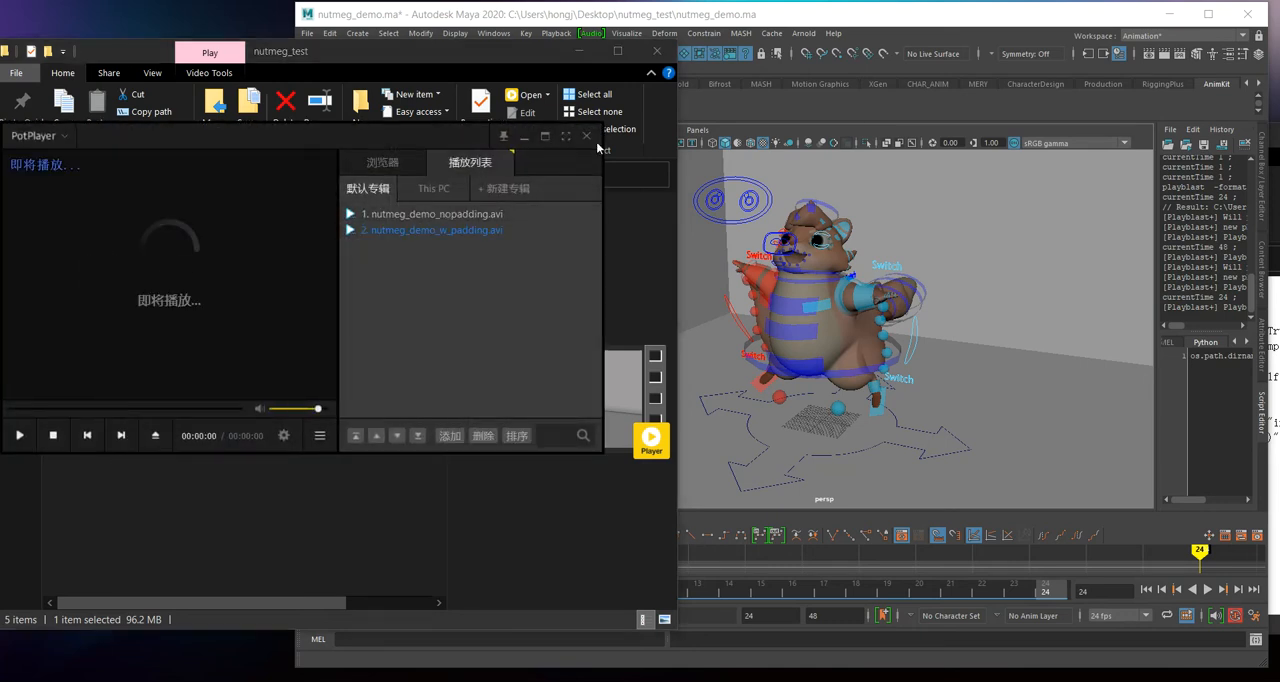
key(alt+F4)
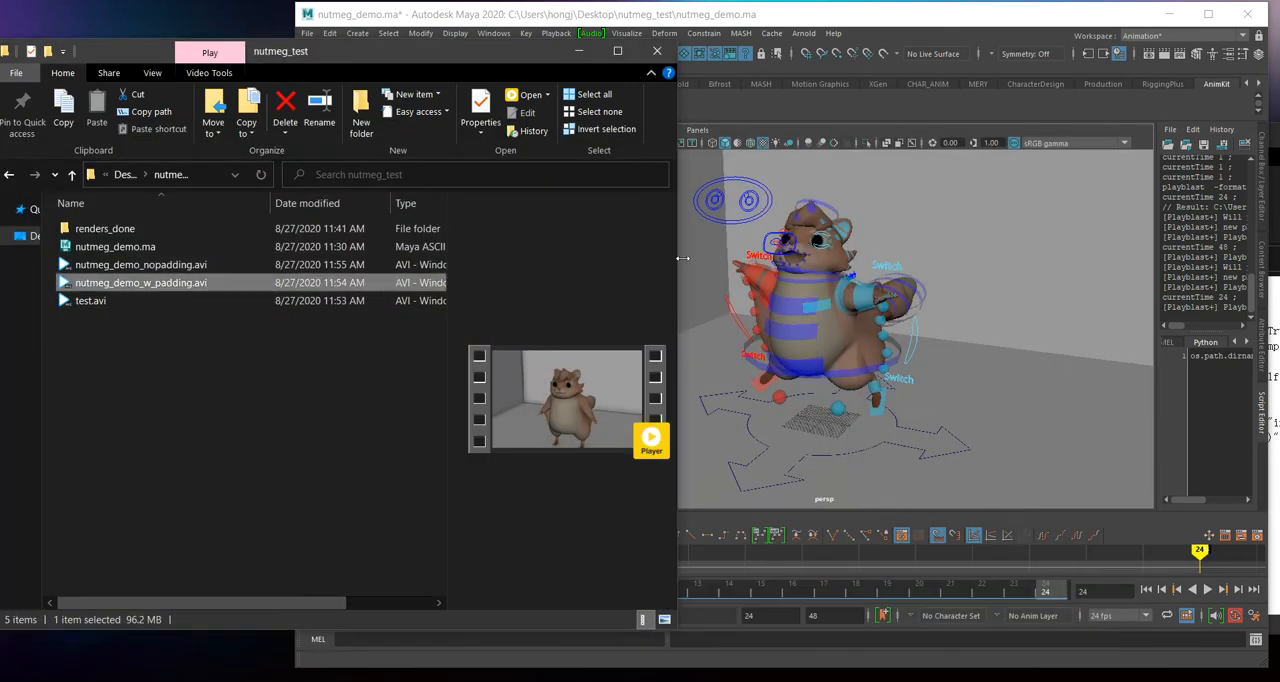
click(252, 266)
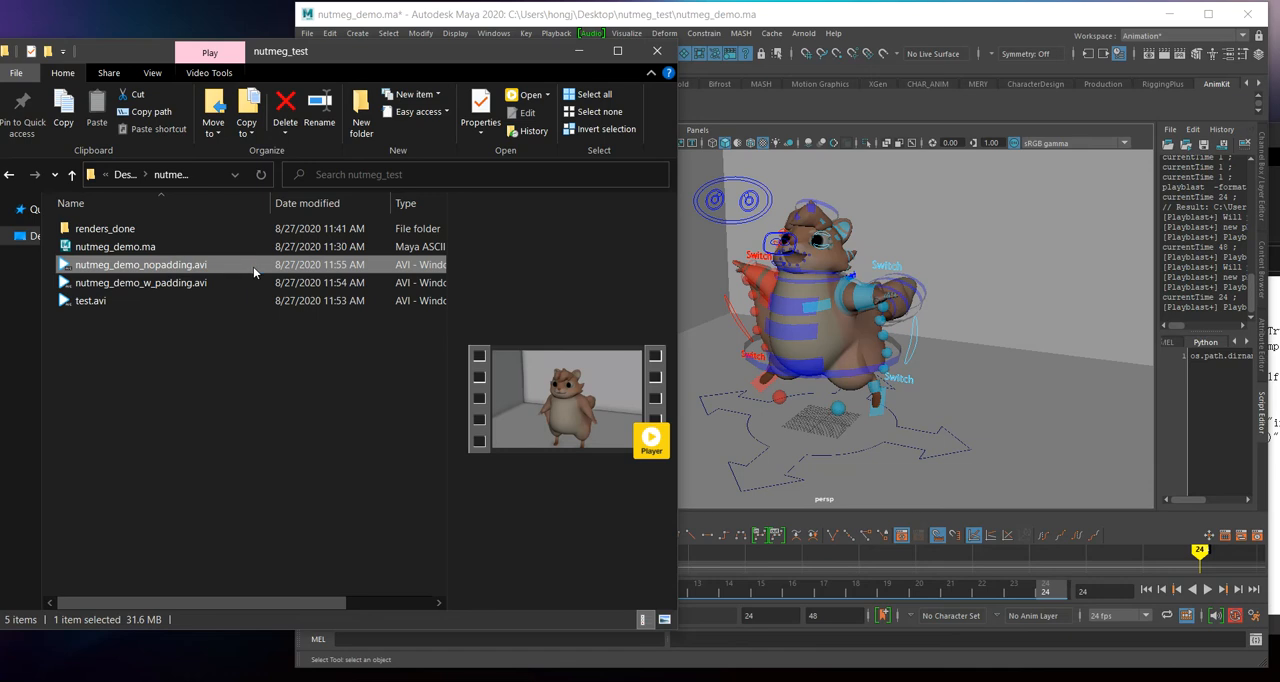
double_click(253, 266)
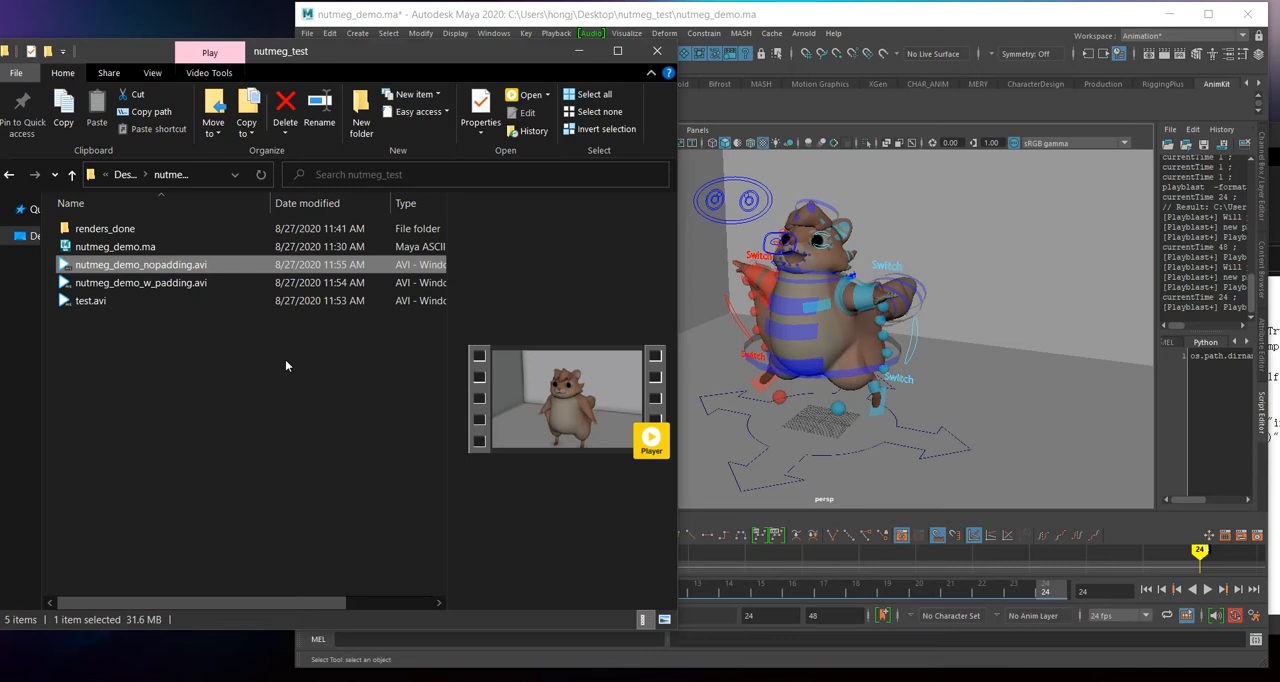
Step: Delete nutmeg_demo_nopadding.avi, nutmeg_demo_w_padding.avi and test.avi from the nutmeg_test folder
drag(310, 335, 188, 262)
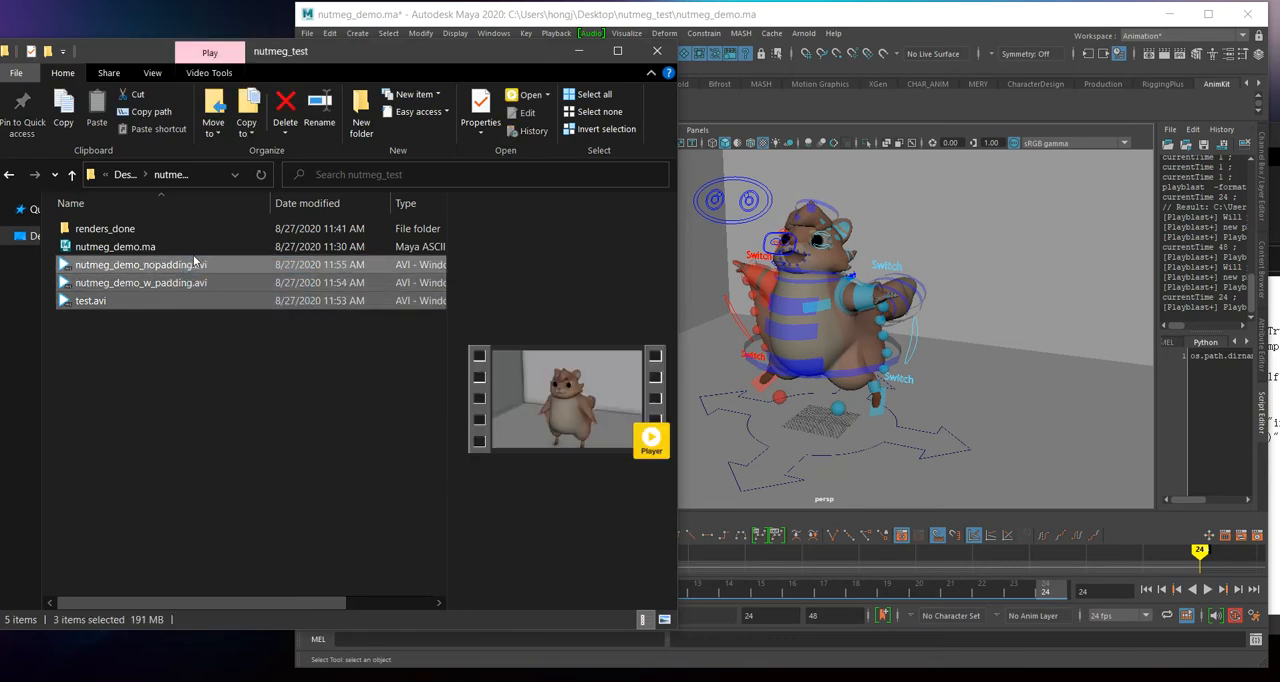
key(Delete)
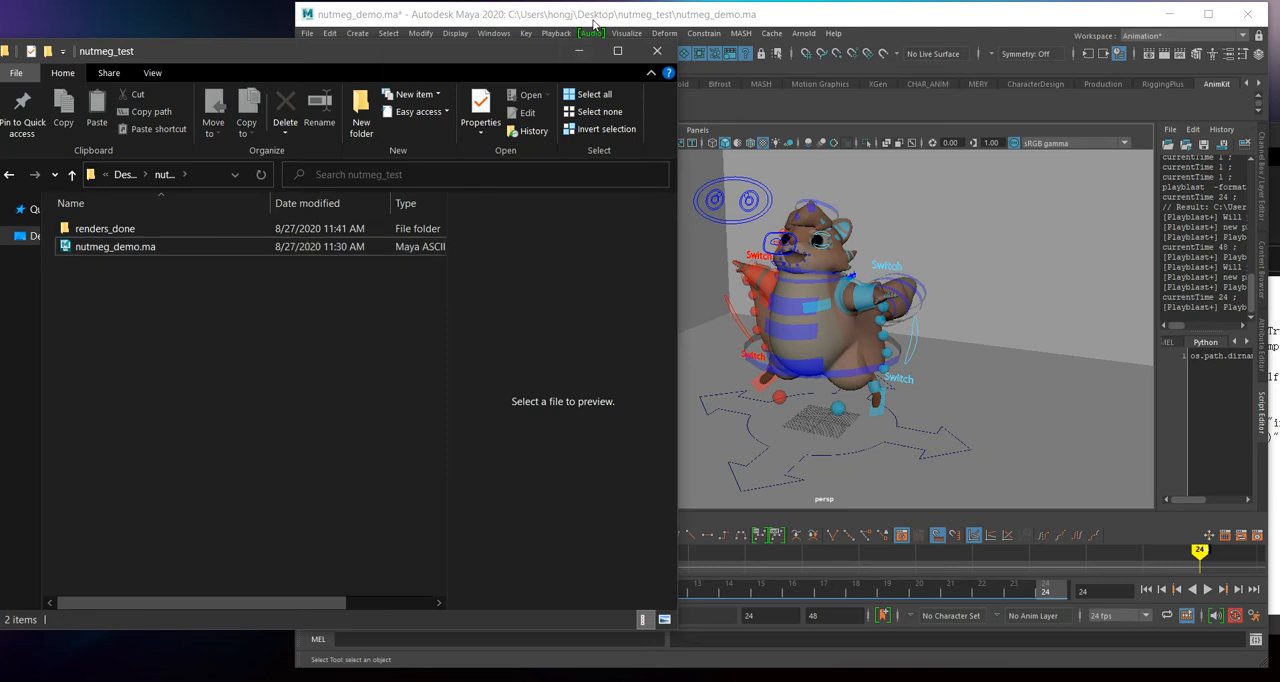
Step: Return to Maya and create an MP4 playblast without padding using the AnimKit playblast tool
click(593, 22)
right_click(381, 102)
mouse_move(424, 126)
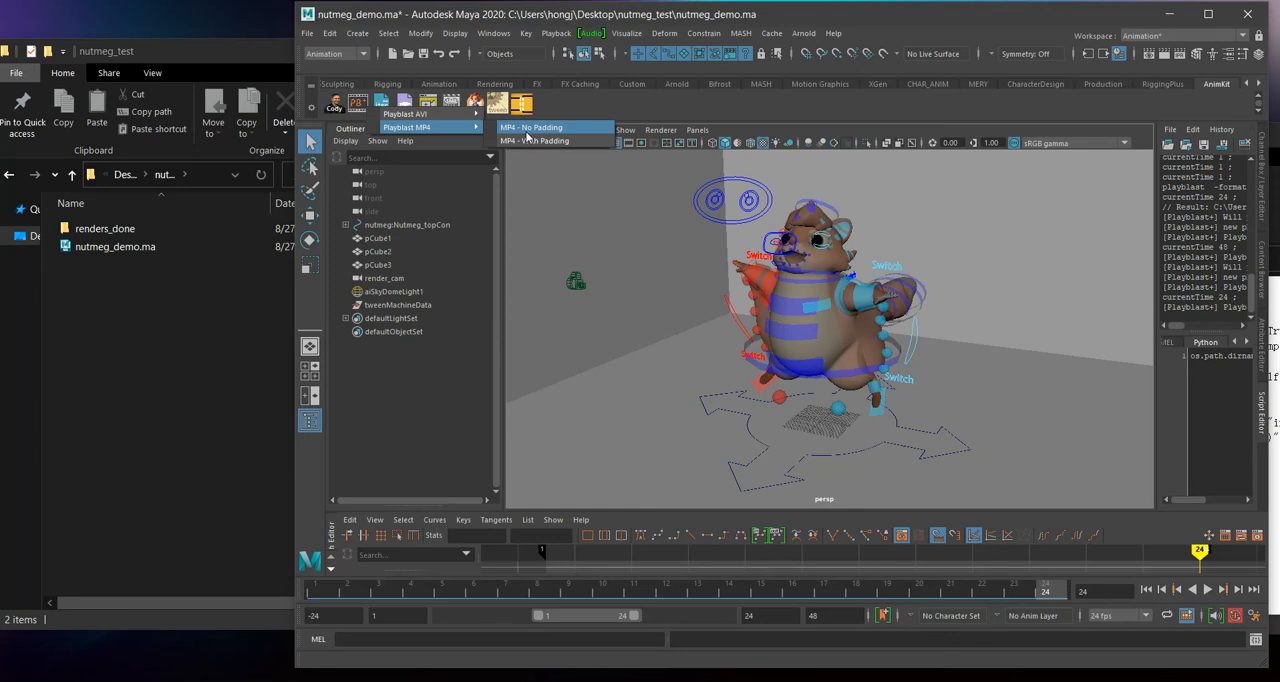
click(530, 129)
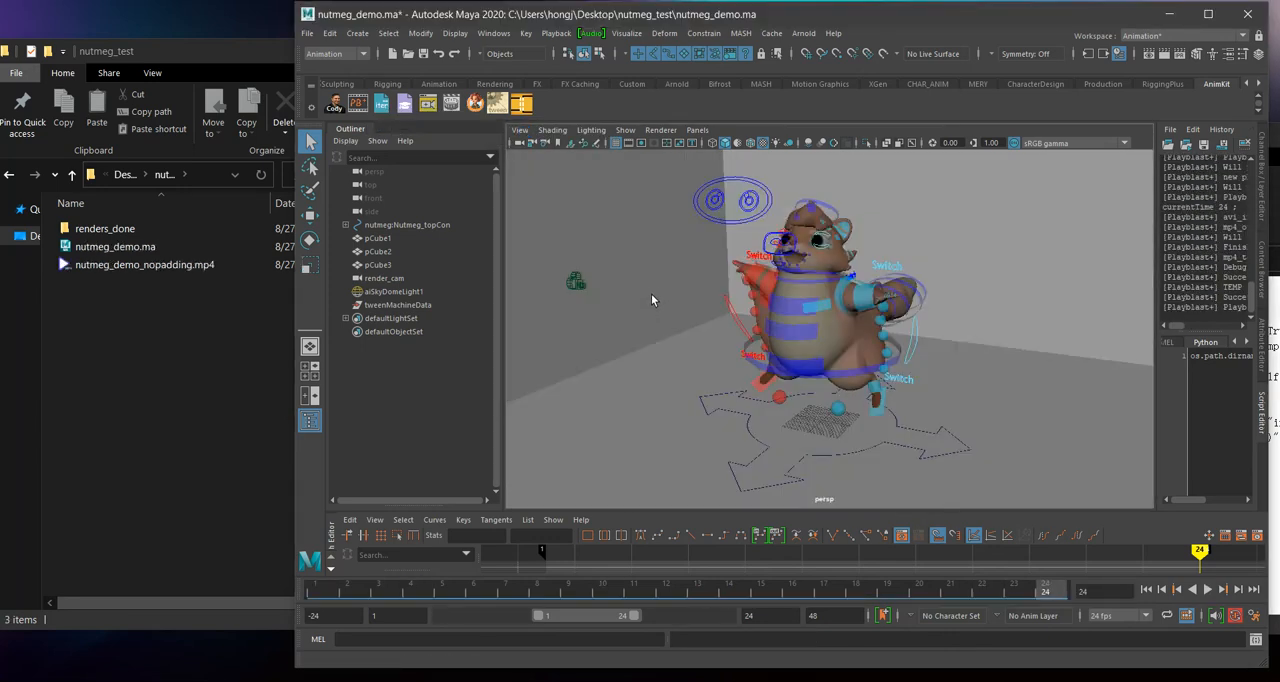
Step: Play nutmeg_demo_nopadding.mp4 from the nutmeg_test folder in the video player, and close the player
click(205, 288)
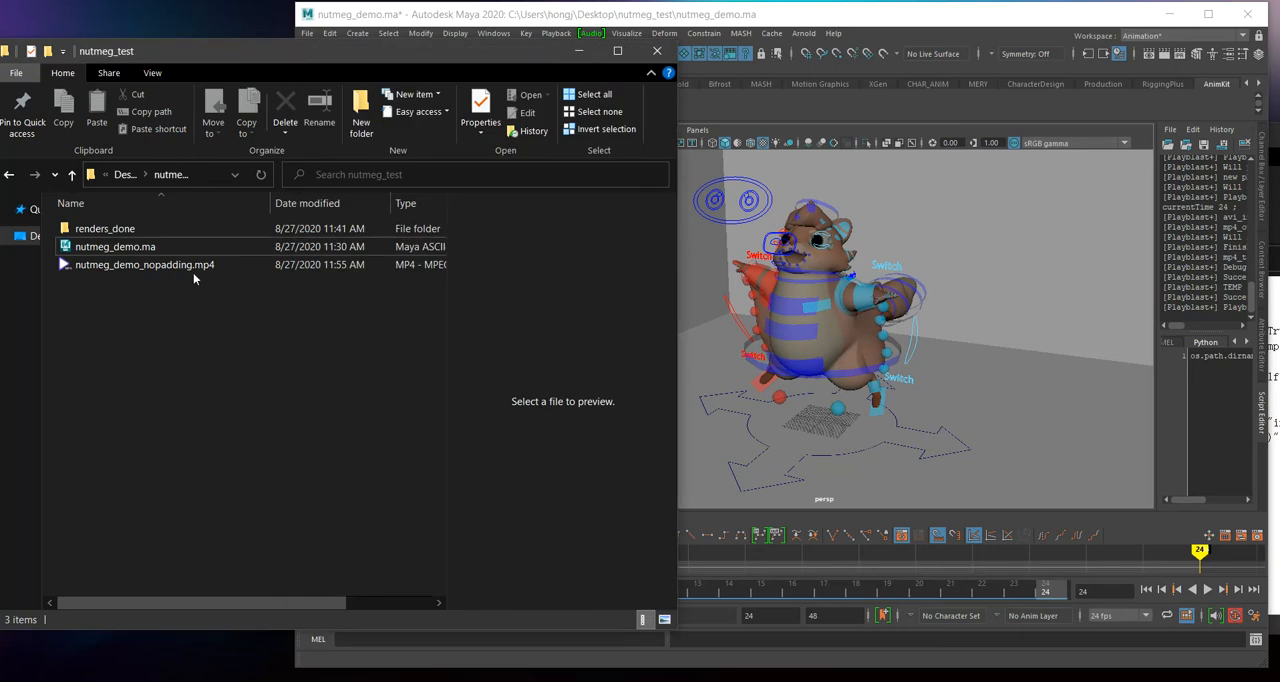
double_click(186, 265)
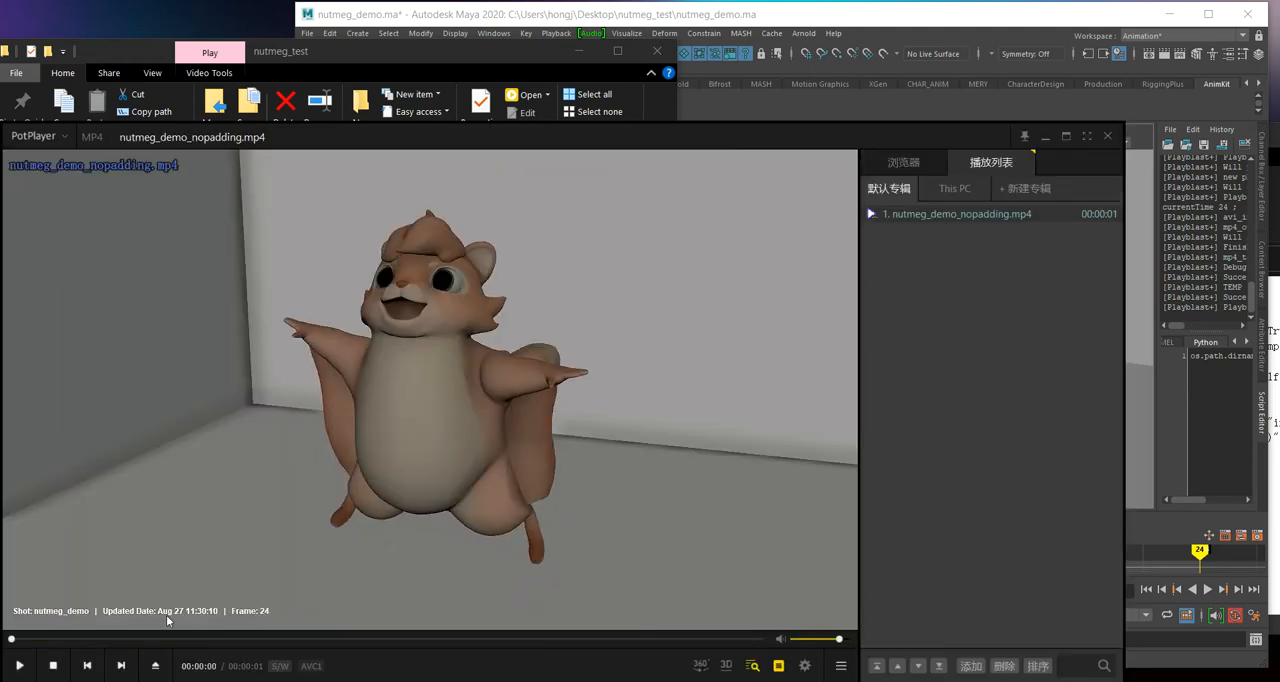
click(1107, 135)
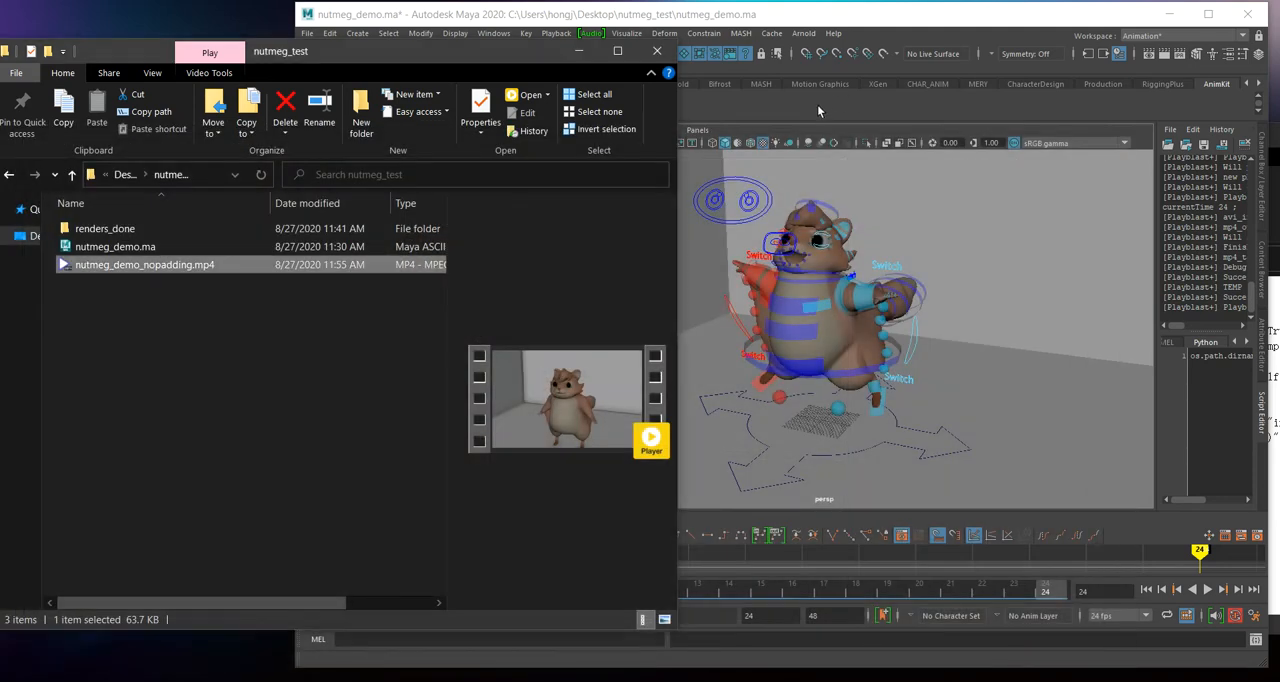
Step: Return to Maya and create an AVI playblast without padding using the AnimKit playblast tool
click(822, 101)
right_click(357, 103)
mouse_move(420, 106)
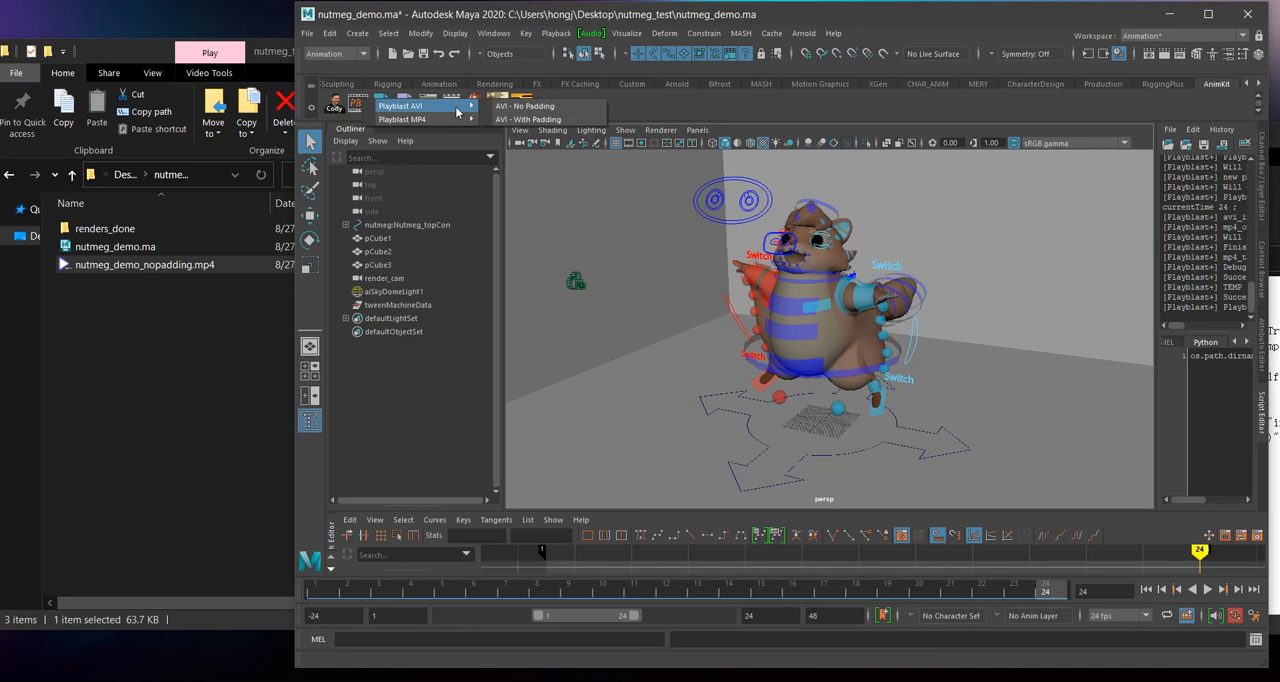
click(546, 108)
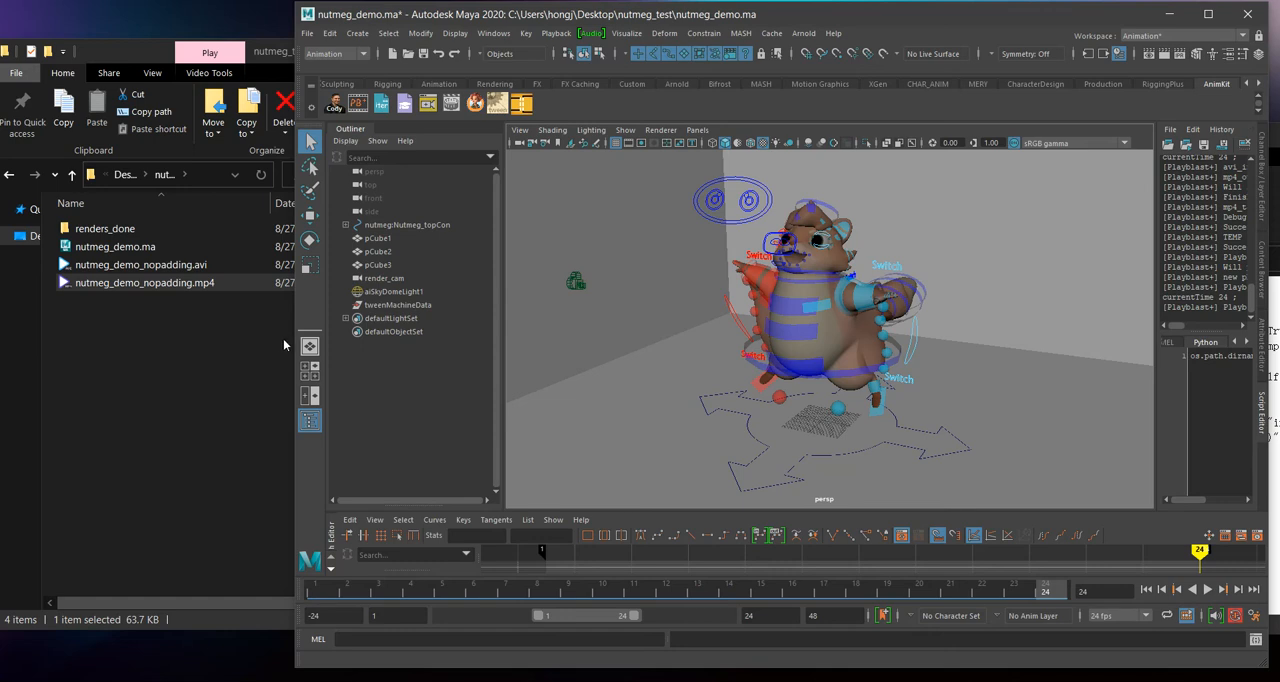
Step: Compare the file sizes of nutmeg_demo_nopadding.avi and nutmeg_demo_nopadding.mp4 in the nutmeg_test folder
click(245, 352)
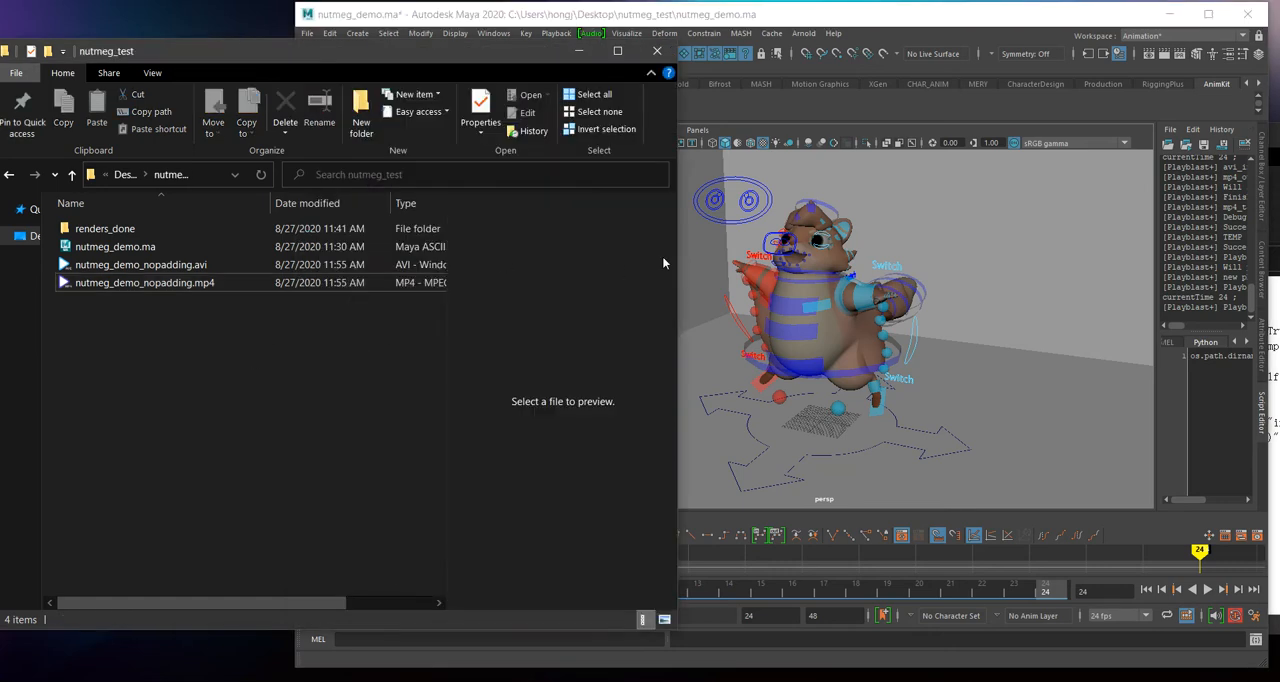
drag(678, 252, 1032, 258)
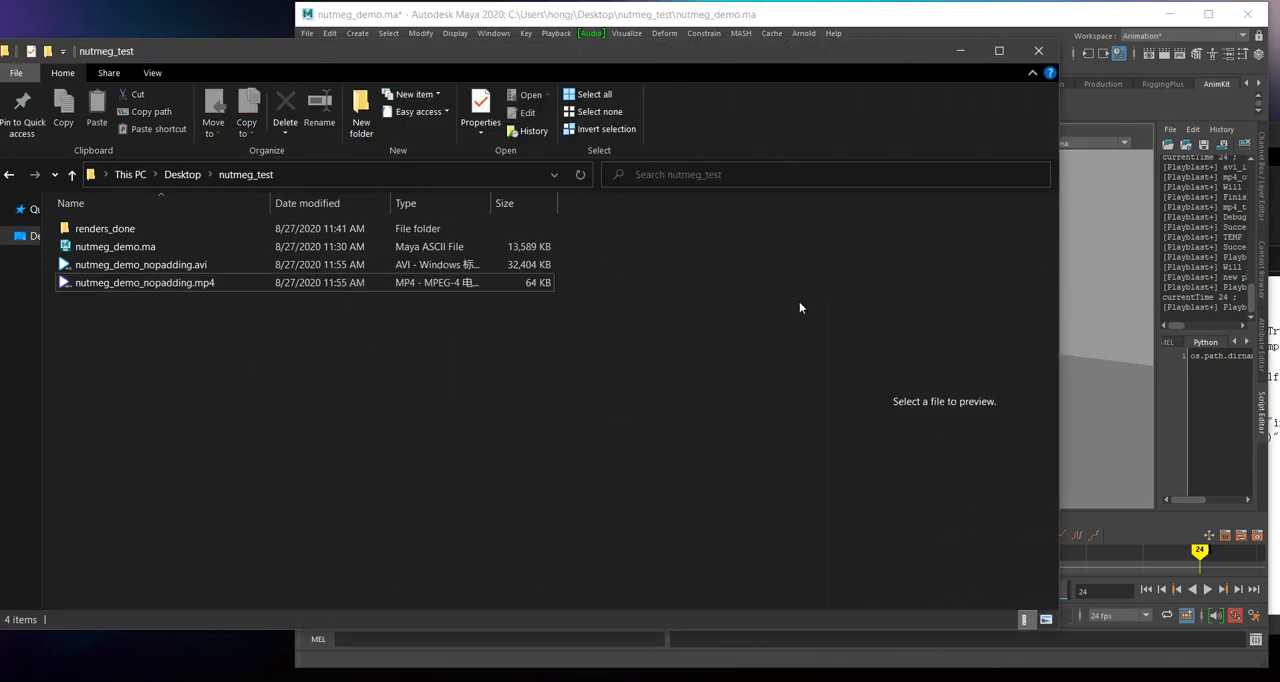
click(512, 288)
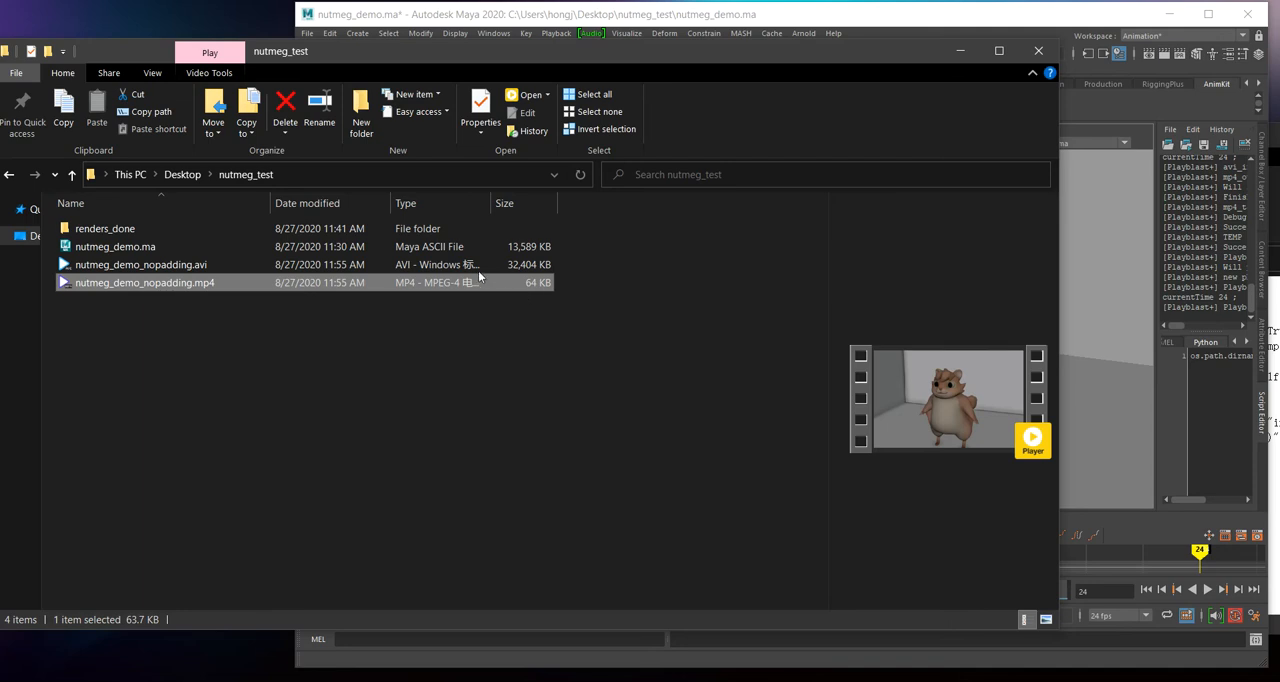
click(537, 268)
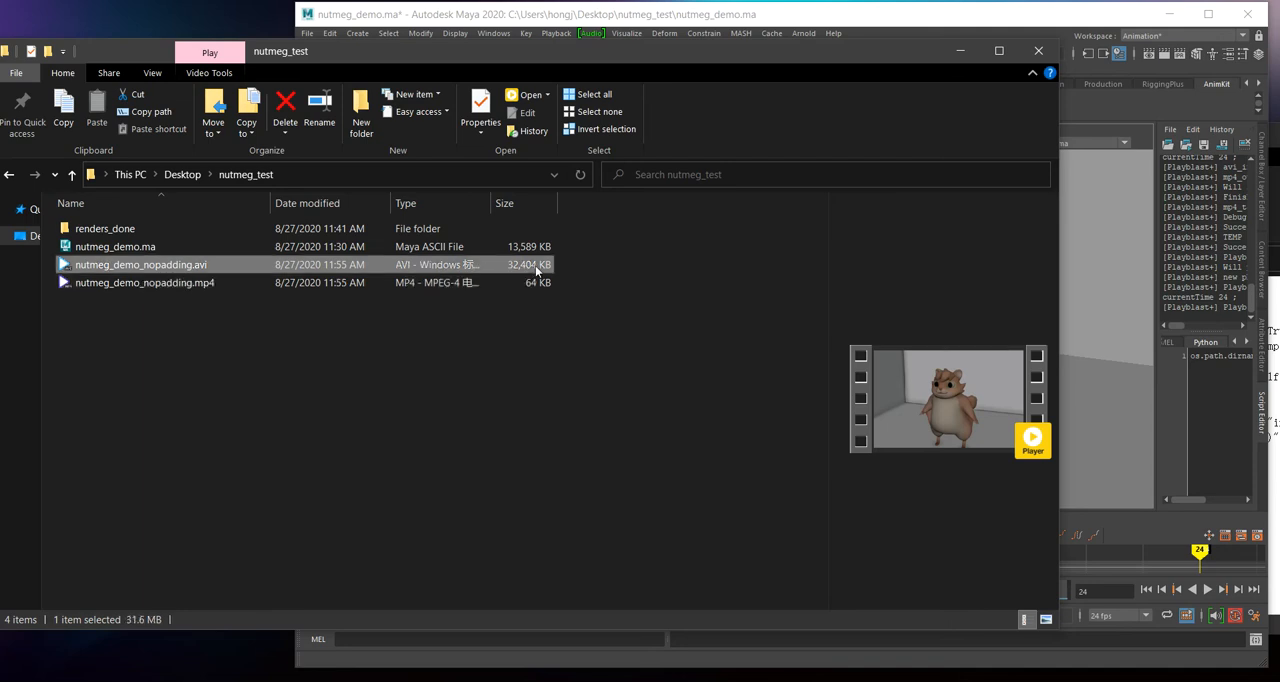
right_click(537, 268)
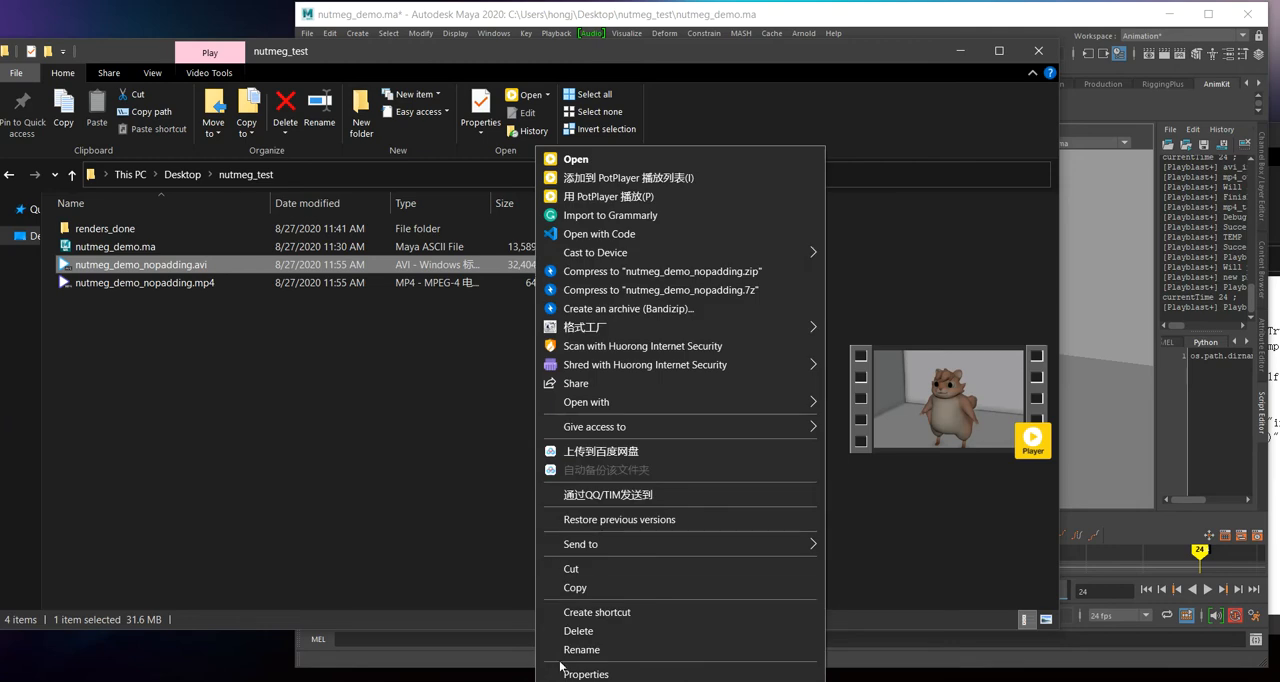
click(450, 466)
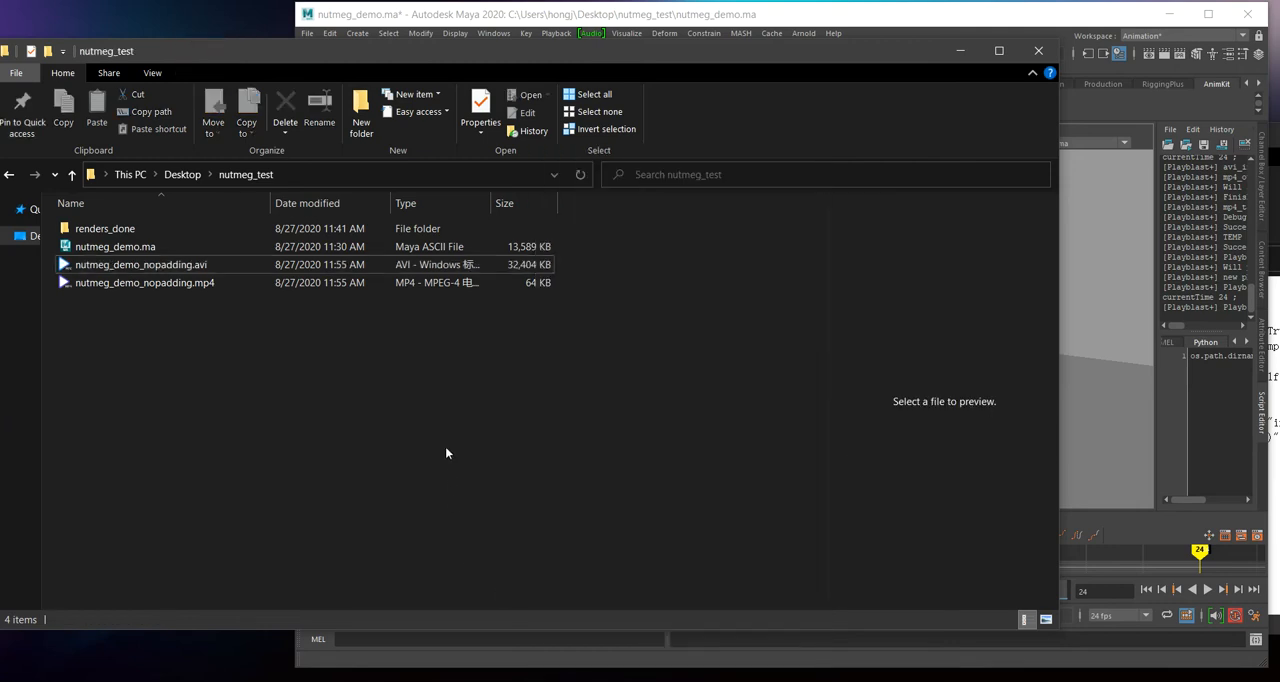
Step: Delete nutmeg_demo_nopadding.avi and nutmeg_demo_nopadding.mp4 from the nutmeg_test folder
click(488, 266)
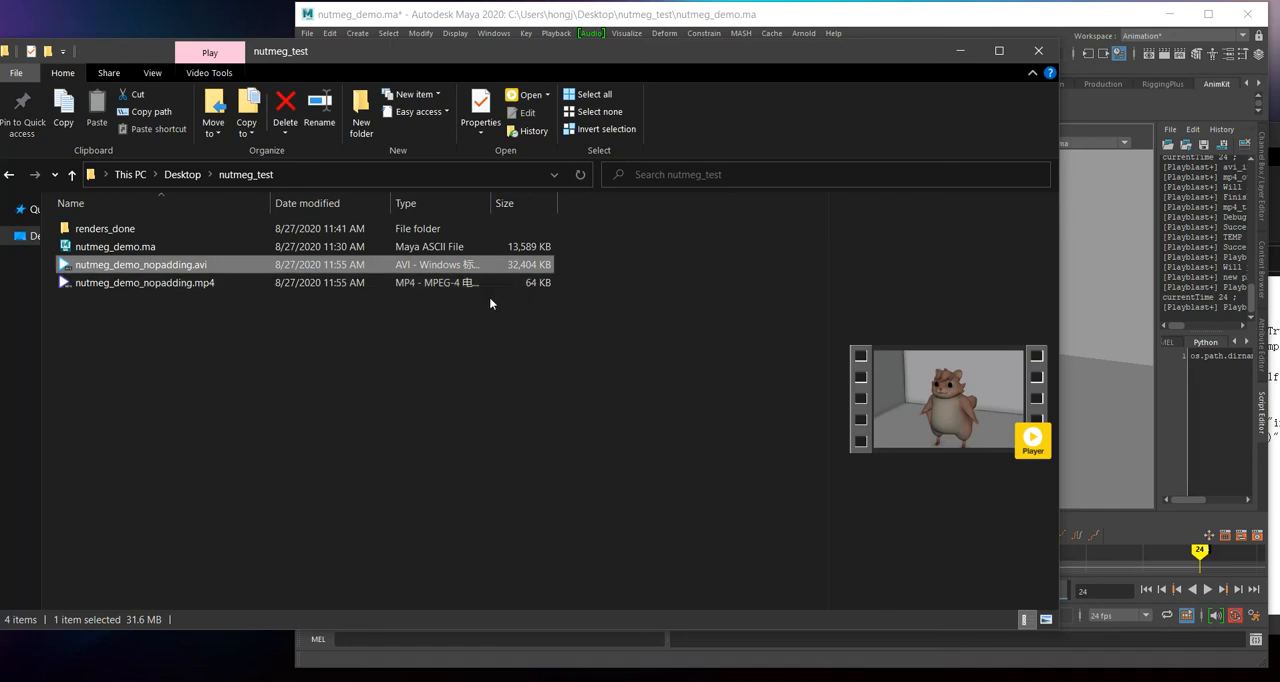
shift+click(487, 284)
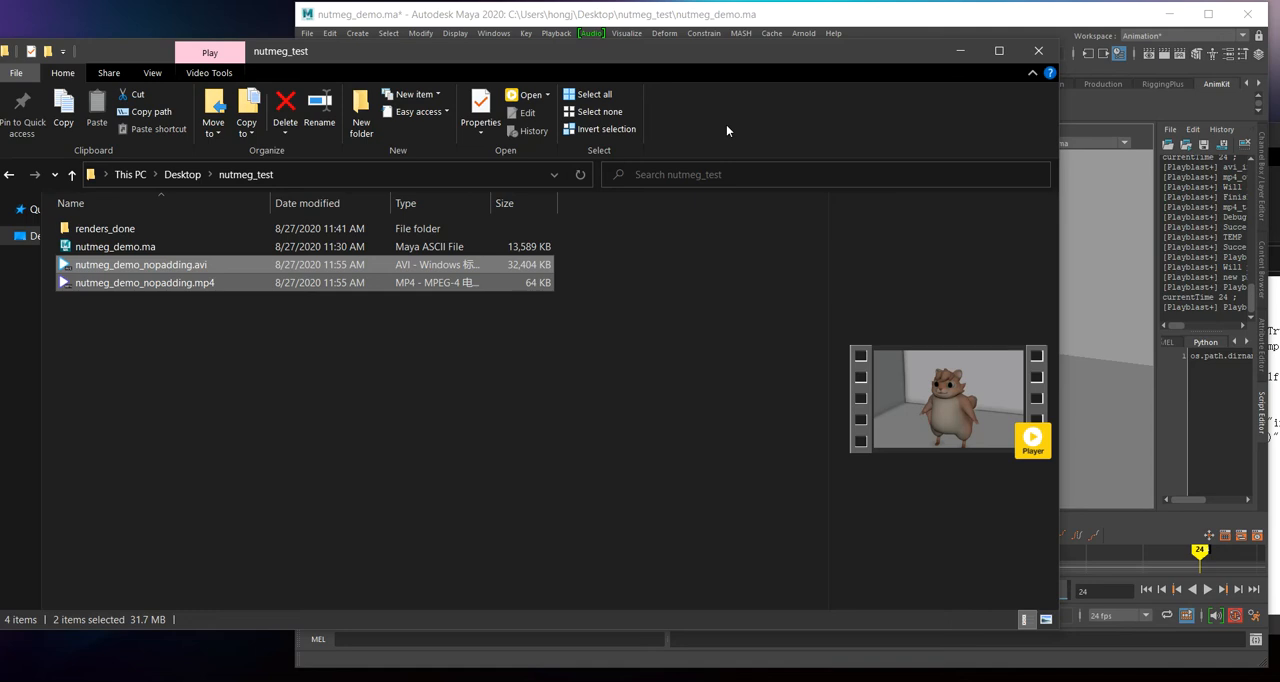
key(Delete)
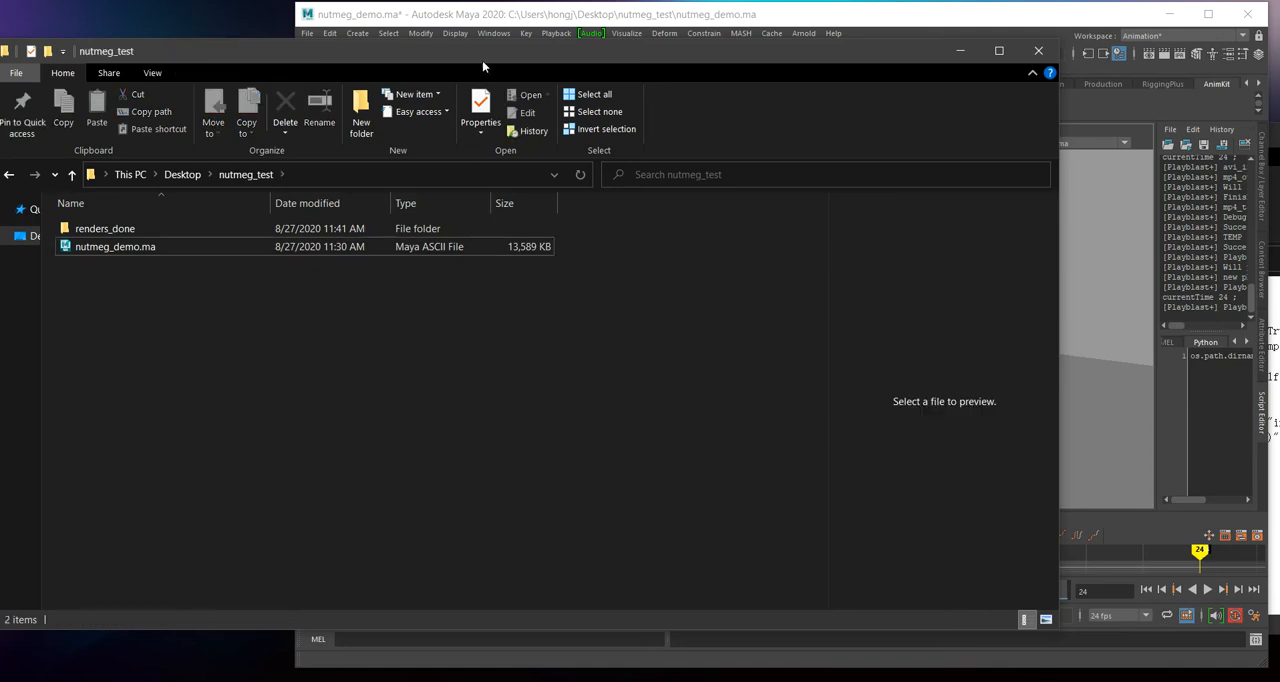
Step: Examine the save options of the AnimKit iteration tool in Maya and check the contents of the nutmeg_test folder
click(486, 14)
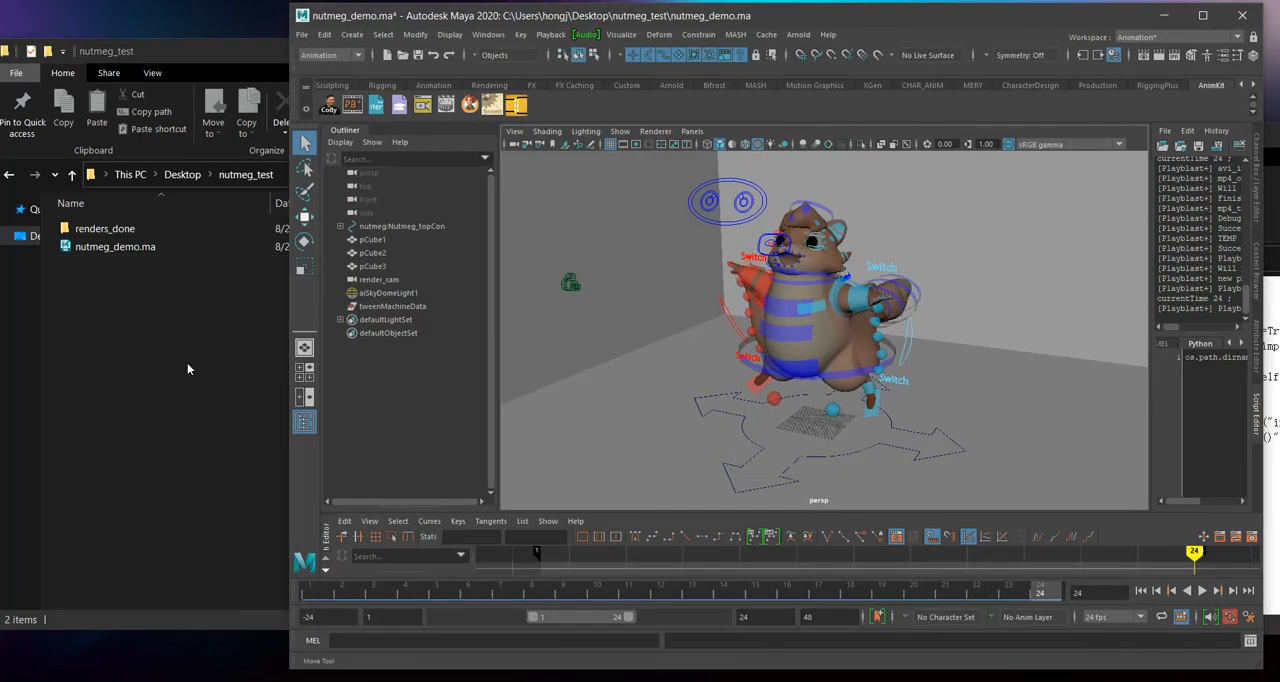
right_click(375, 111)
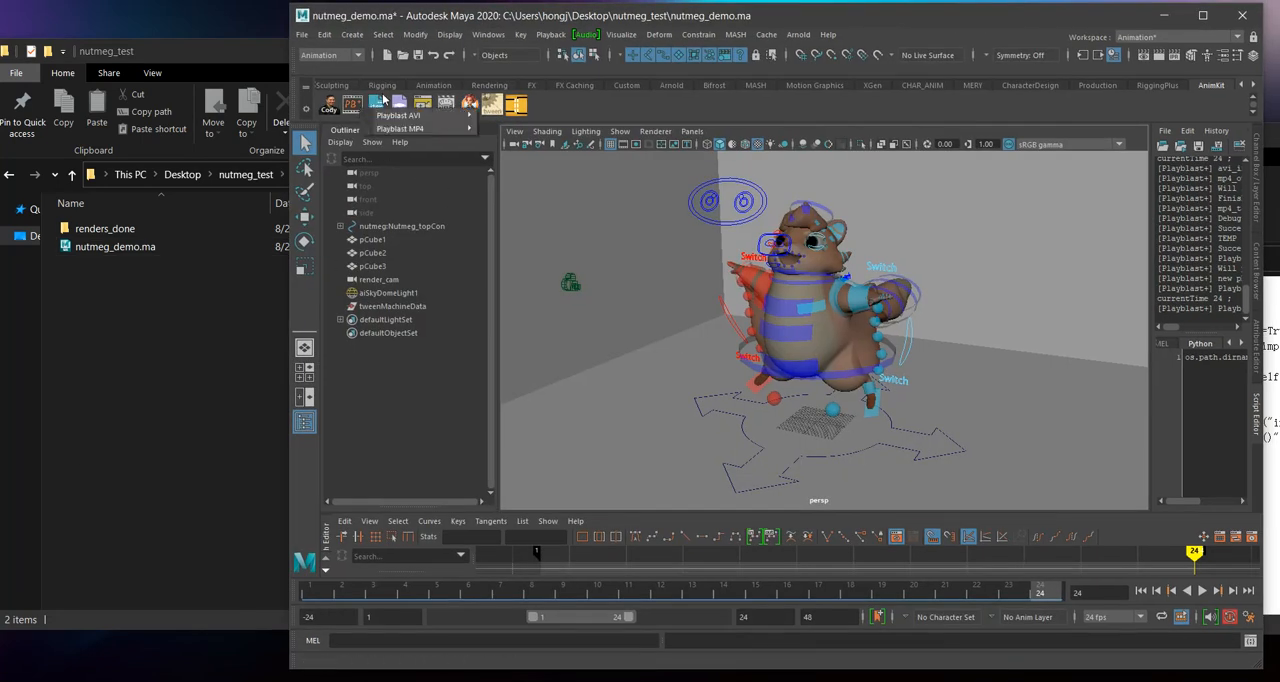
right_click(380, 102)
right_click(380, 102)
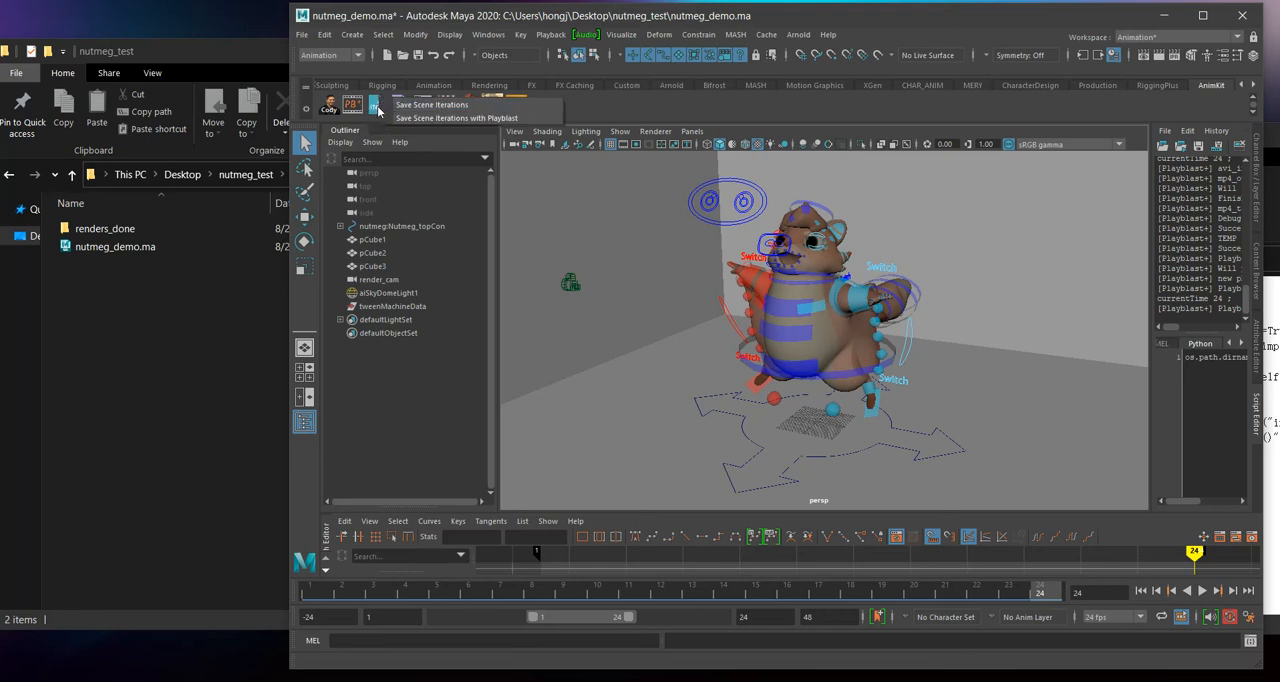
right_click(376, 106)
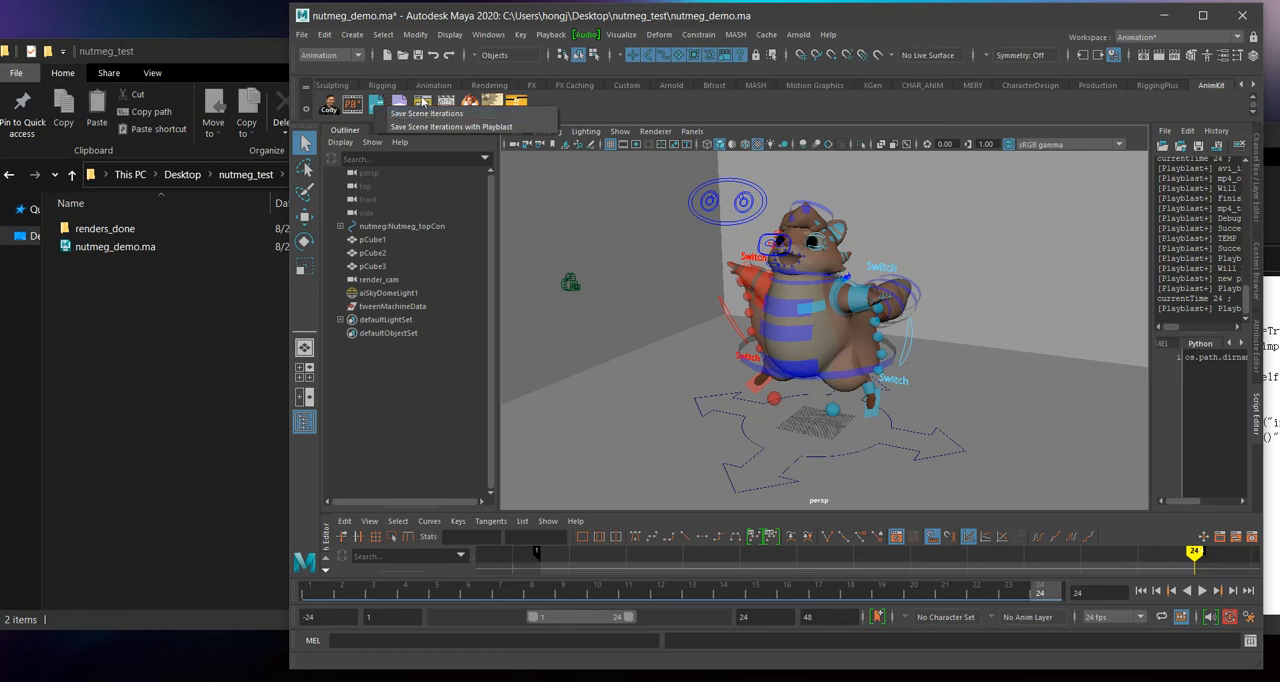
click(398, 119)
click(154, 349)
drag(1053, 247, 836, 250)
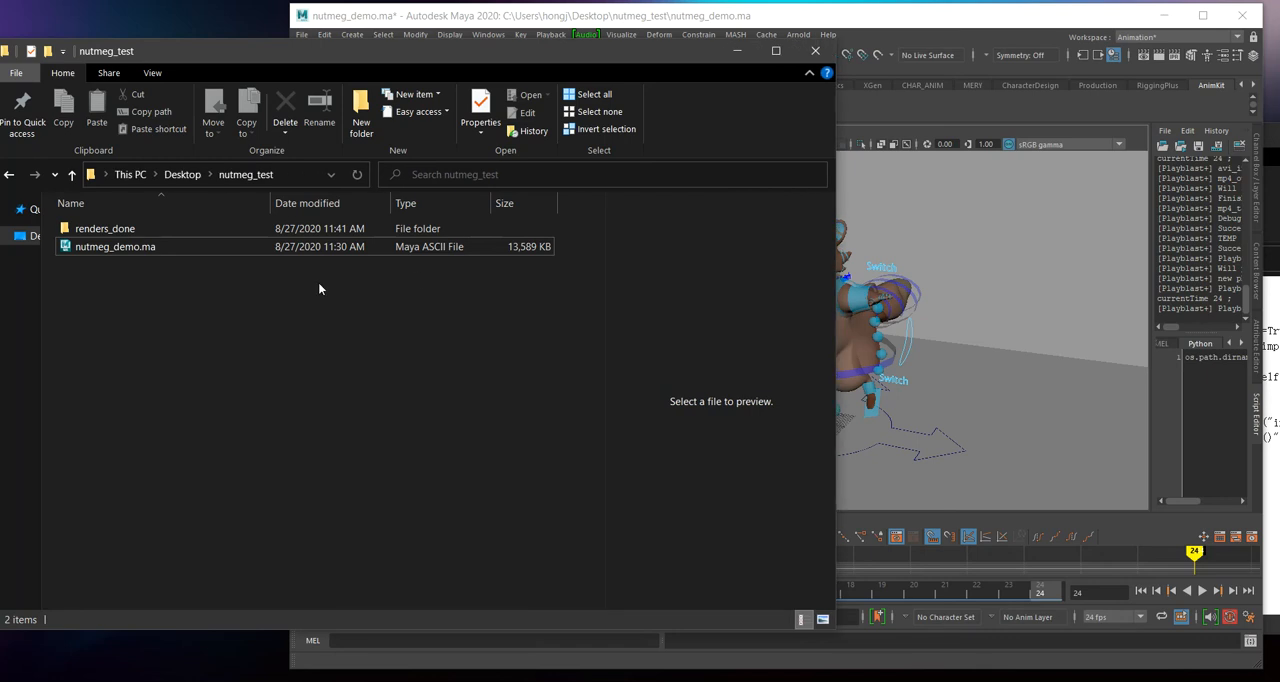
click(131, 231)
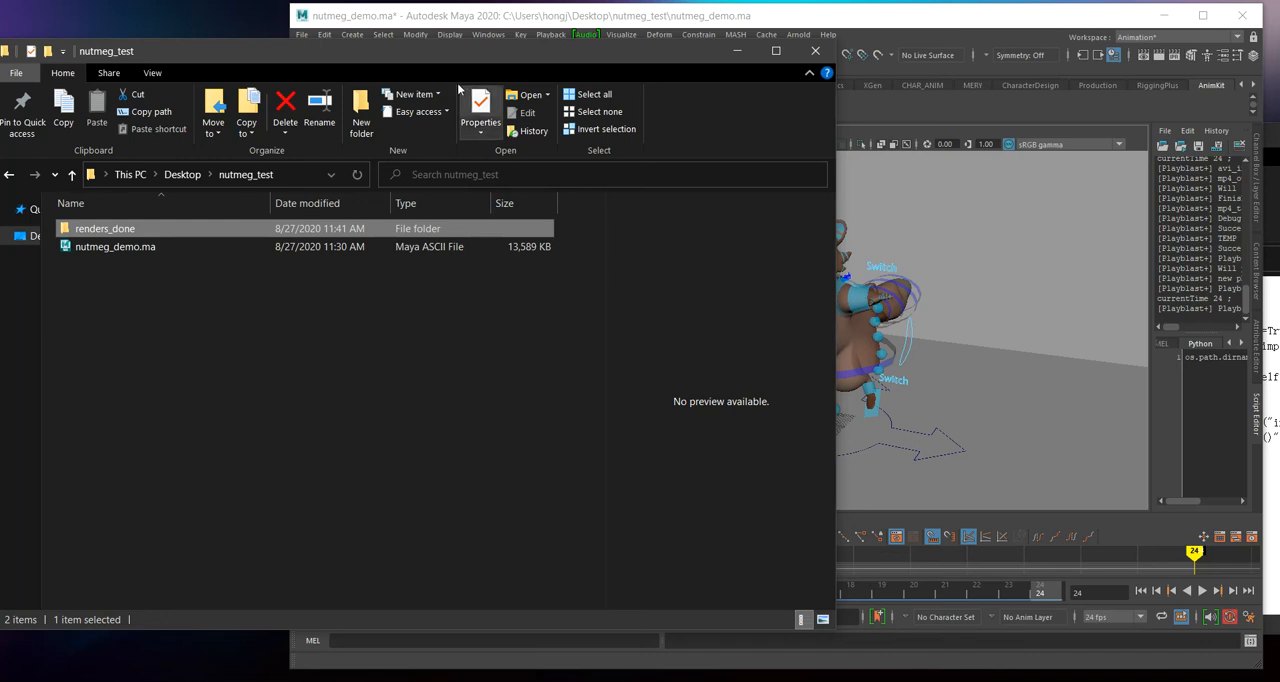
Step: Return to Maya and save a scene iteration with the AnimKit iteration tool, using the note "First iteration!!"
click(435, 24)
click(378, 109)
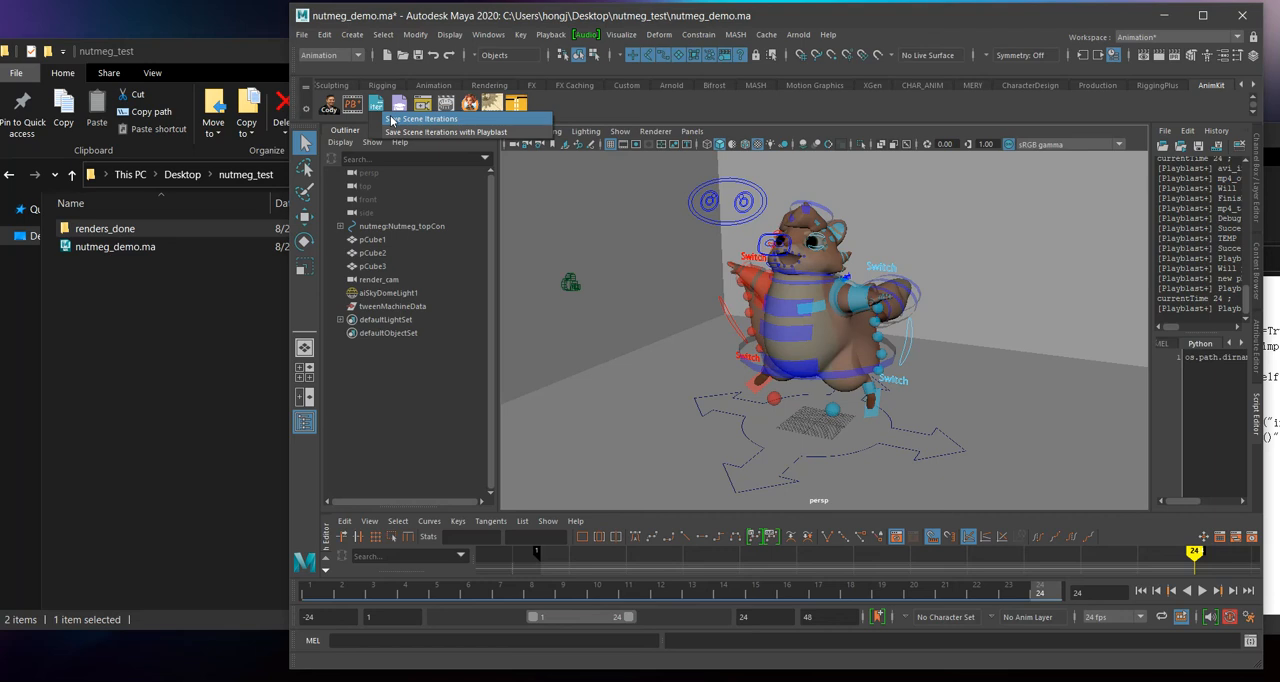
click(420, 119)
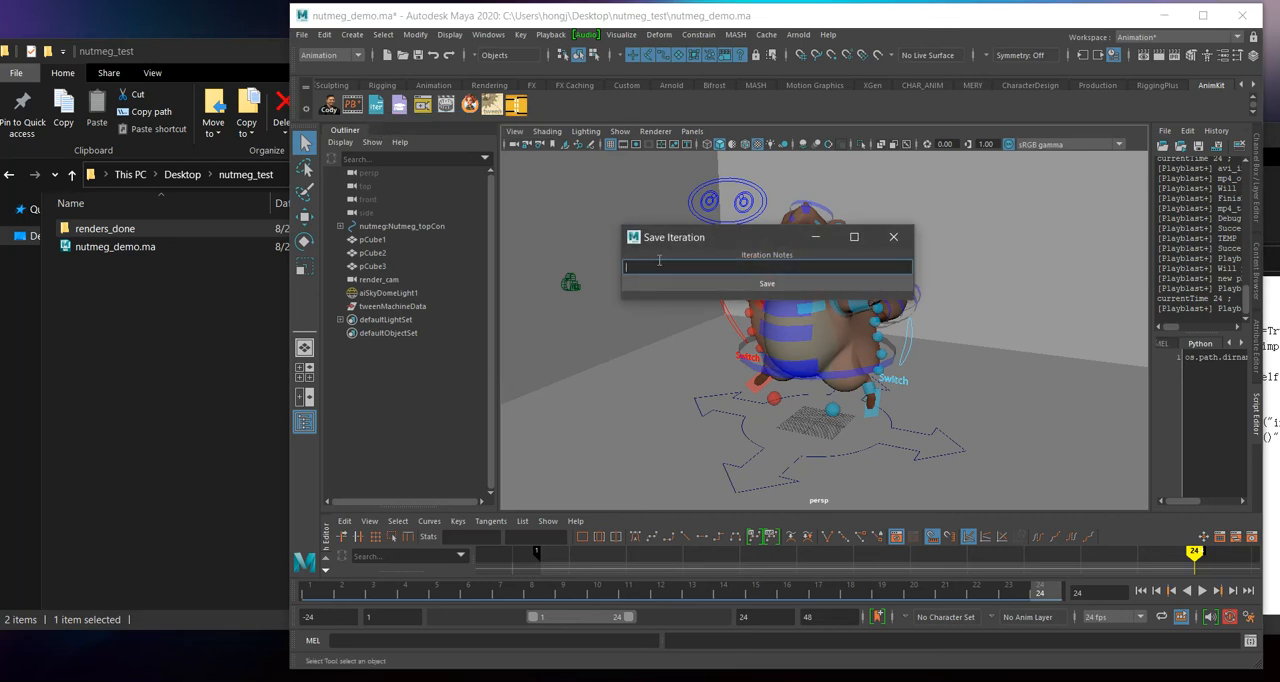
drag(678, 238, 467, 235)
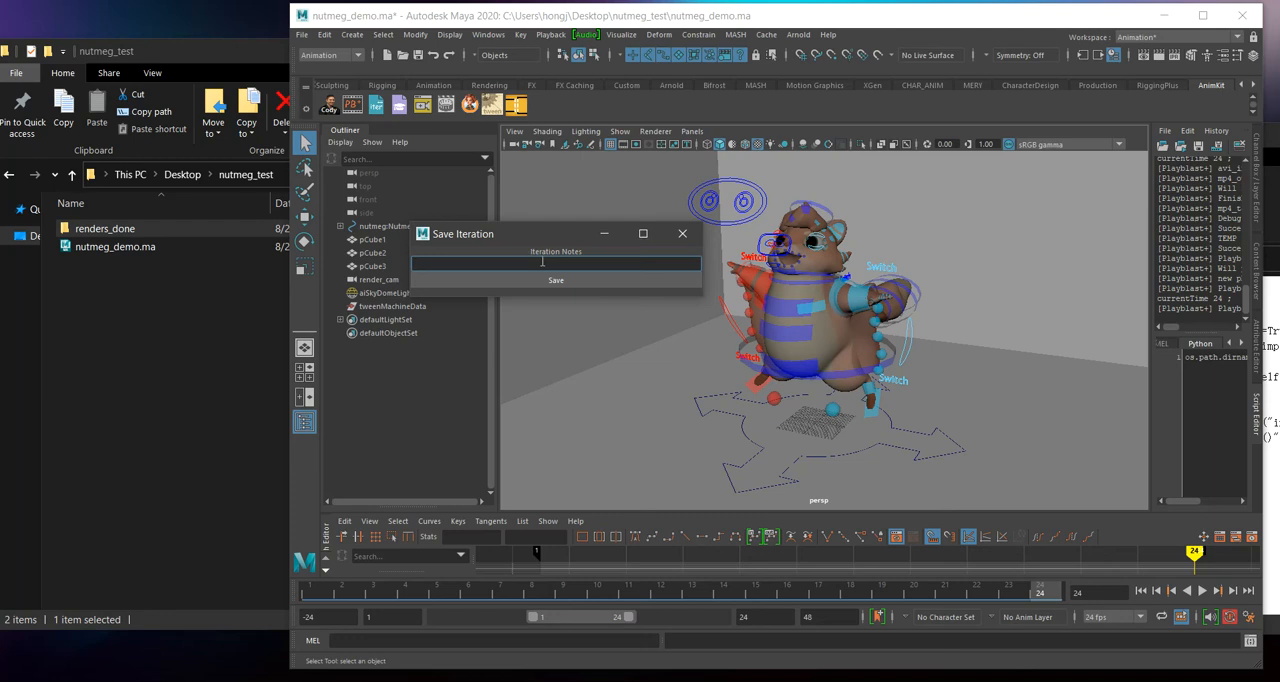
text(First iteration!)
click(550, 280)
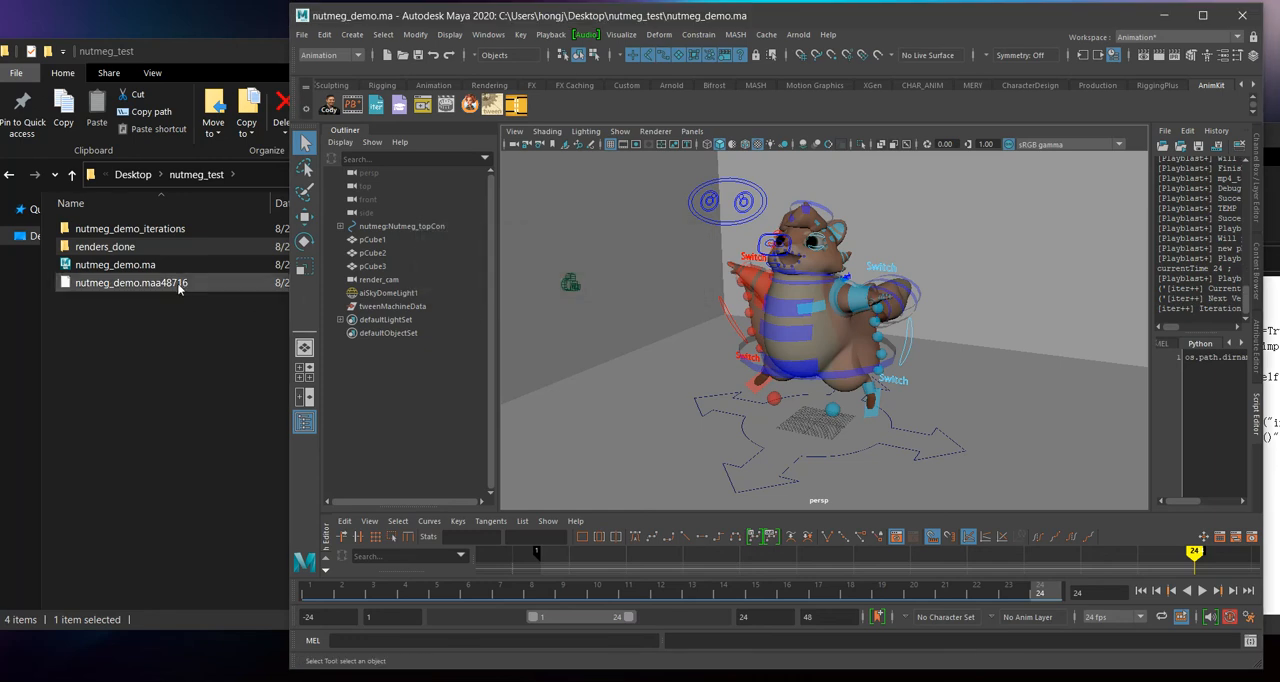
Step: Open the nutmeg_demo_iterations folder and review the saved scene file and the note in iteration_notes.txt
click(172, 316)
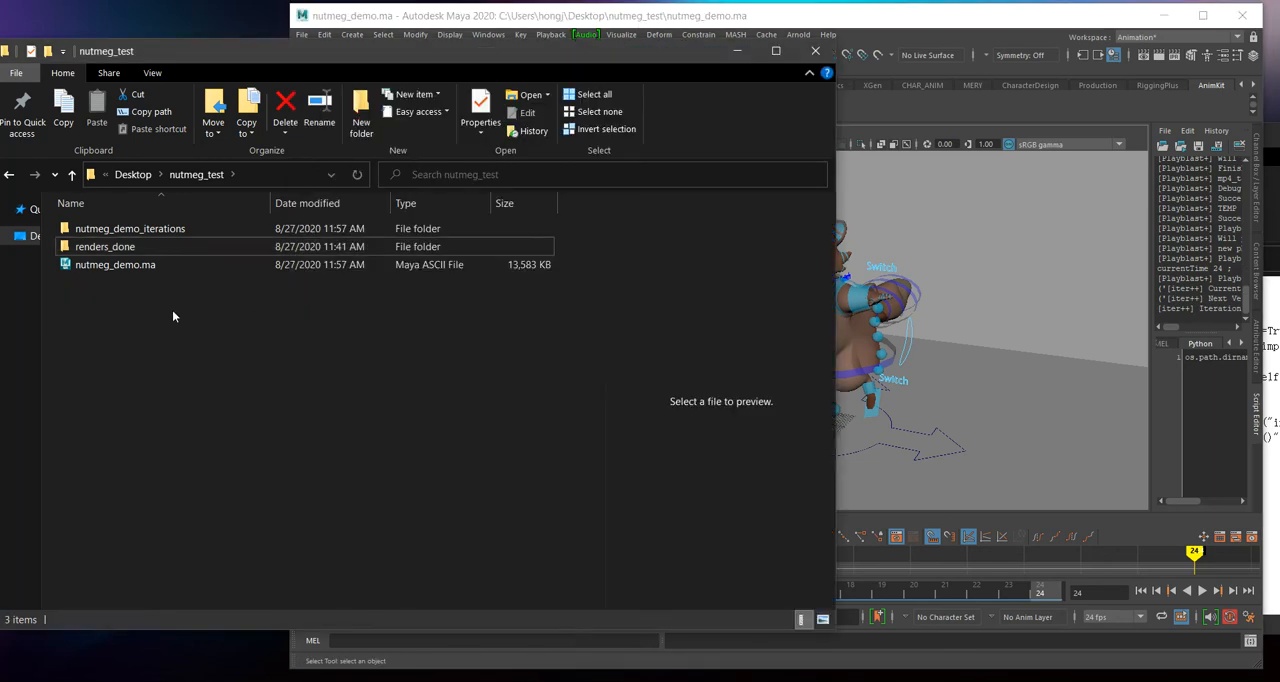
double_click(185, 232)
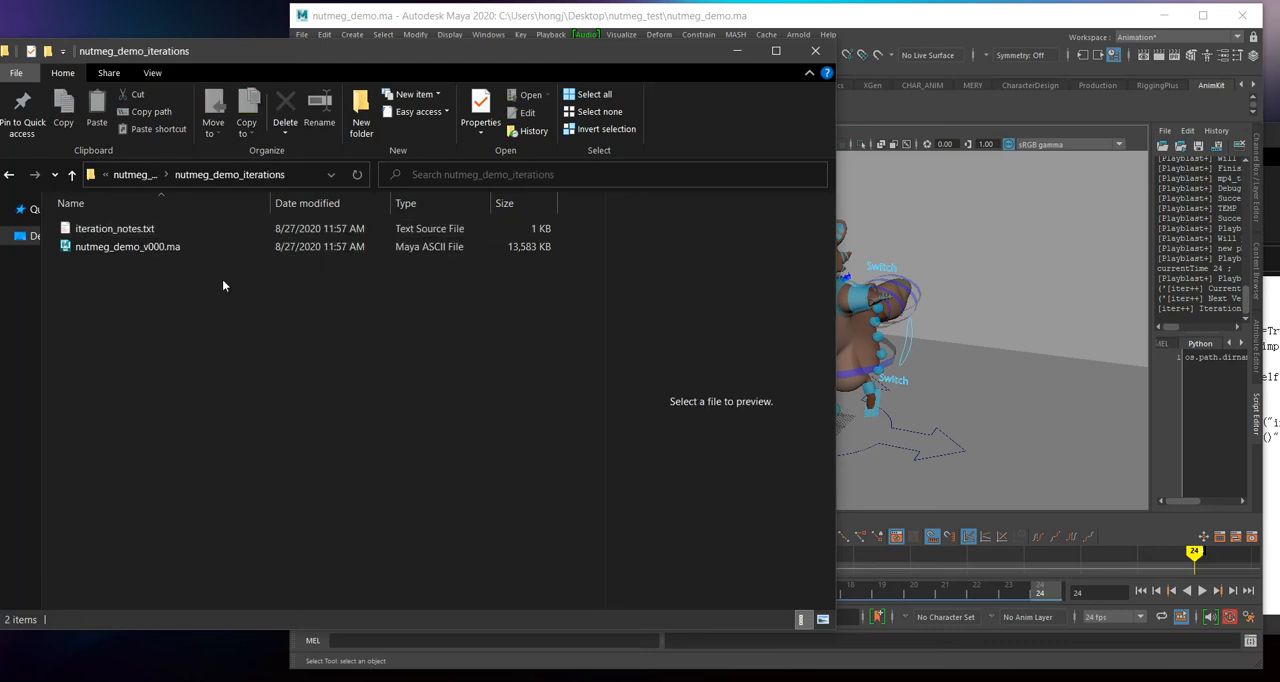
click(232, 243)
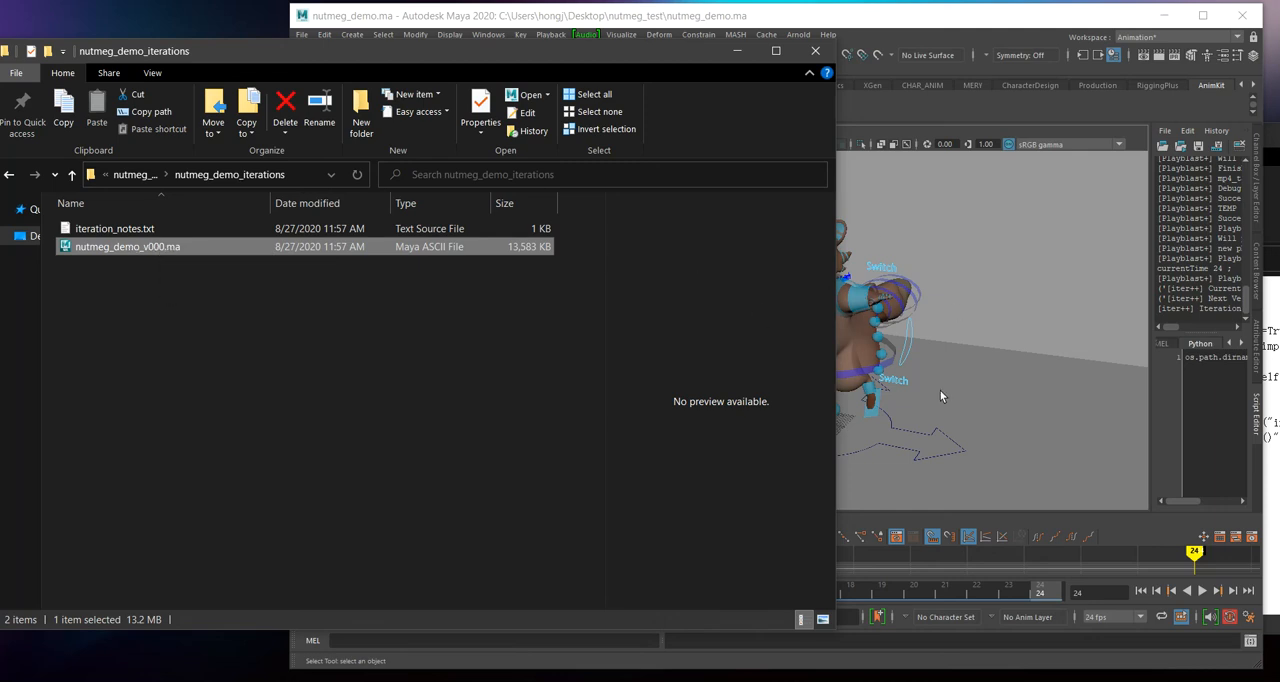
double_click(160, 229)
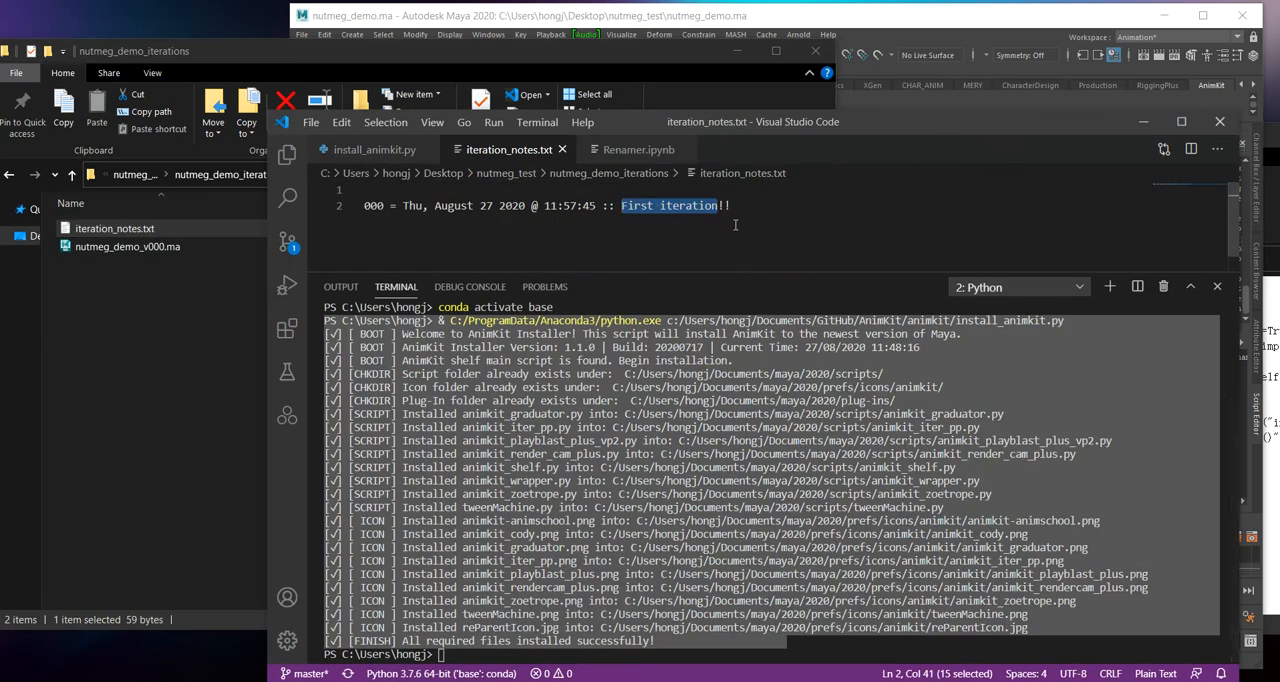
drag(736, 207, 362, 205)
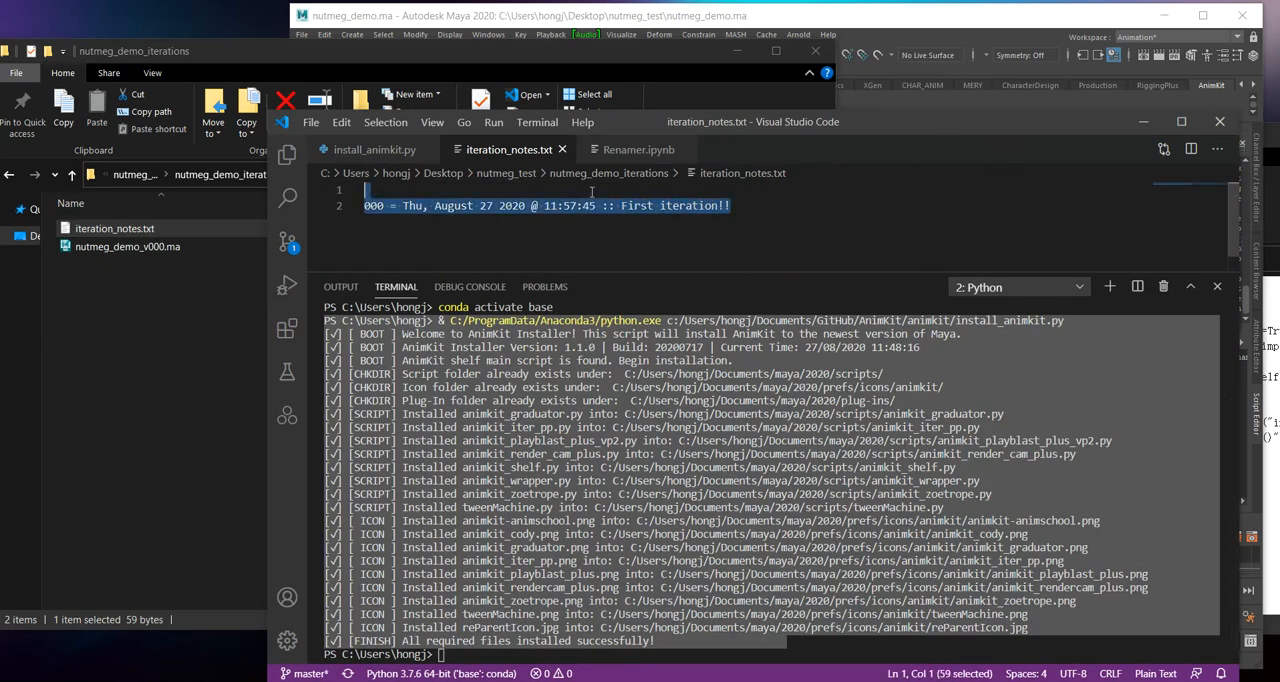
click(562, 149)
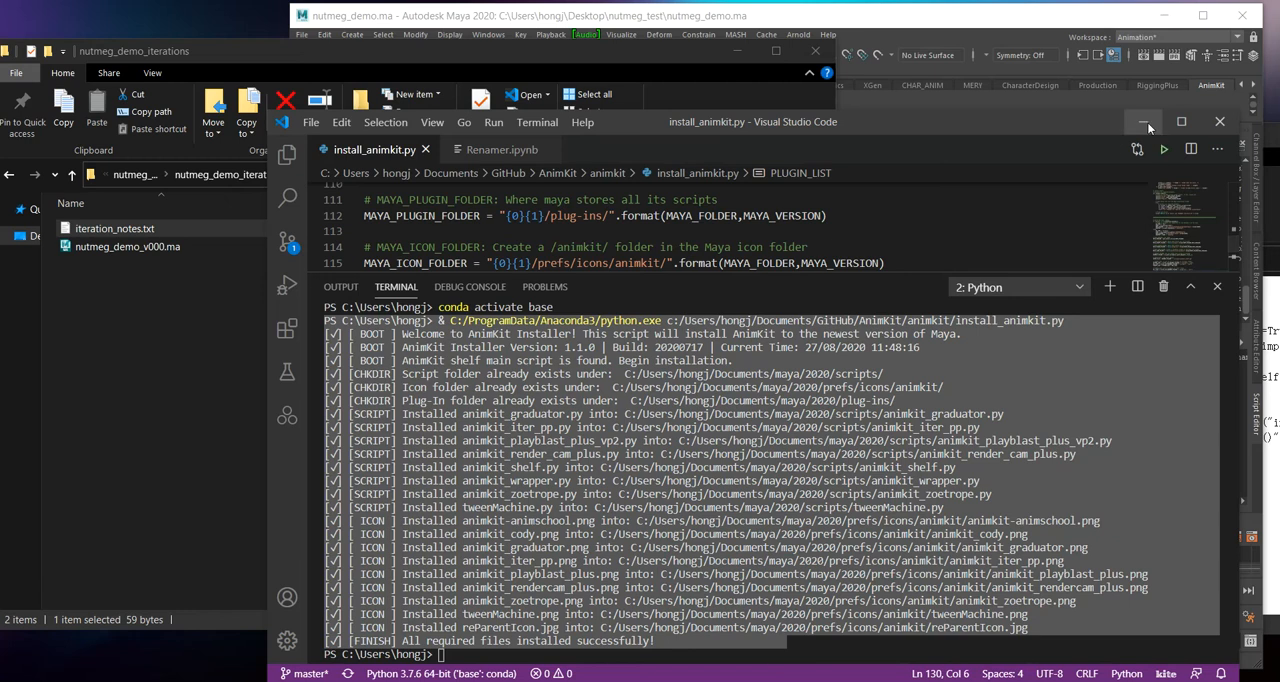
click(1143, 121)
click(766, 234)
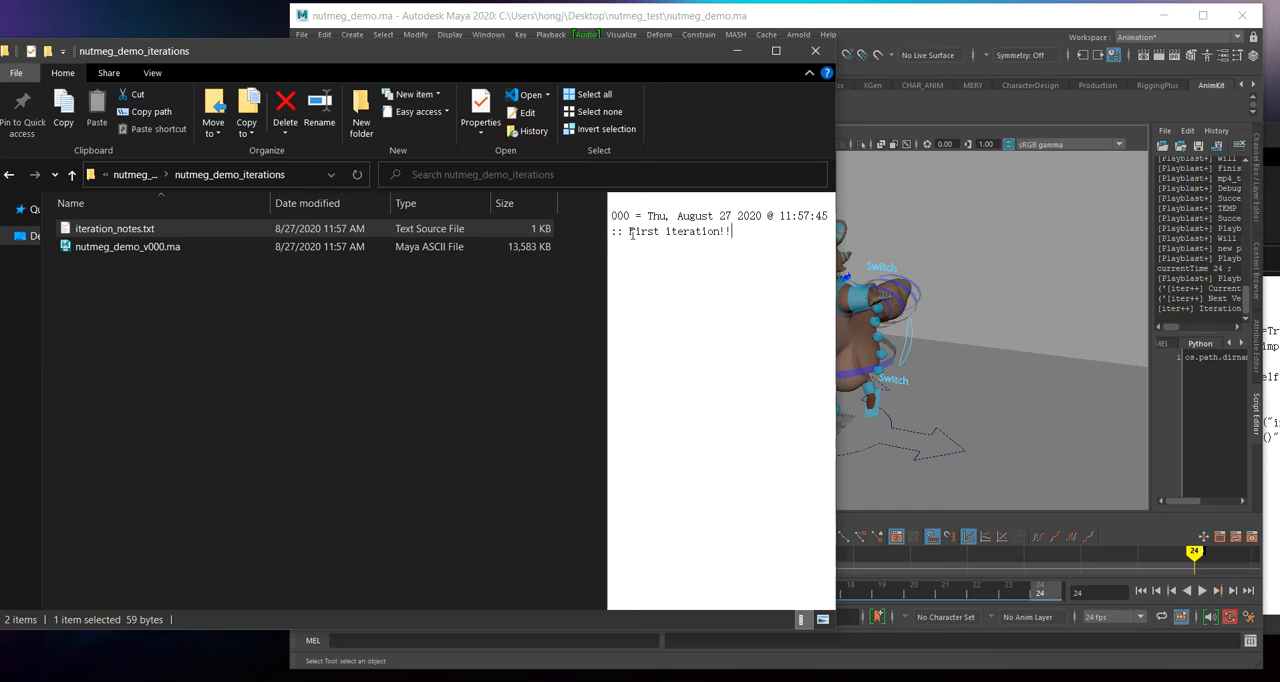
Step: Return to Maya and save a scene iteration with playblast, using the note "Second iteration with playblast"
click(1034, 295)
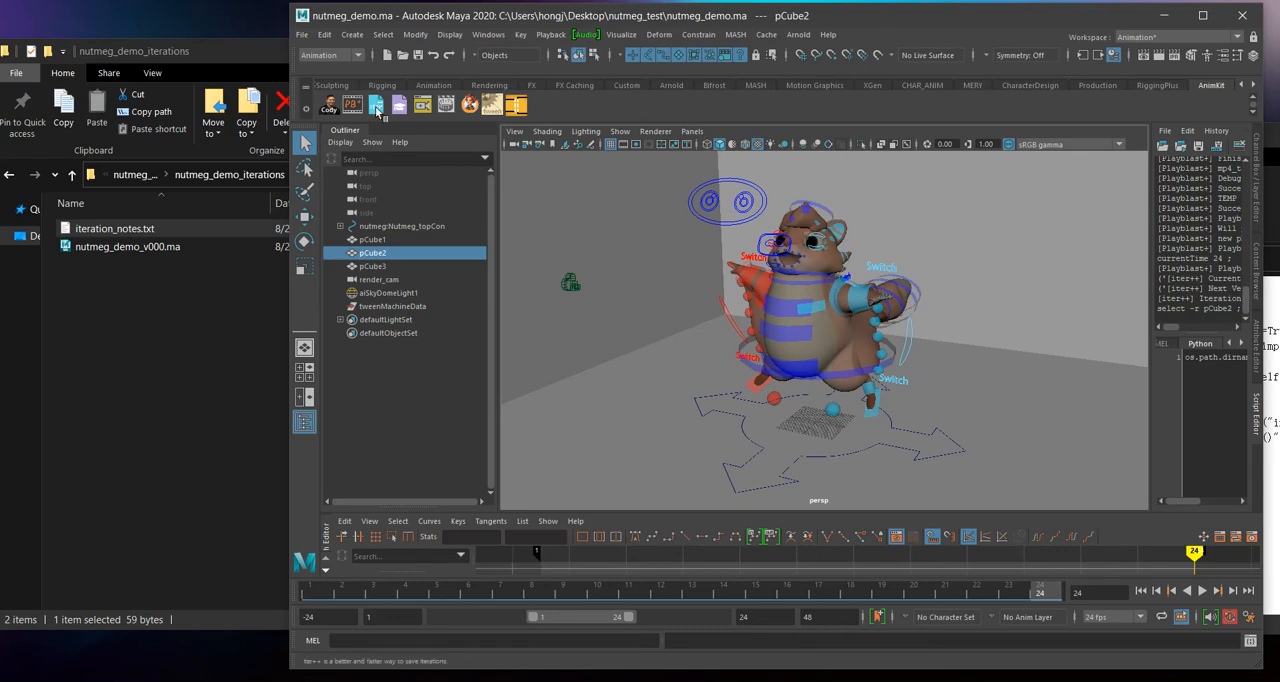
right_click(378, 111)
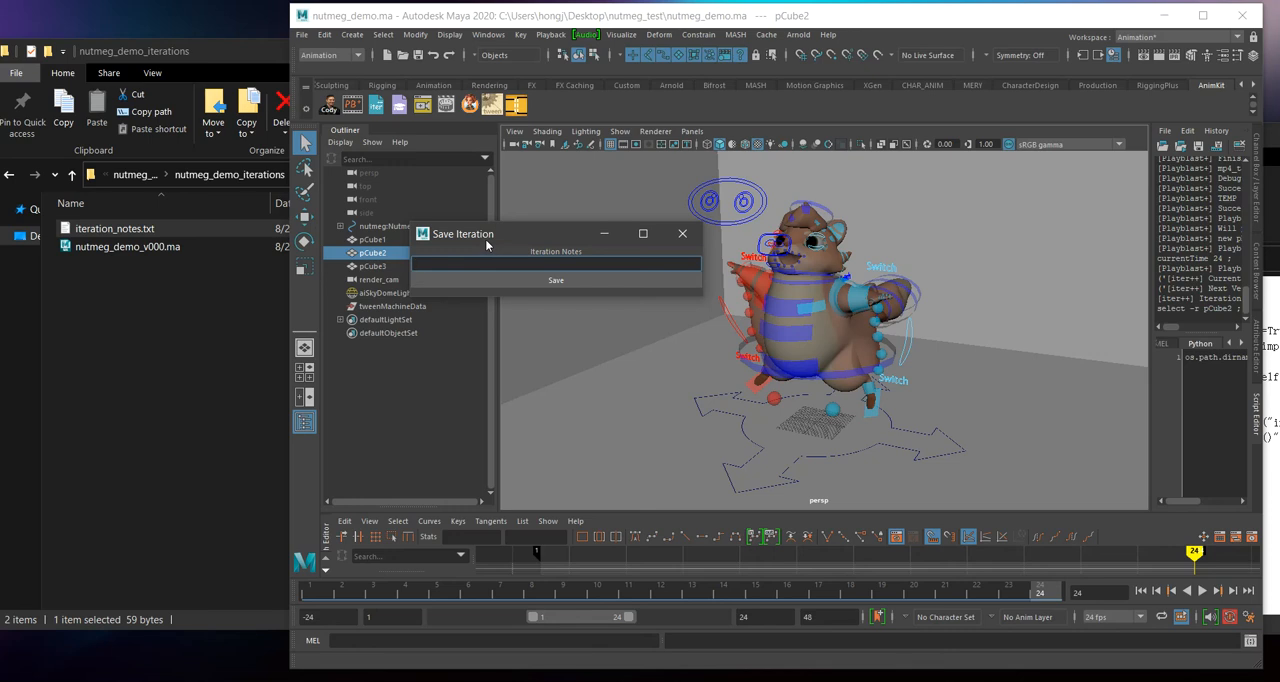
text(cond iteration with playblast)
click(517, 279)
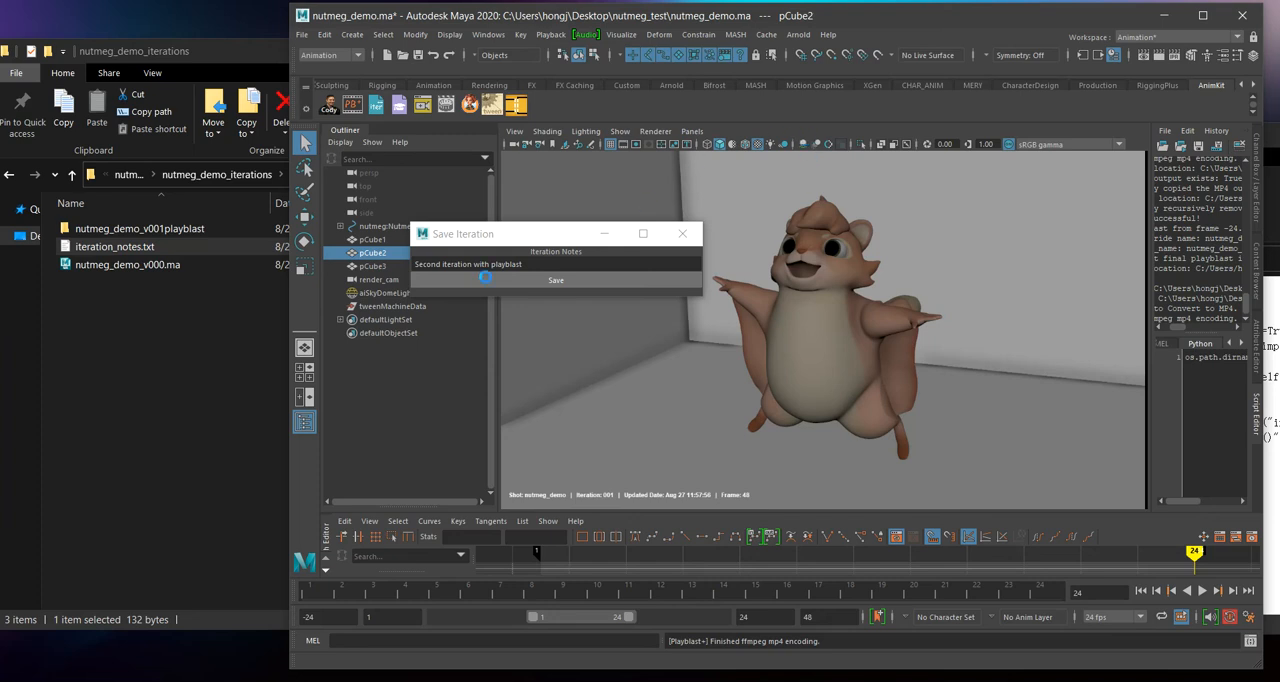
Step: Switch to File Explorer, check the saved nutmeg_demo_v001.ma iteration and open the nutmeg_demo_v001playblast folder
click(203, 359)
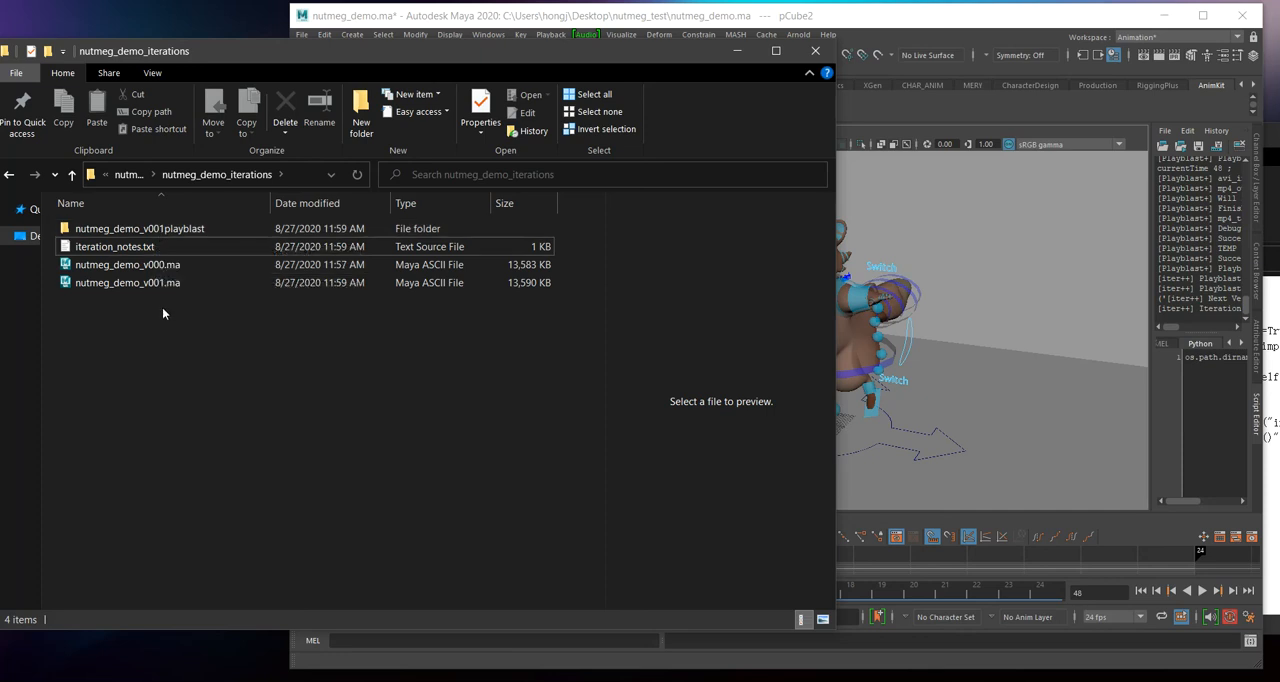
click(156, 287)
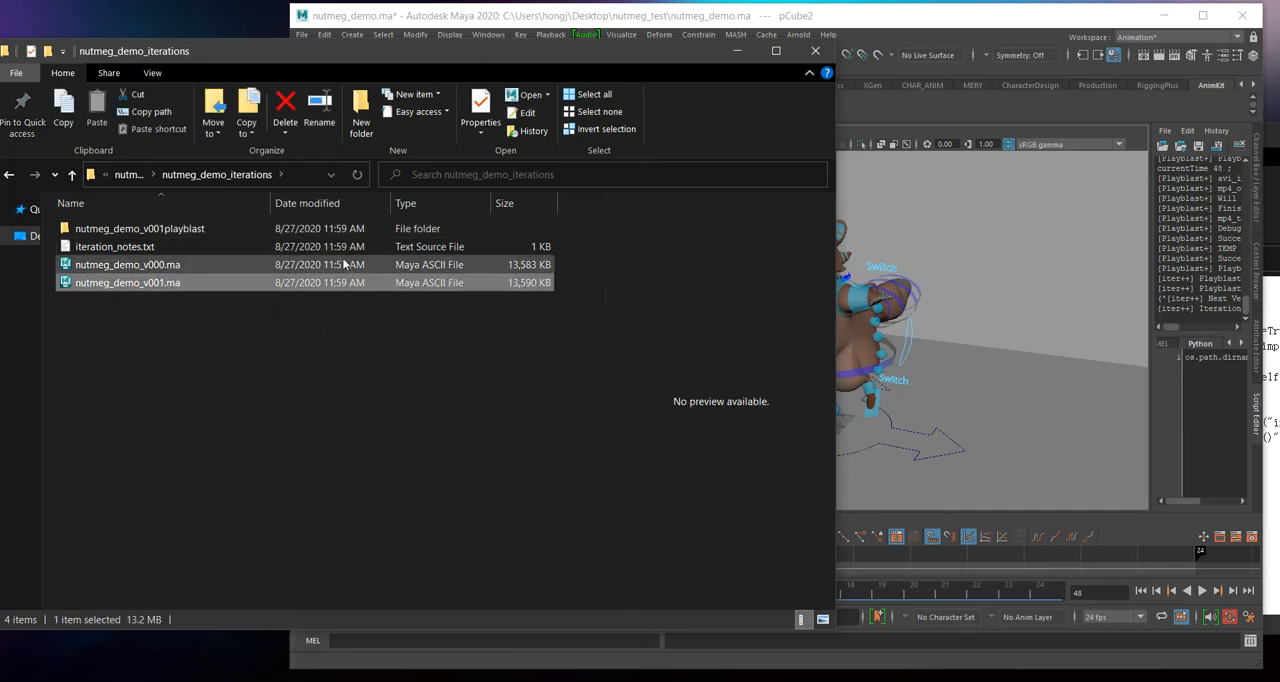
double_click(140, 229)
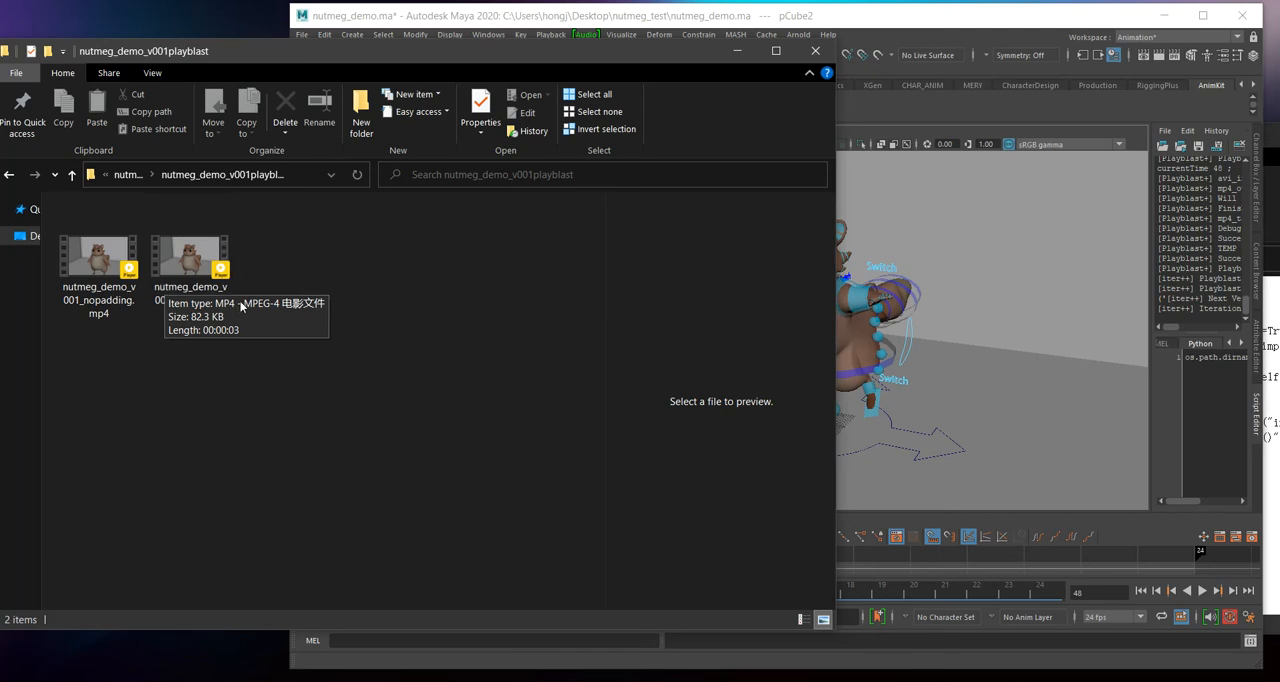
Step: Return to Maya and create an MP4 playblast without padding using the AnimKit playblast tool
click(753, 25)
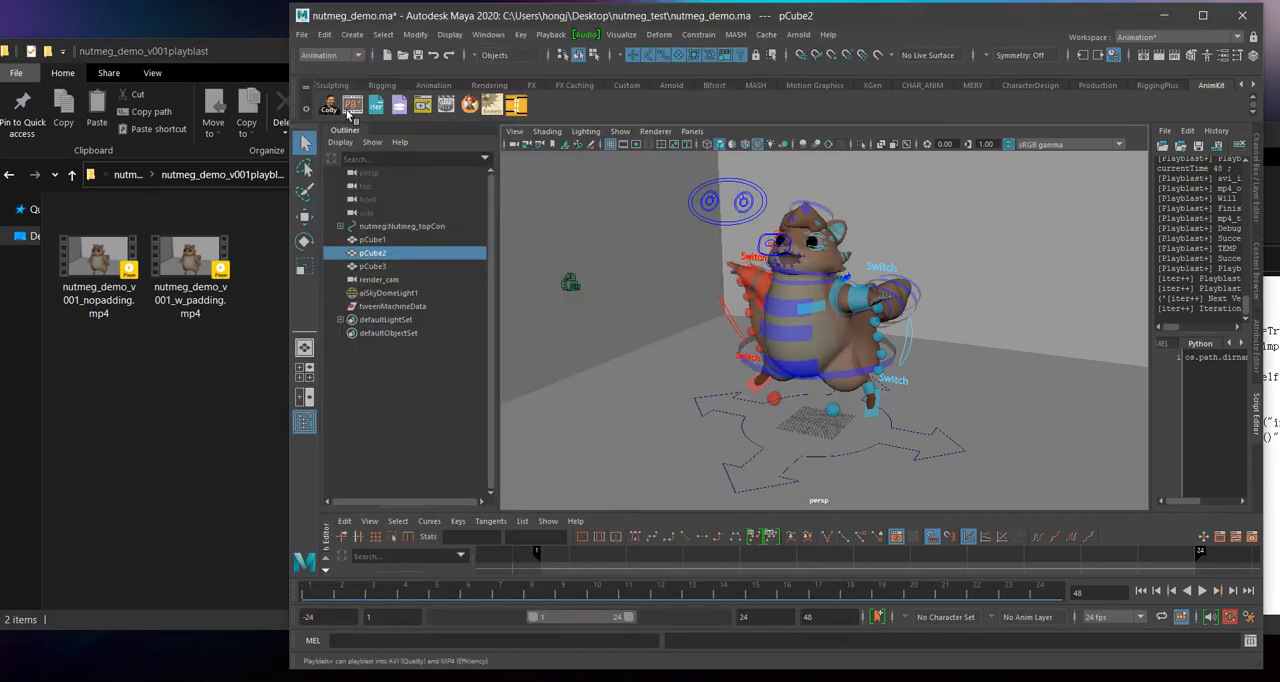
click(218, 255)
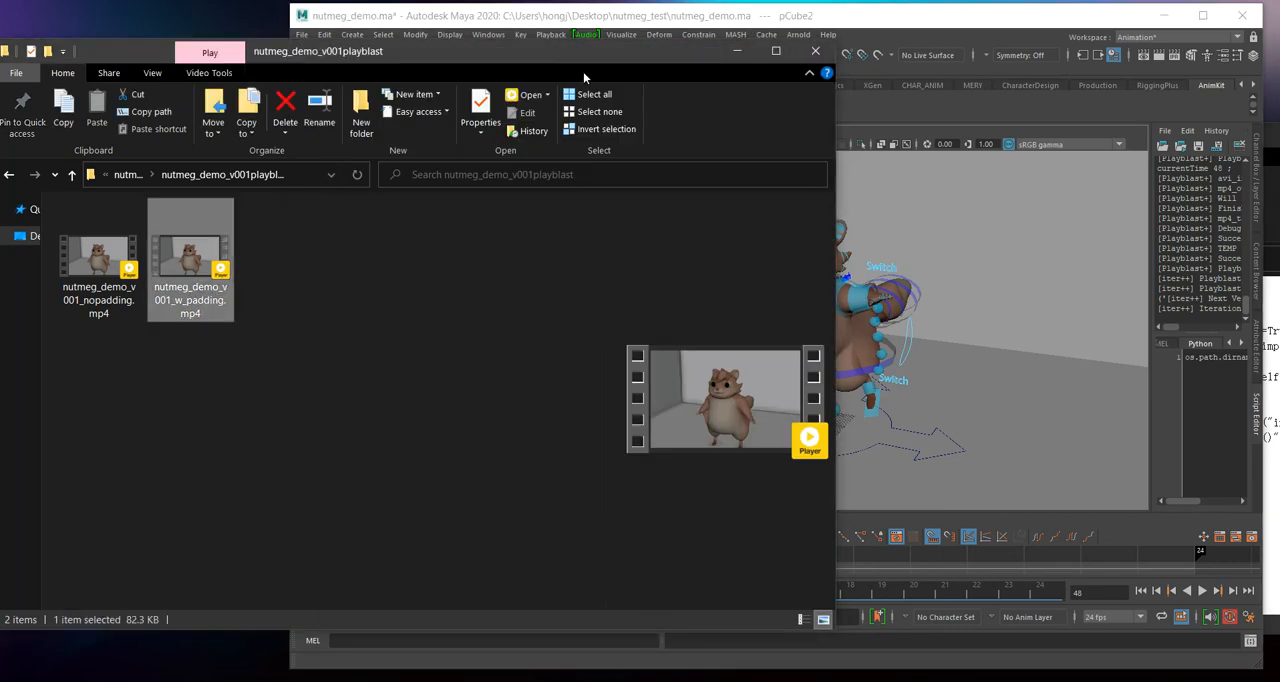
click(558, 25)
click(375, 108)
mouse_move(452, 129)
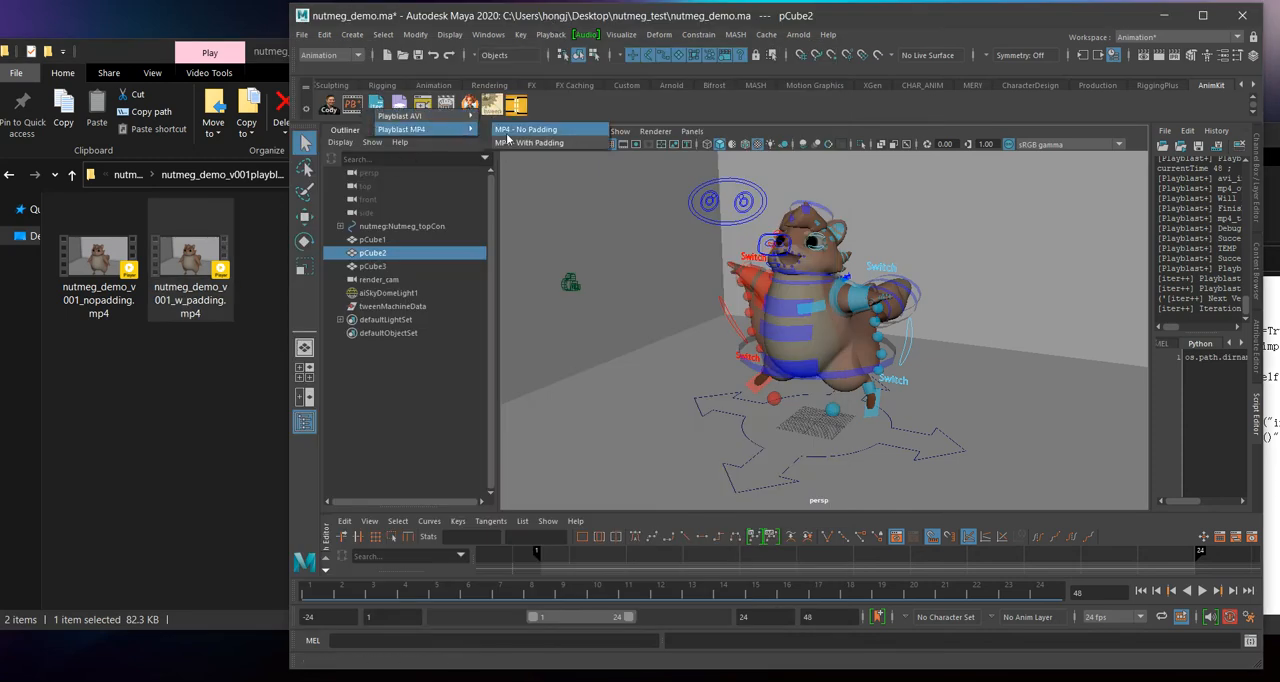
click(549, 131)
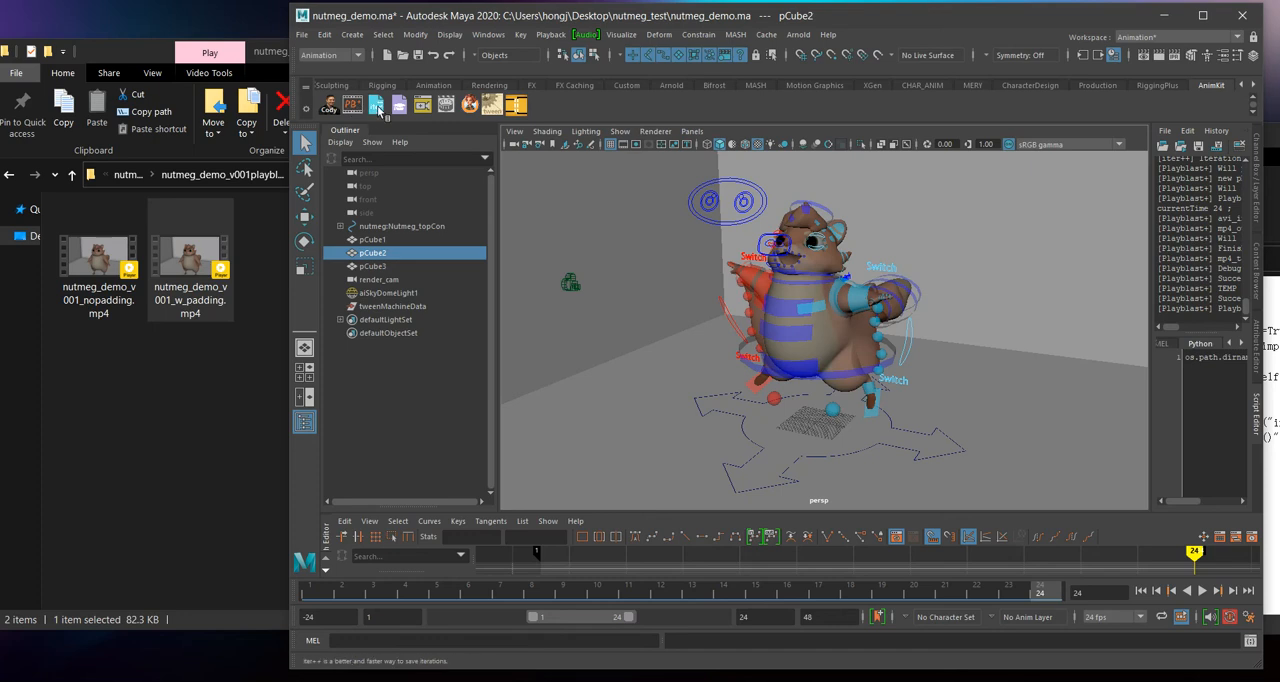
Step: Switch to File Explorer and play the v001 playblasts in PotPlayer, with padding and without, pausing the no-padding video
click(267, 493)
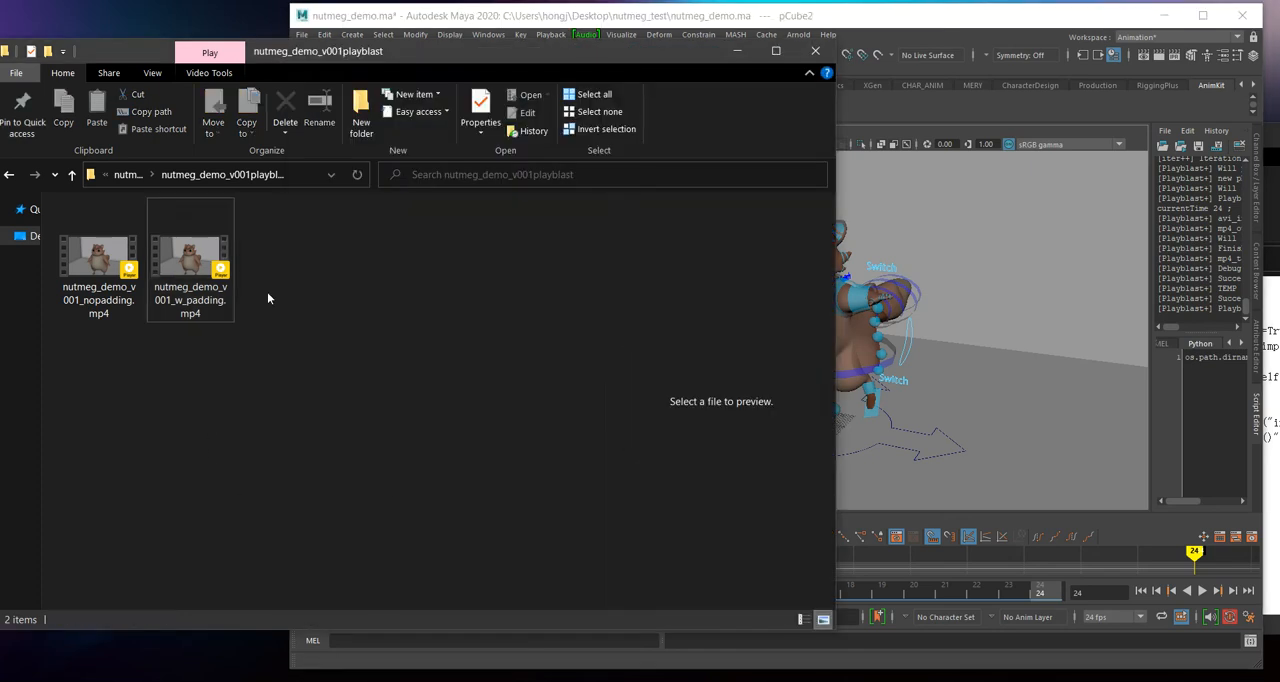
click(180, 257)
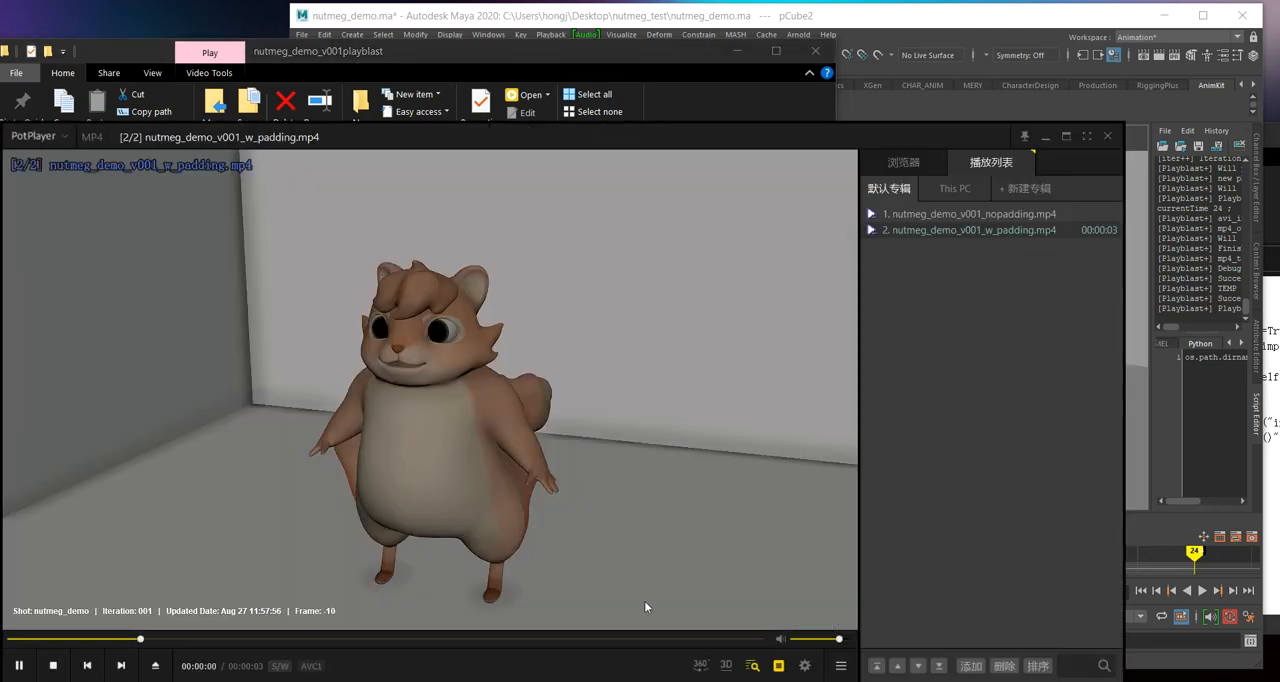
double_click(930, 216)
click(21, 665)
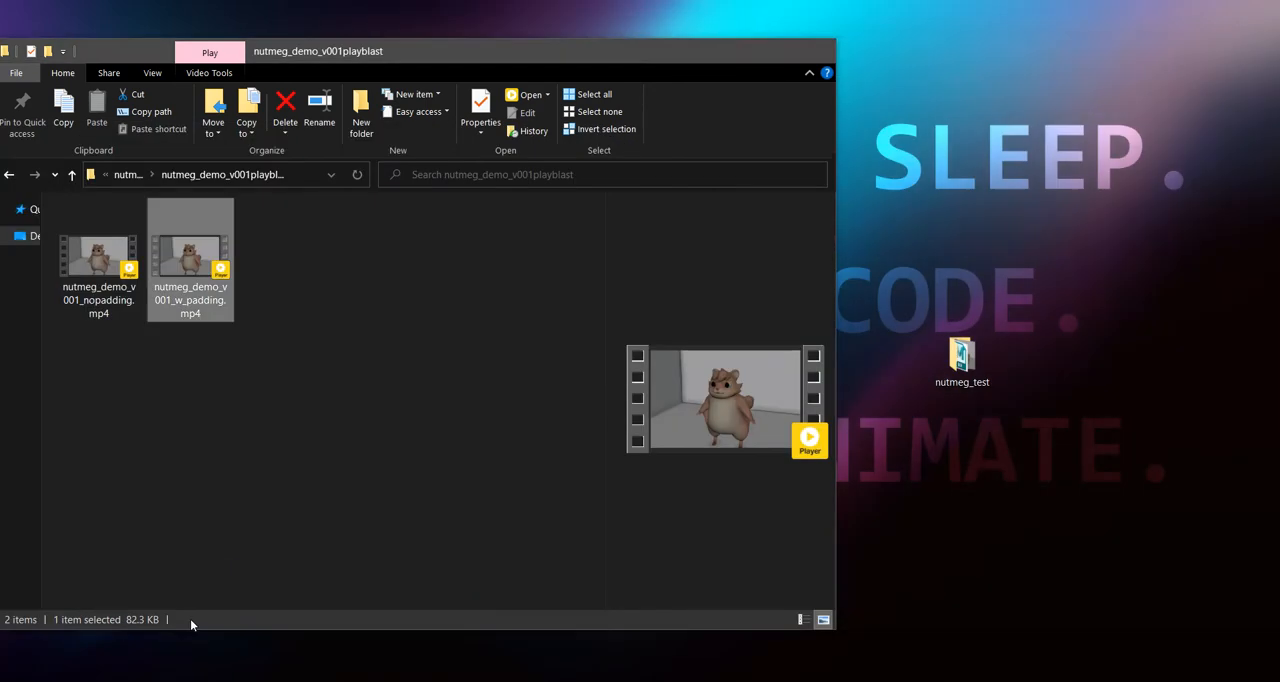
Step: Go up to the nutmeg_test folder in File Explorer, play nutmeg_demo_nopadding.mp4 in PotPlayer and pause it
click(190, 619)
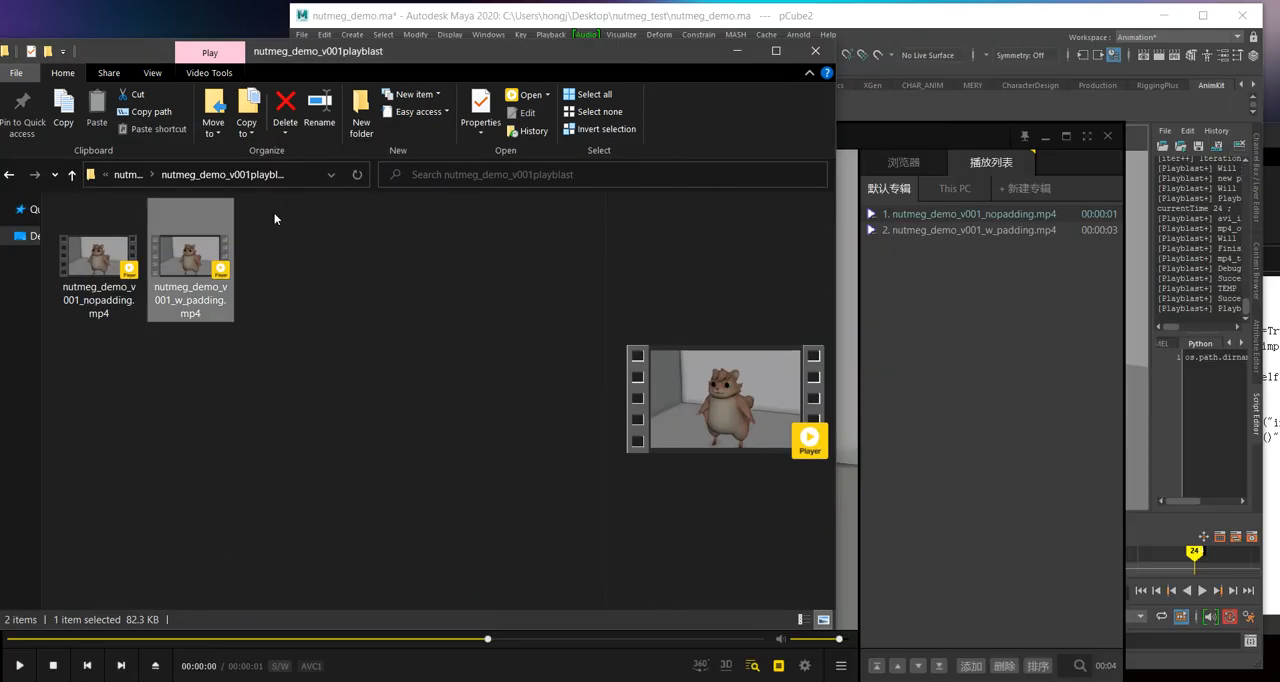
click(126, 177)
click(133, 177)
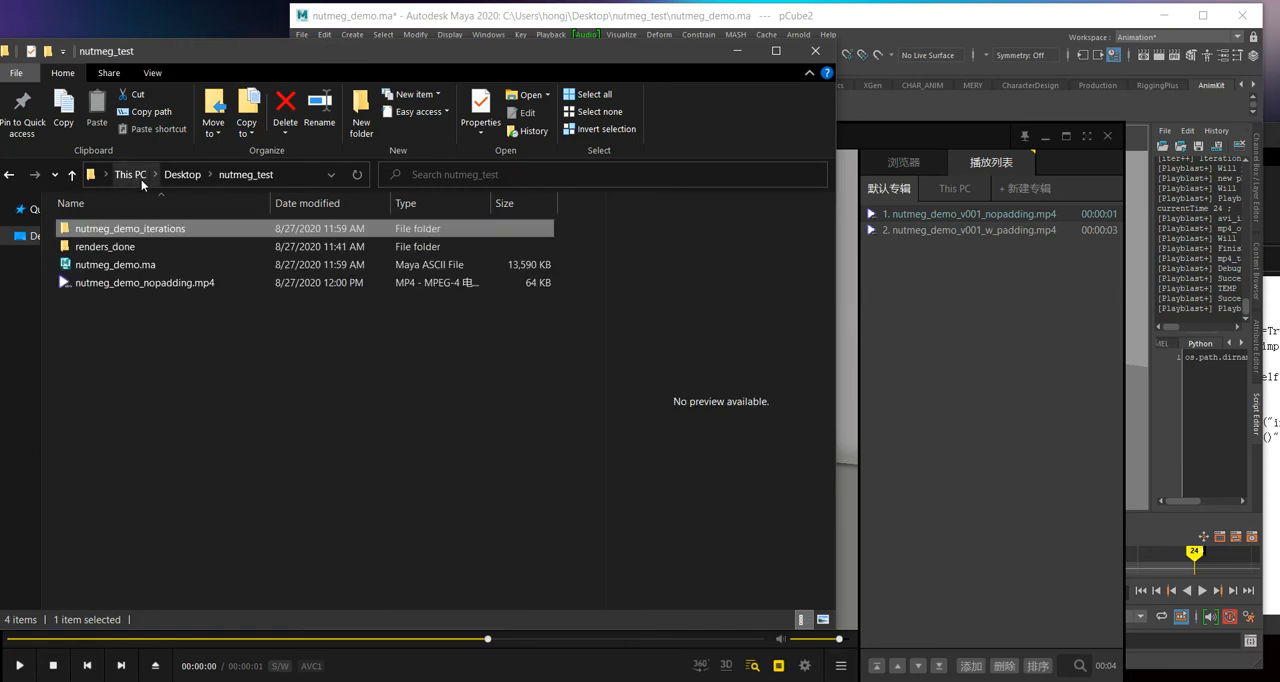
click(167, 286)
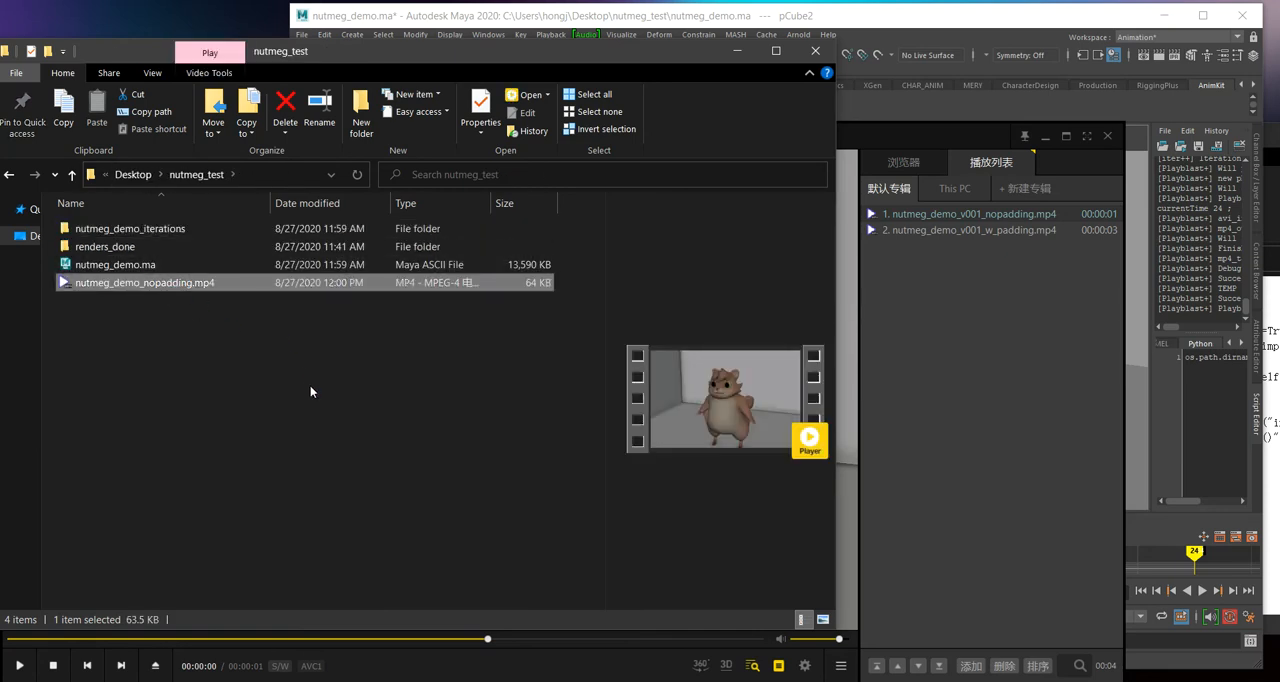
key(Return)
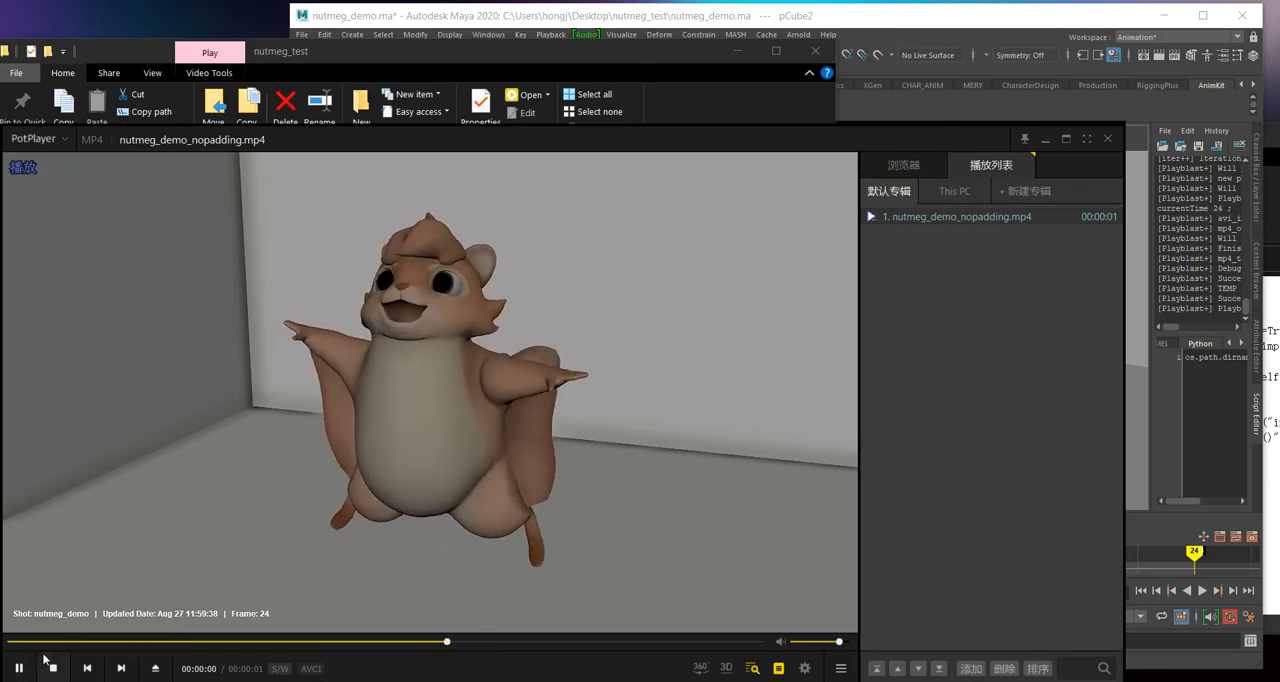
click(19, 668)
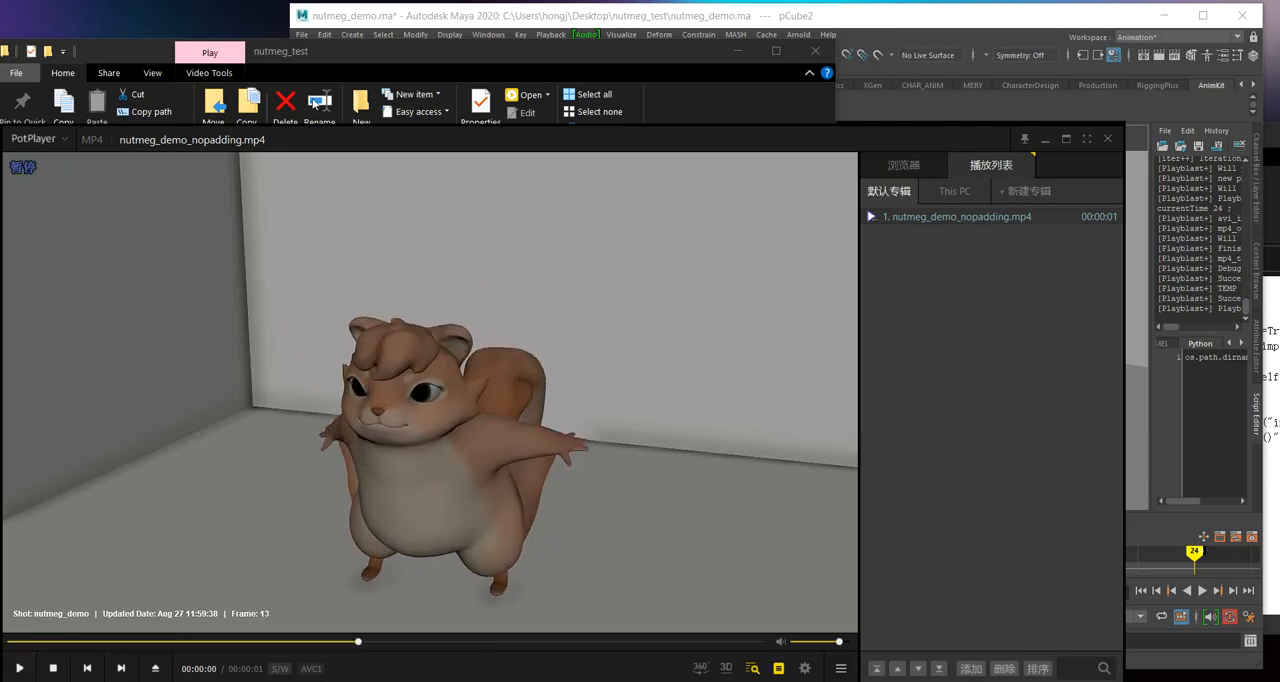
Step: Stack the two PotPlayer windows to compare the overlay text of the regular playblast with that of the iteration playblast
drag(590, 139, 600, 23)
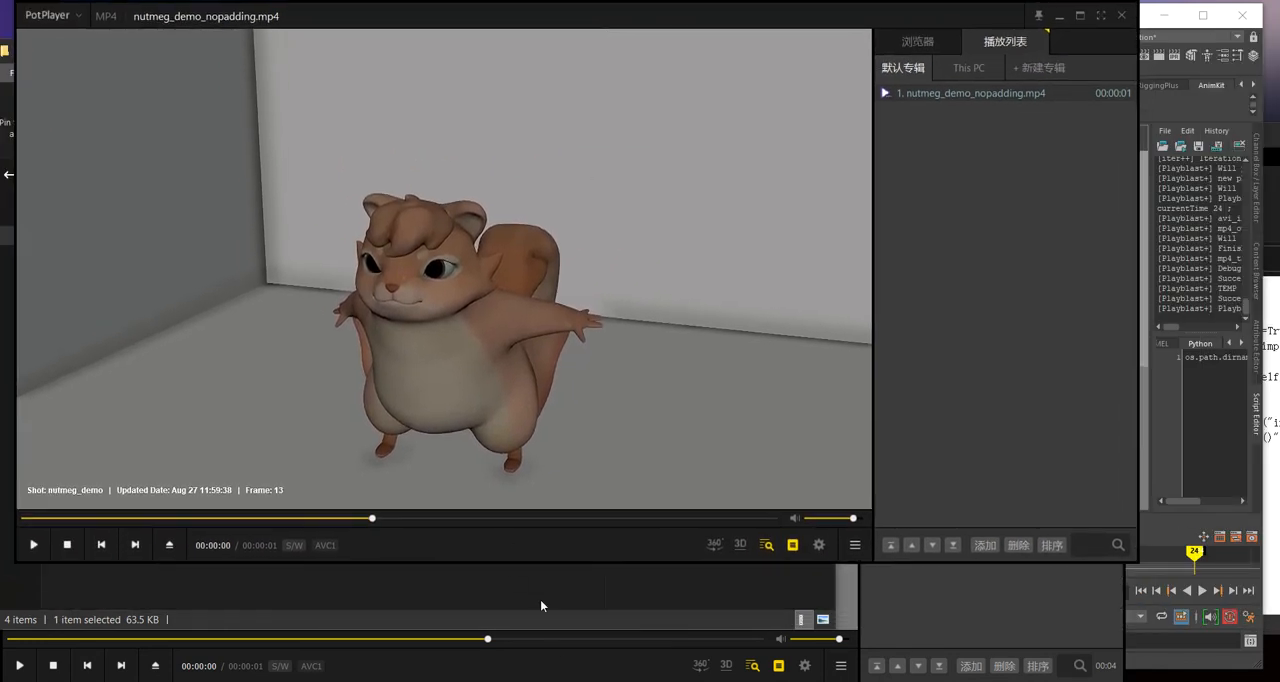
click(555, 650)
click(615, 22)
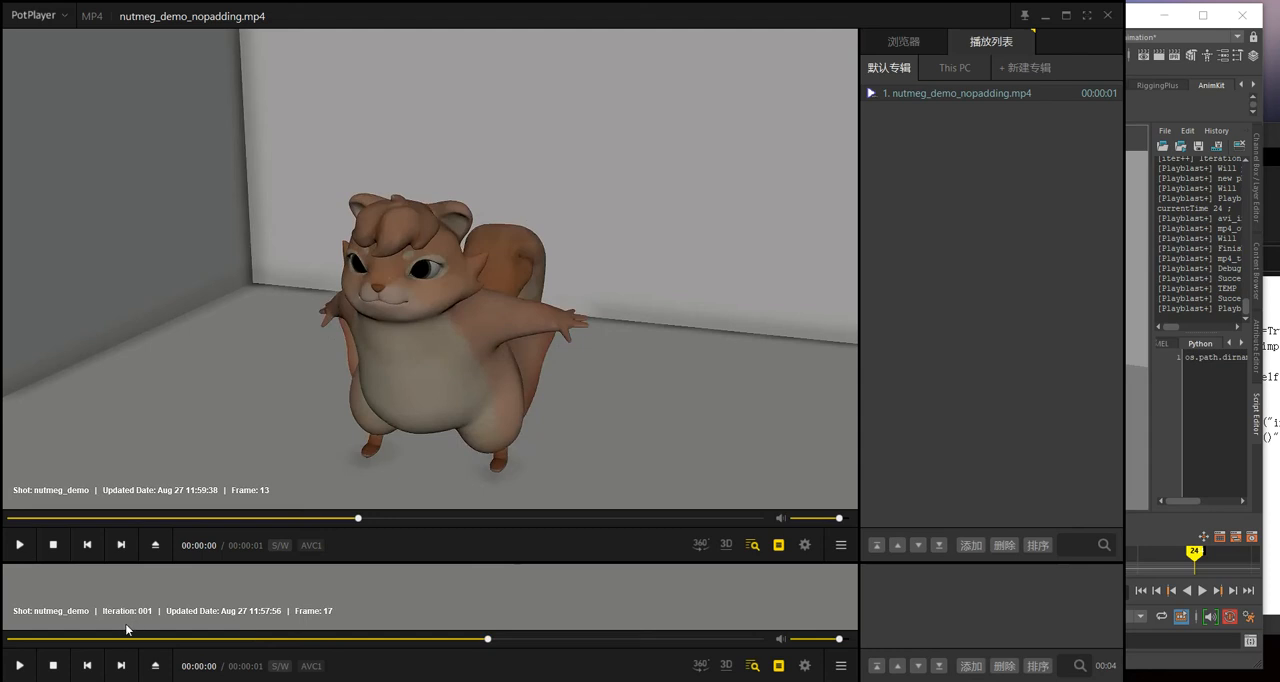
click(356, 668)
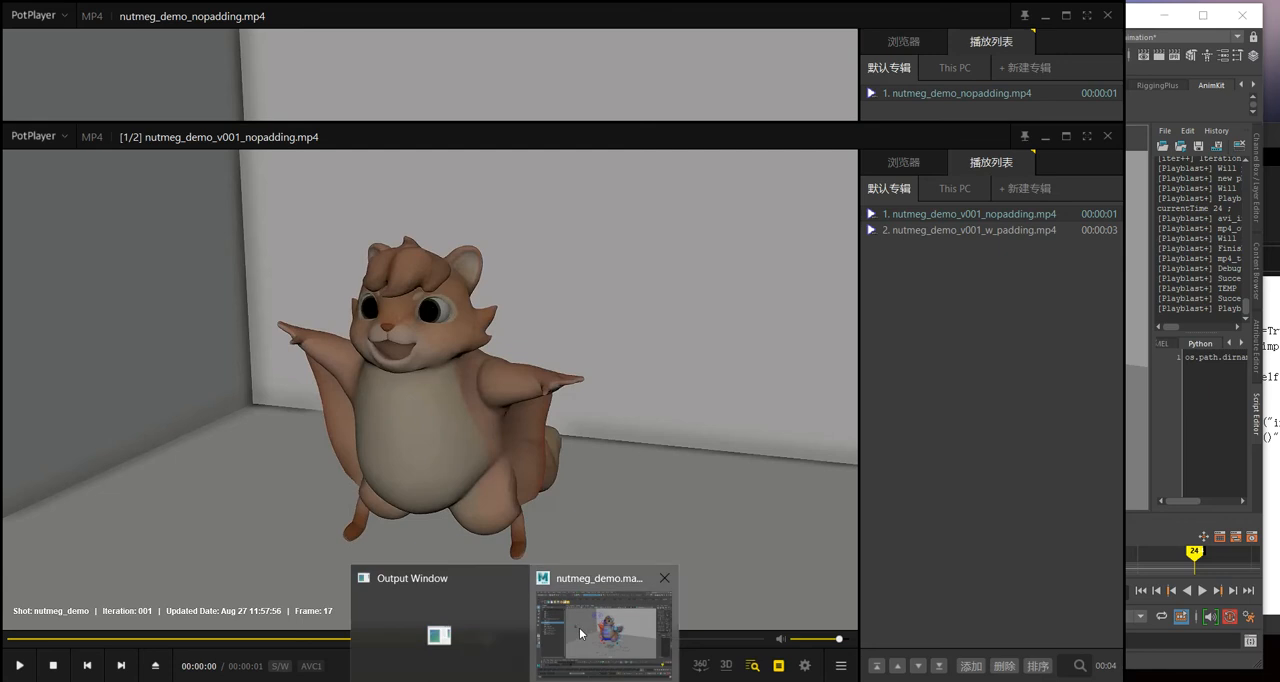
Step: Return to Maya and save a scene iteration without playblast, using the note "Third iteration"
click(579, 627)
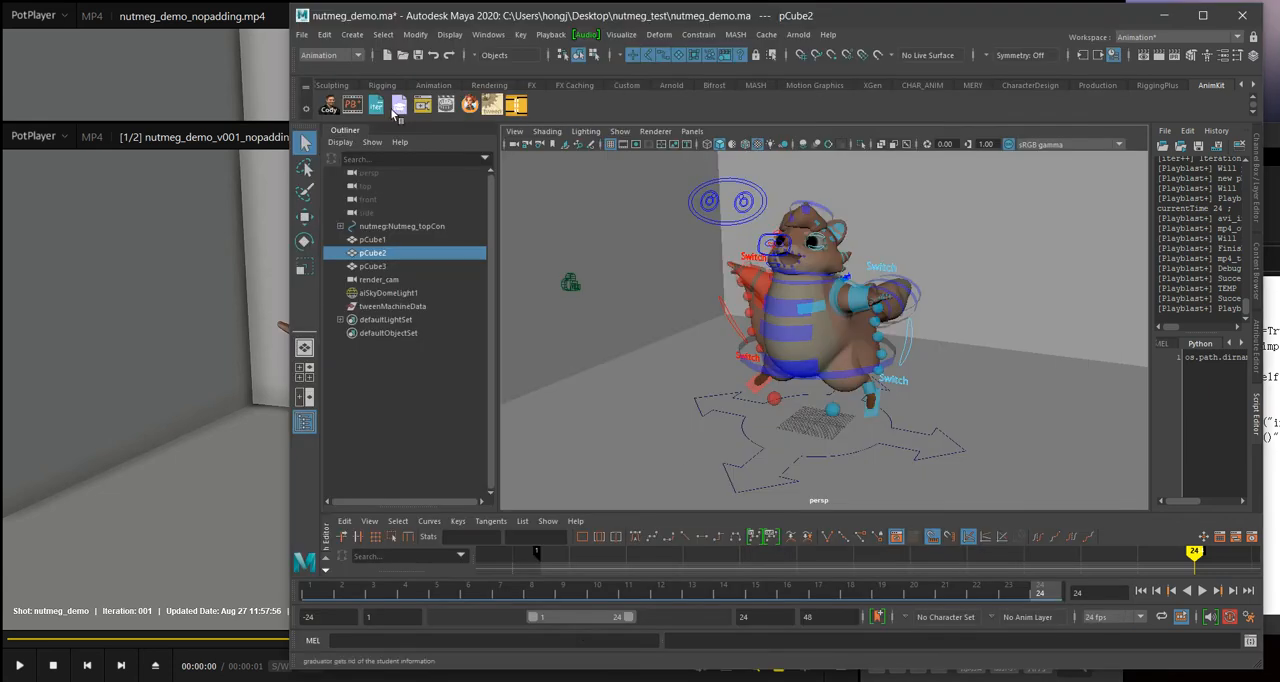
click(228, 679)
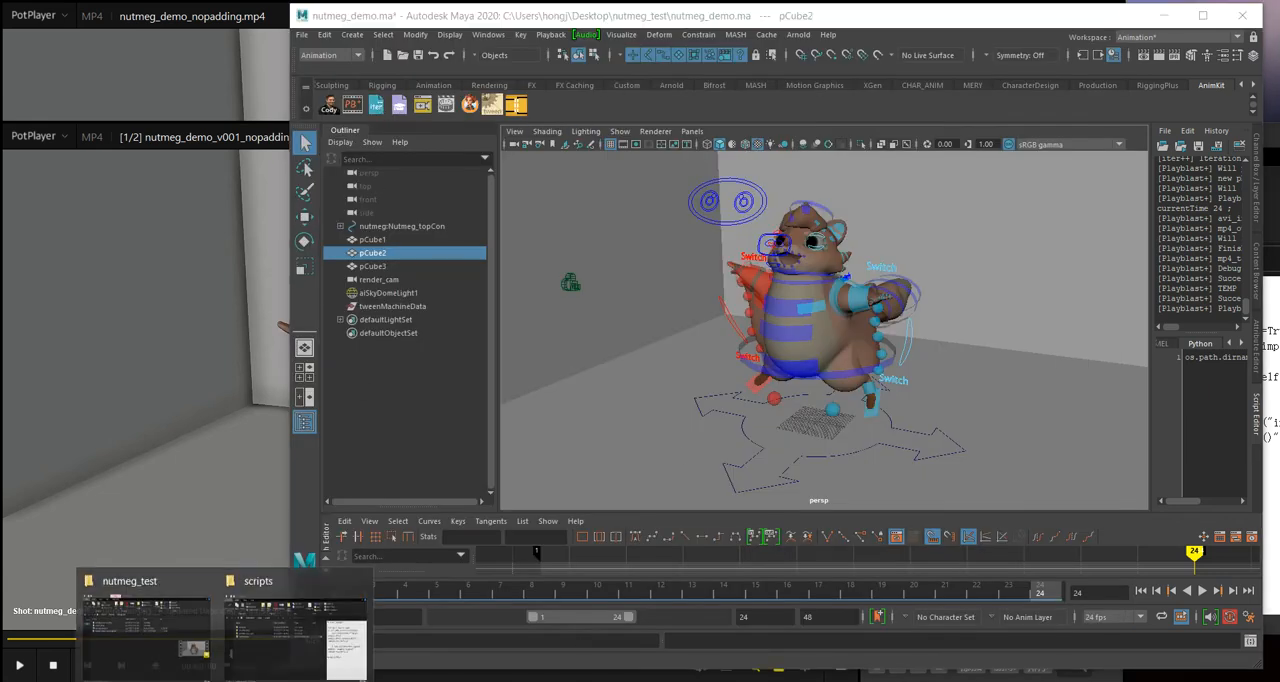
right_click(374, 108)
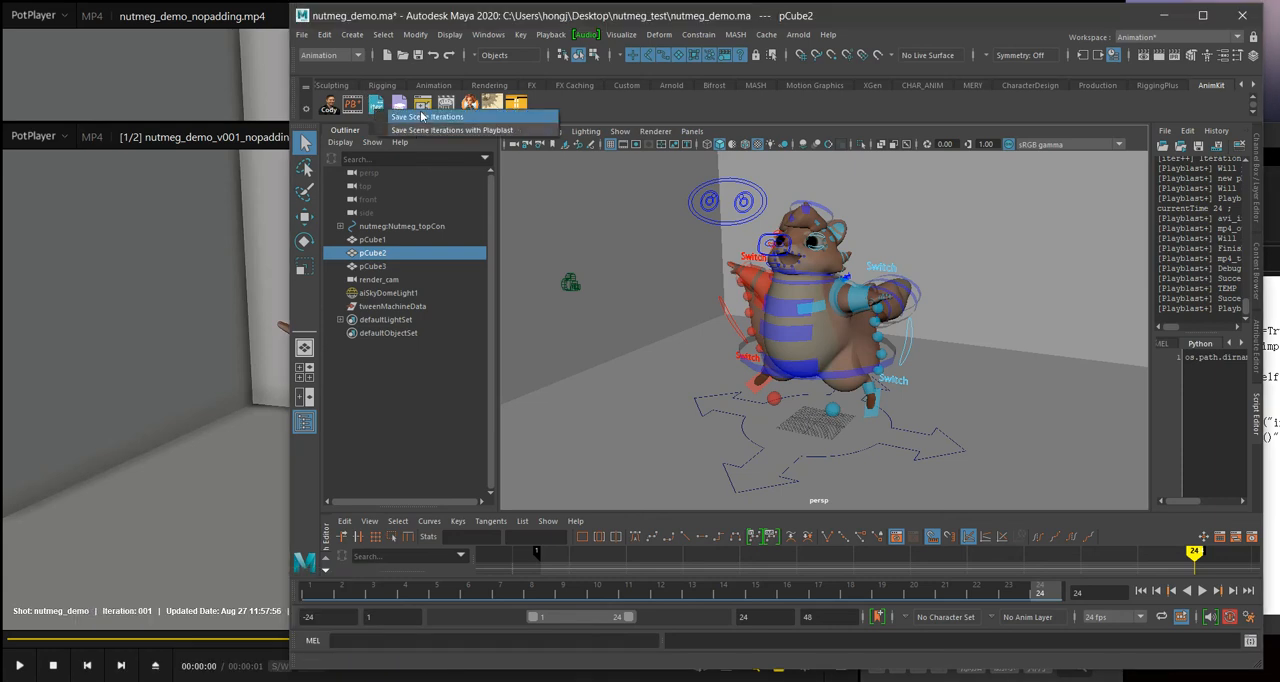
click(410, 118)
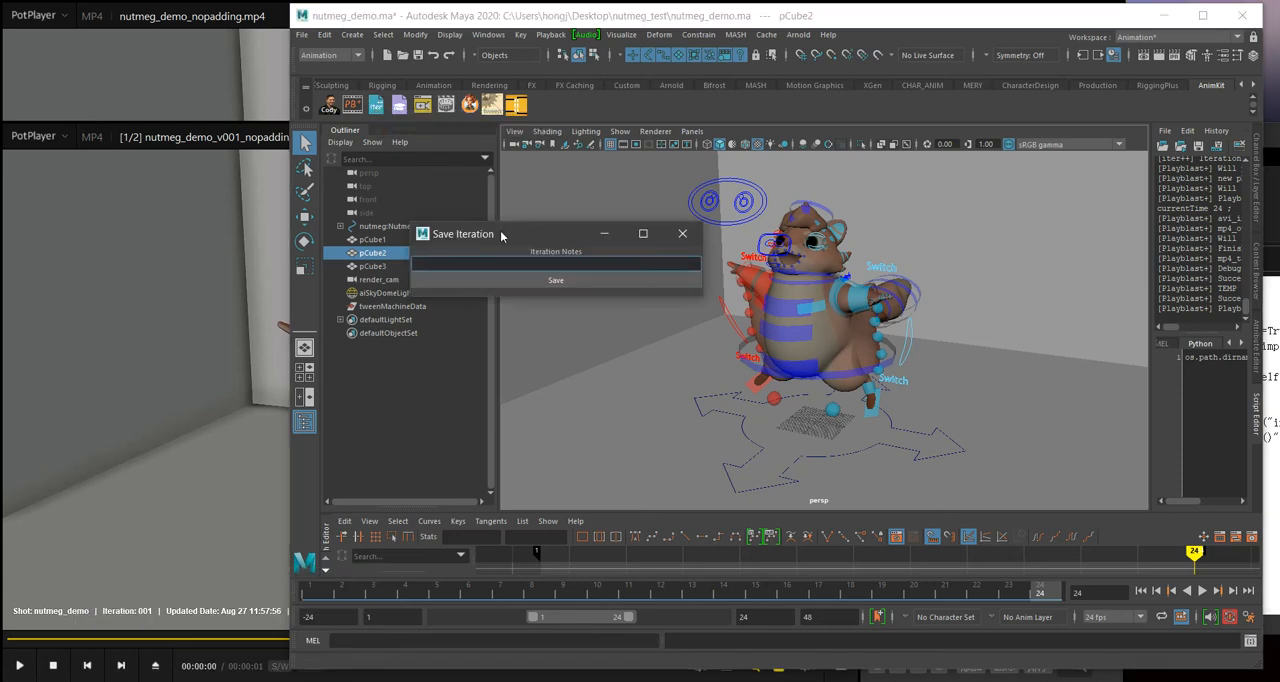
text(Third iteration)
click(548, 280)
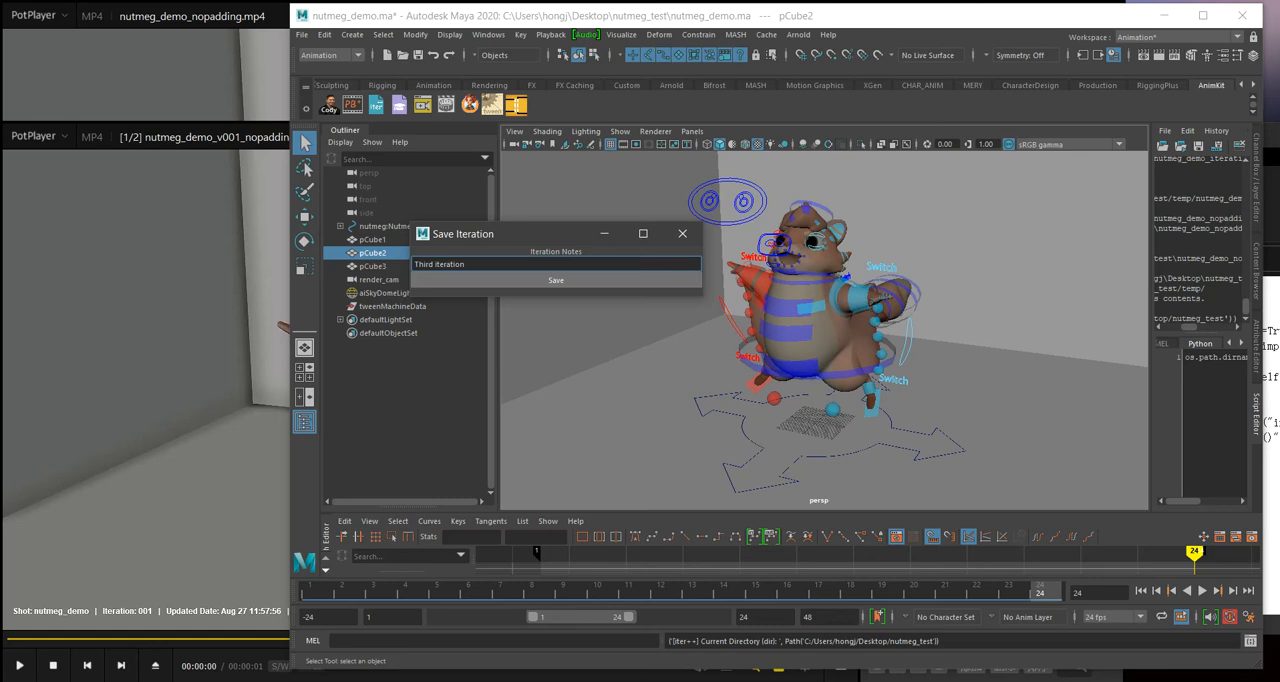
Step: Switch to File Explorer and open the nutmeg_demo_iterations folder to check the newly saved iteration
mouse_move(211, 645)
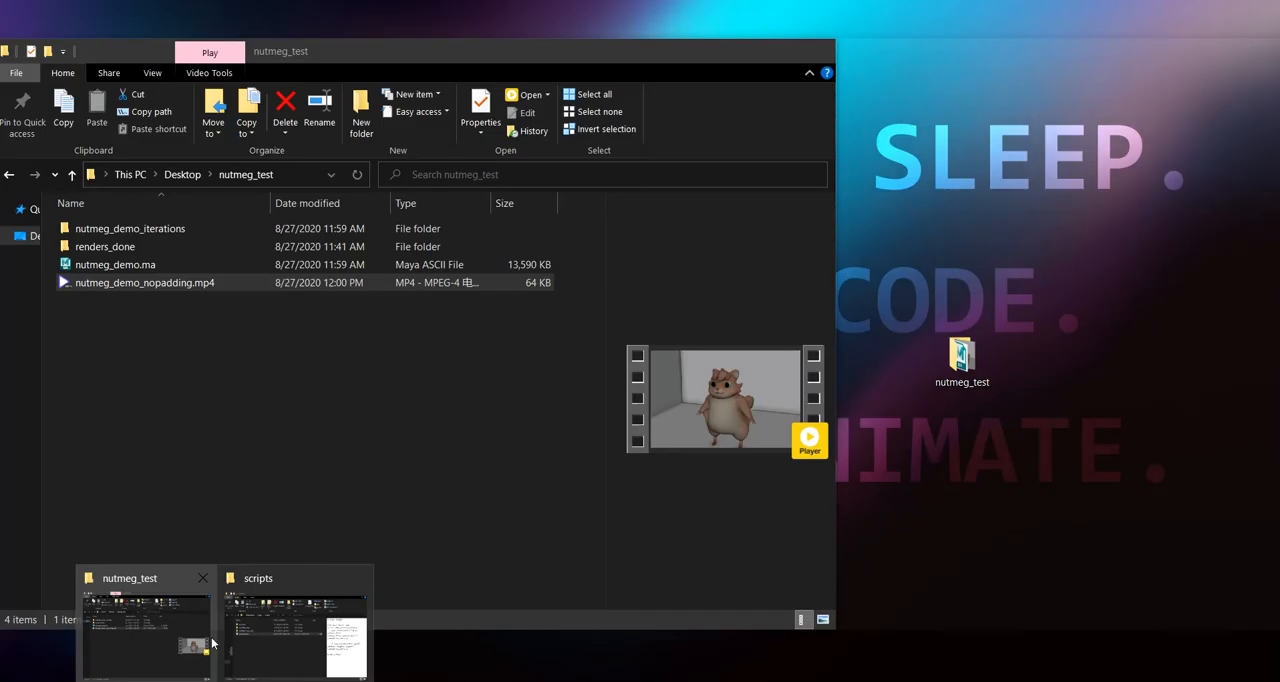
click(213, 622)
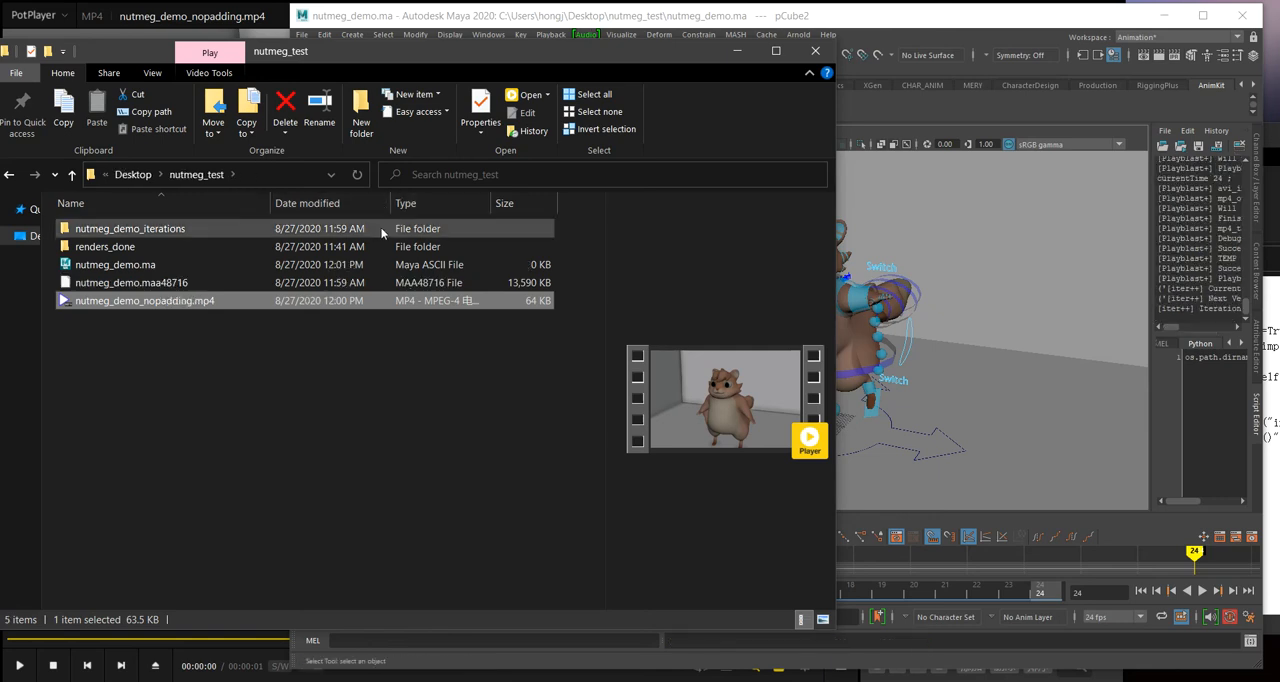
double_click(213, 228)
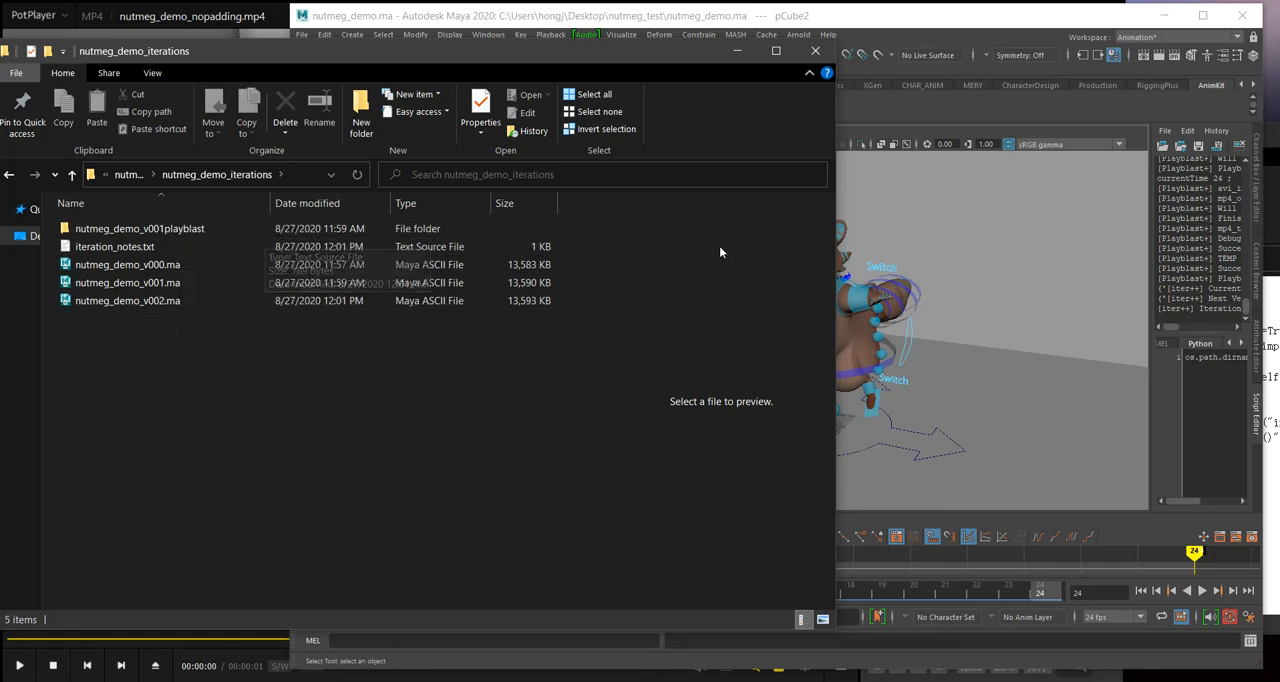
Step: Return to Maya and save a scene iteration with playblast, using the note "Fourth with playblast"
click(784, 23)
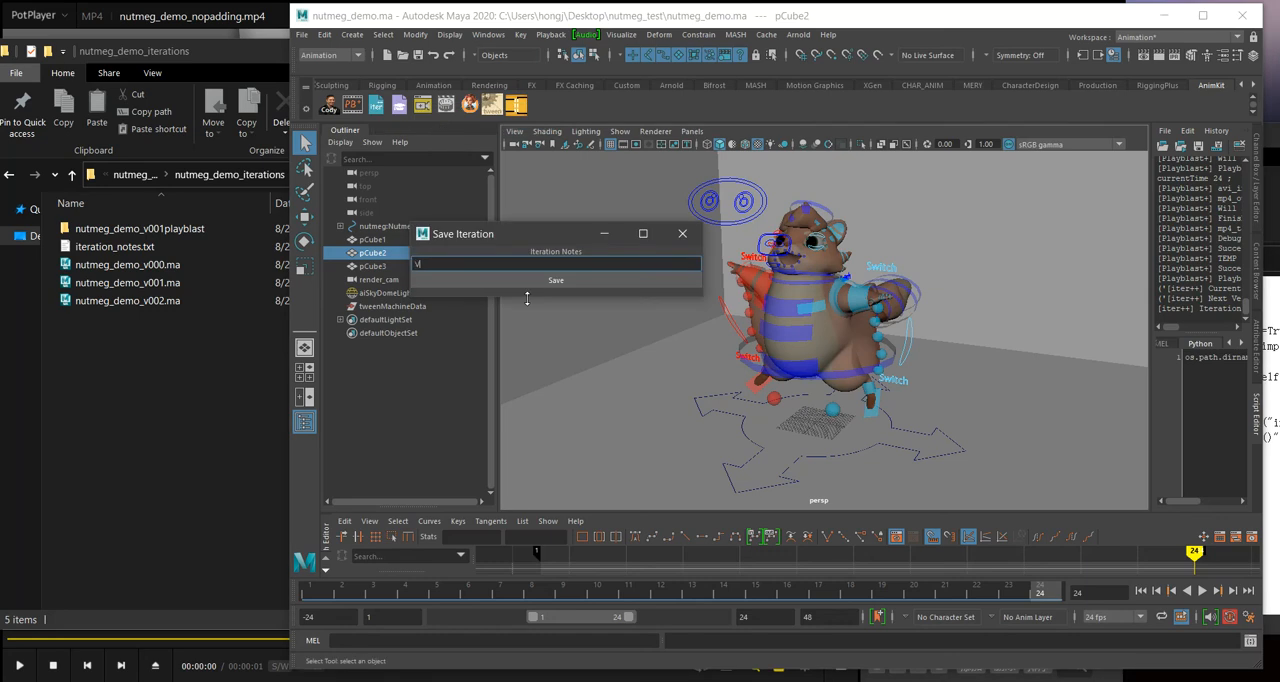
text(Fourth wit)
click(531, 280)
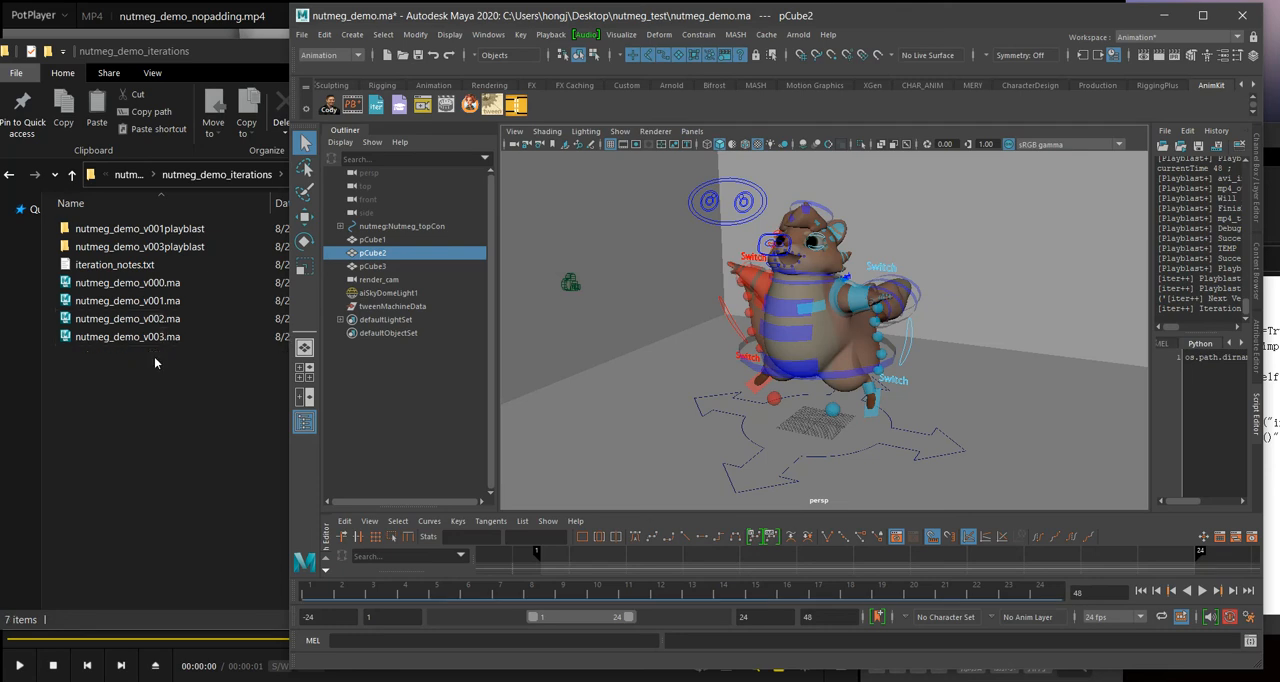
Step: Review nutmeg_demo_v003.ma, the nutmeg_demo_v003playblast folder and iteration_notes.txt in File Explorer, and return to Maya
click(156, 354)
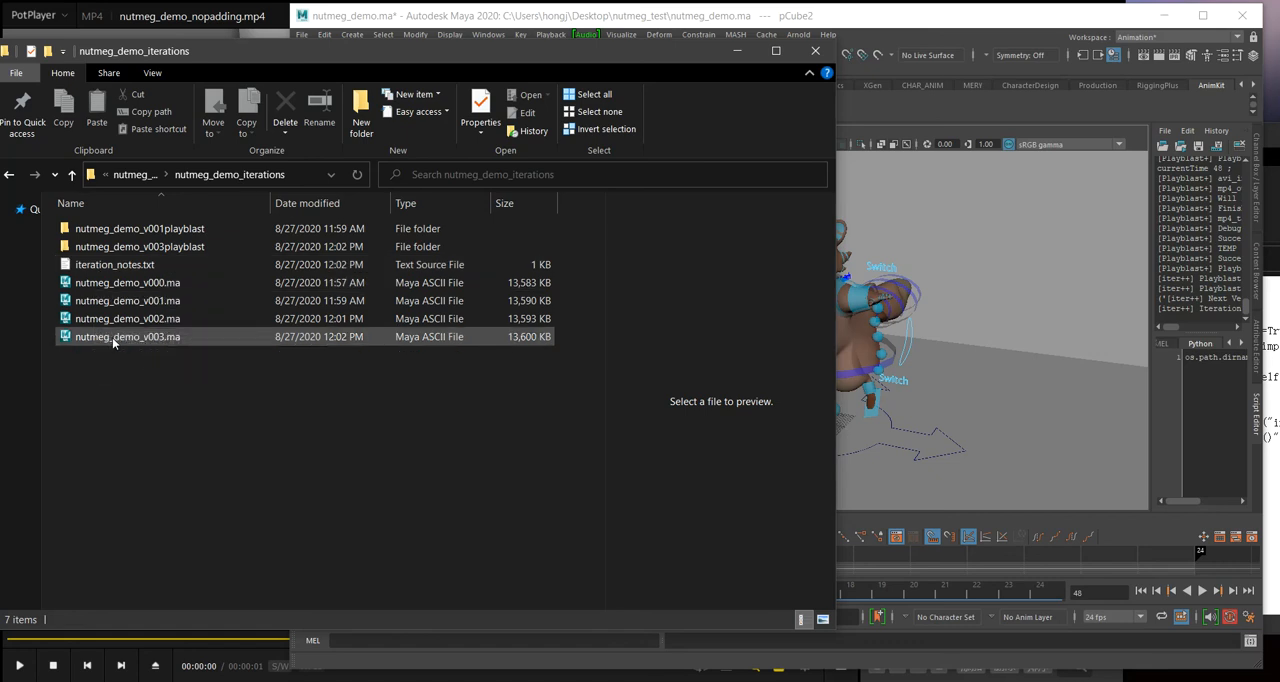
drag(155, 390, 84, 342)
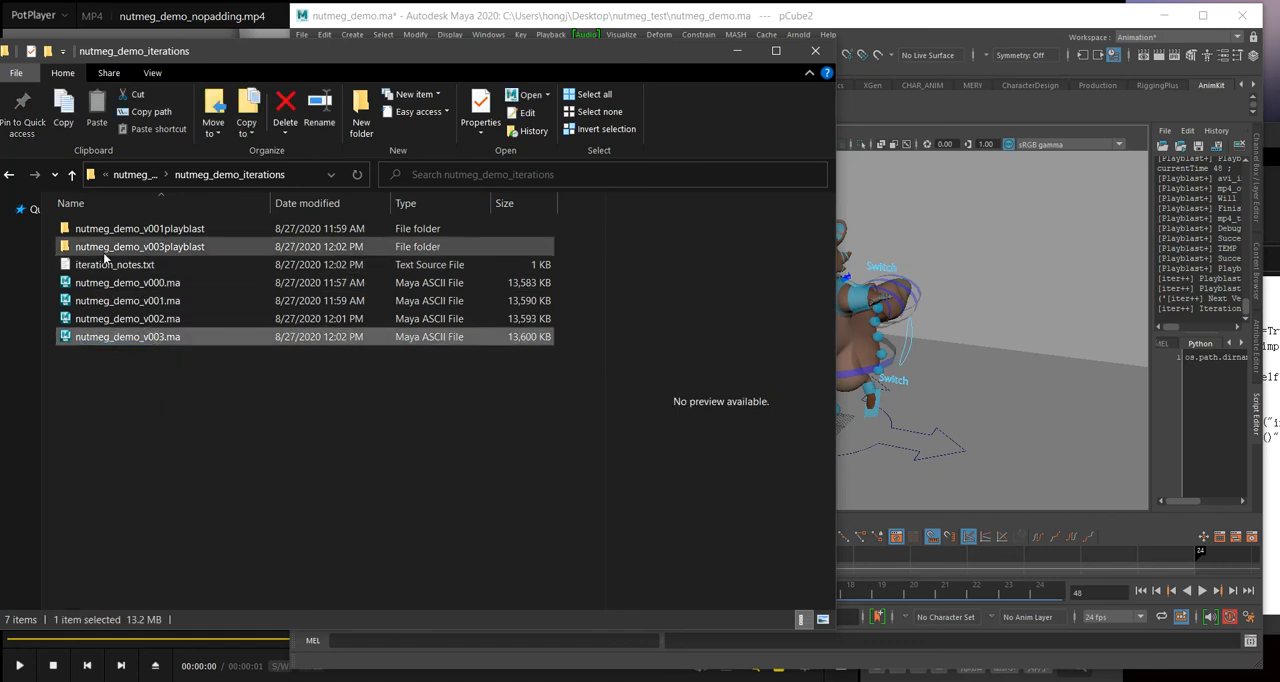
double_click(100, 246)
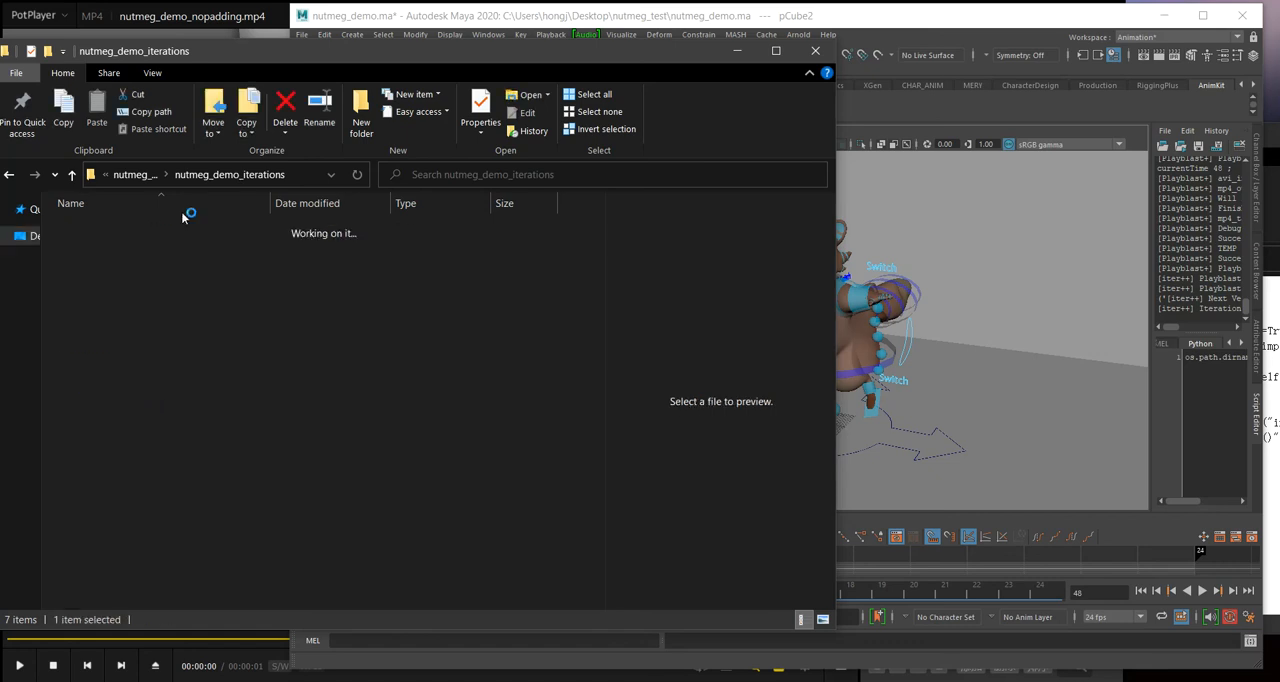
click(129, 176)
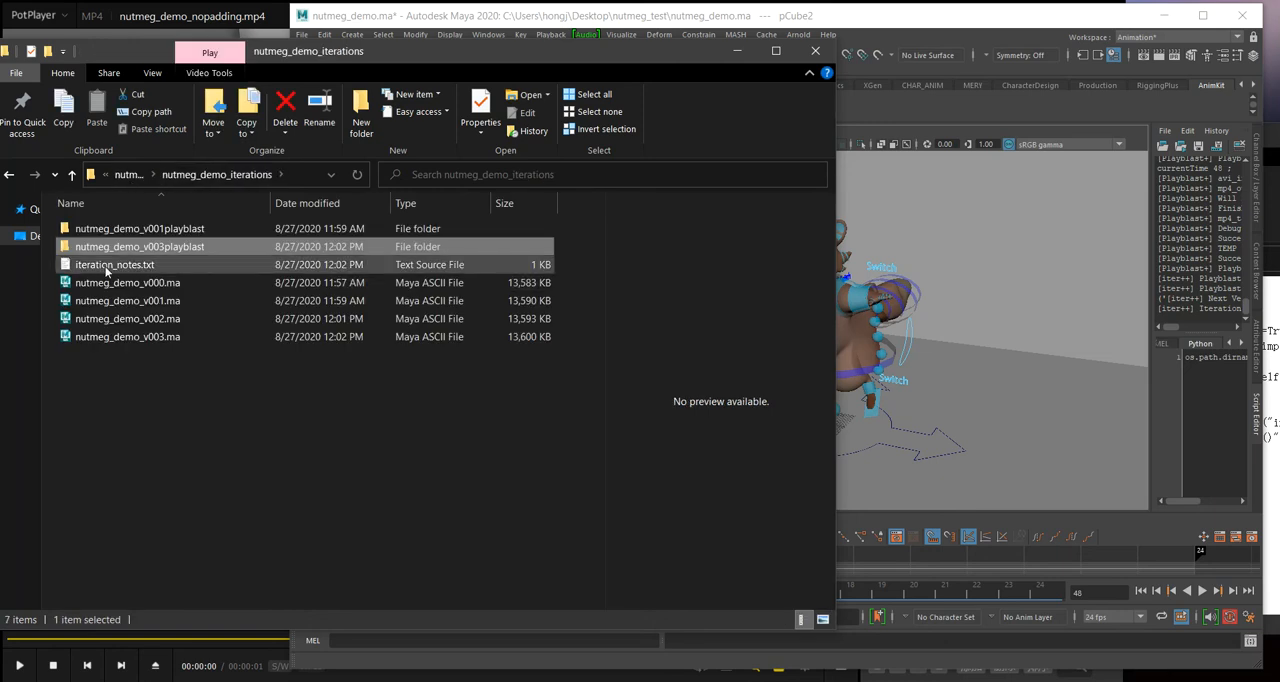
click(106, 265)
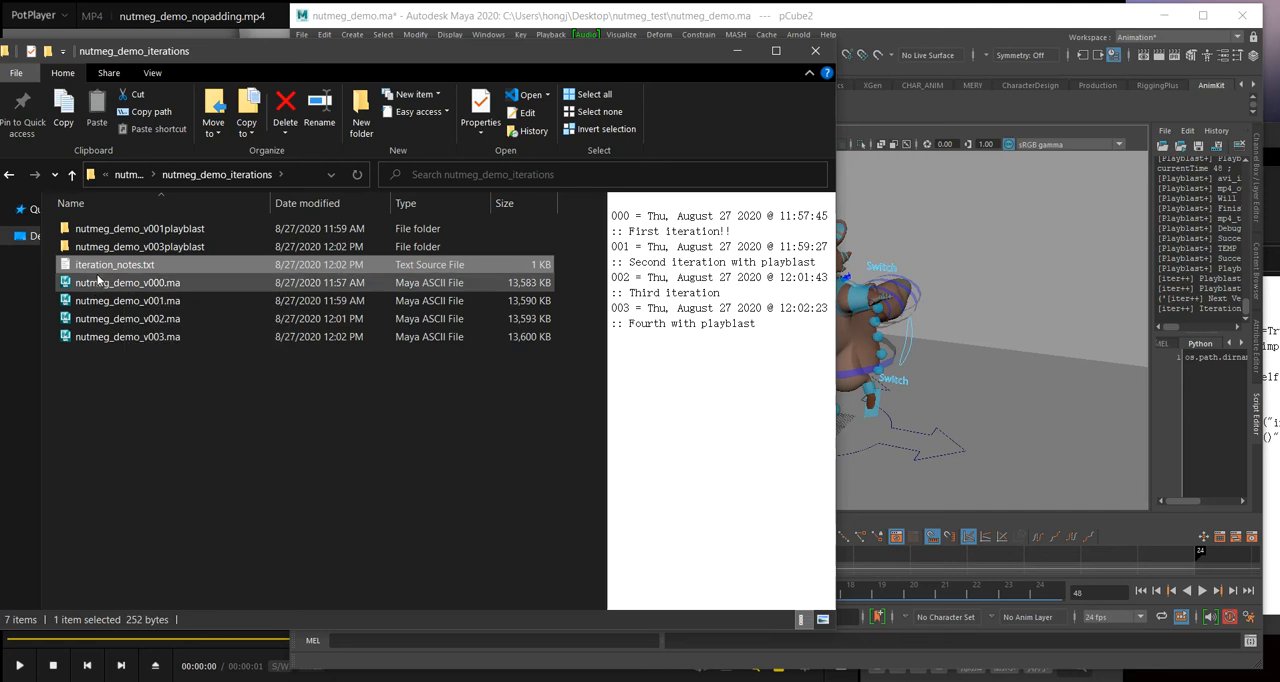
click(778, 322)
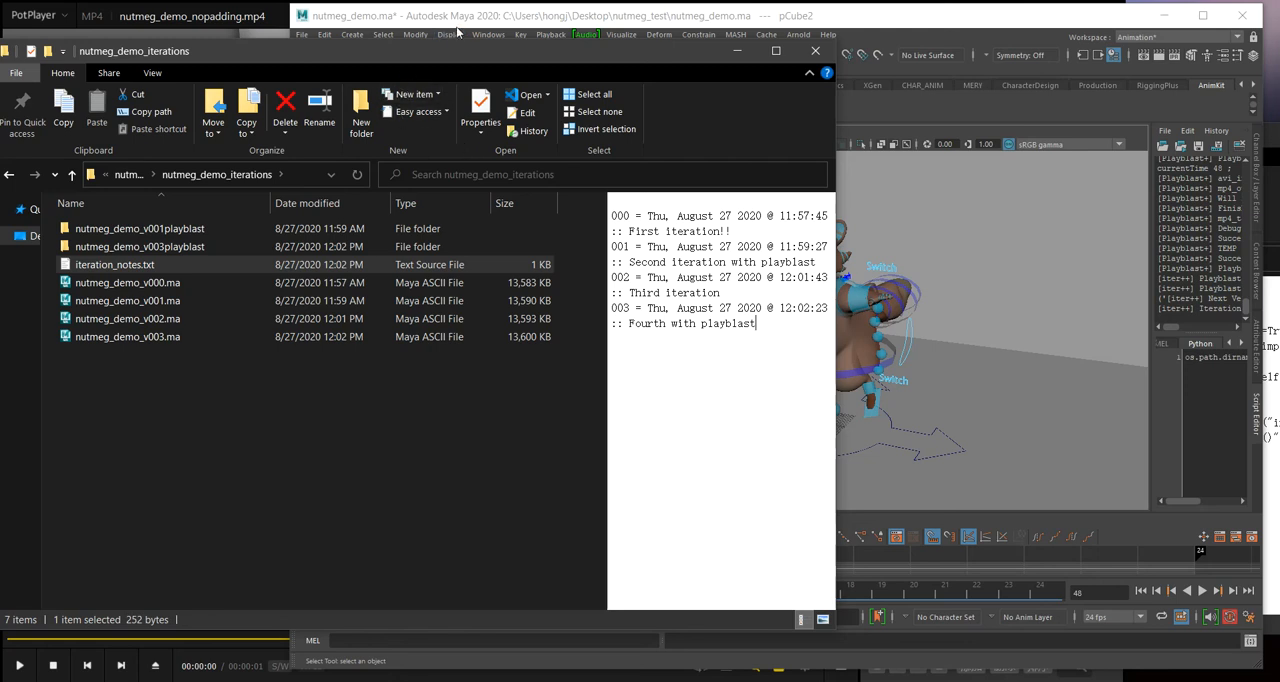
click(391, 26)
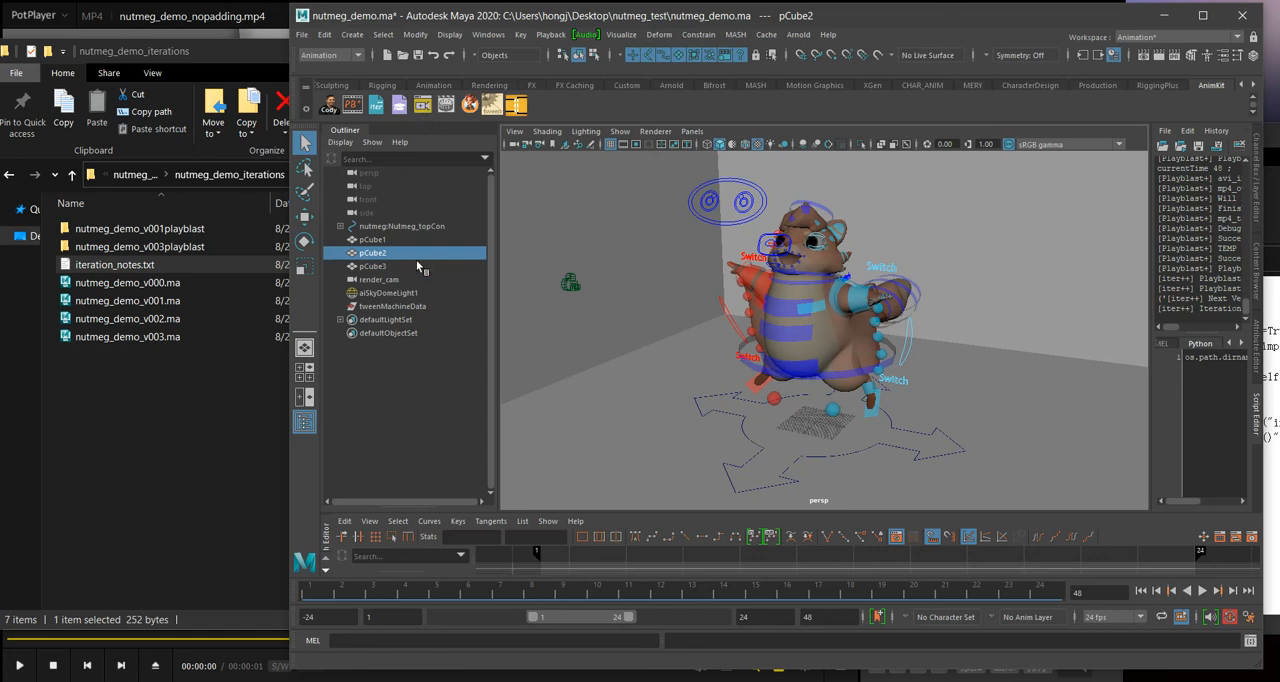
Step: Rename the existing render camera to render_cam_0 and create a new render camera with the render_cam+ tool
click(399, 281)
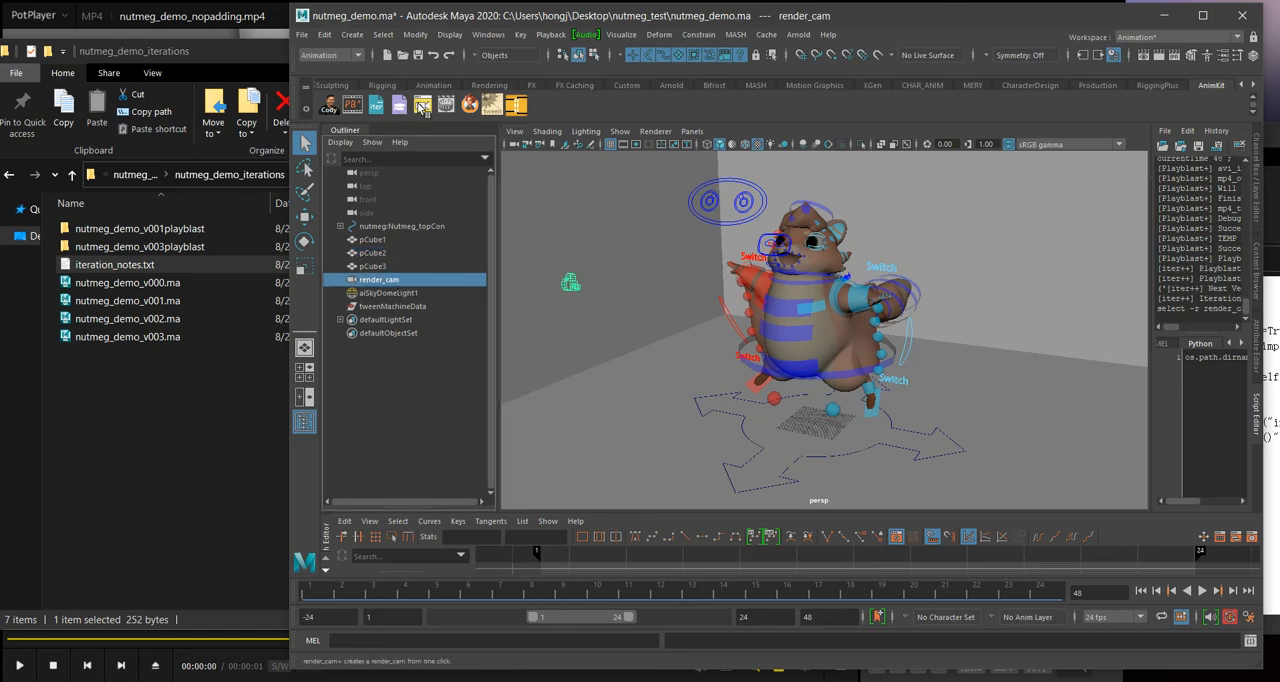
right_click(405, 278)
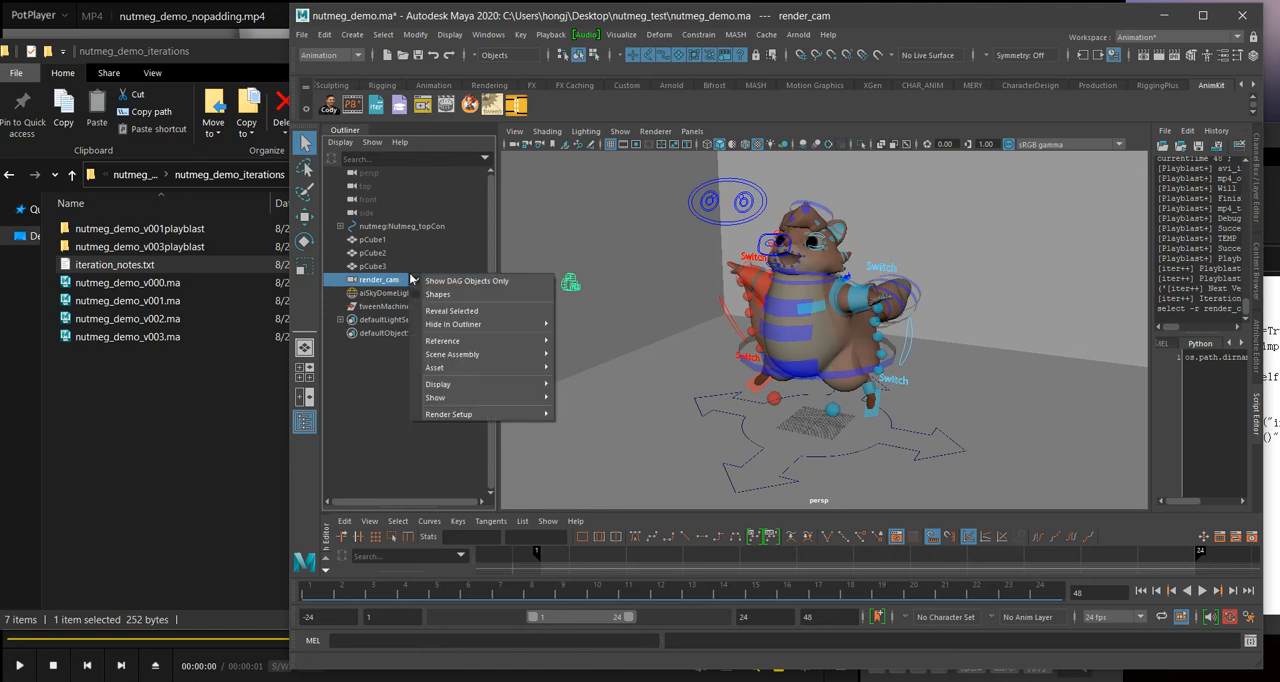
click(373, 285)
right_click(376, 281)
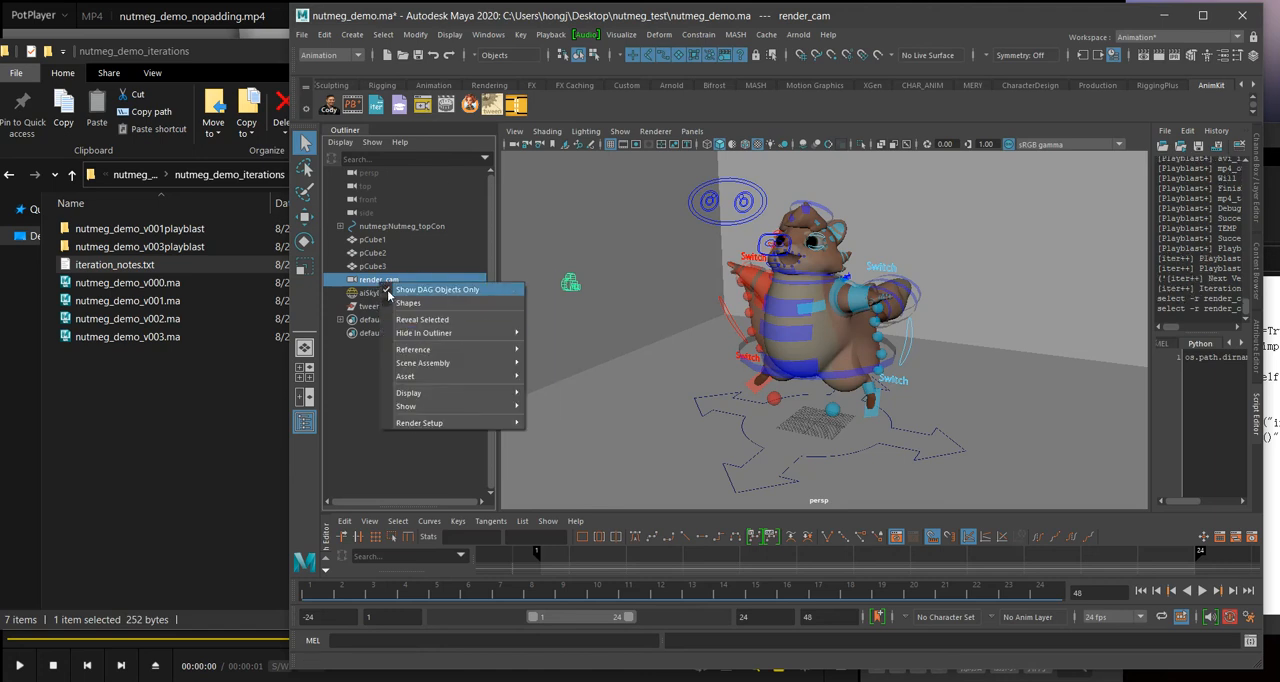
double_click(379, 279)
key(End)
text(-0)
key(Return)
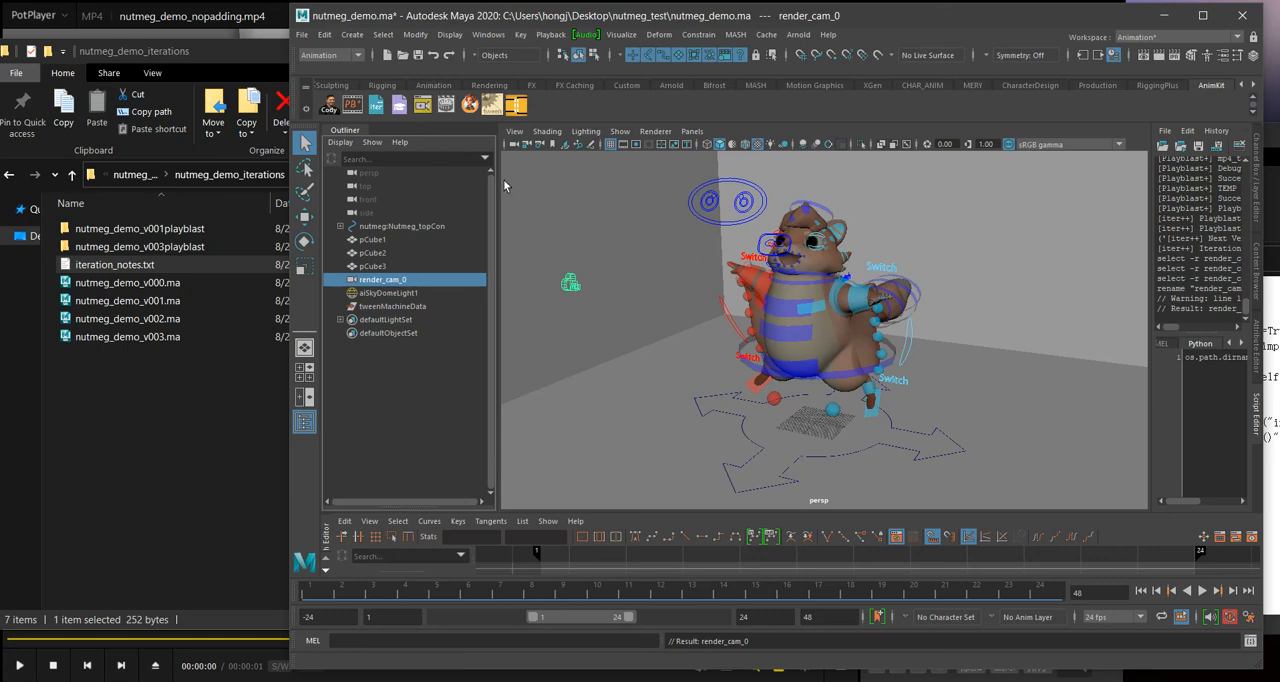
click(424, 105)
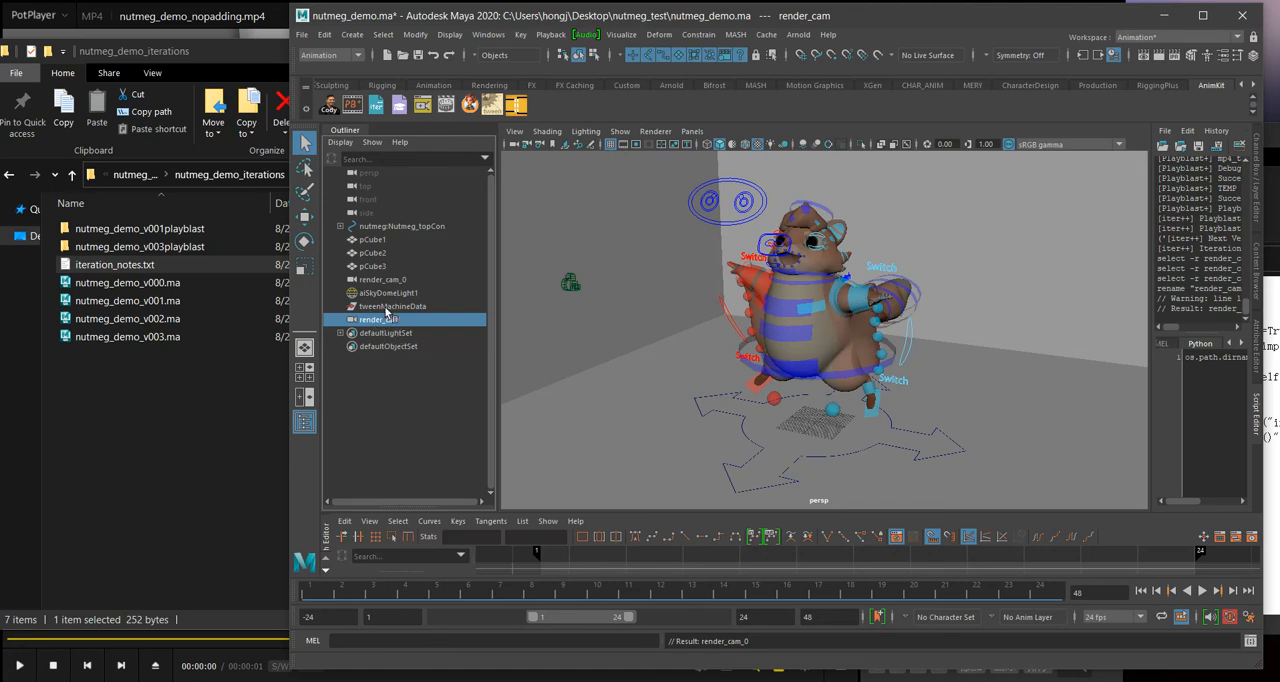
Step: Delete the newly created camera, rename render_cam_0 back to render_cam, and clear the selection
key(Delete)
click(378, 268)
double_click(379, 280)
click(478, 285)
key(BackSpace)
key(BackSpace)
key(Return)
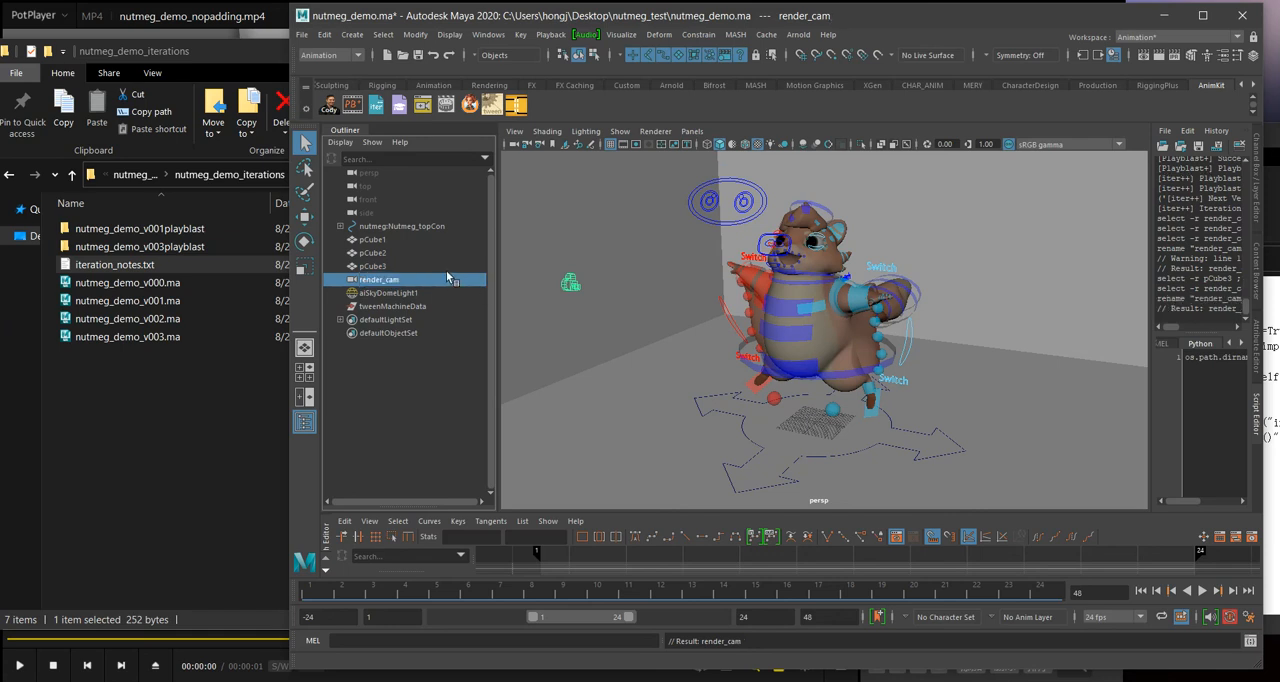
click(474, 393)
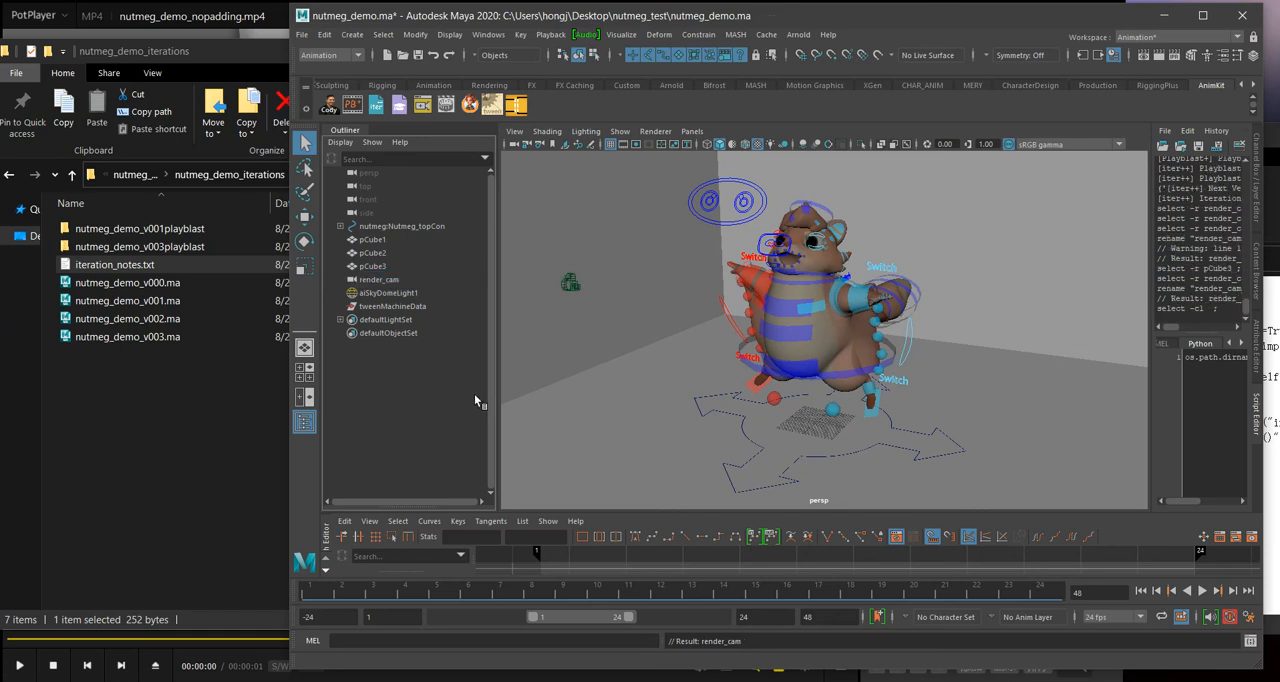
Step: Switch to the Rendering menu set and start a batch render of the scene
click(448, 105)
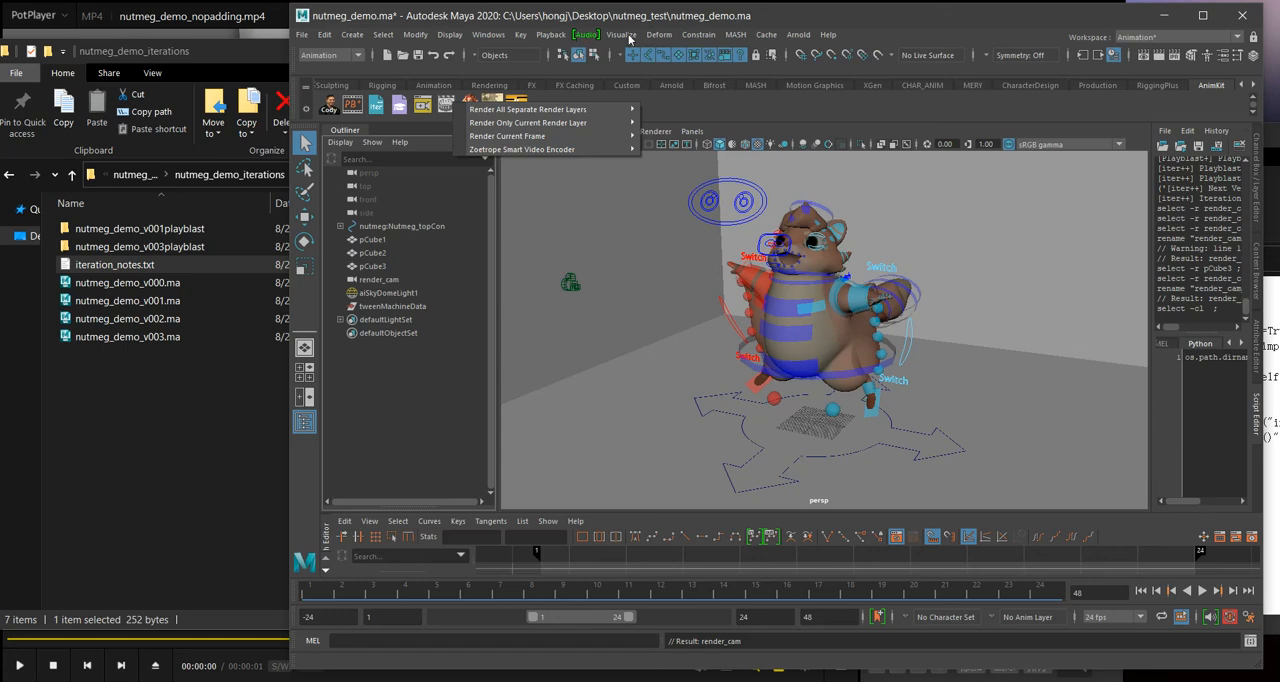
click(330, 55)
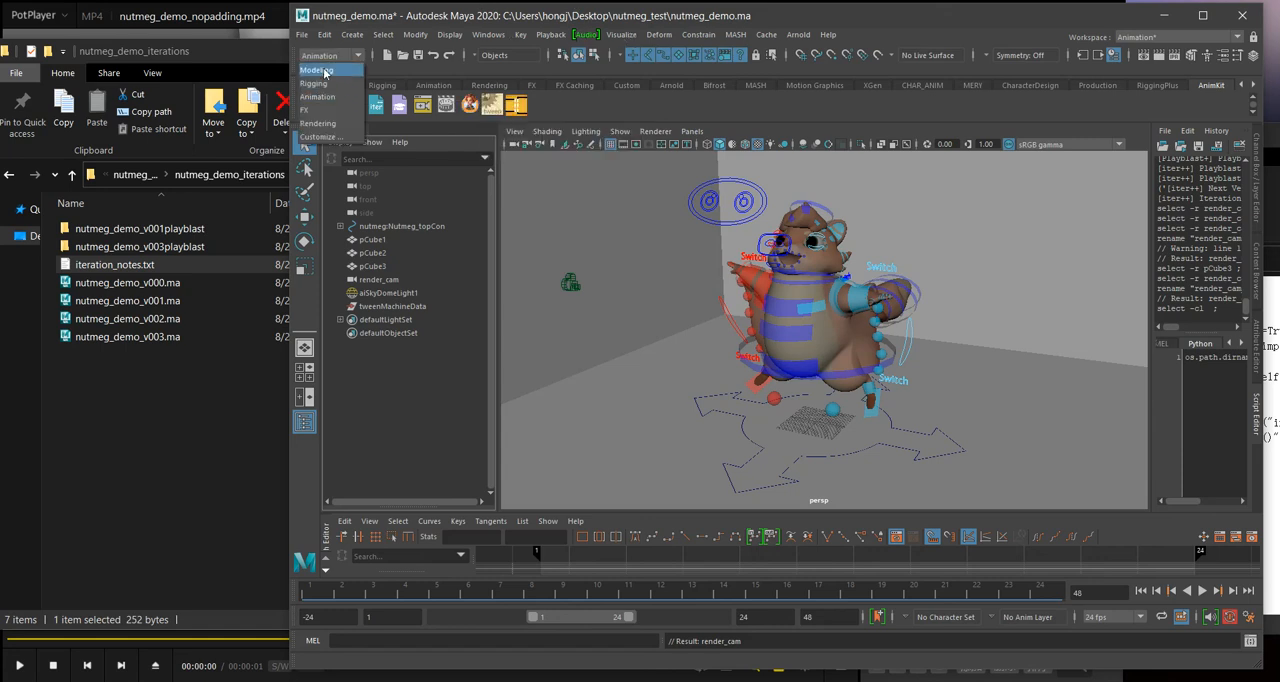
click(330, 124)
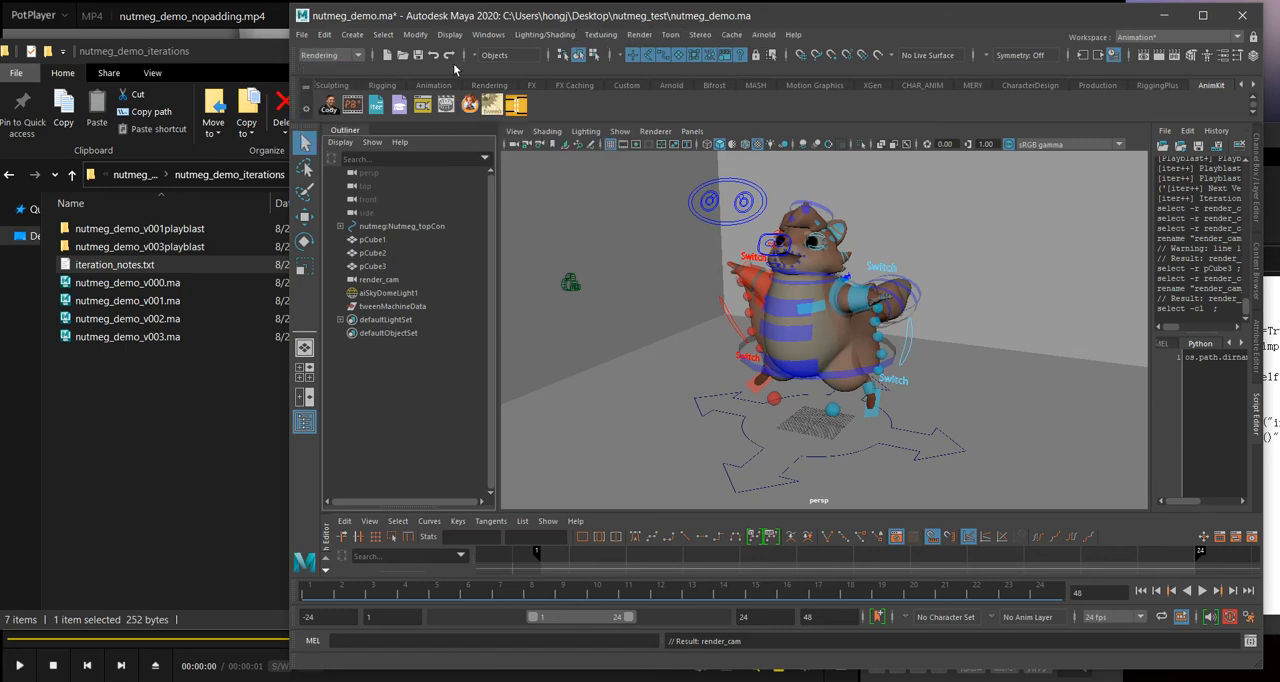
click(637, 34)
click(670, 235)
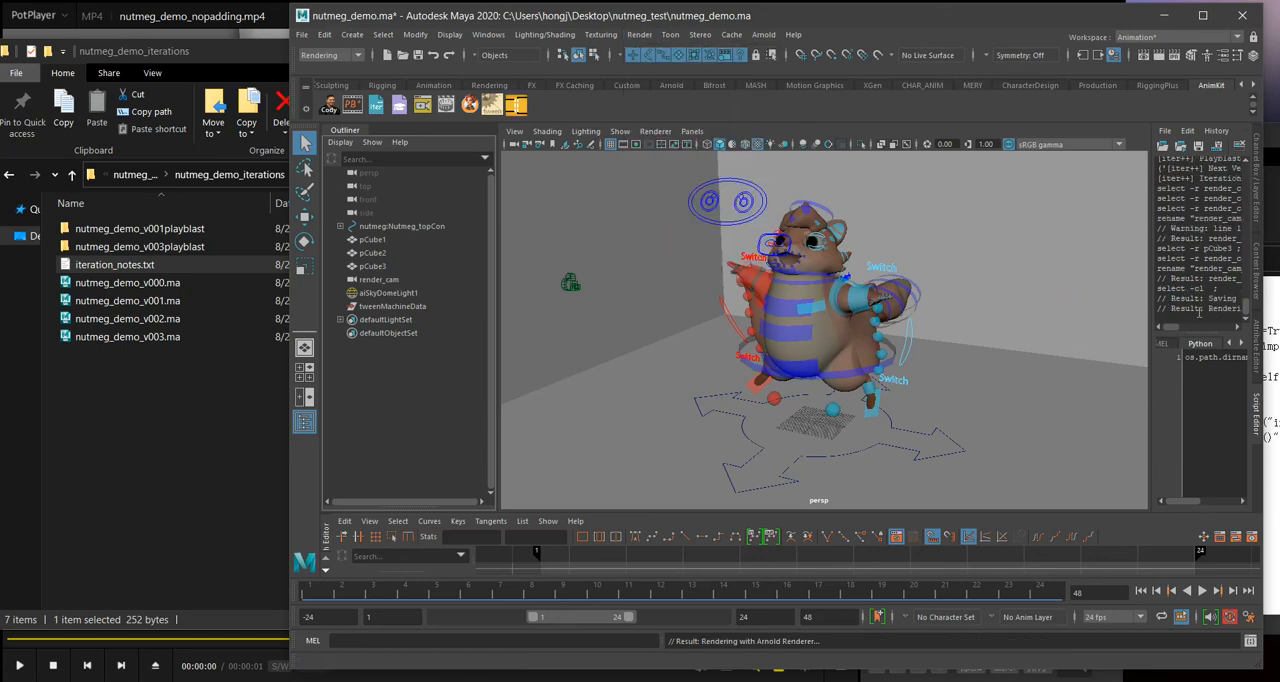
Step: Switch to File Explorer, go up to the nutmeg_test folder to check for render output, and return to Maya
right_click(752, 680)
click(796, 630)
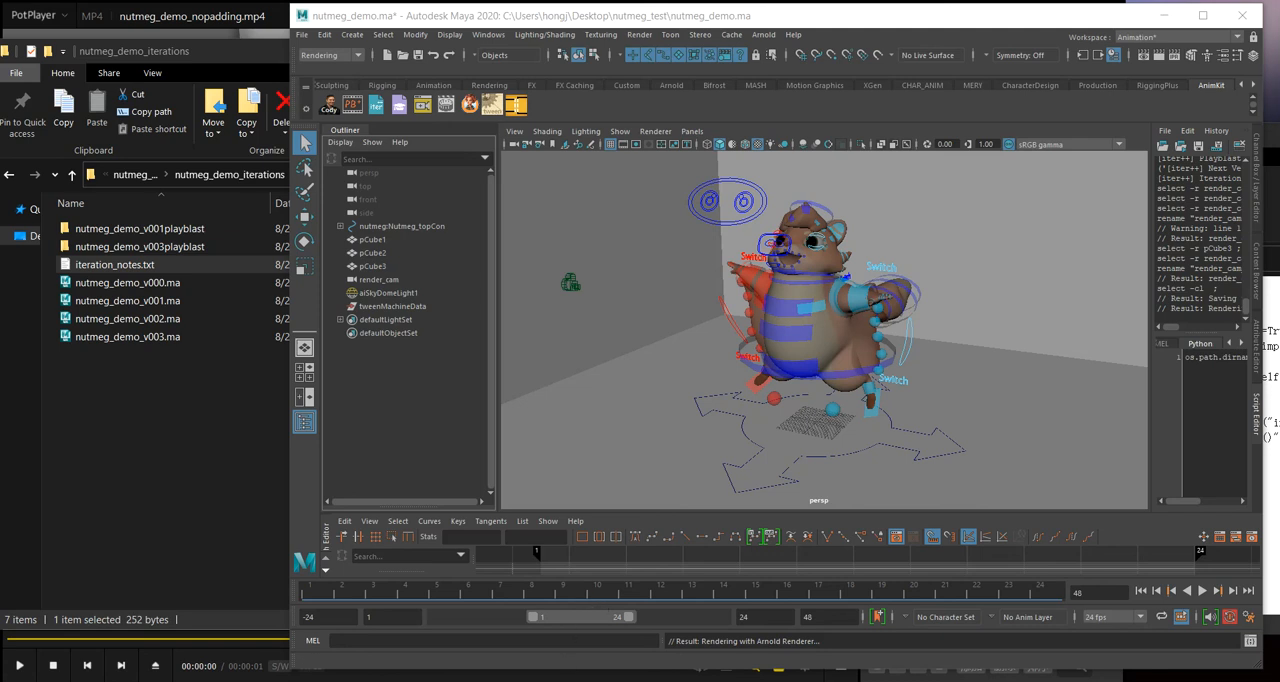
click(177, 437)
click(140, 175)
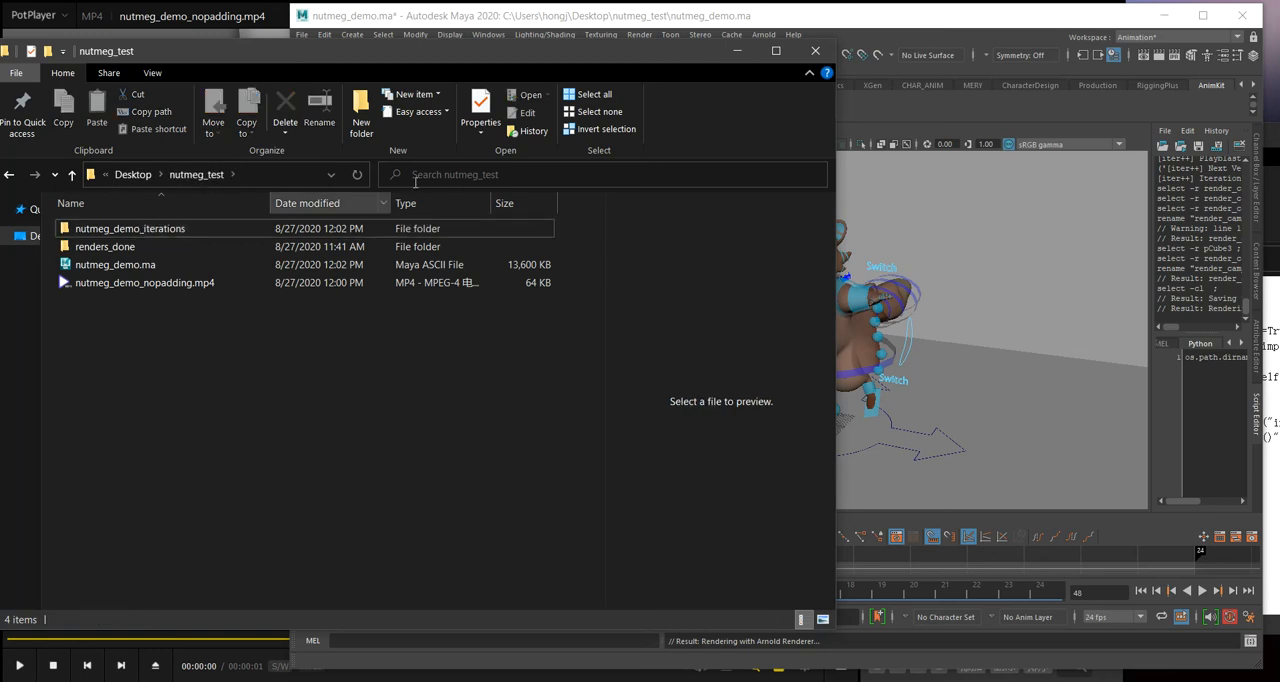
click(488, 15)
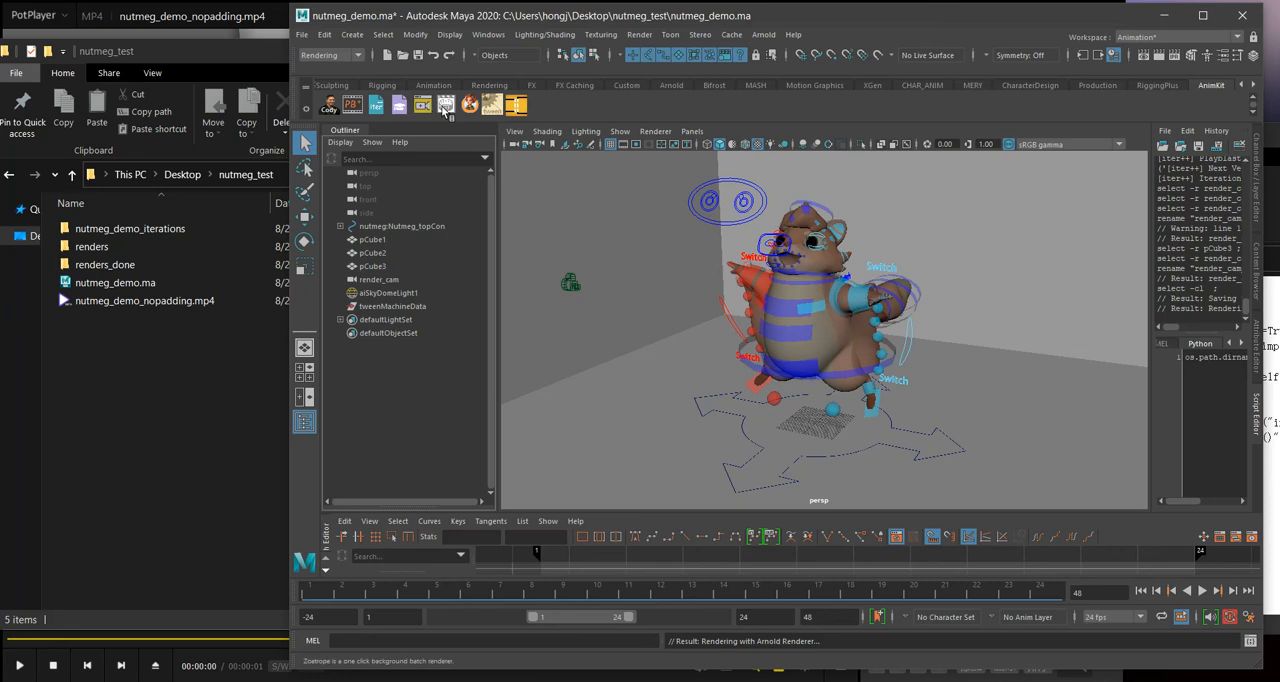
Step: Review Zoetrope's options for rendering all separate render layers or only the current render layer
right_click(446, 105)
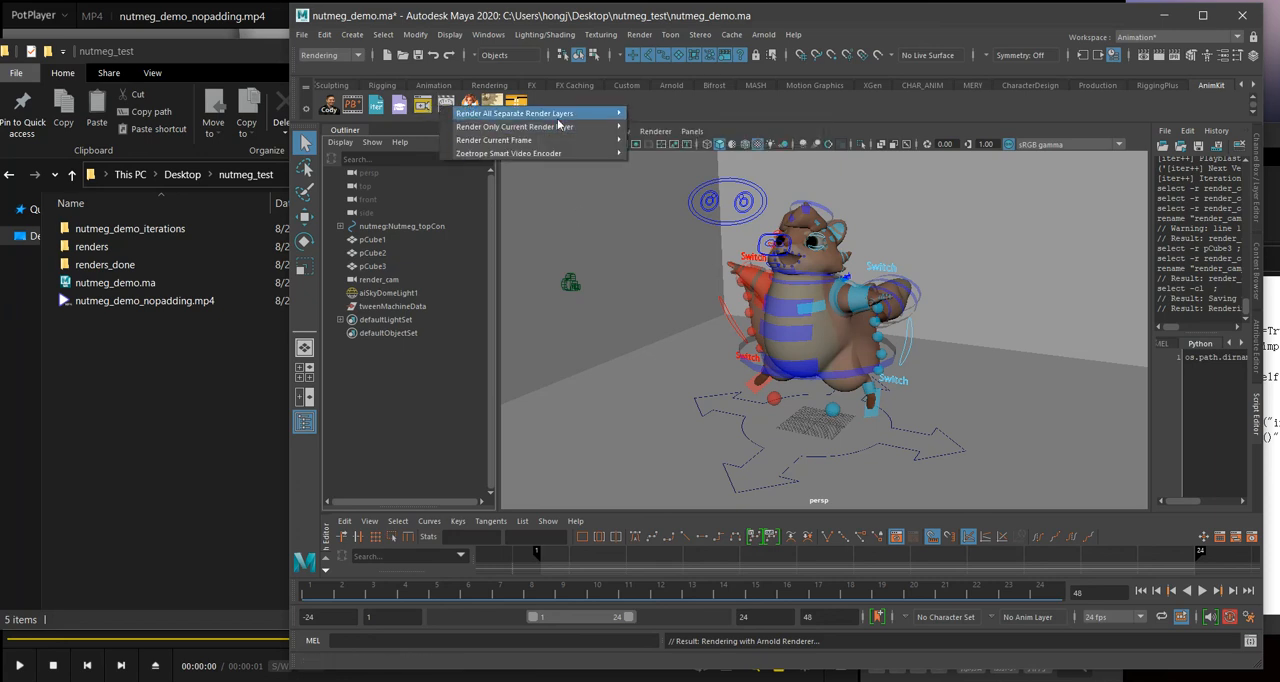
mouse_move(530, 129)
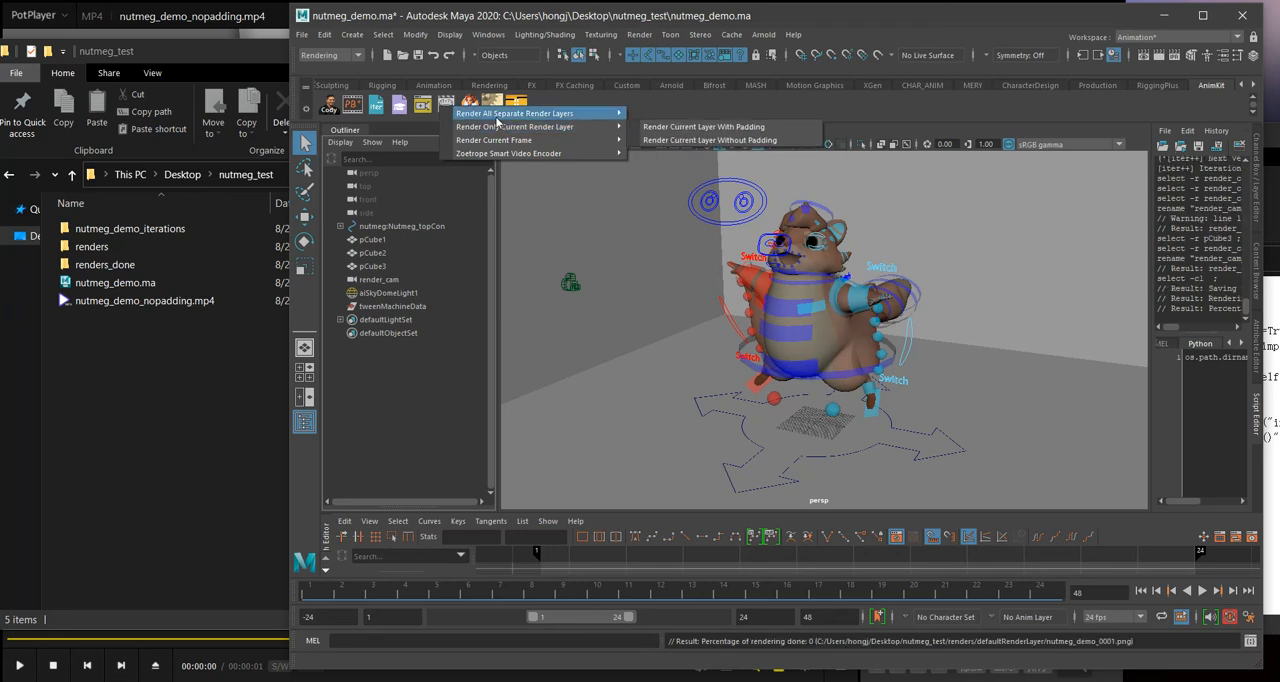
mouse_move(583, 118)
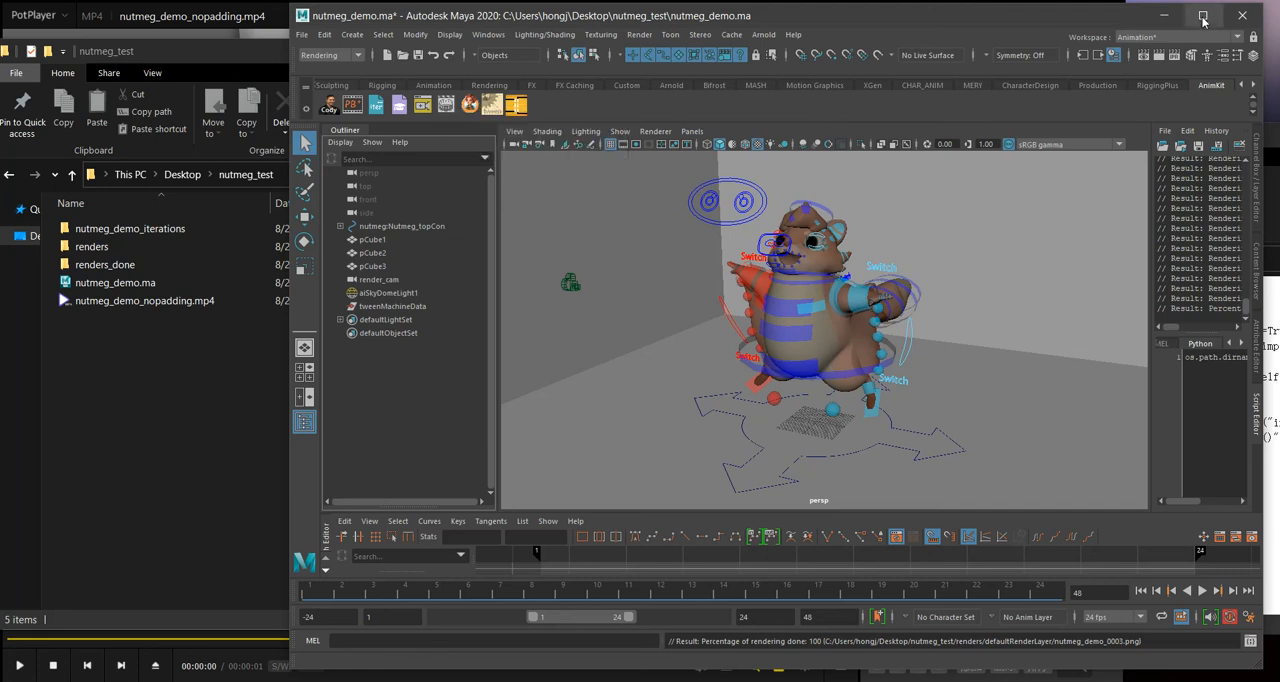
Step: Maximize the Maya window, inspect the scene's layers in Render Setup, and close it
click(1199, 17)
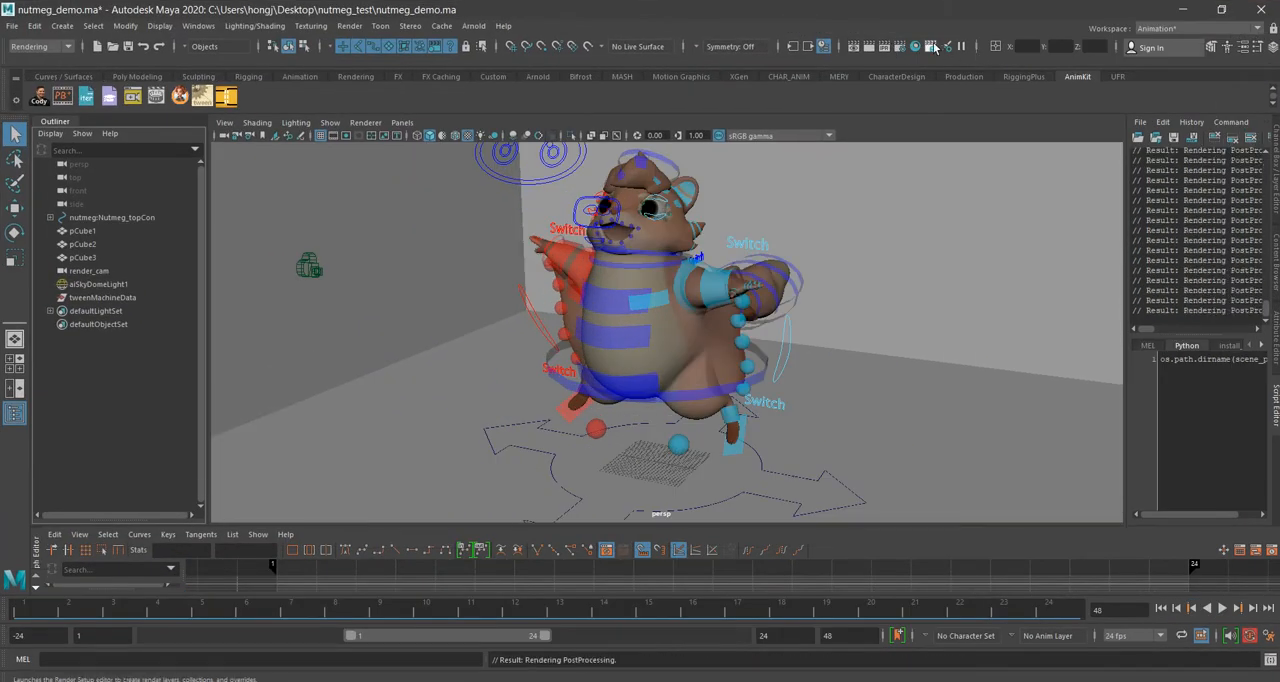
click(931, 47)
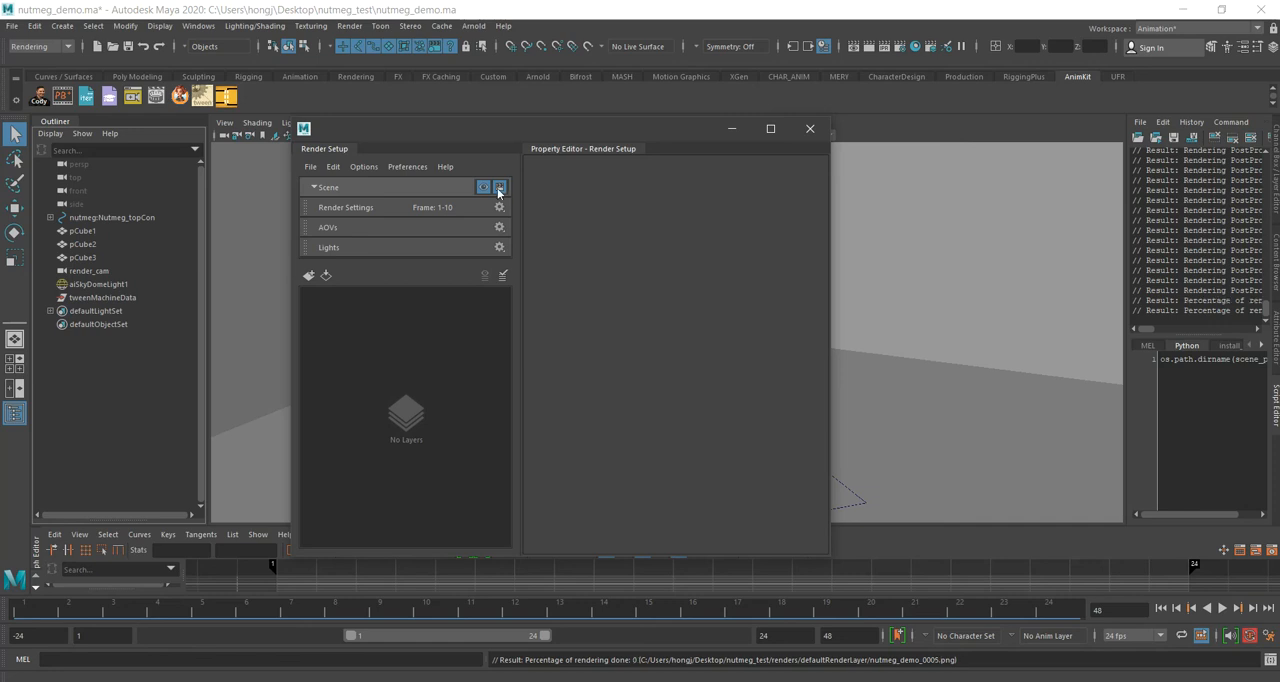
click(809, 130)
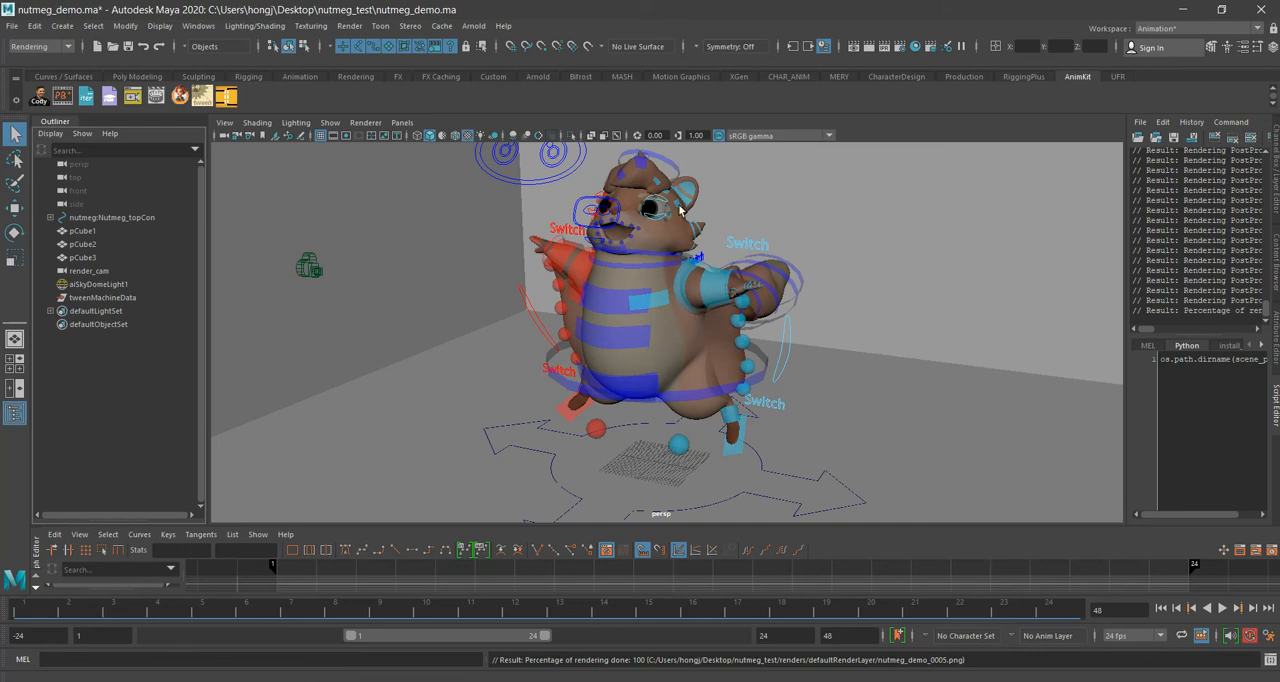
Step: Shorten the playback range to frames 1 to 3
click(225, 681)
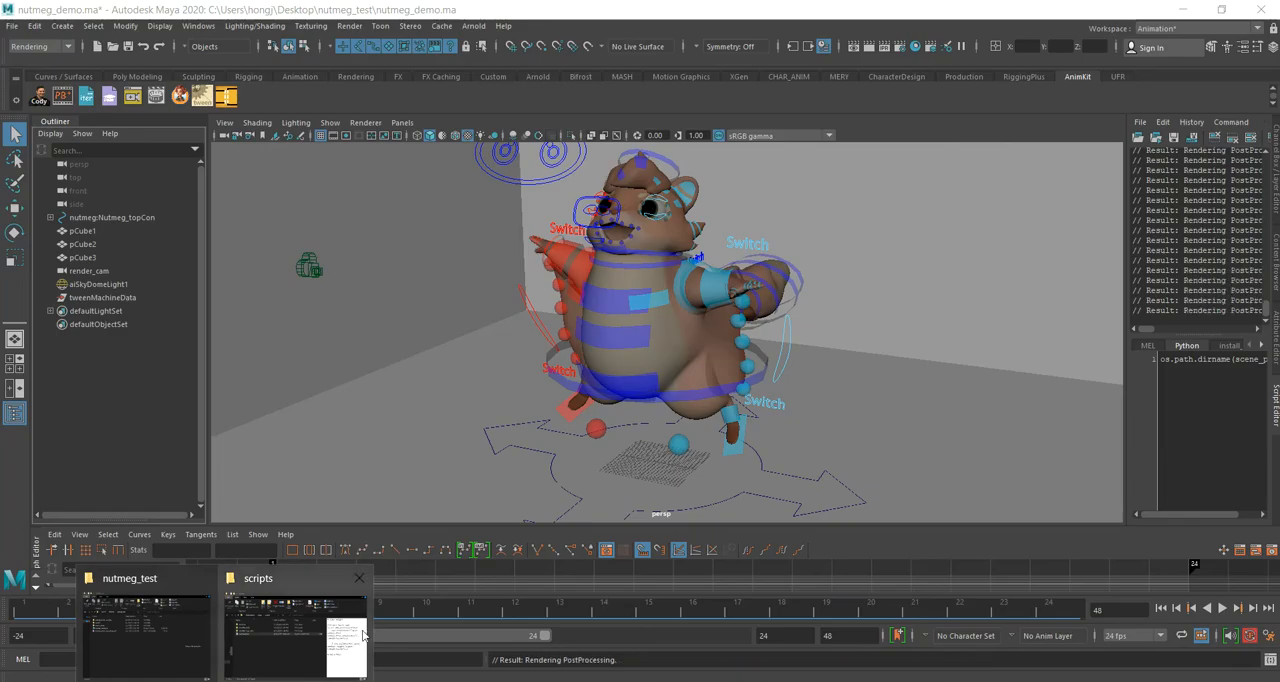
click(545, 640)
drag(545, 637, 373, 646)
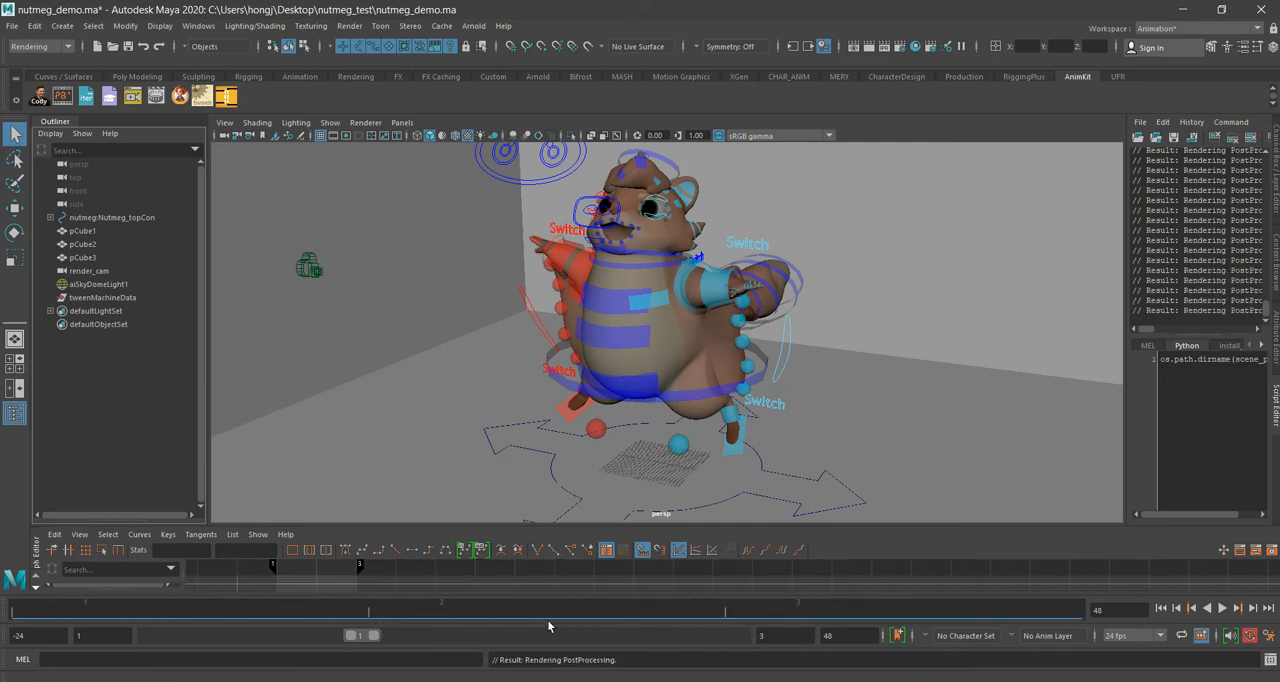
click(94, 637)
click(773, 636)
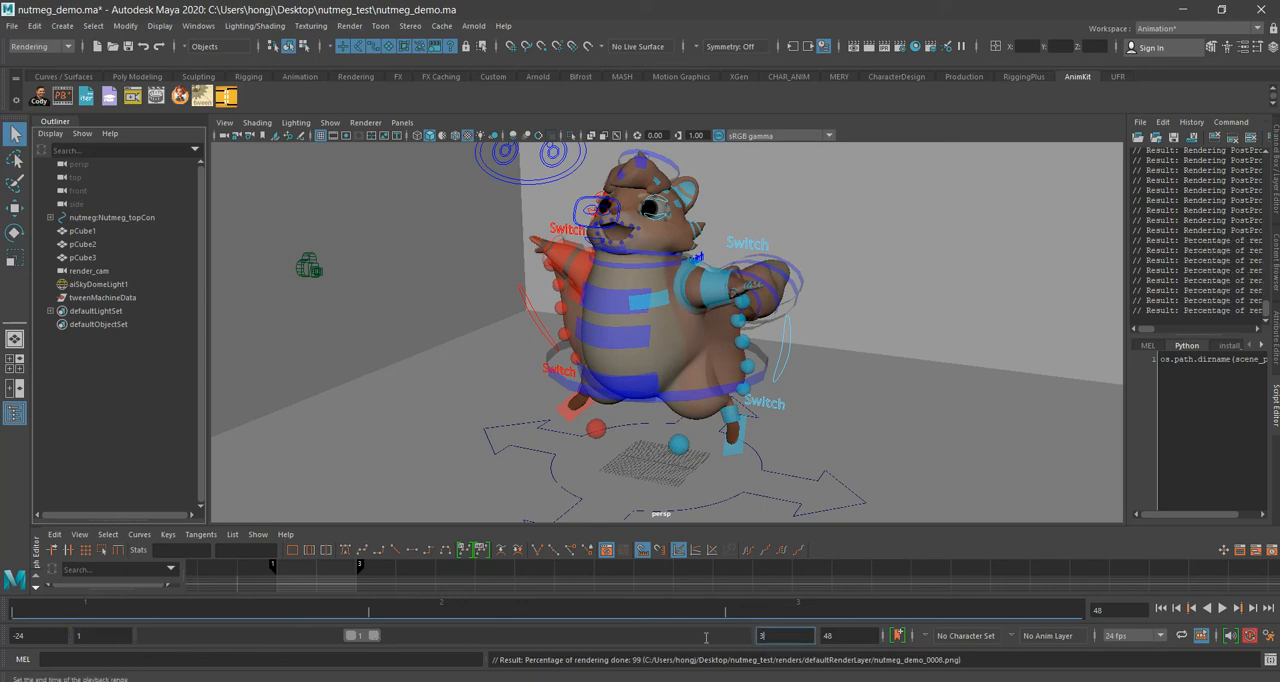
Step: Restore the Maya window to a smaller size and open renders/defaultRenderLayer in File Explorer to check the batch-rendered PNG frames
drag(591, 8, 847, 28)
click(187, 371)
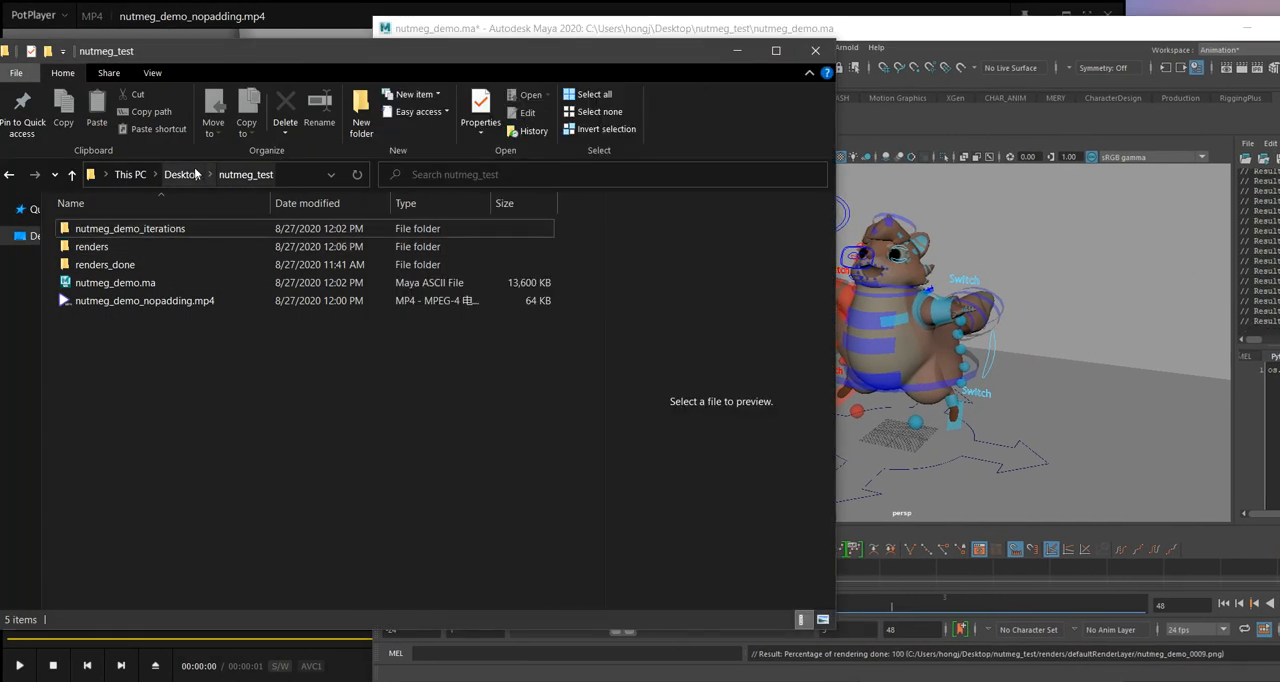
click(163, 245)
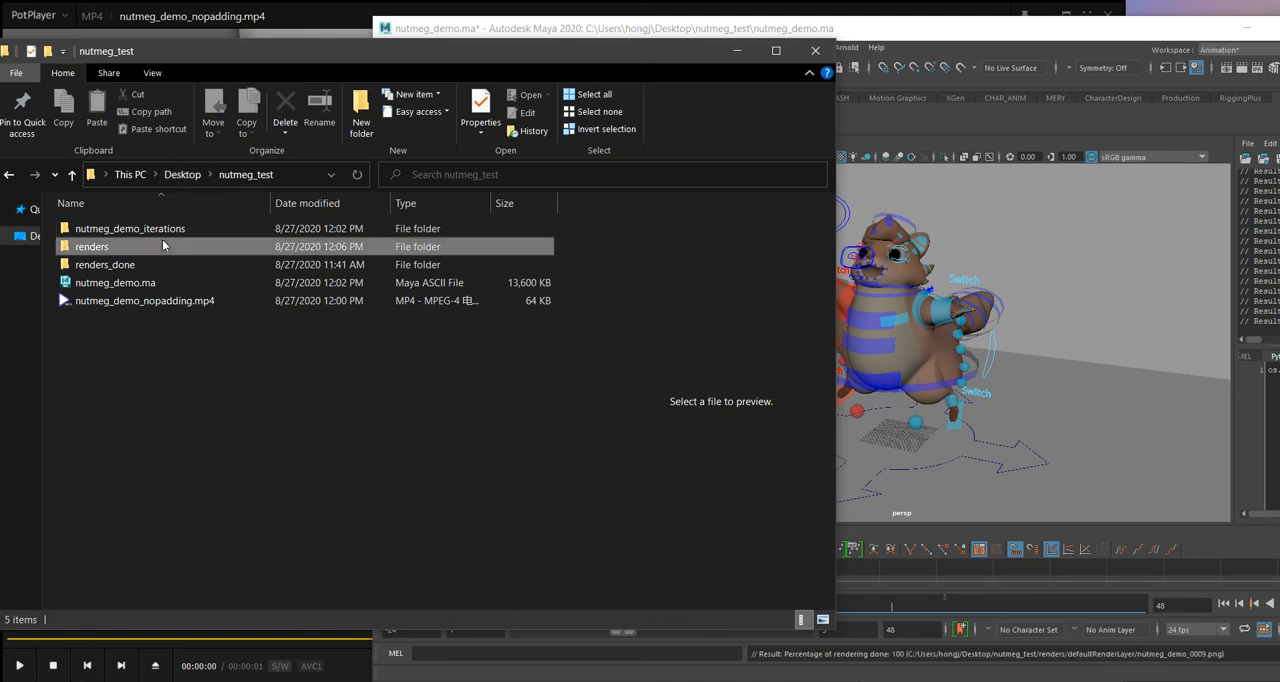
double_click(163, 245)
double_click(165, 232)
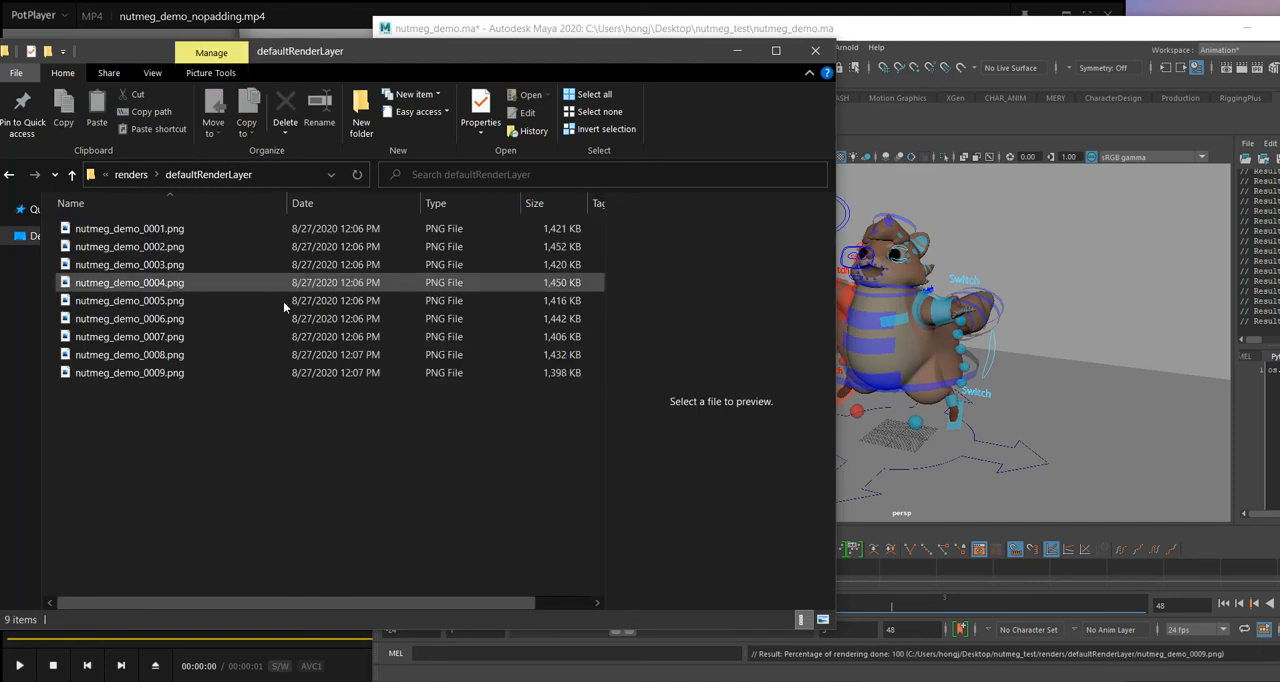
Step: Go back to the nutmeg_test folder and delete the renders folder
click(131, 175)
click(176, 175)
click(146, 176)
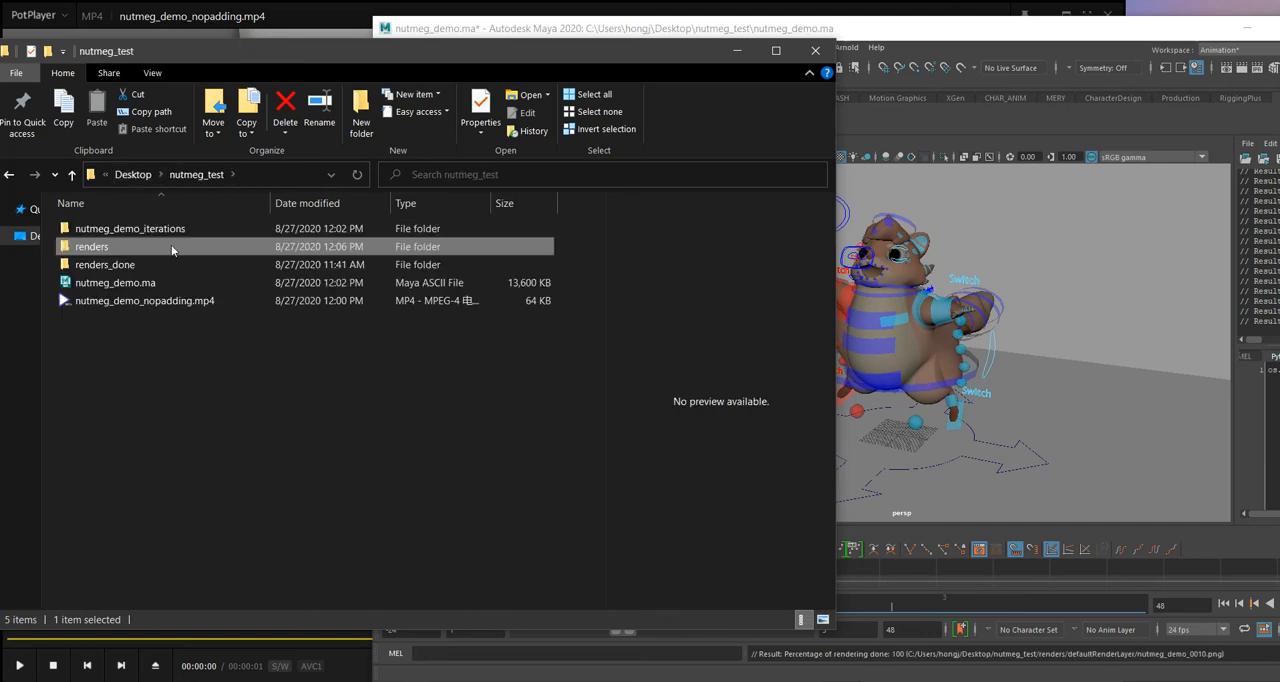
key(Delete)
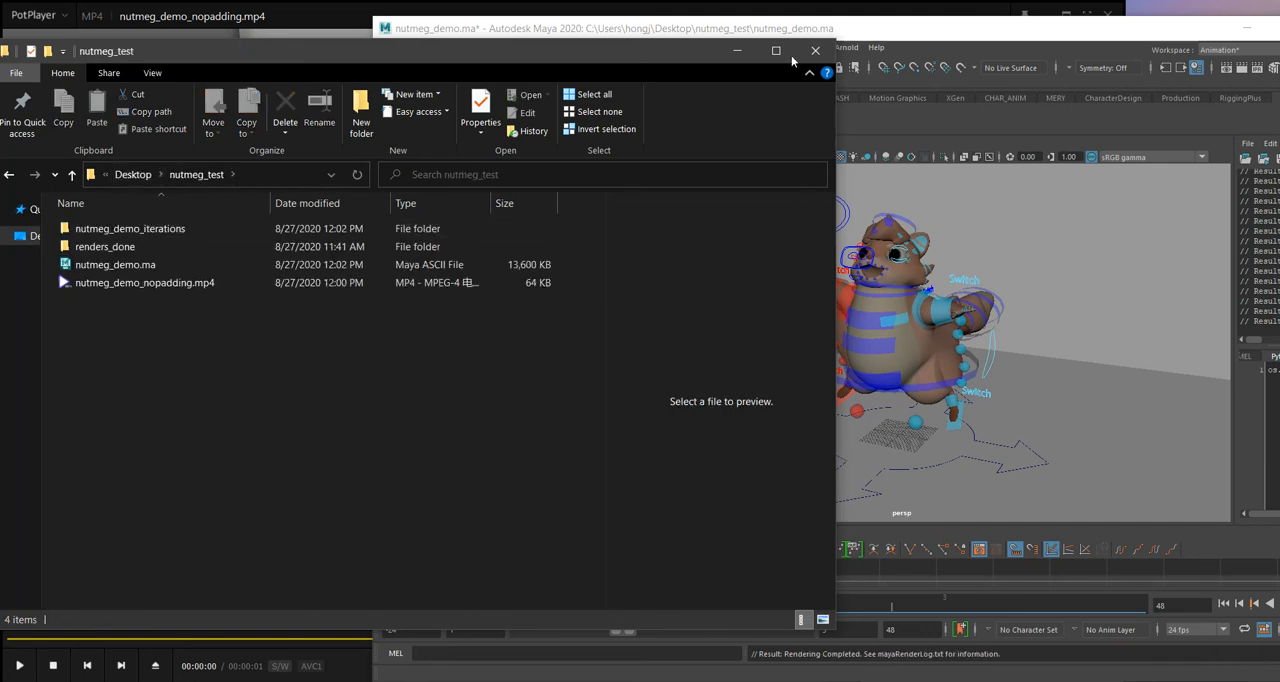
Step: Return to Maya, run render_cam+, and render only the current layer without padding for frames 1 to 3 with Zoetrope
click(858, 30)
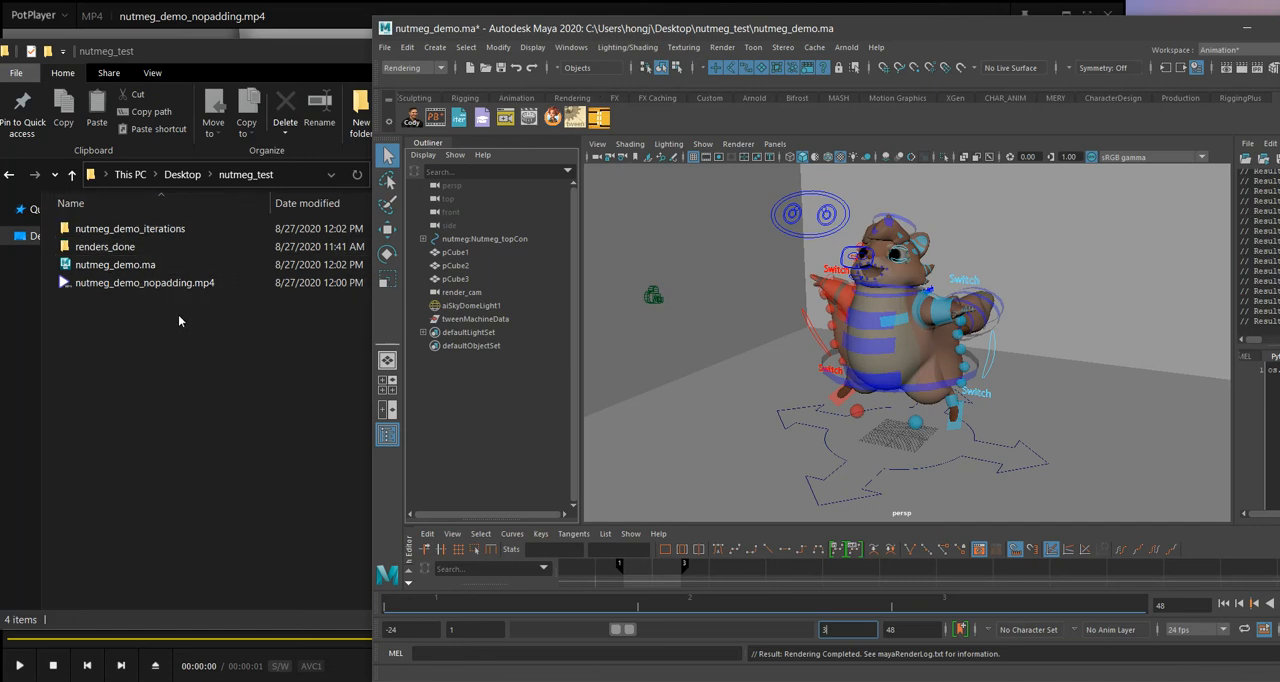
click(507, 119)
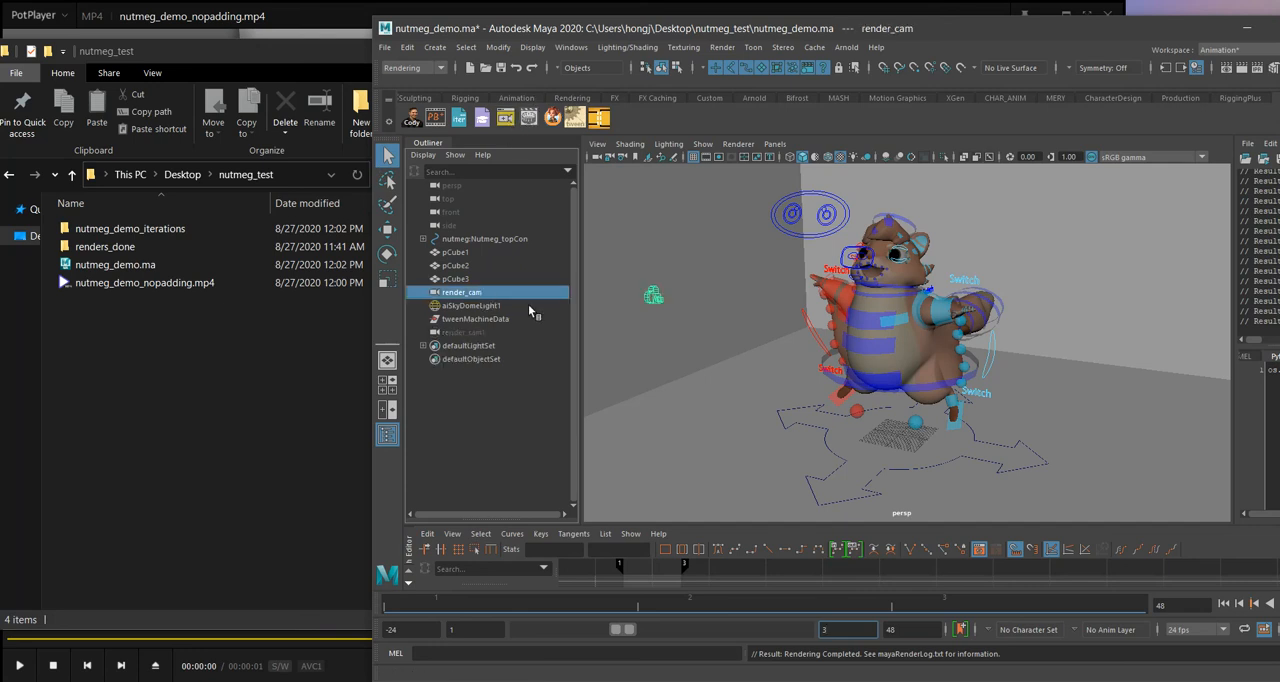
click(549, 118)
mouse_move(640, 144)
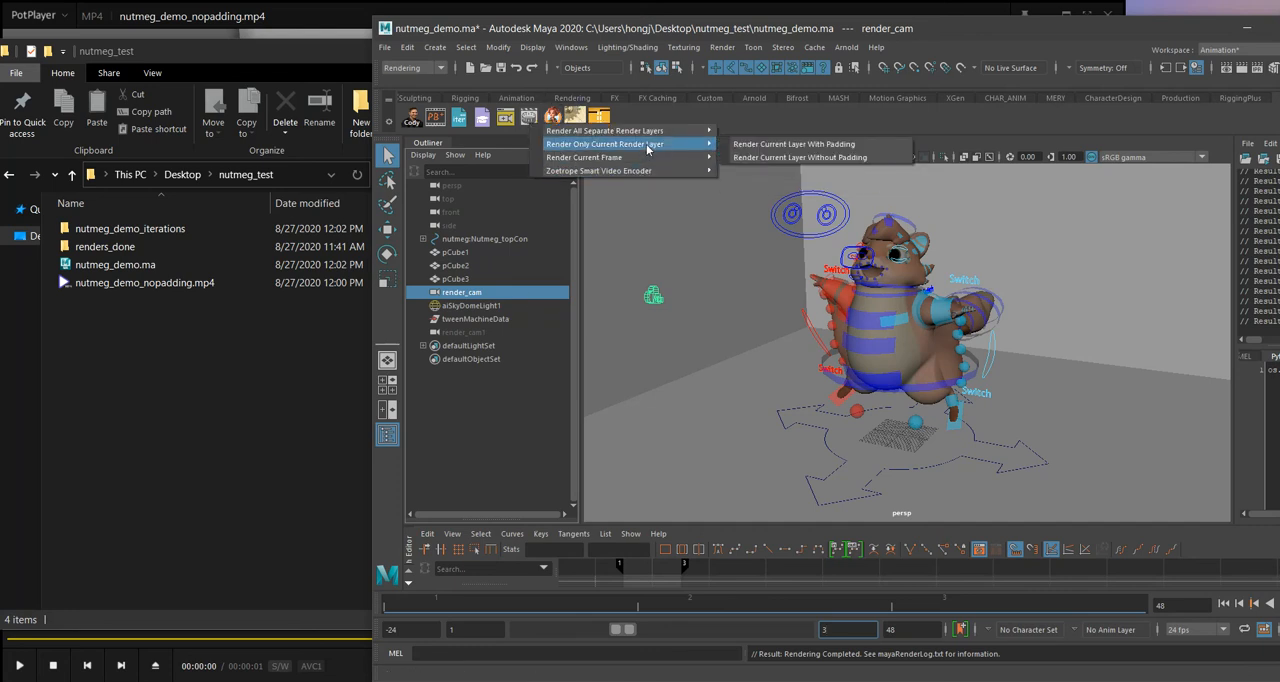
click(819, 158)
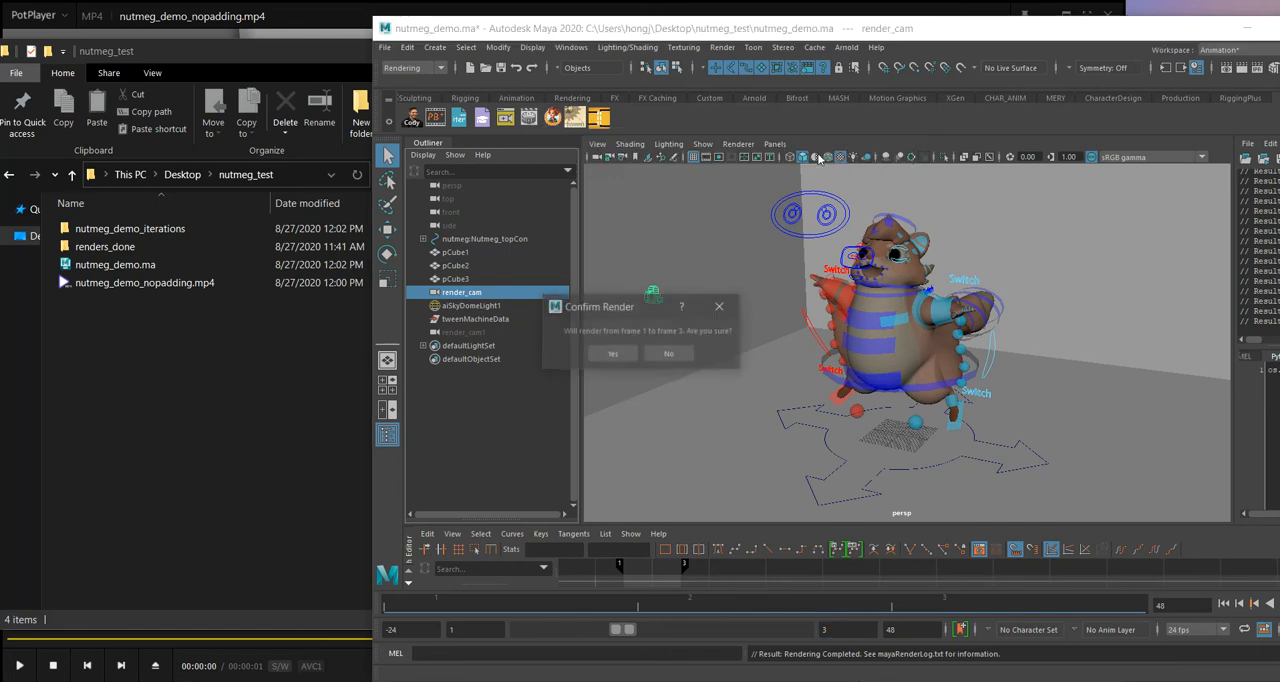
drag(626, 309, 573, 272)
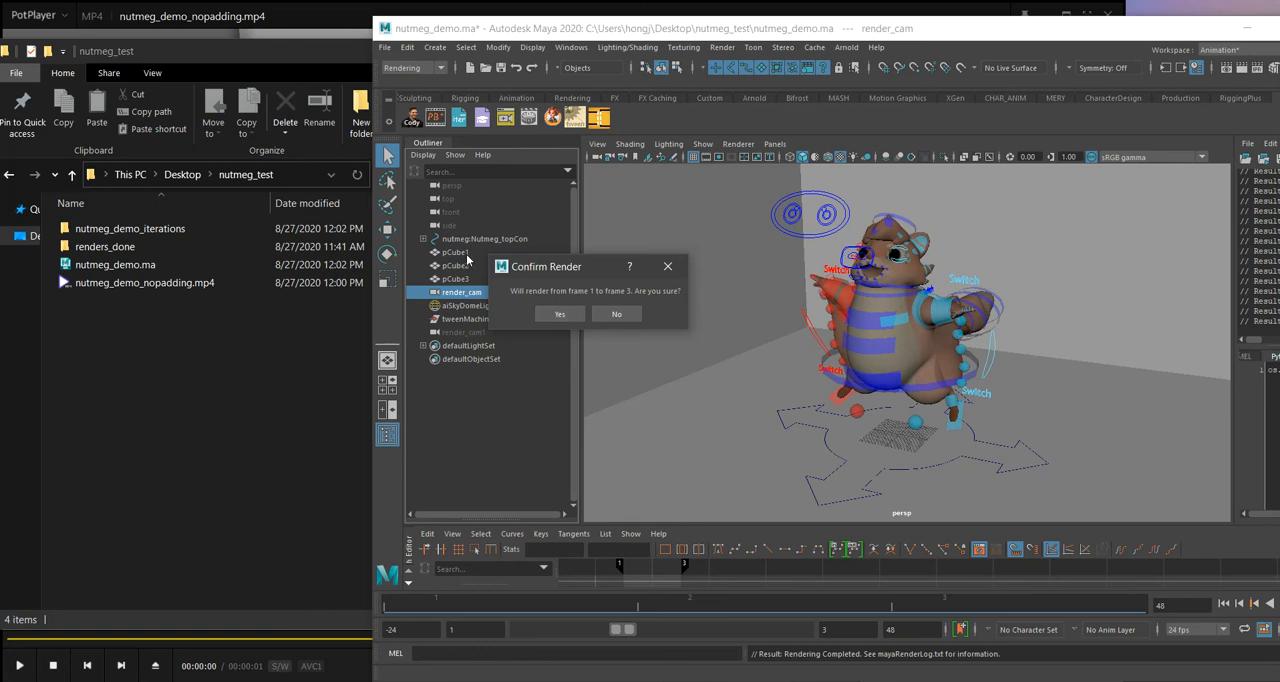
click(552, 316)
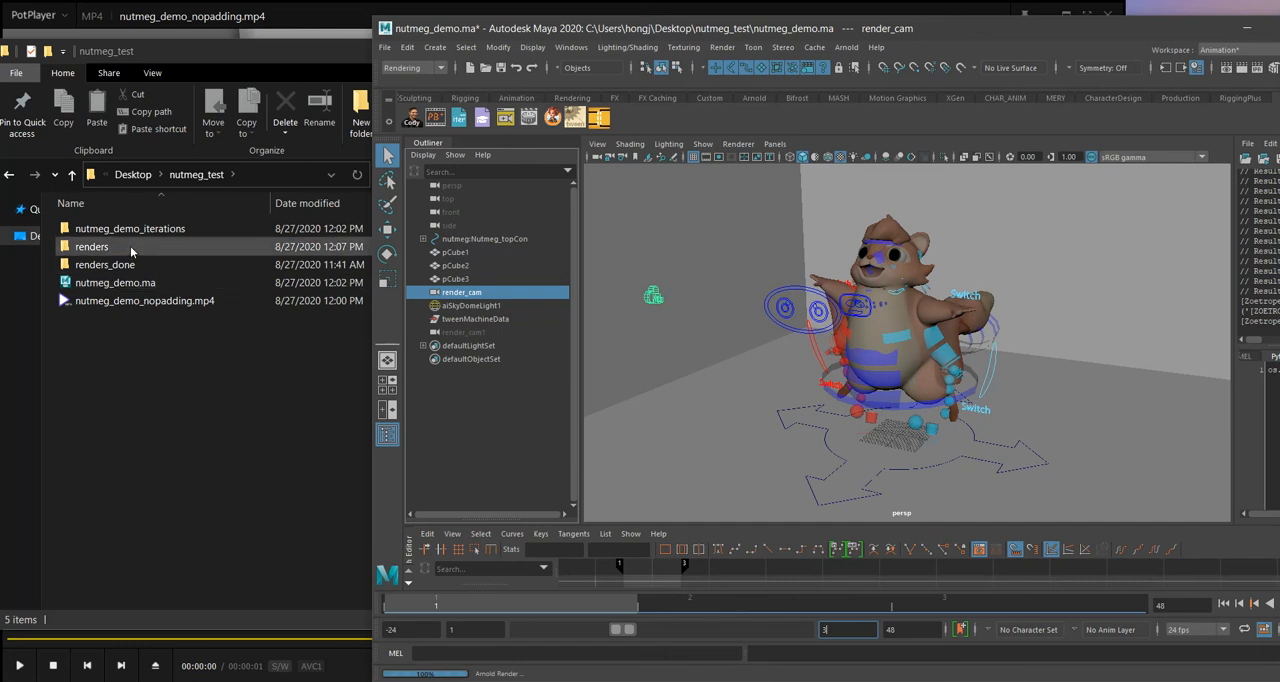
Step: Switch to File Explorer and open the renders/defaultRenderLayer folder to check the rendered TIF frames
click(171, 416)
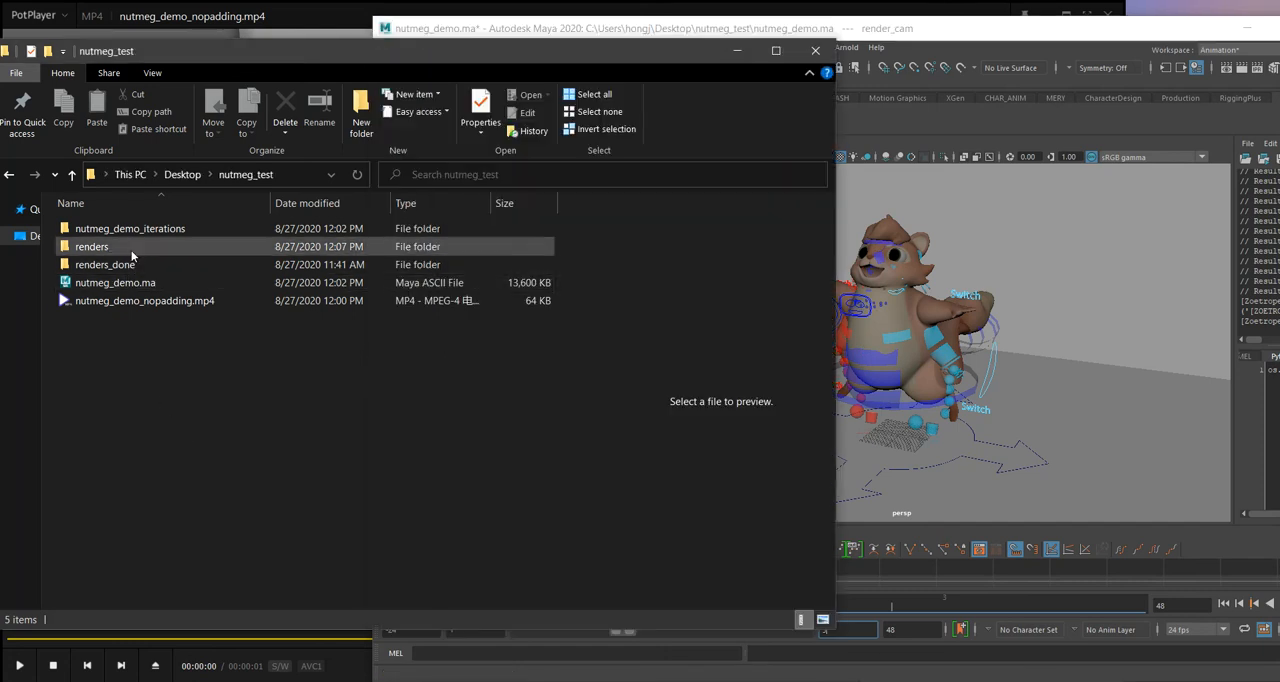
click(131, 250)
double_click(131, 252)
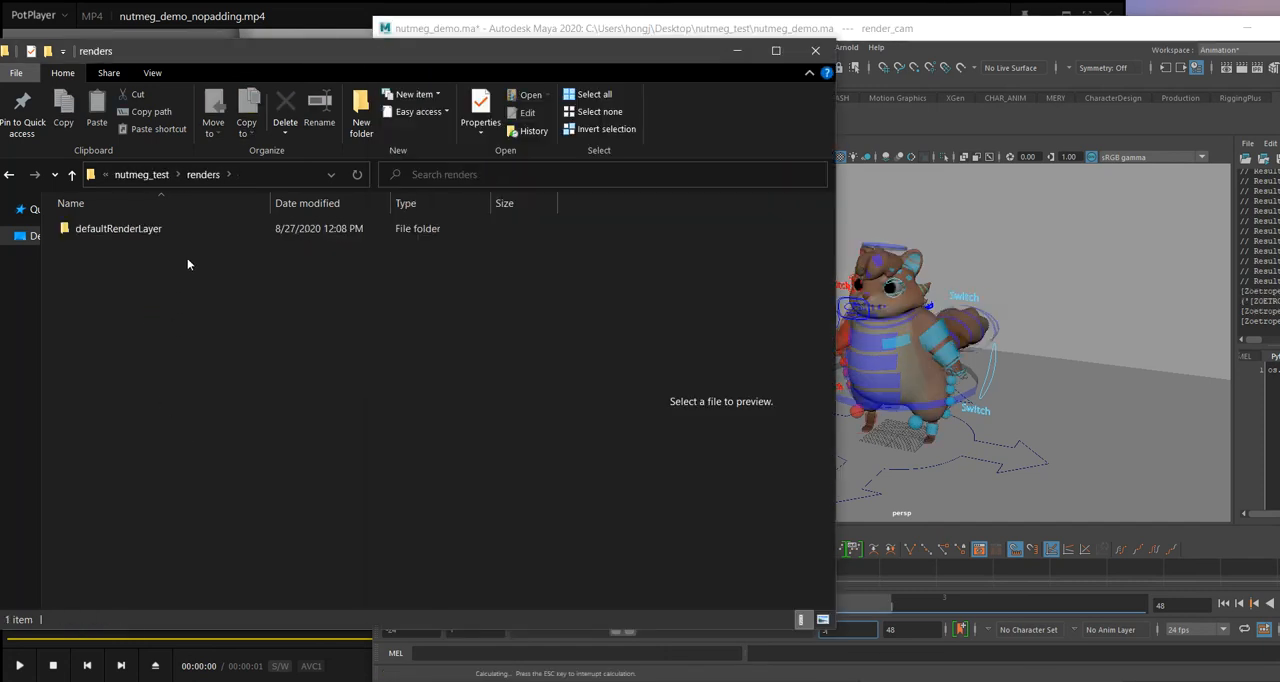
double_click(96, 230)
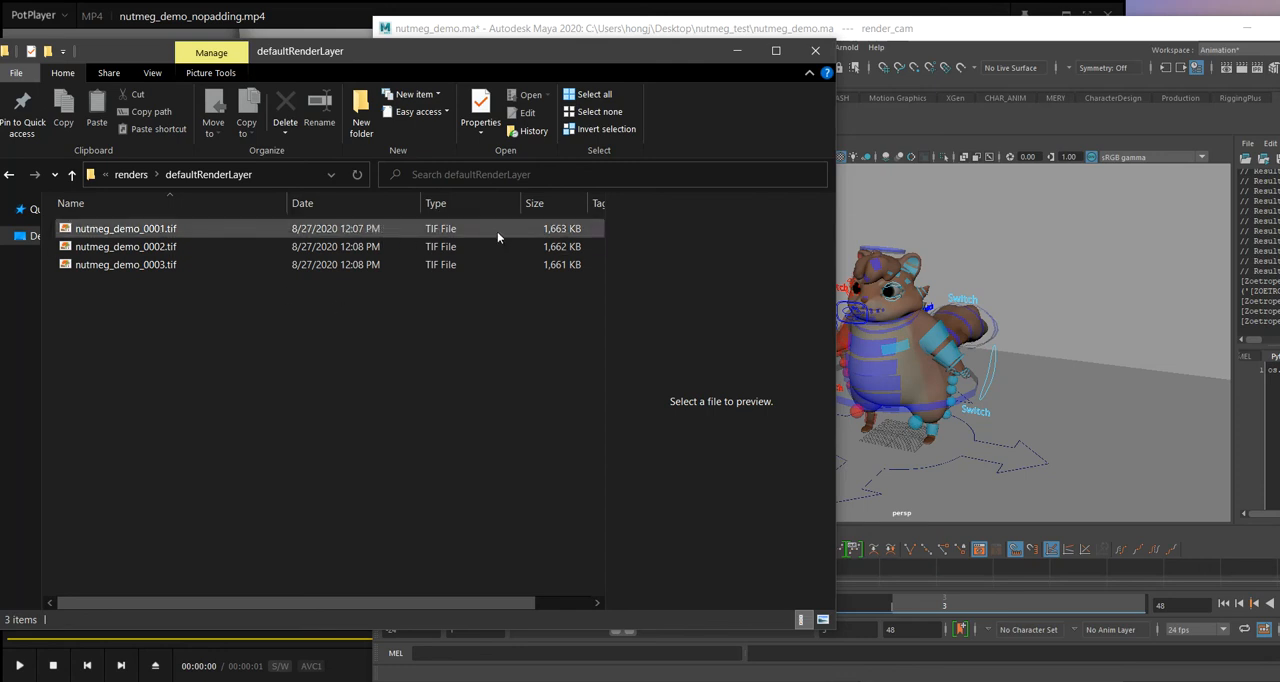
Step: Return to Maya, dismiss the Zoetrope task-finished message, and maximize the Maya window
click(710, 32)
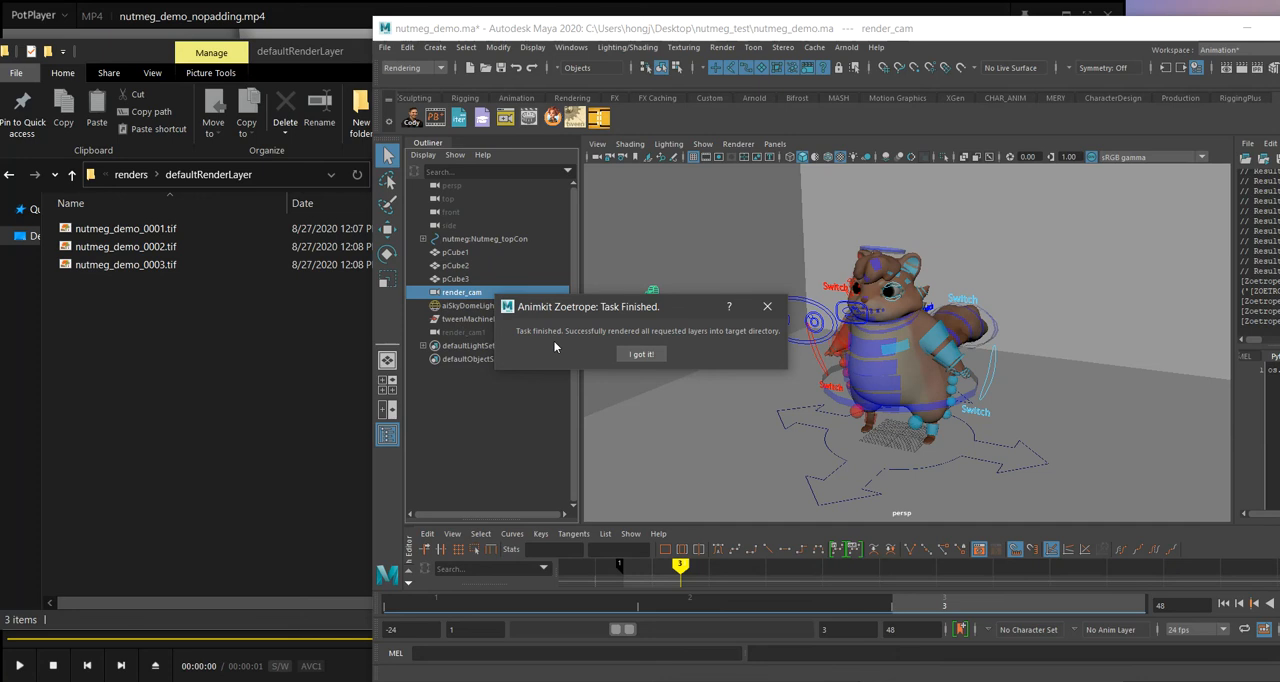
click(648, 355)
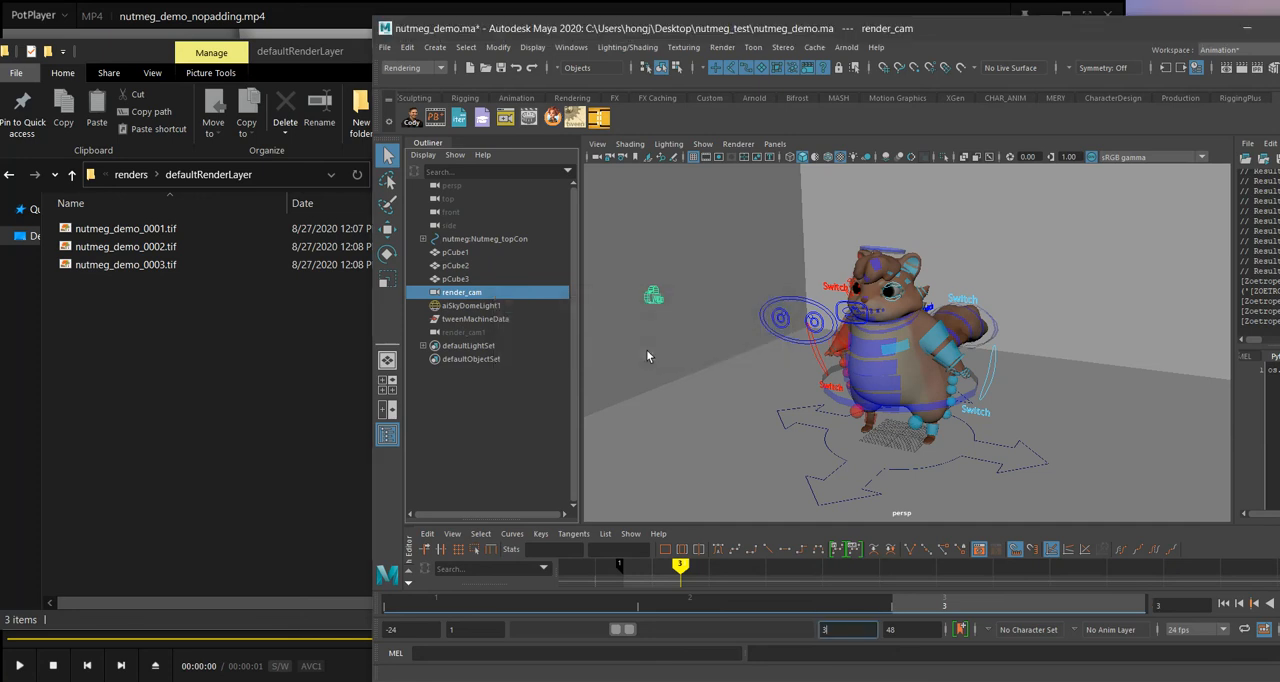
double_click(872, 28)
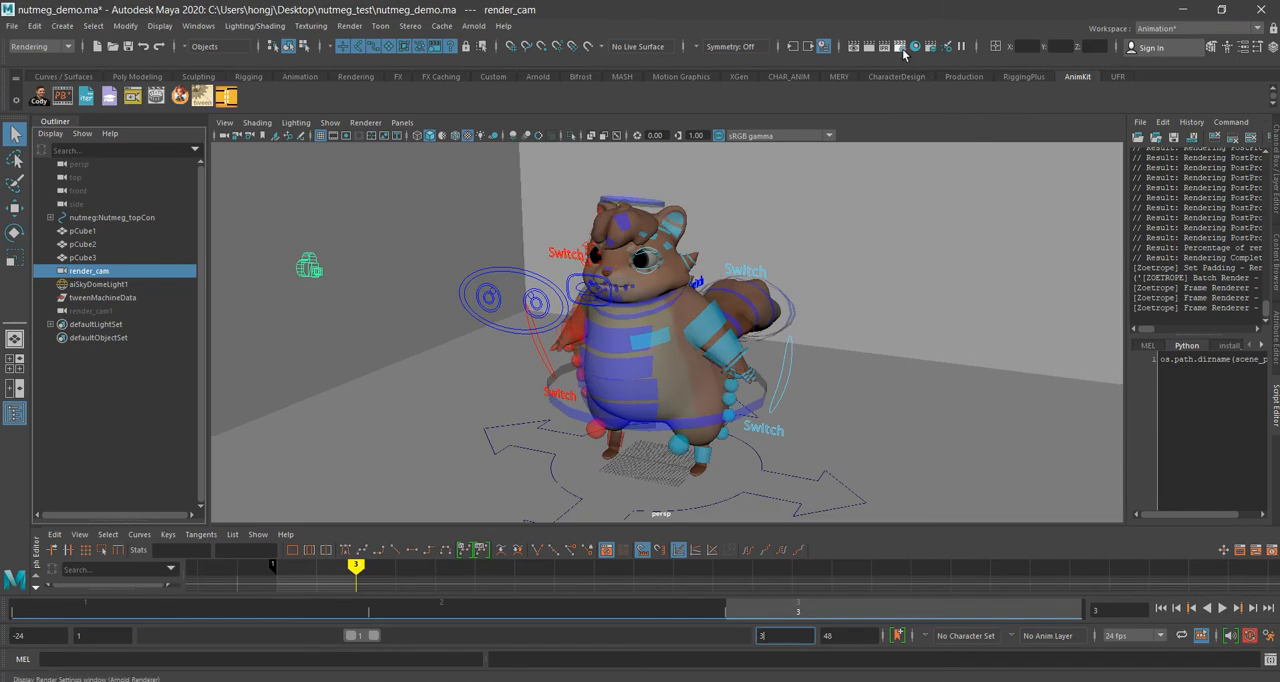
Step: Set the Frame/Animation ext in the Render Settings to name (Single Frame), then close the settings
click(917, 54)
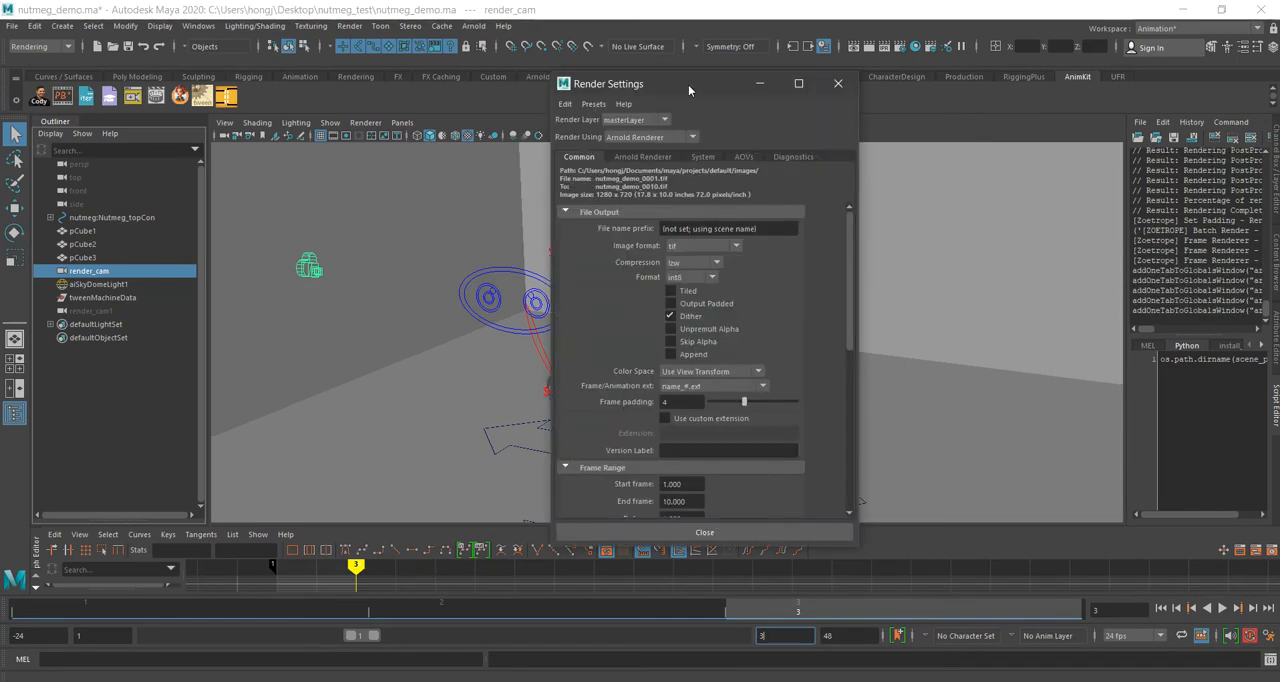
drag(690, 84, 571, 133)
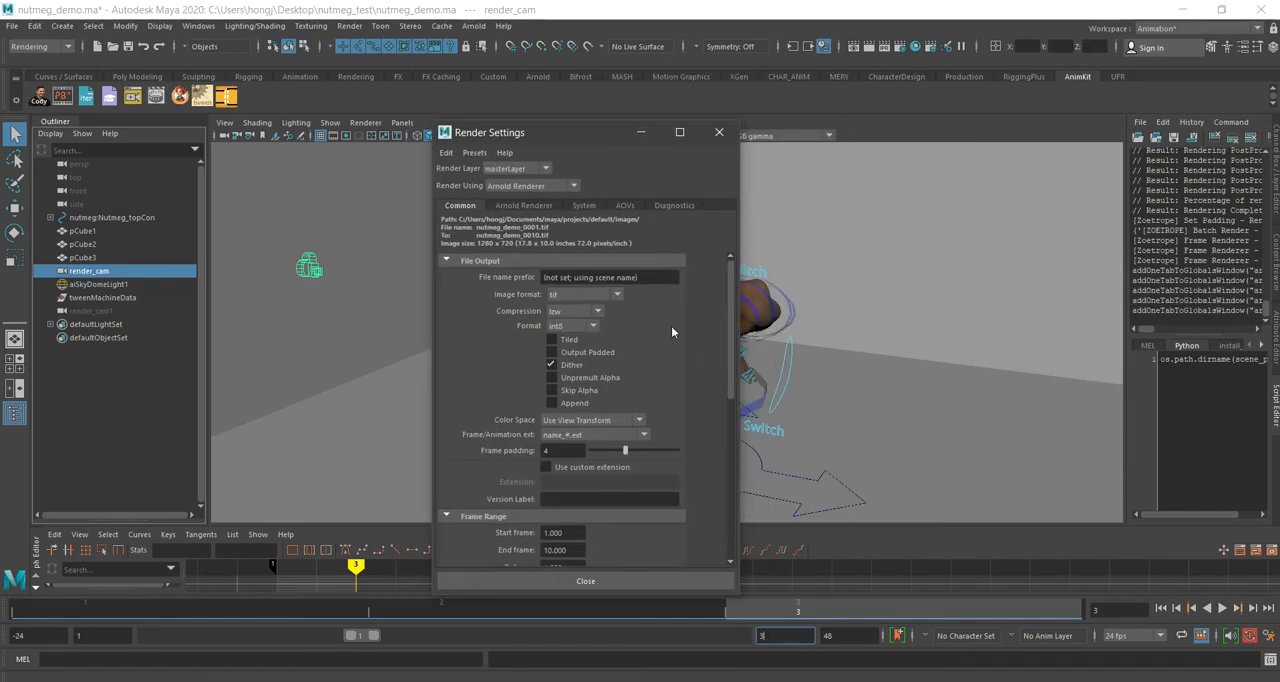
click(592, 437)
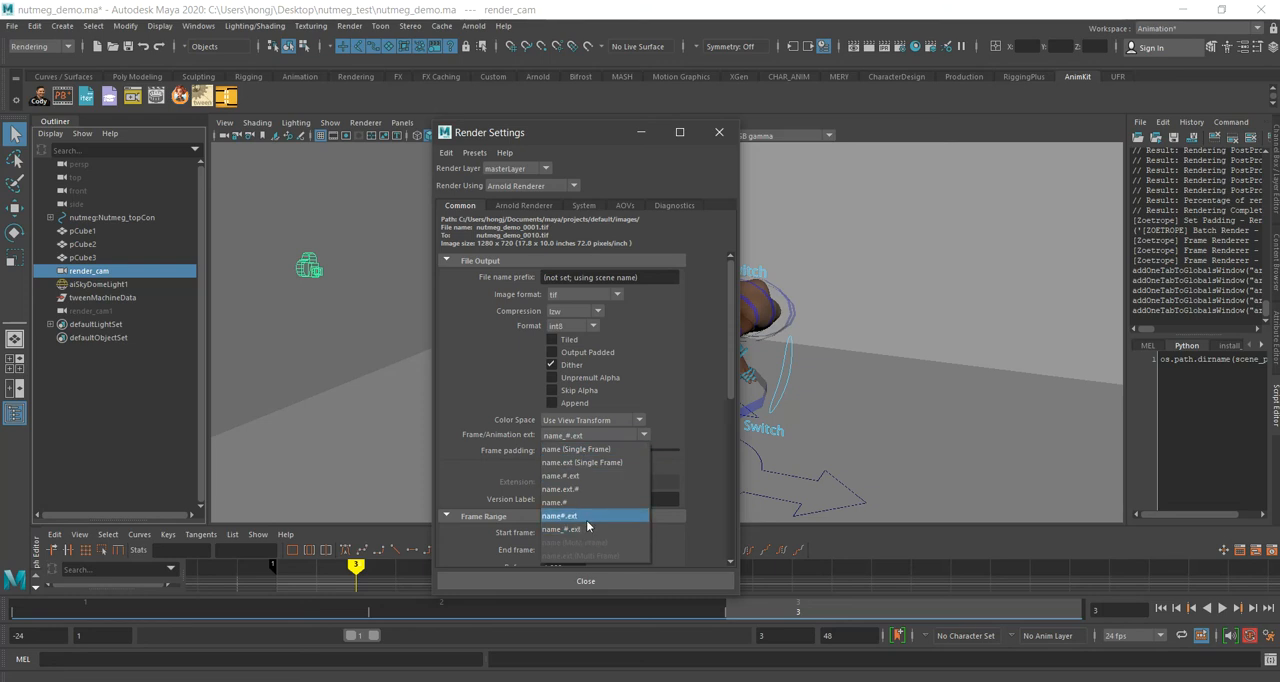
click(572, 451)
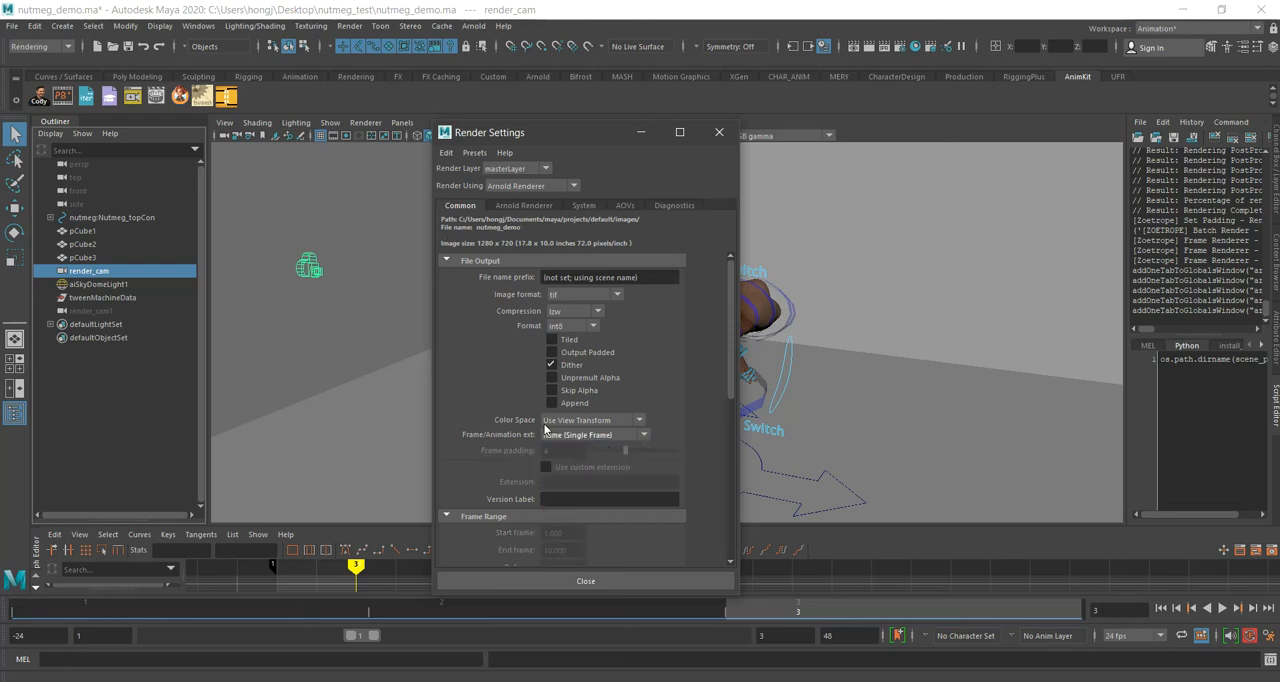
scroll(545, 430, down, 5)
scroll(563, 375, up, 5)
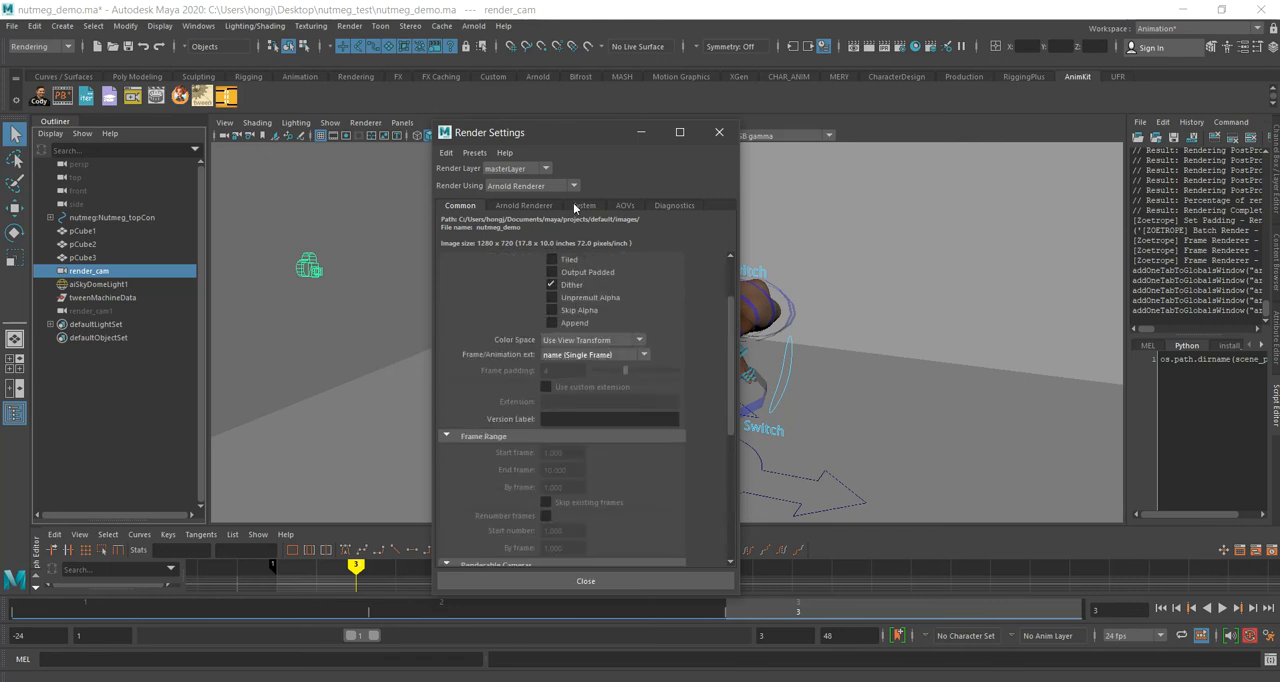
scroll(545, 335, up, 2)
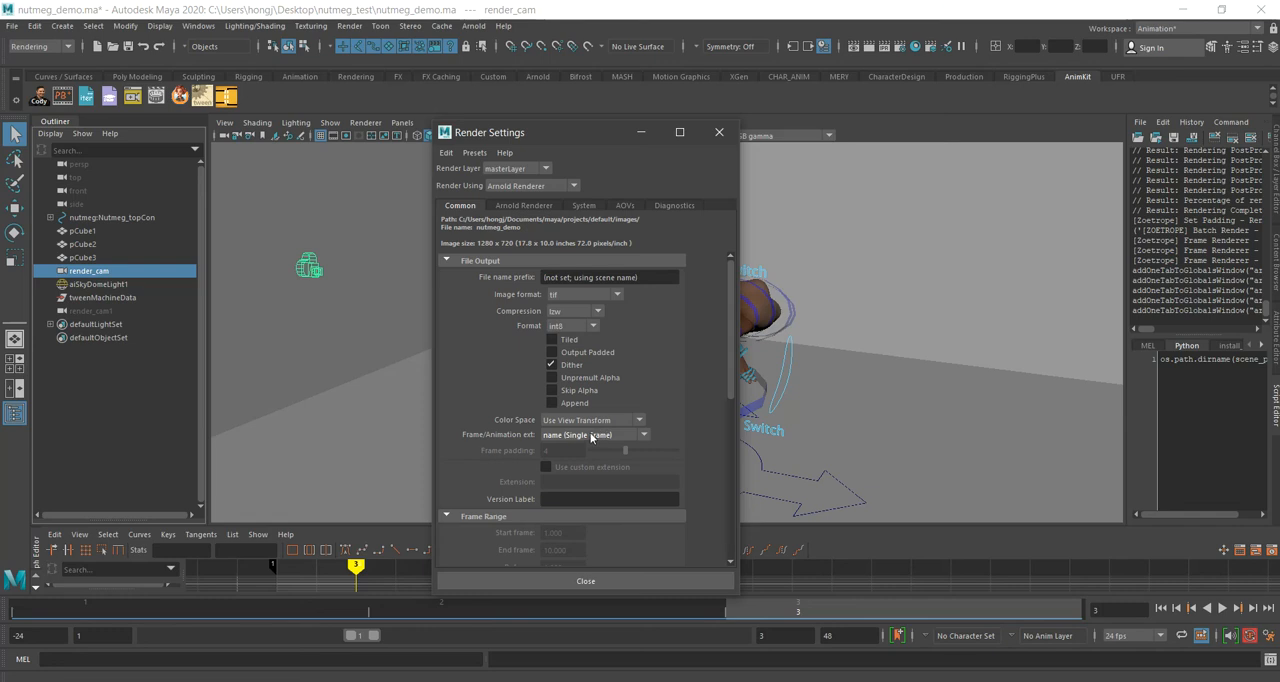
click(534, 576)
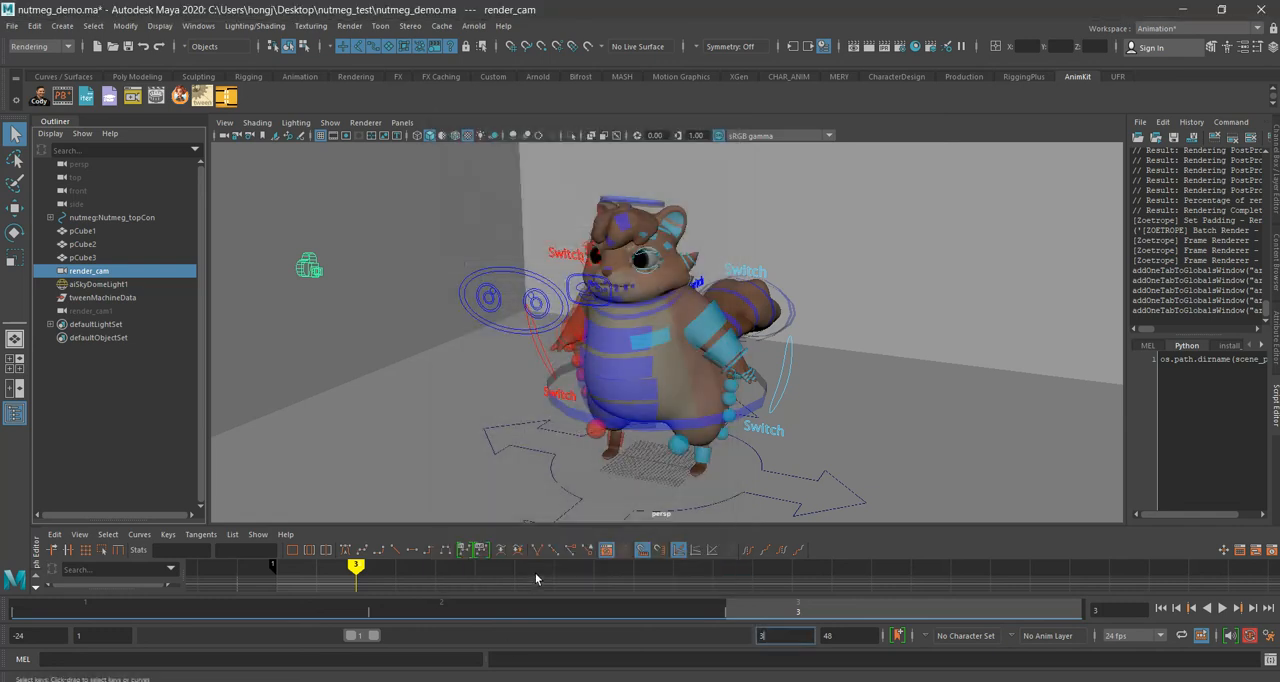
Step: Look through Zoetrope's Render Current Frame options and restore the Maya window to a smaller size beside File Explorer
click(156, 95)
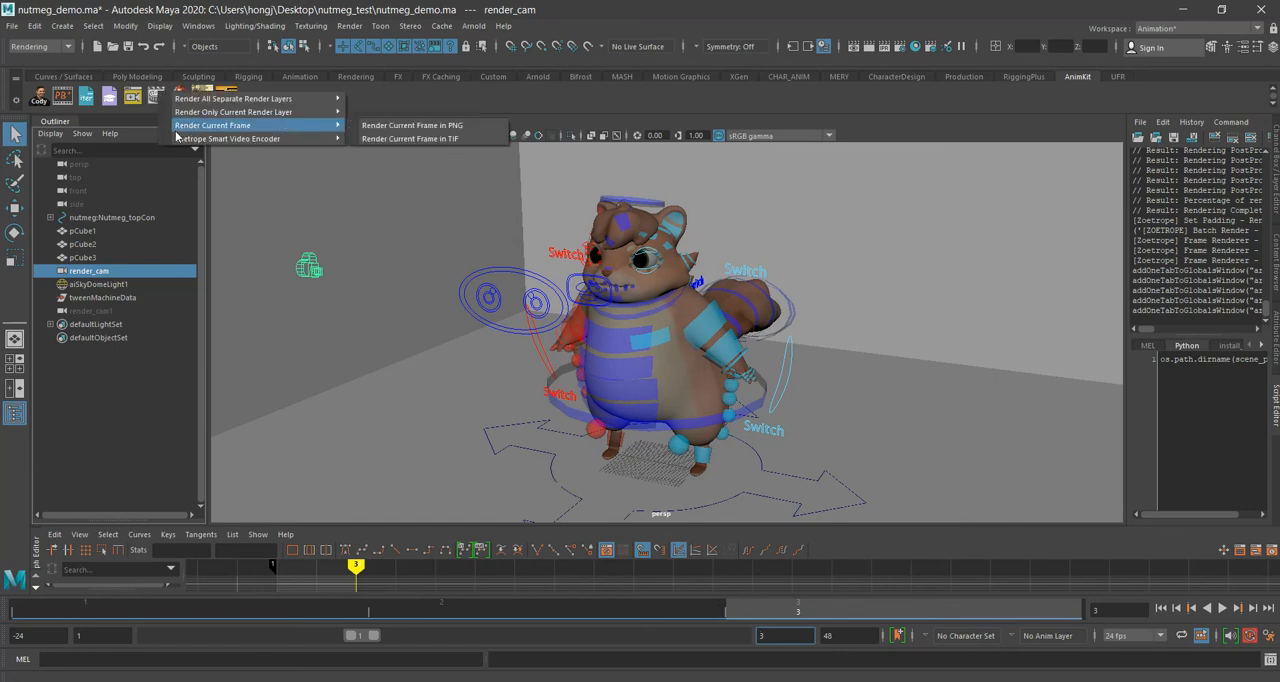
mouse_move(220, 125)
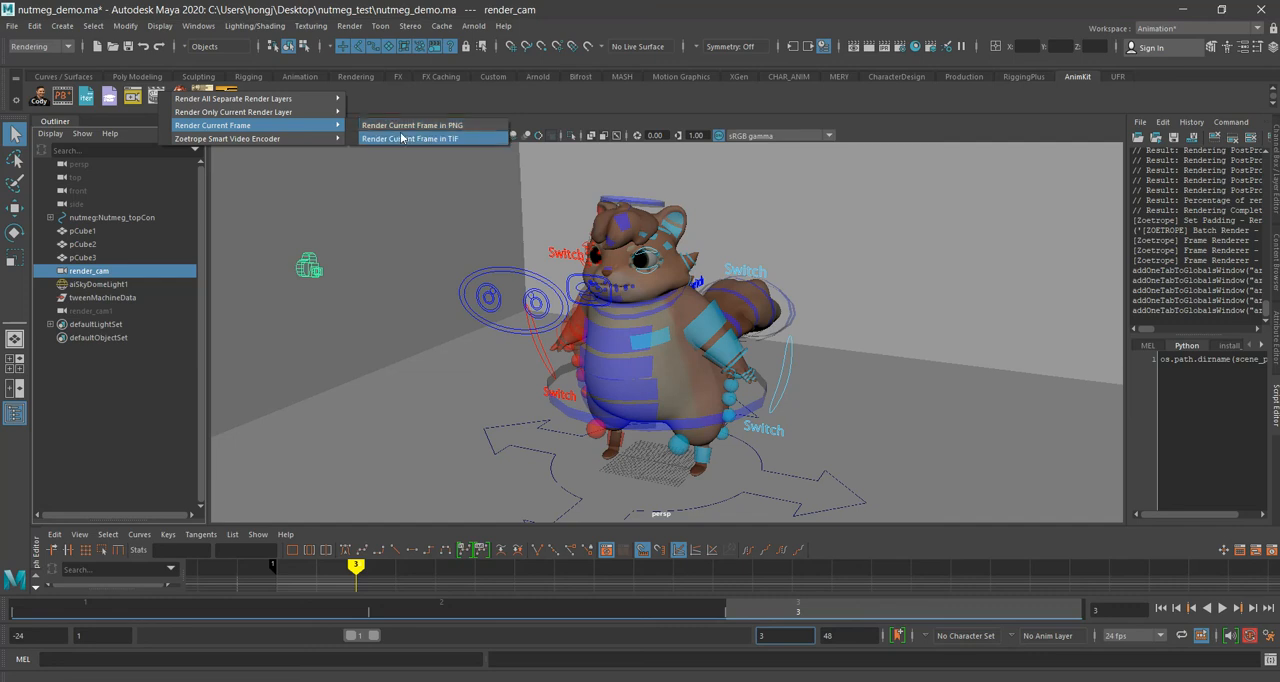
click(424, 6)
drag(467, 9, 742, 44)
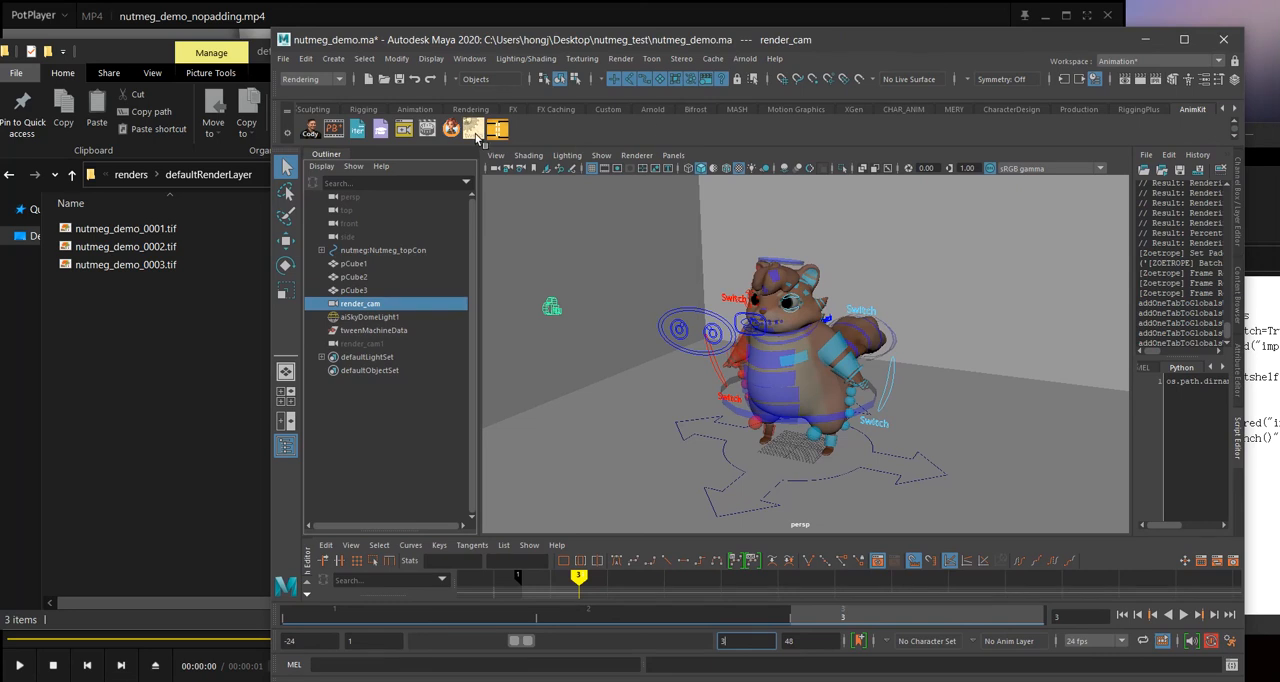
right_click(425, 132)
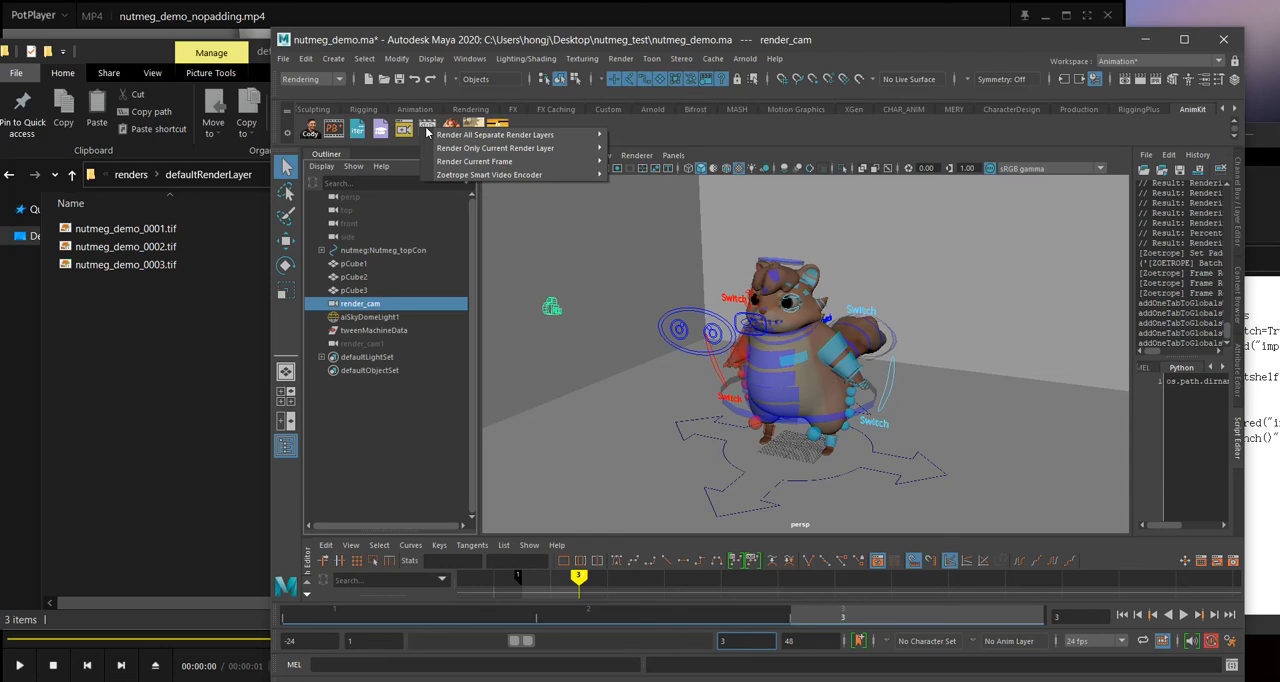
Step: Open the Arnold RenderView, examine its image-saving options for a manual frame render, and close it
click(743, 59)
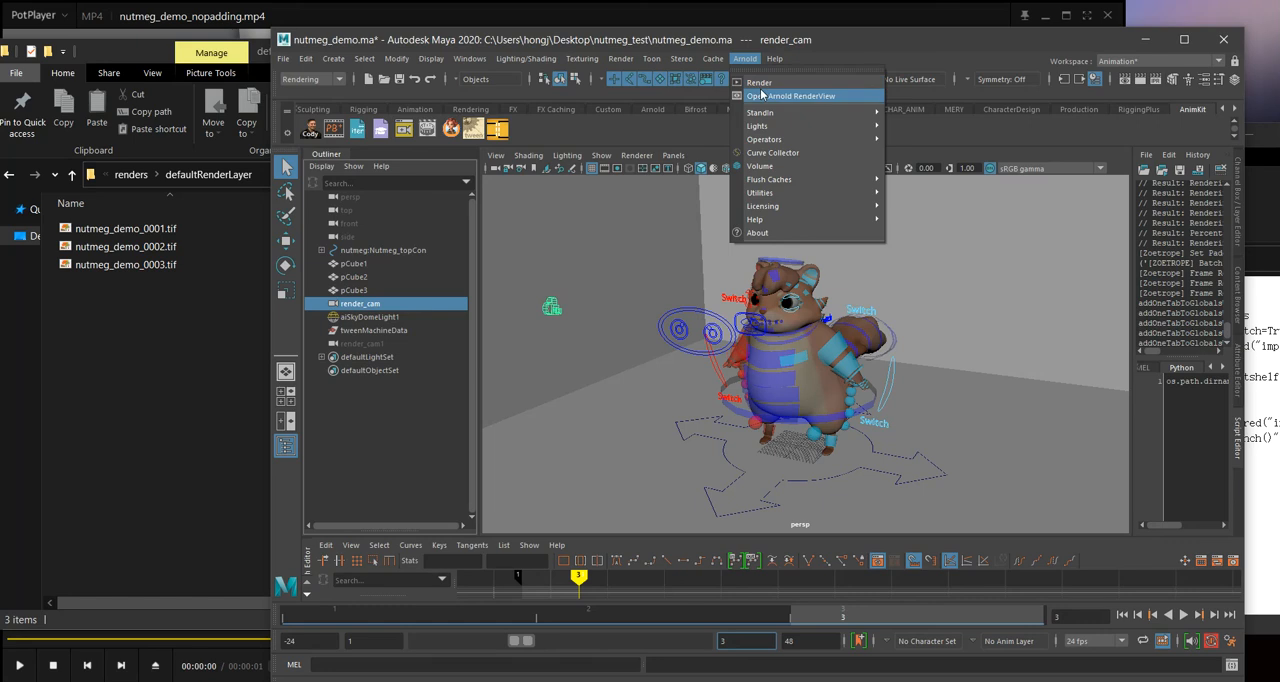
click(762, 94)
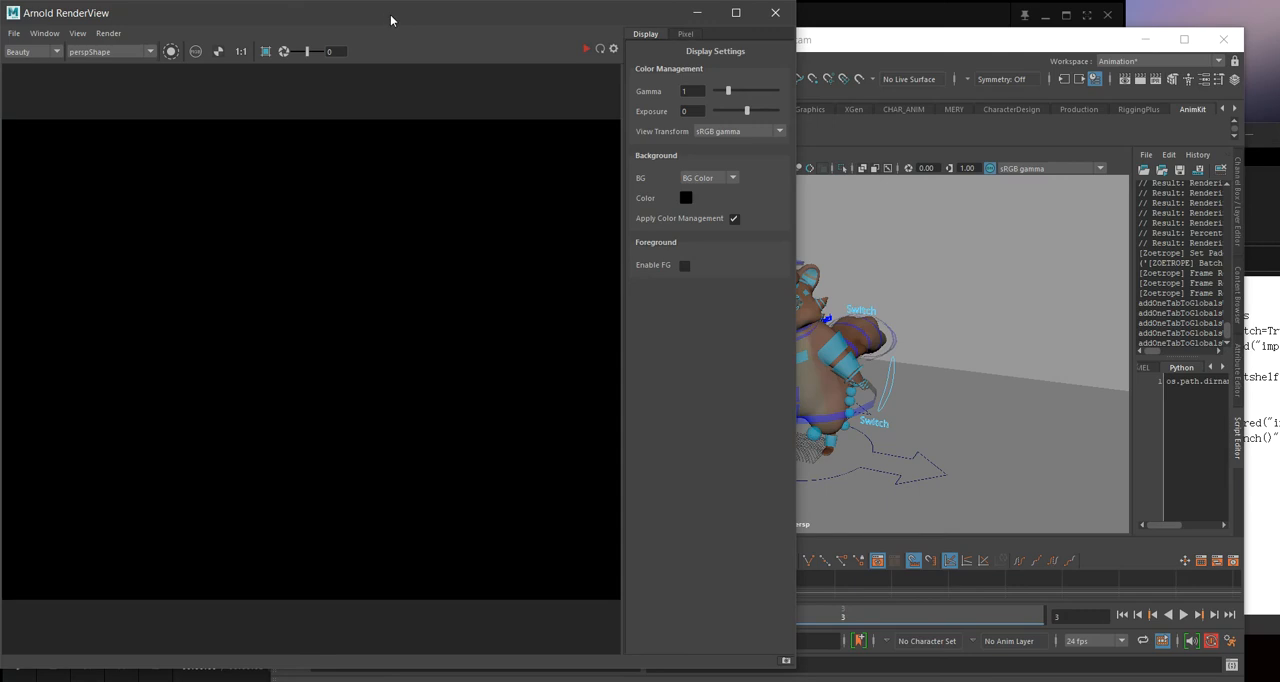
drag(390, 14, 733, 47)
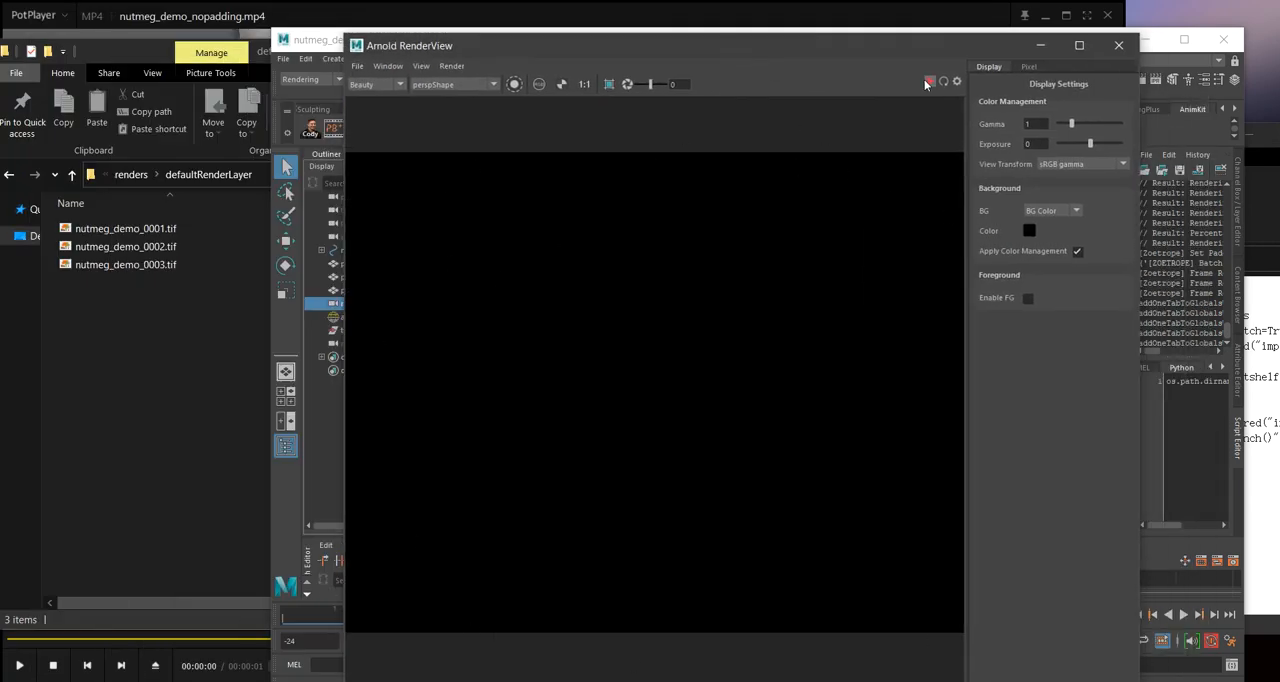
drag(924, 38, 881, 178)
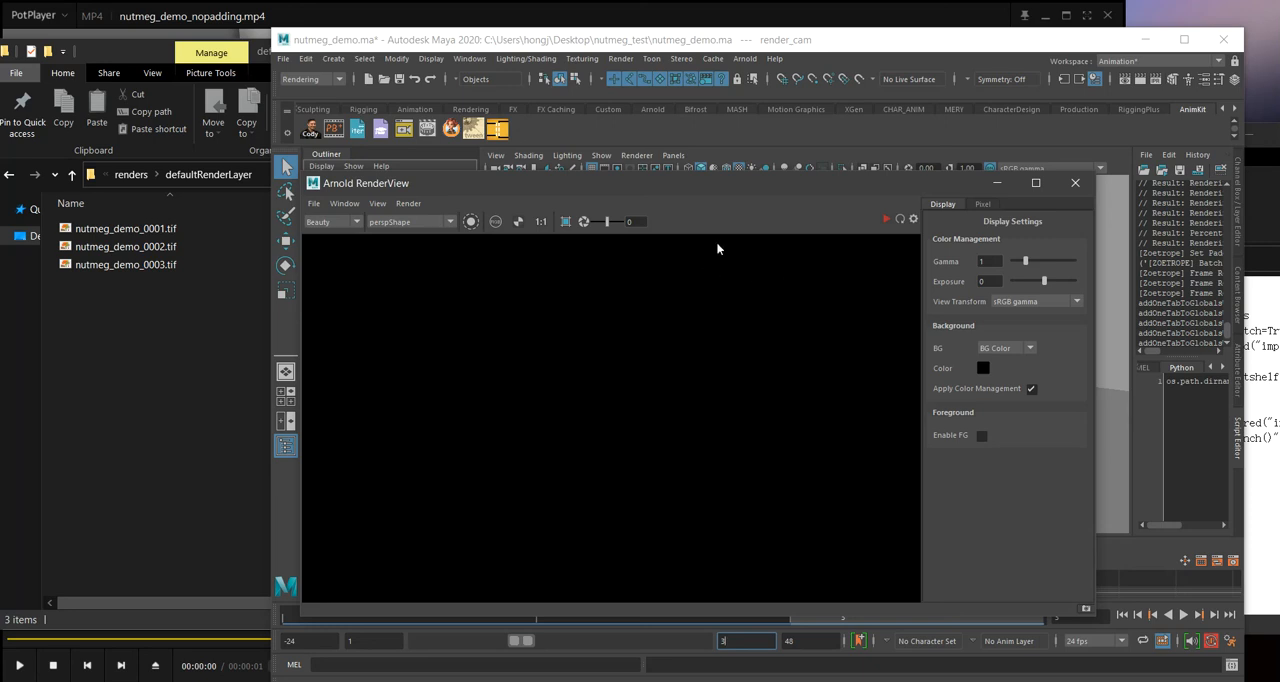
drag(718, 197, 775, 197)
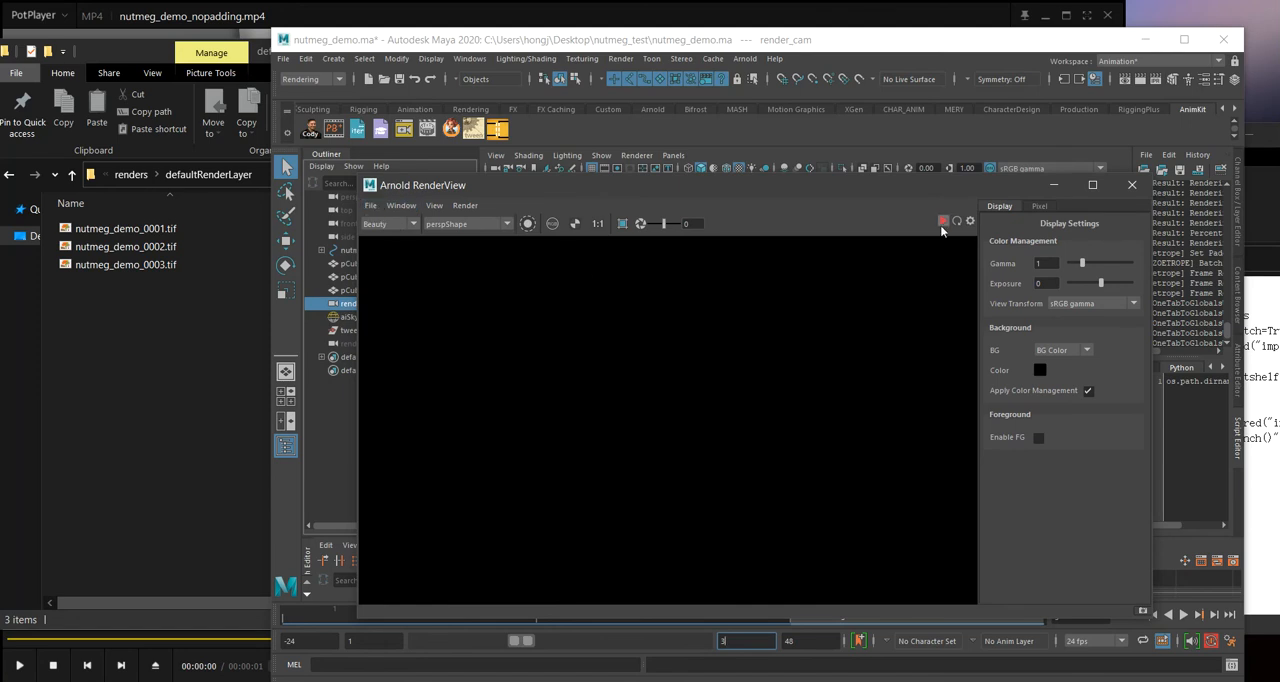
click(370, 205)
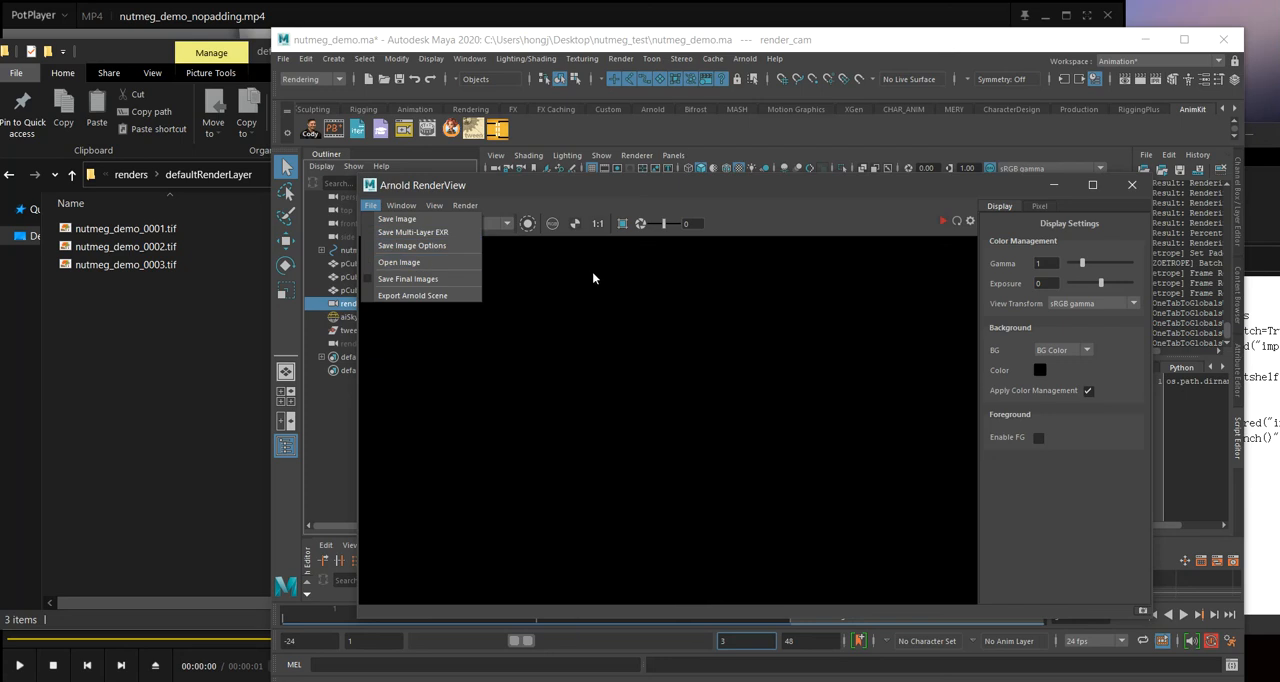
click(631, 194)
click(1132, 186)
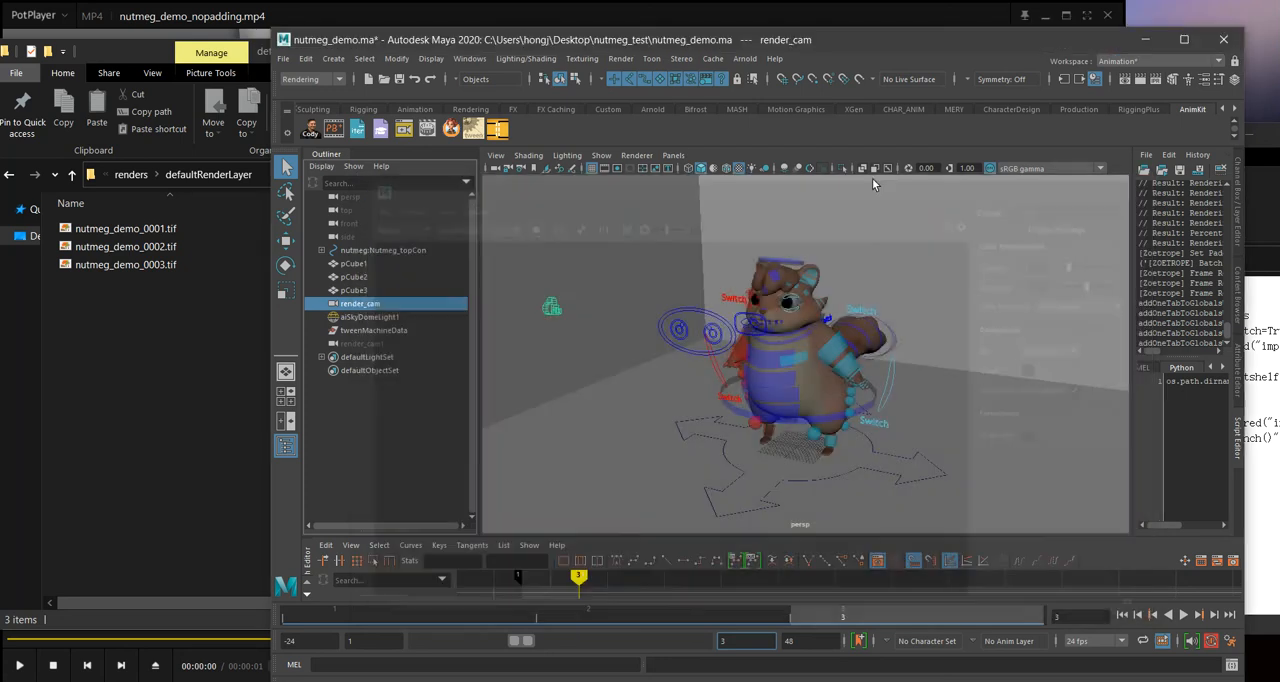
Step: Extend the playback range to end at frame 28 and go to frame 10
right_click(409, 134)
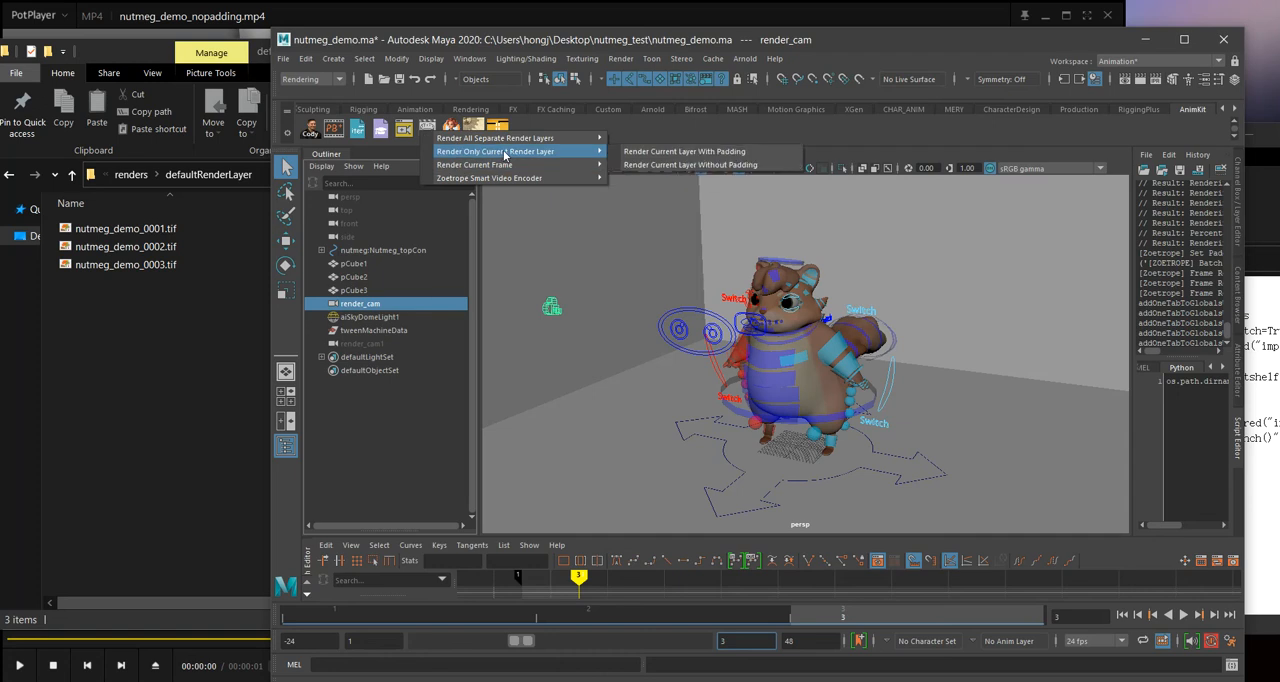
mouse_move(507, 165)
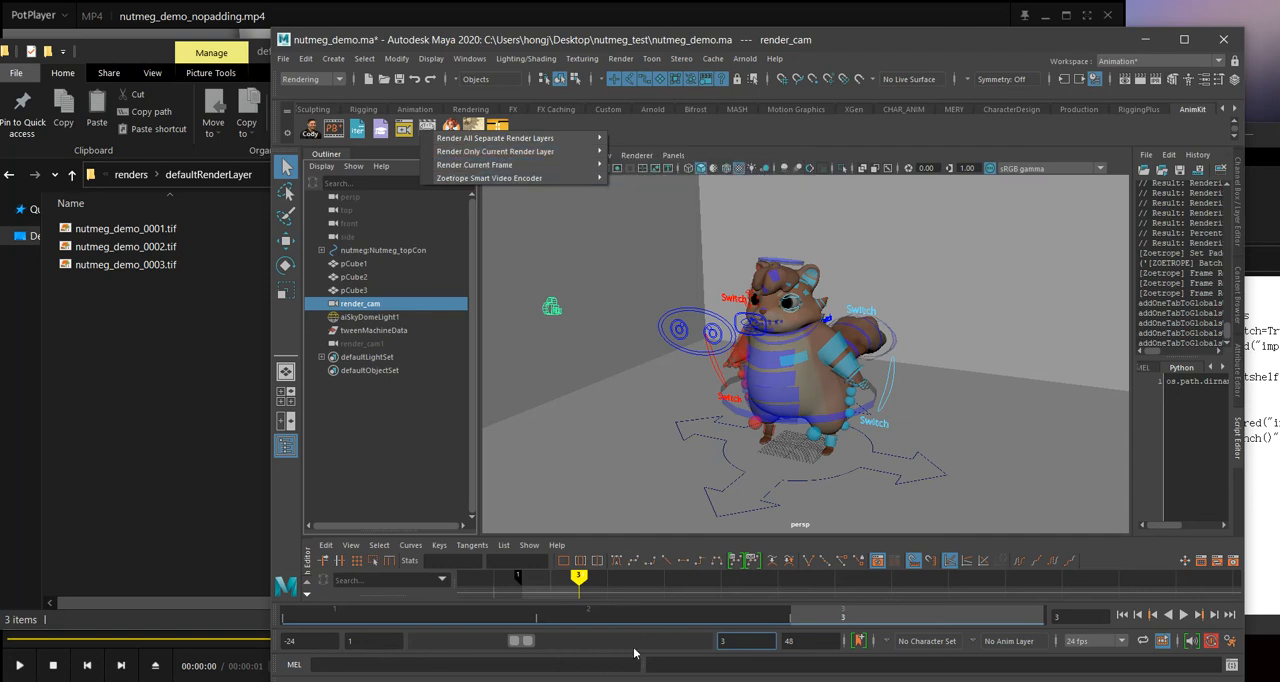
drag(527, 641, 627, 646)
click(537, 615)
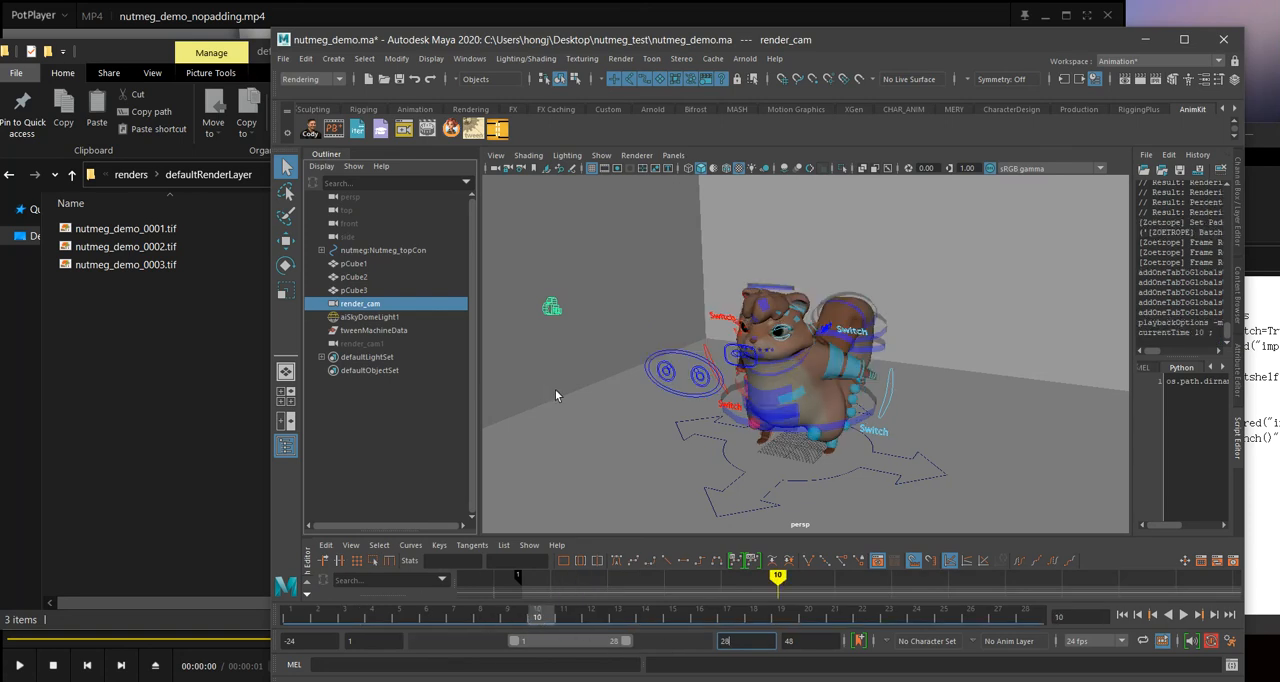
Step: Render the current frame, frame 10, in PNG with Zoetrope
right_click(435, 136)
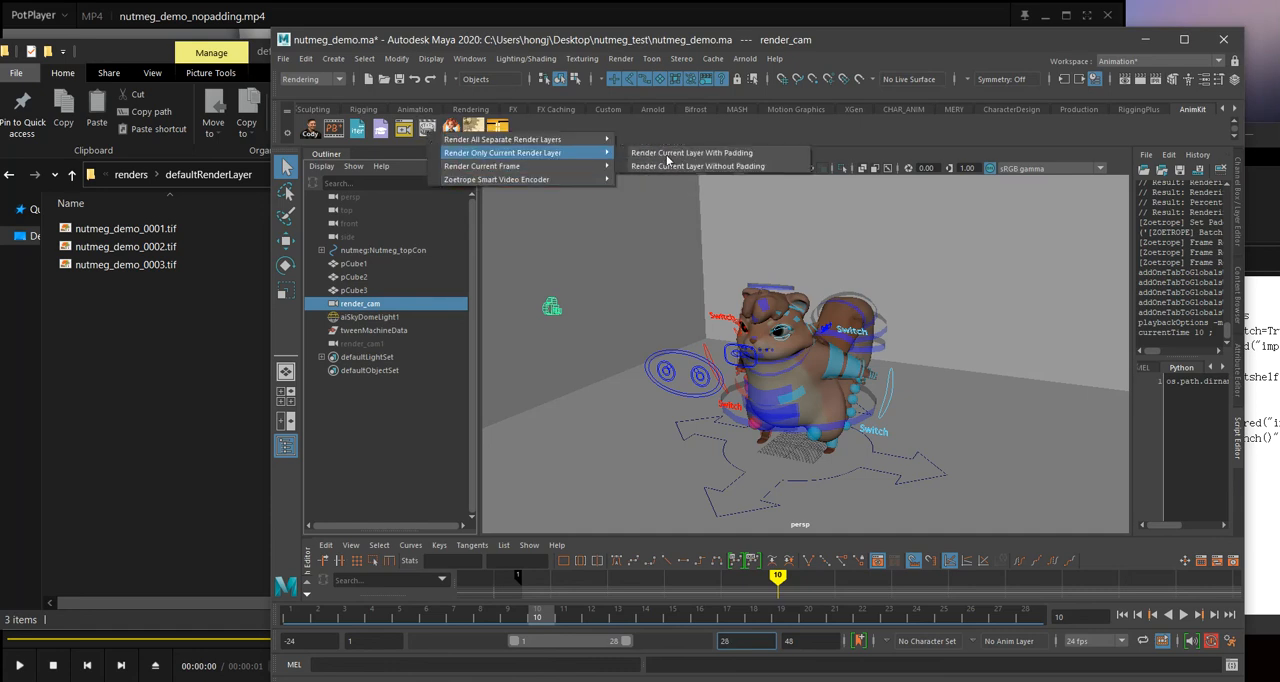
mouse_move(520, 166)
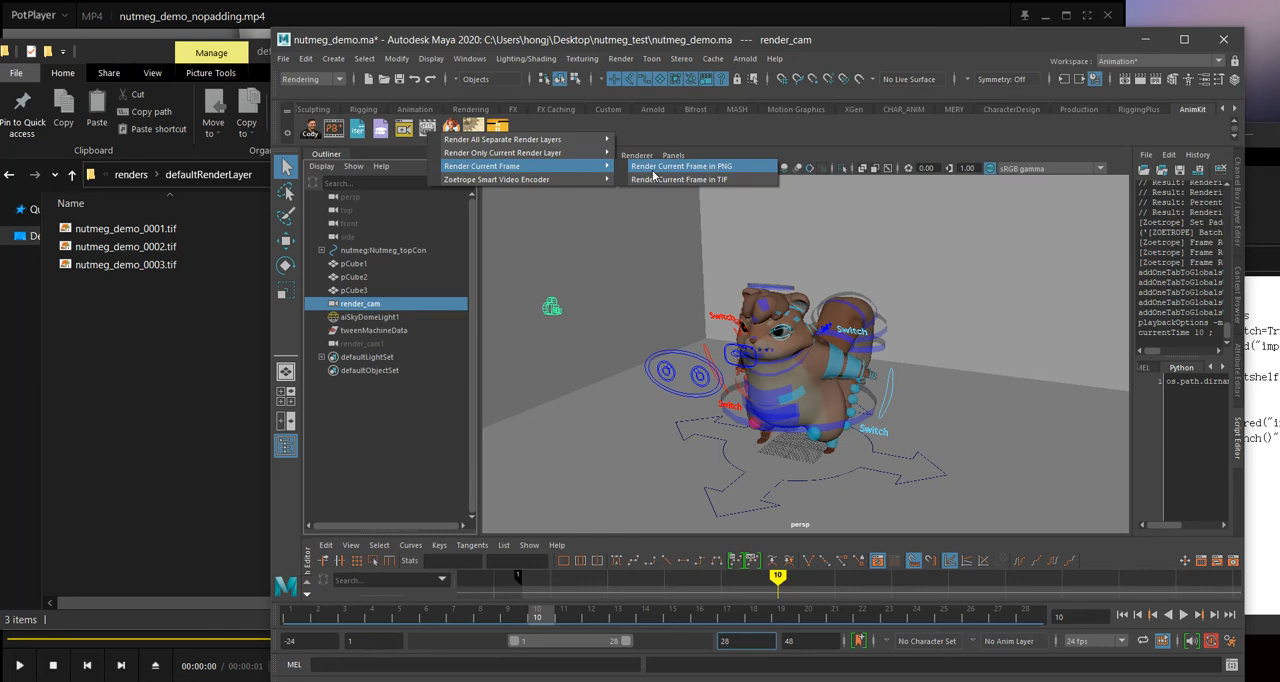
click(653, 170)
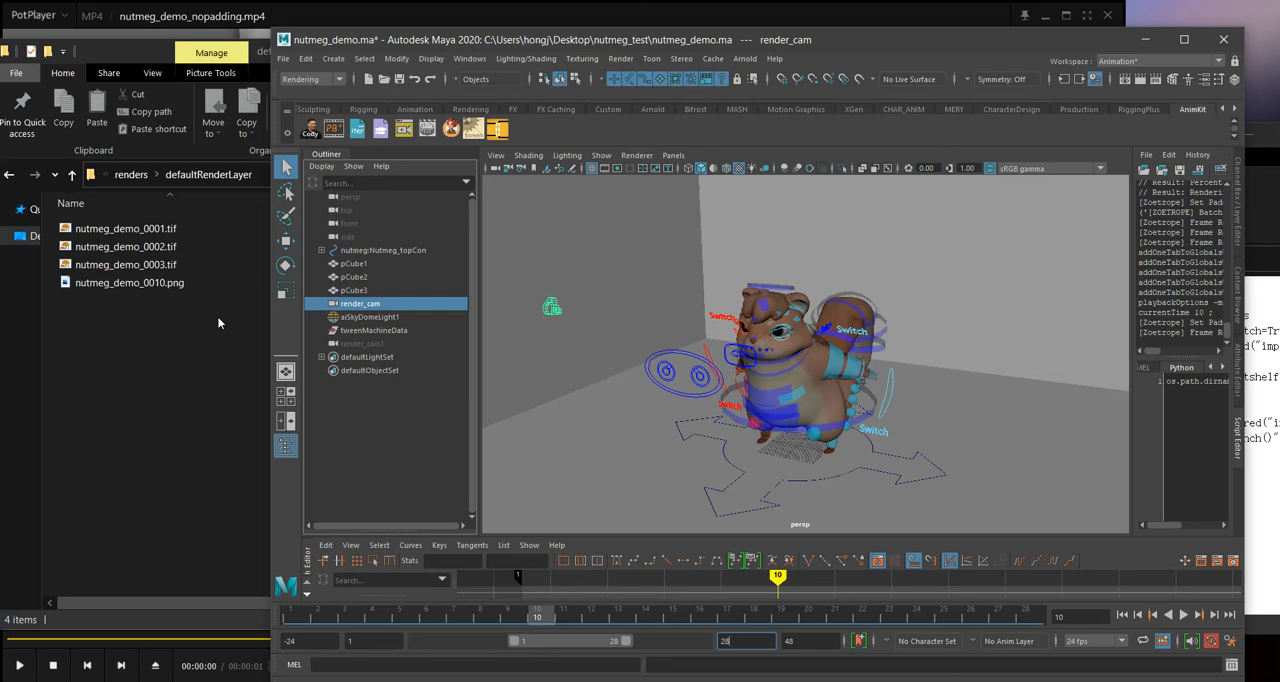
Step: Open nutmeg_demo_0010.png from the defaultRenderLayer folder to view the rendered frame, then close the image
click(171, 283)
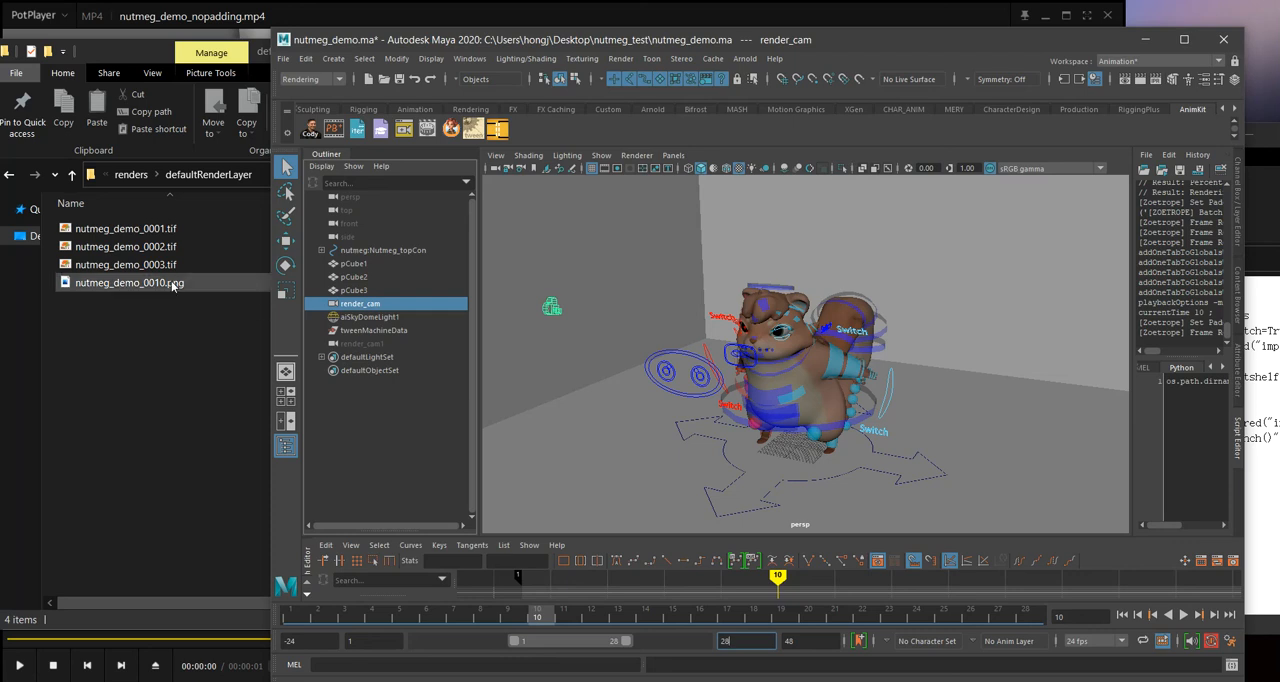
click(278, 400)
double_click(214, 282)
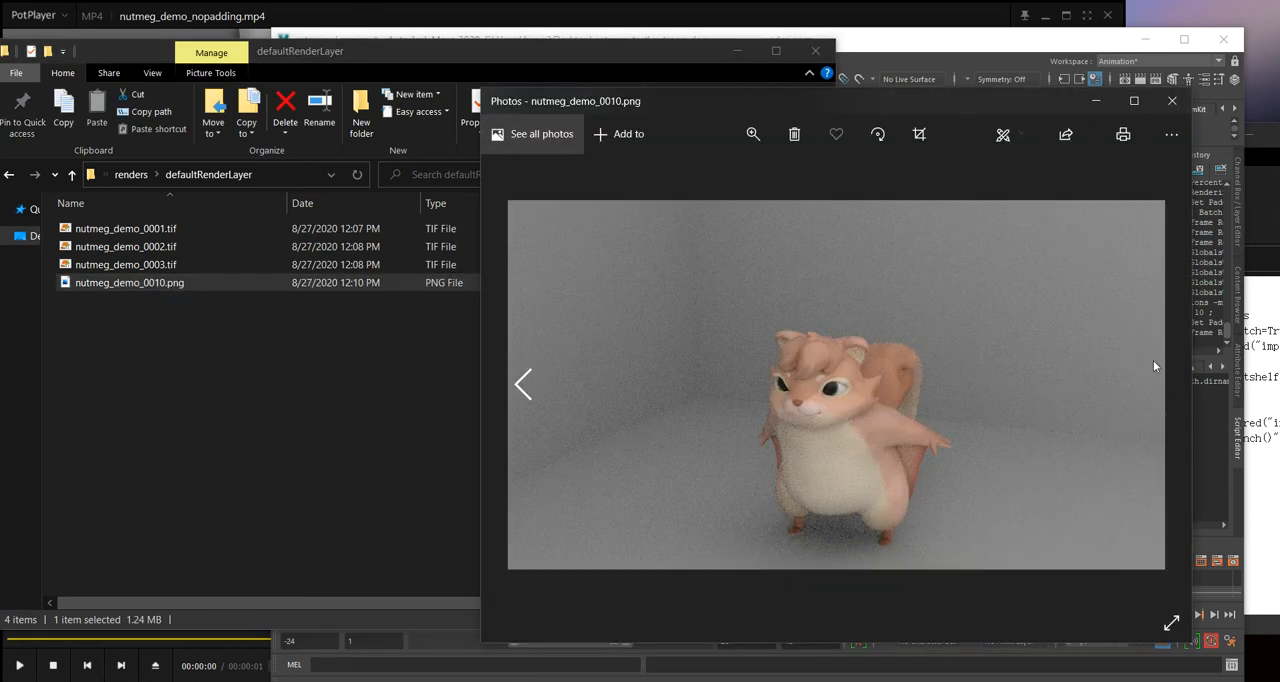
click(1172, 100)
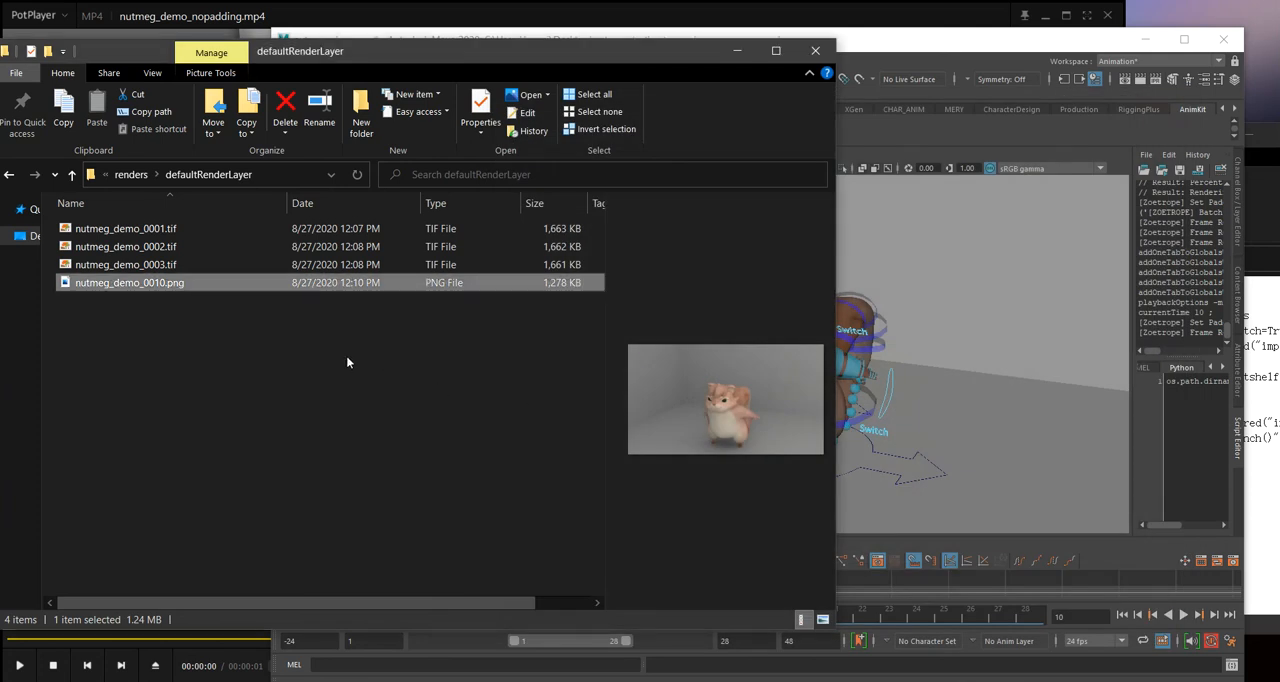
Step: Delete nutmeg_demo_0010.png from the defaultRenderLayer folder
click(335, 306)
click(313, 286)
key(Delete)
Step: Return to Maya and render the current frame, frame 10, in TIF with Zoetrope
click(1021, 72)
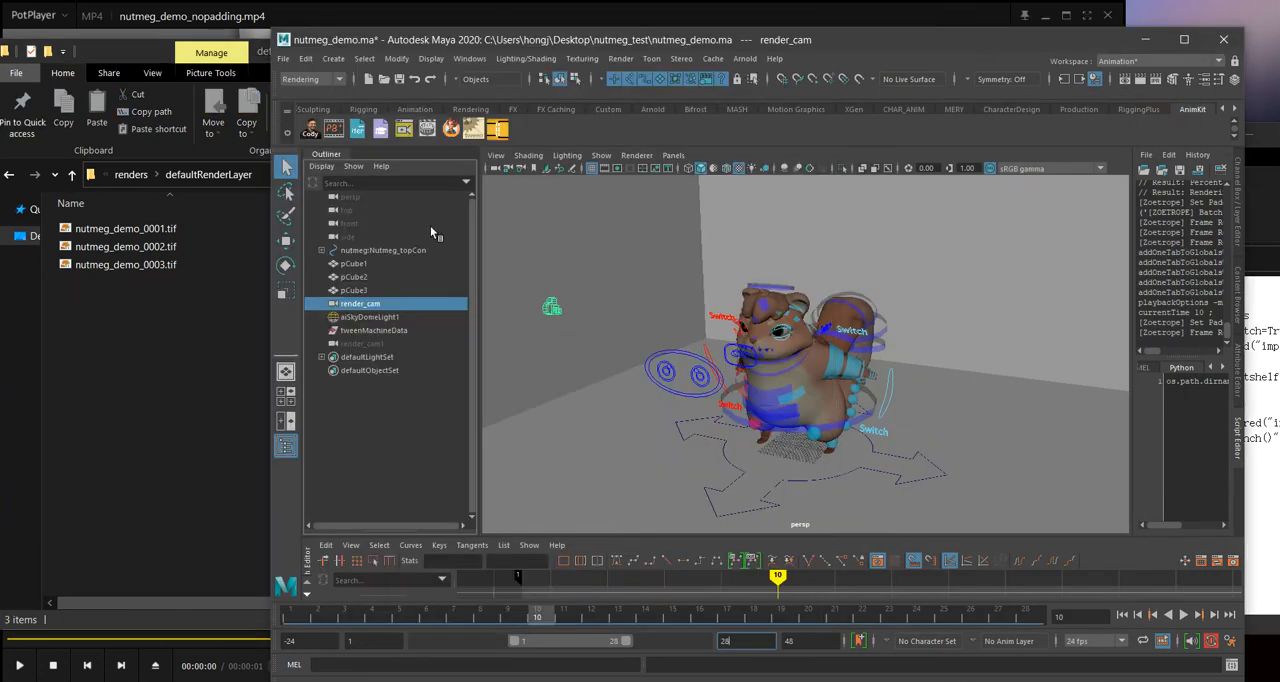
click(427, 128)
click(680, 169)
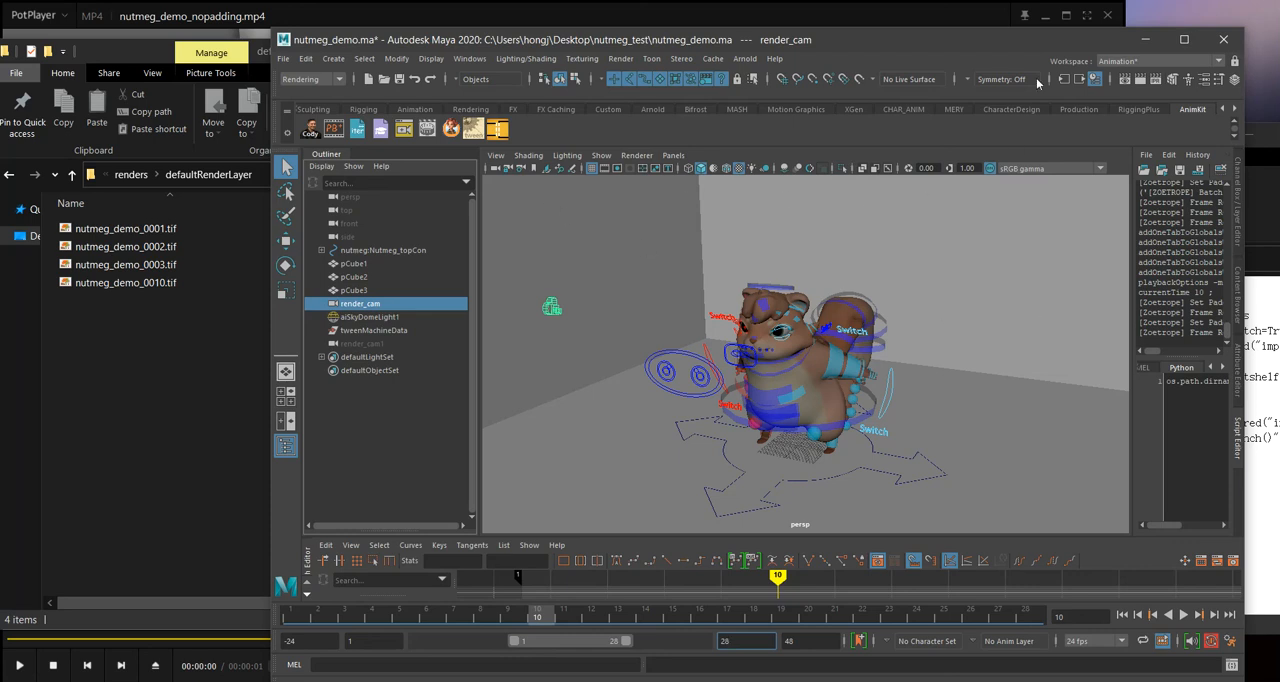
Step: Open the Arnold RenderView to look at its window and File options, then close it
click(743, 59)
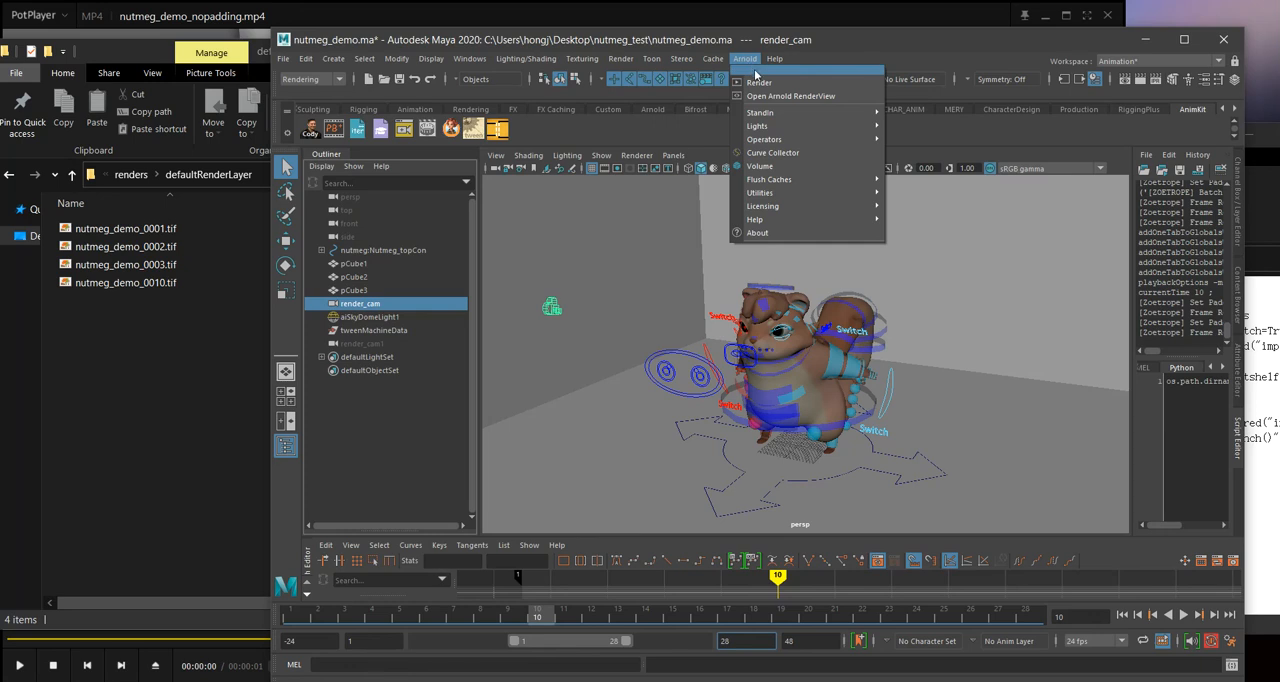
click(770, 96)
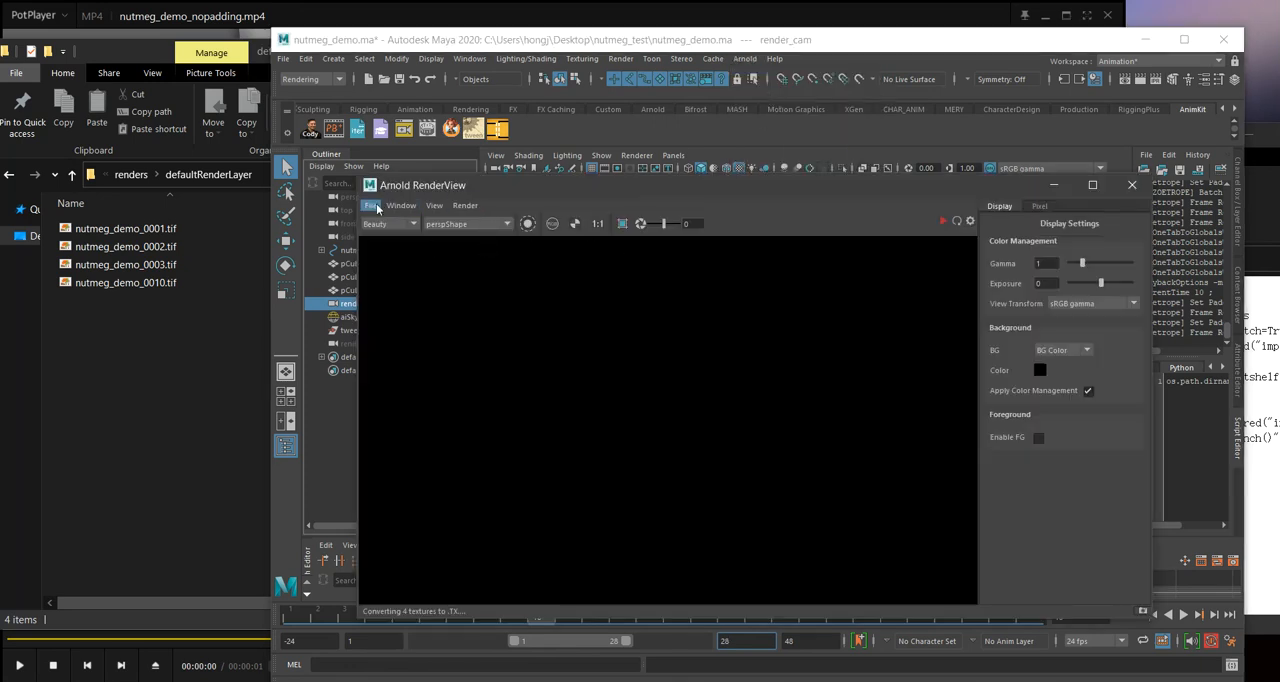
click(377, 208)
click(1133, 191)
click(1133, 191)
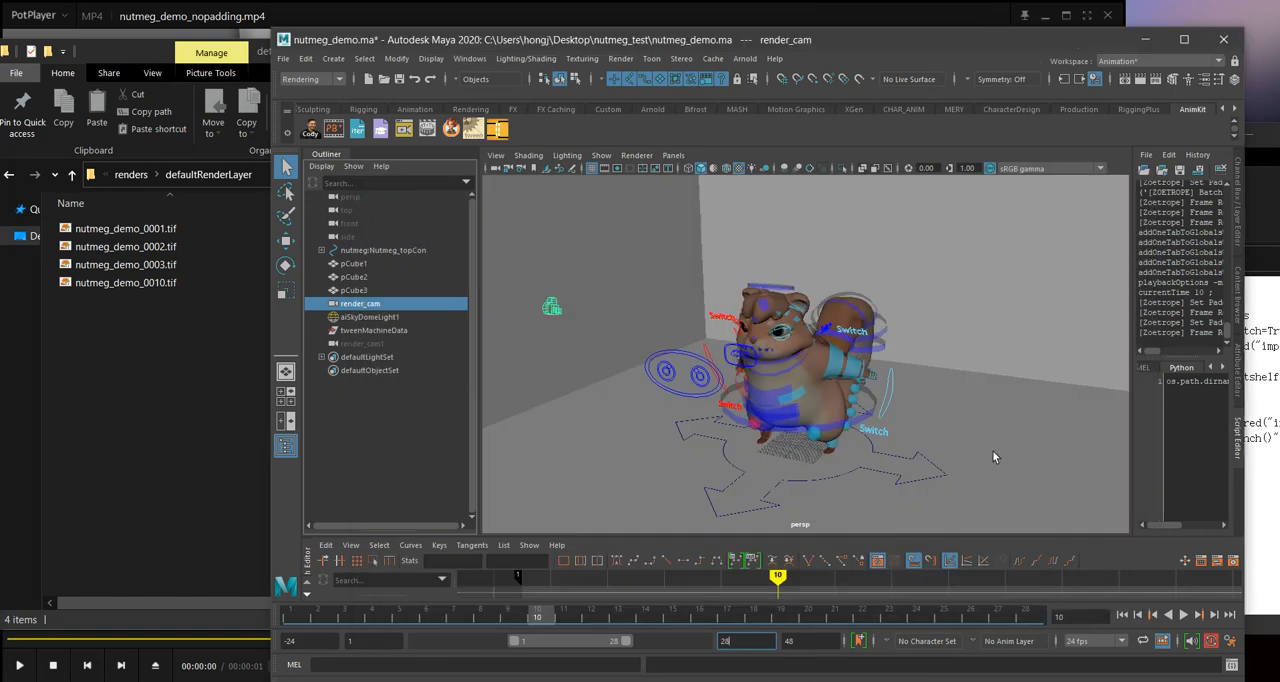
Step: Move the timeline to frame 11 and render the current frame in TIF with Zoetrope
click(566, 617)
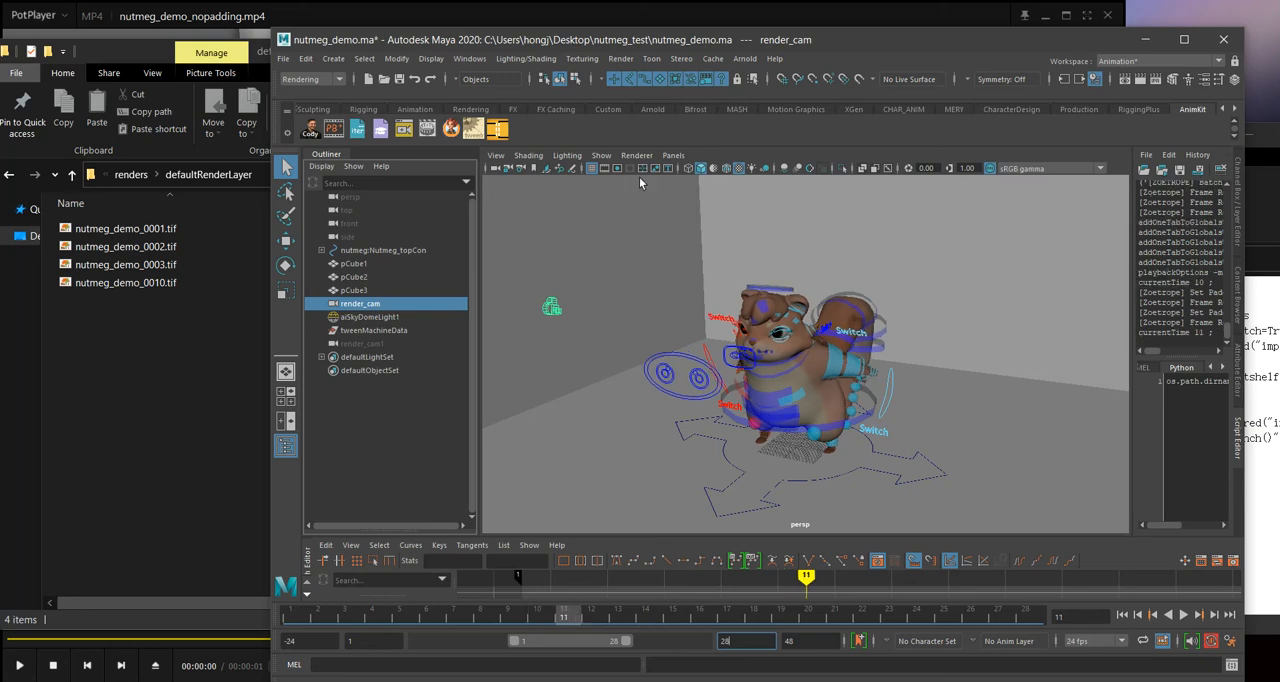
click(432, 123)
mouse_move(530, 163)
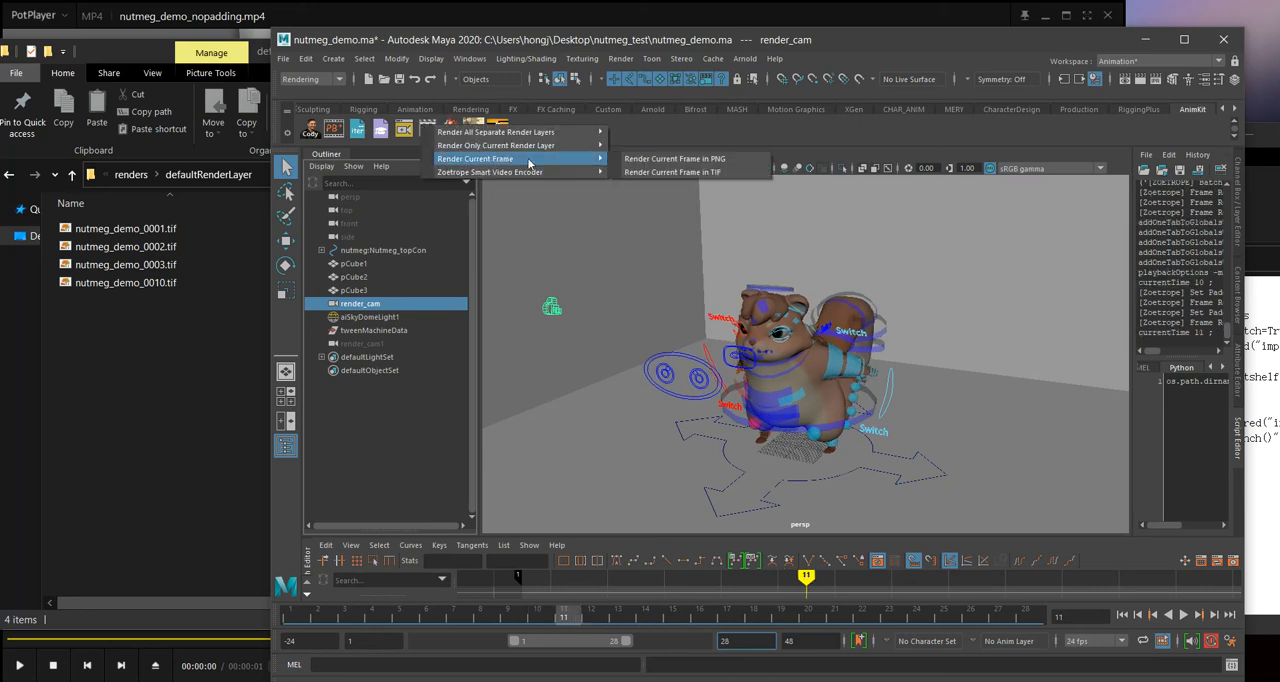
click(672, 172)
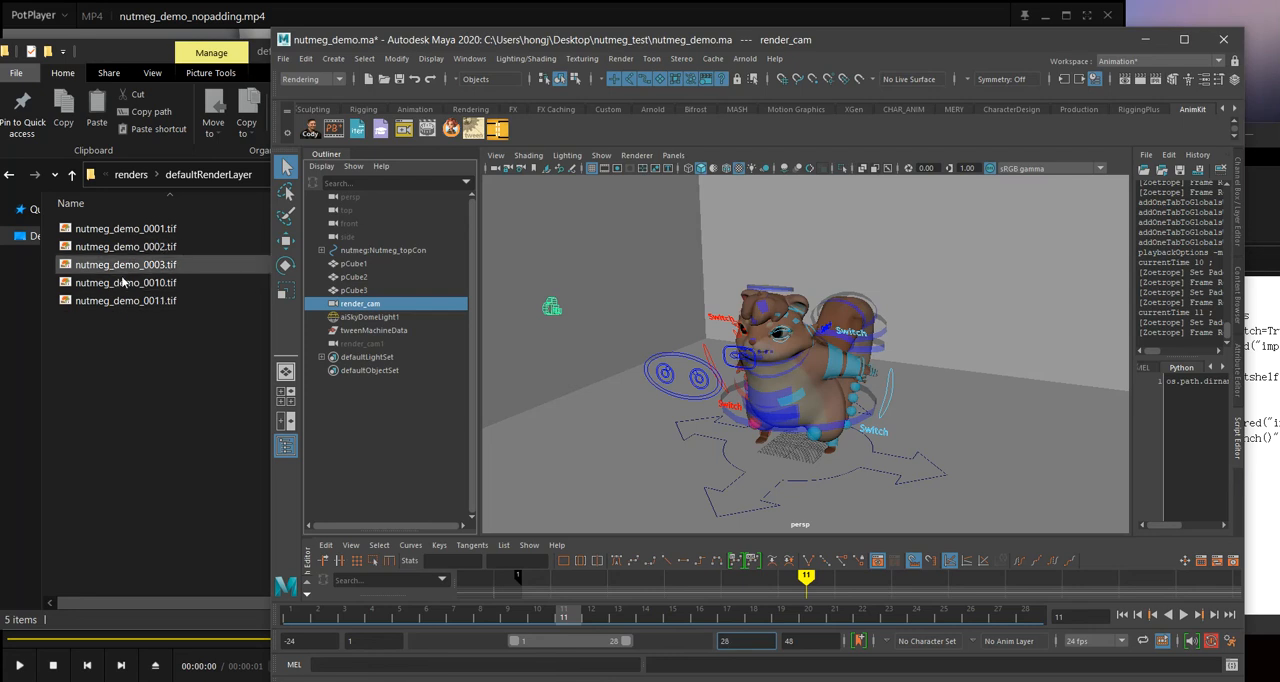
right_click(430, 134)
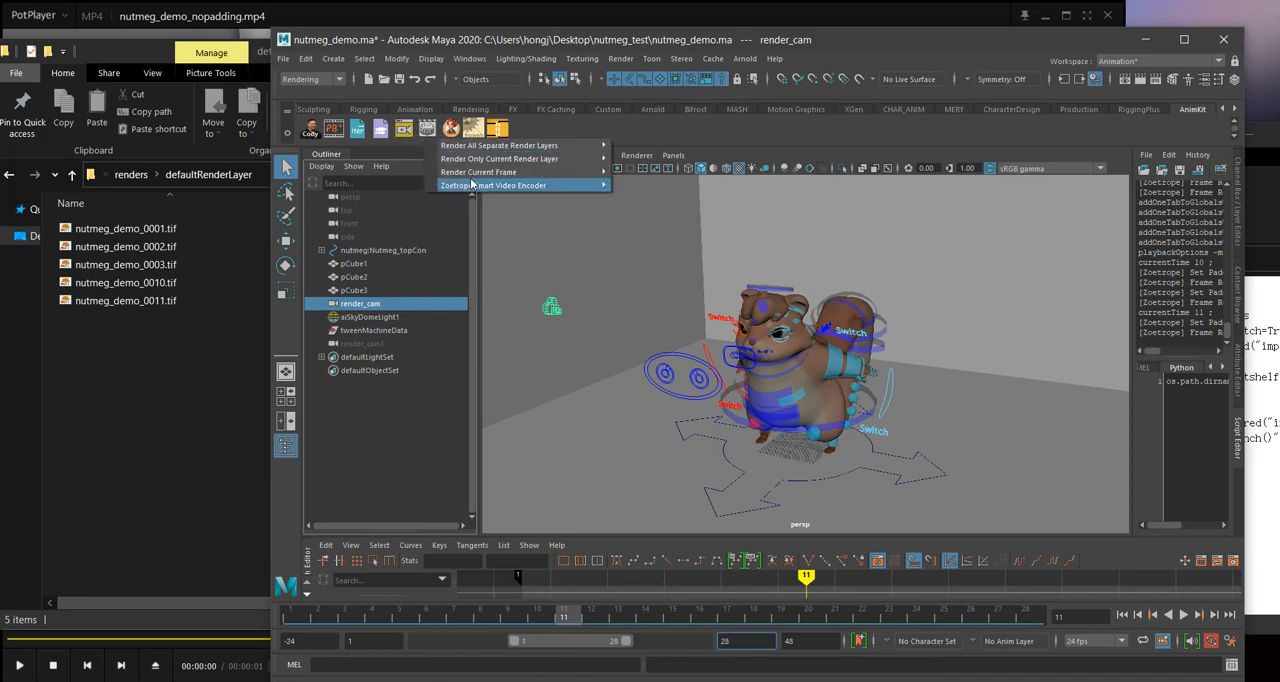
mouse_move(481, 151)
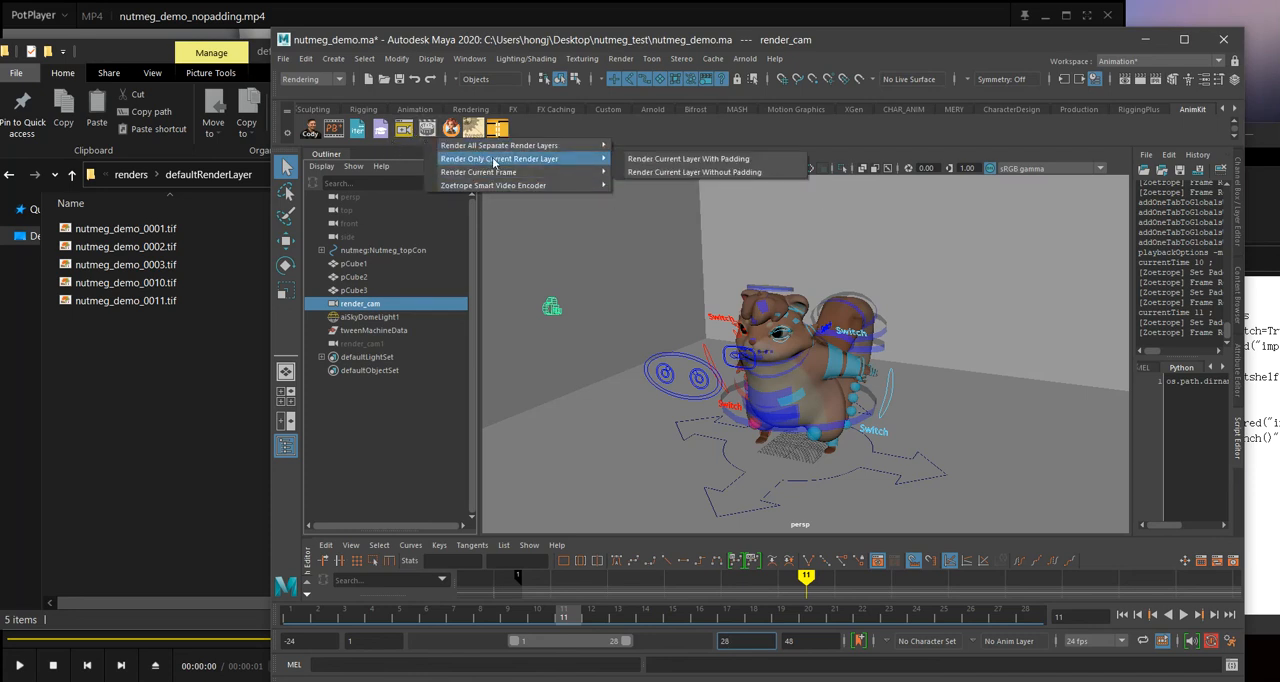
Step: Switch to File Explorer, go up to the nutmeg_test folder and delete its renders folder
click(197, 402)
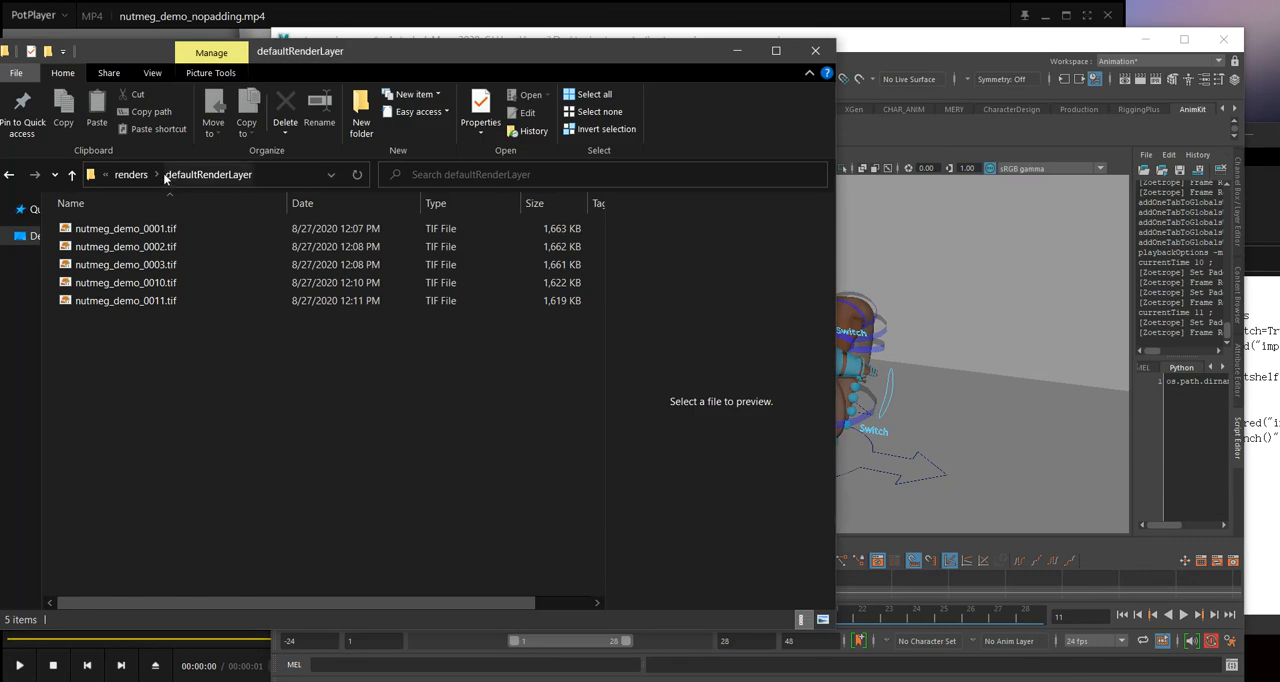
click(131, 174)
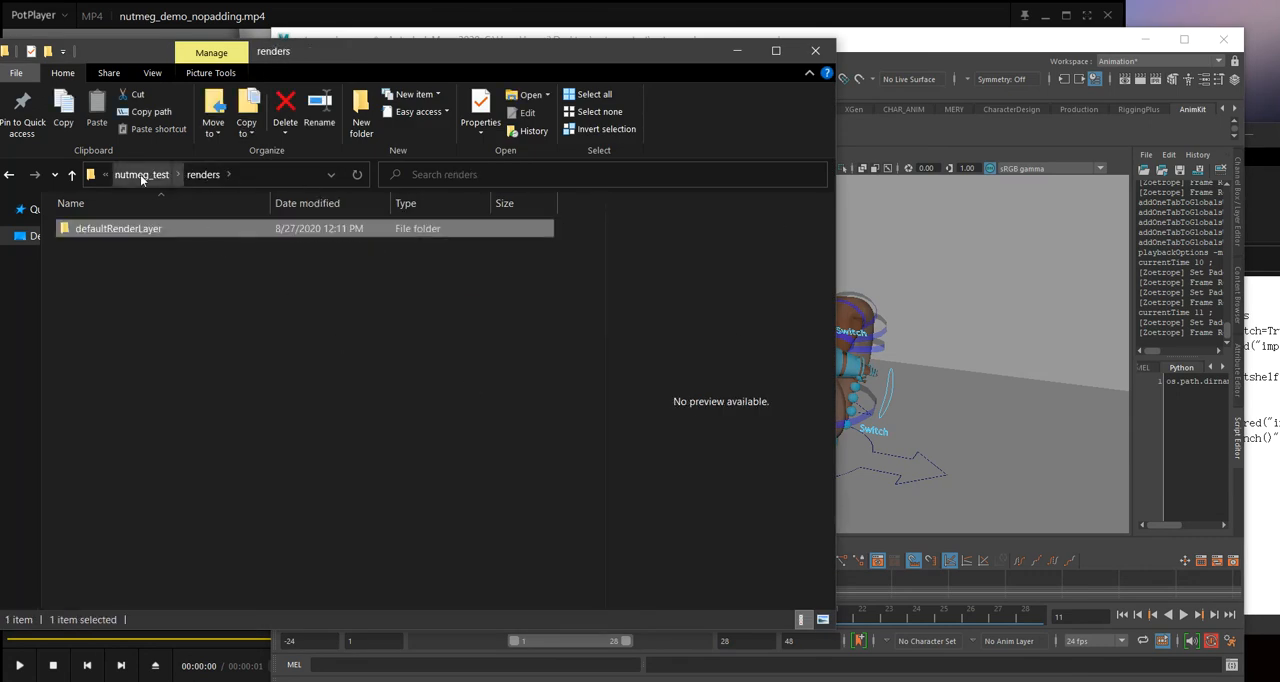
click(140, 174)
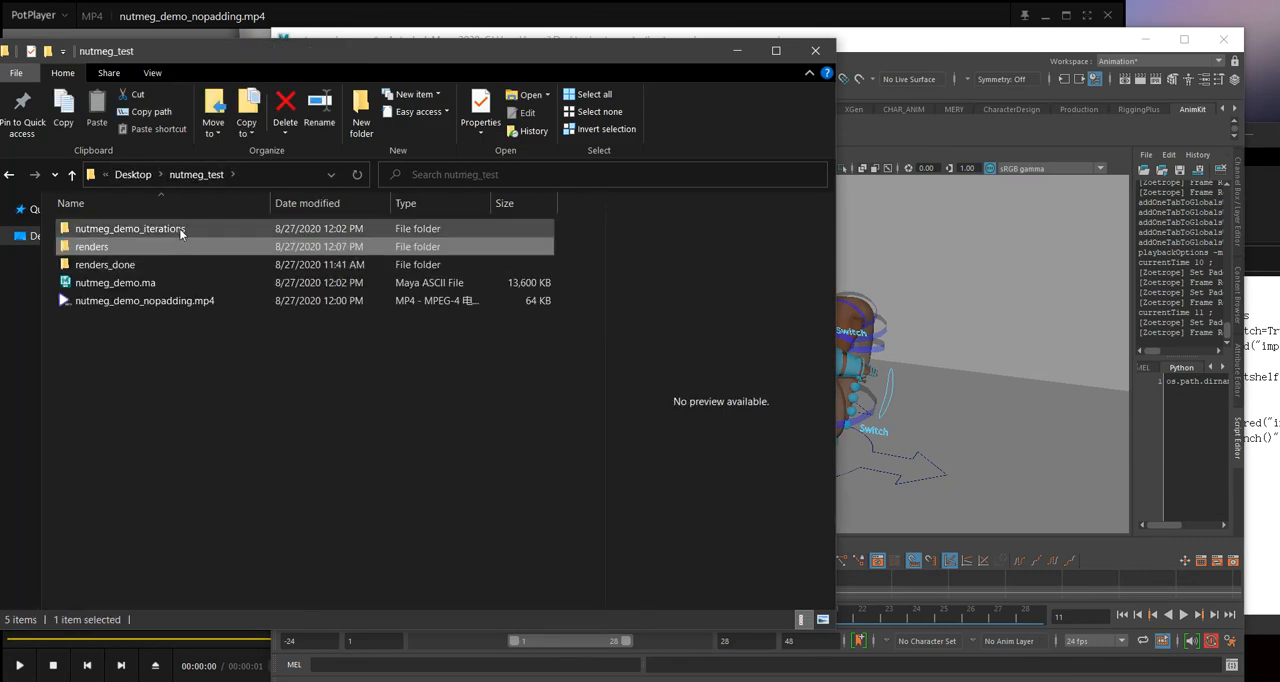
key(Delete)
Step: Rename the renders_done folder in nutmeg_test as renders
click(106, 248)
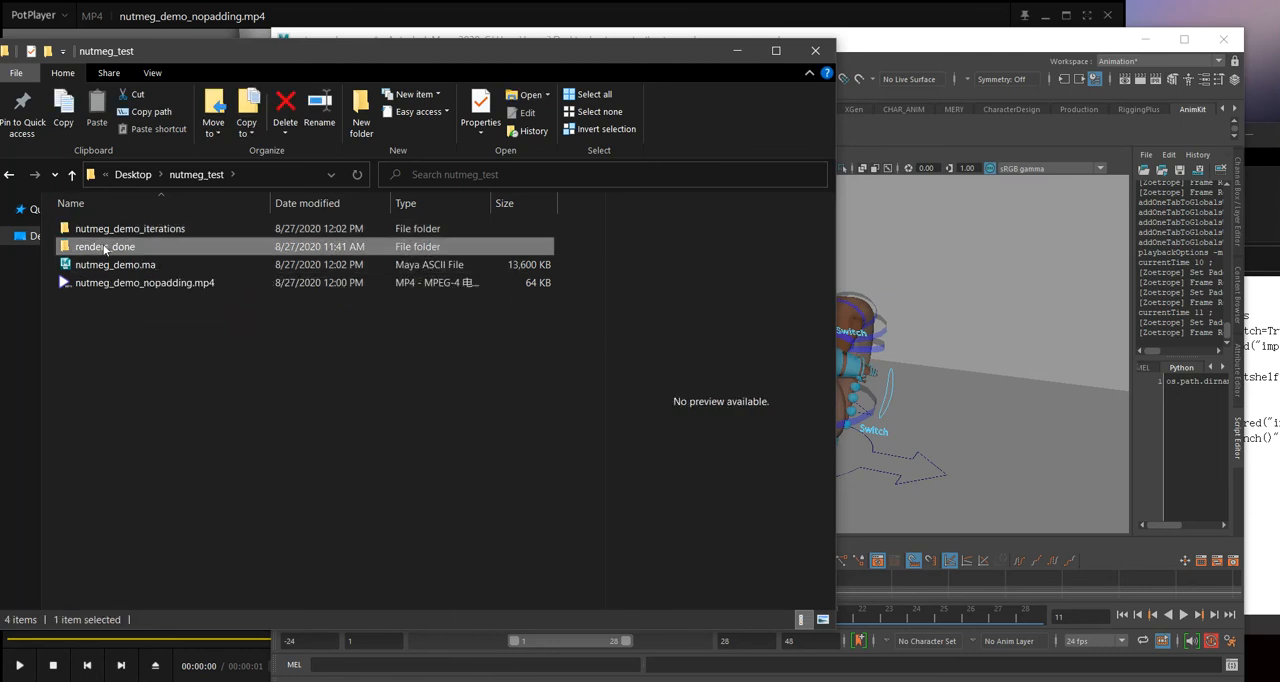
key(shift+F10)
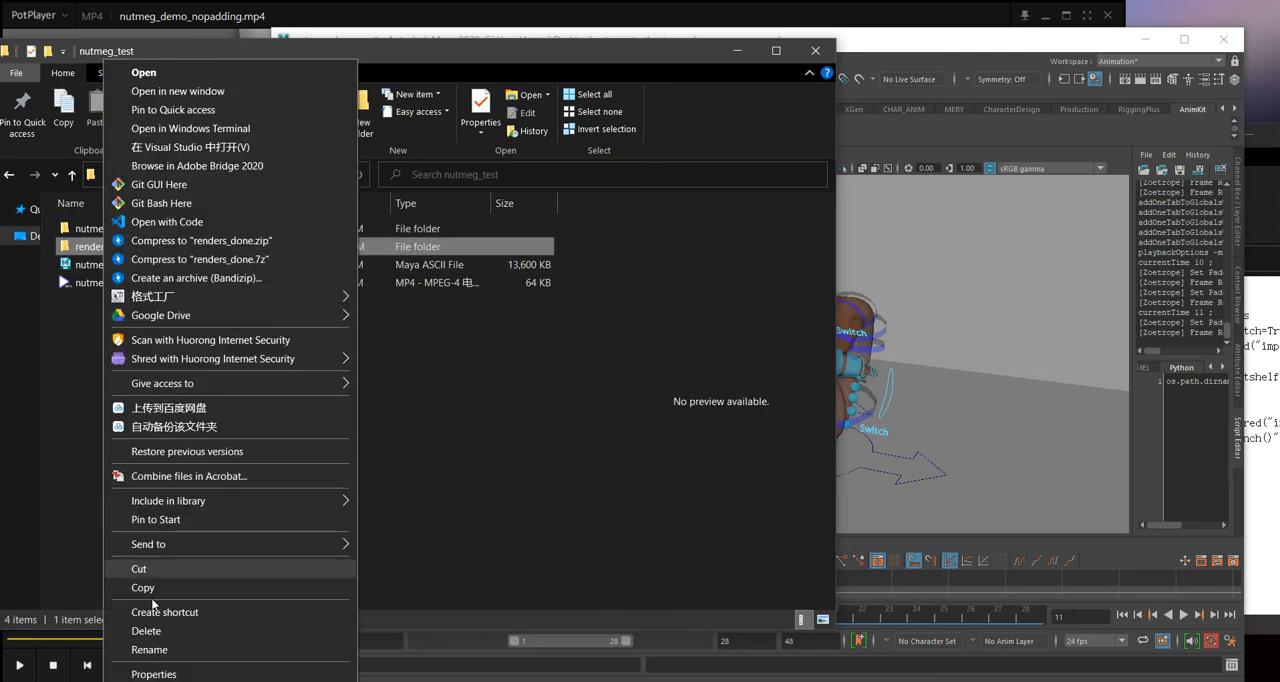
click(135, 648)
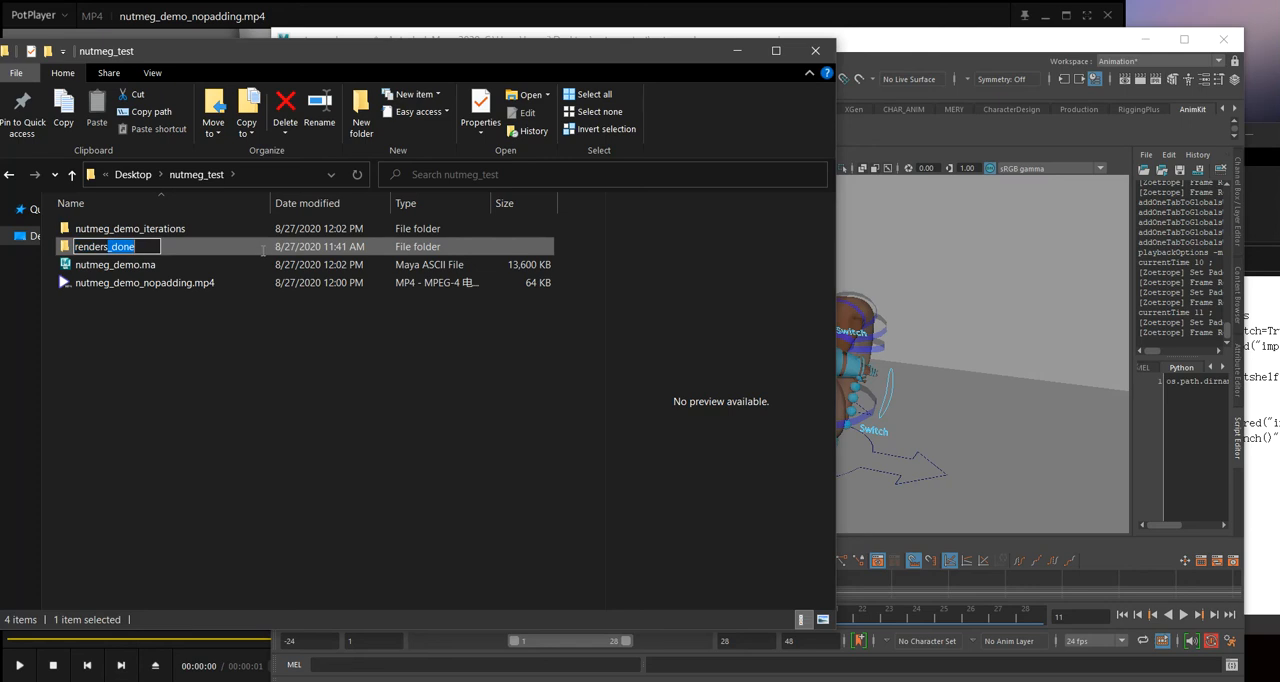
key(End)
key(BackSpace)
key(BackSpace)
key(BackSpace)
key(BackSpace)
key(BackSpace)
key(Return)
click(234, 338)
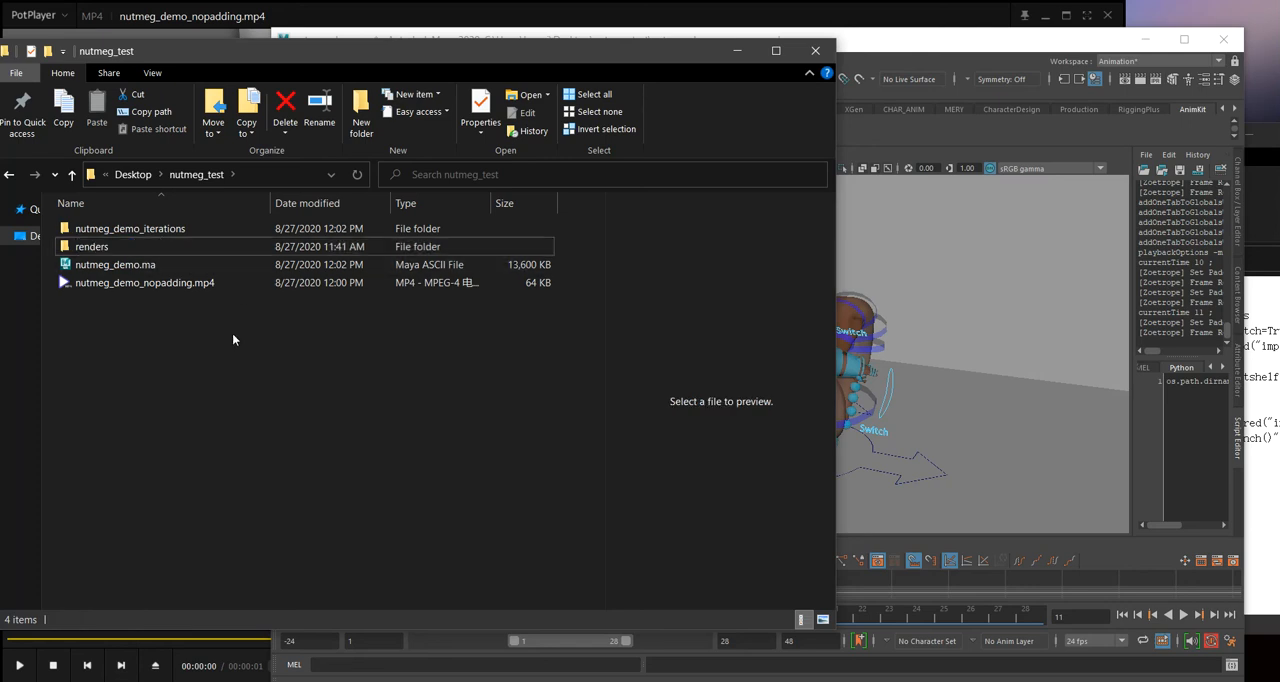
Step: Open defaultRenderLayer inside the renders folder, widen the window, and look through the TIF frames as extra large icons
double_click(174, 246)
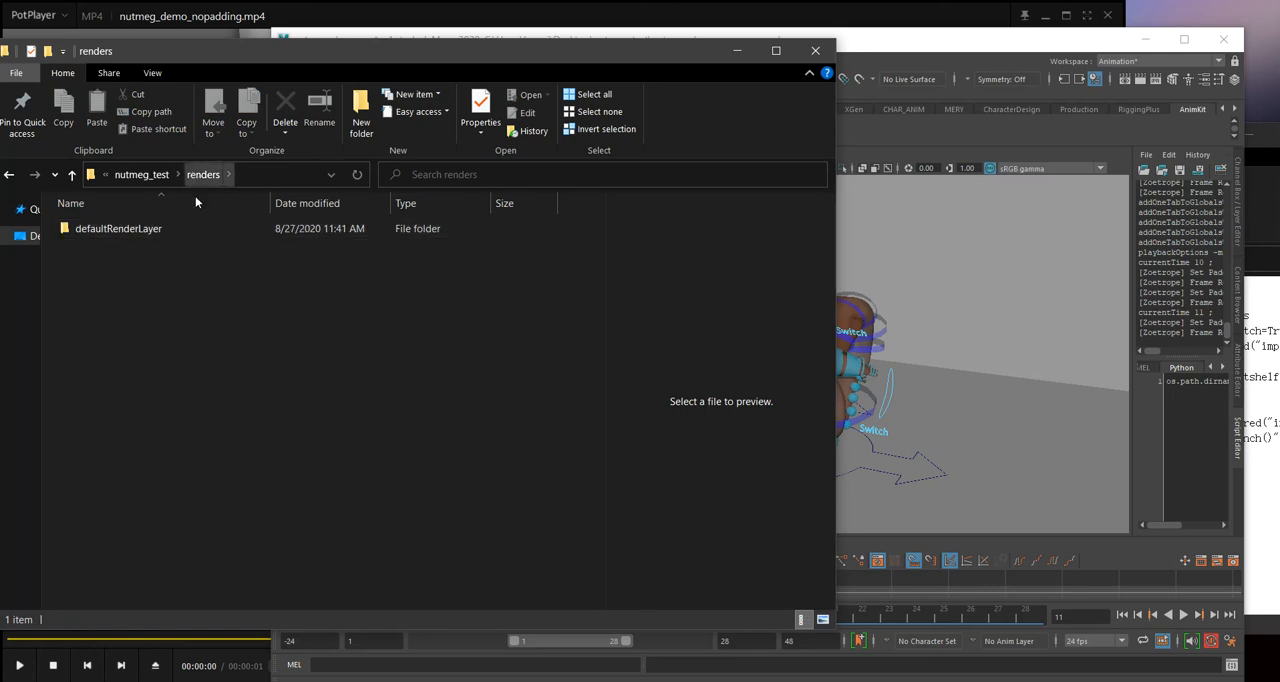
double_click(413, 229)
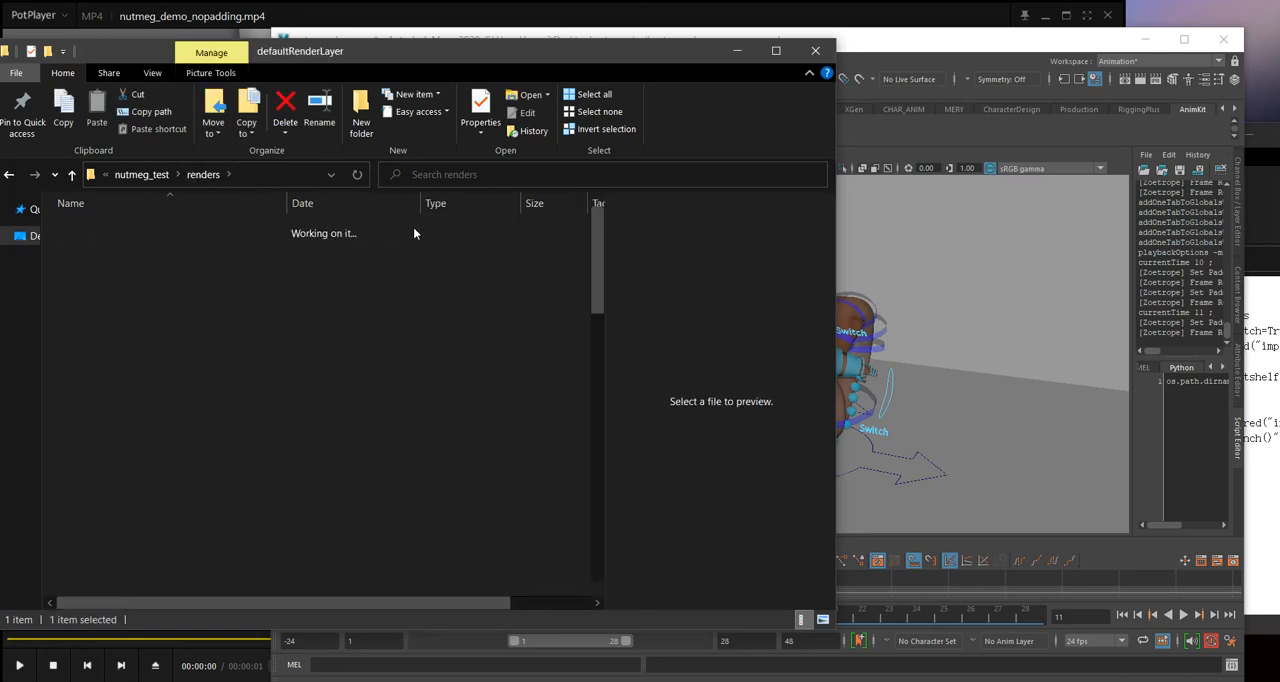
scroll(258, 248, down, 9)
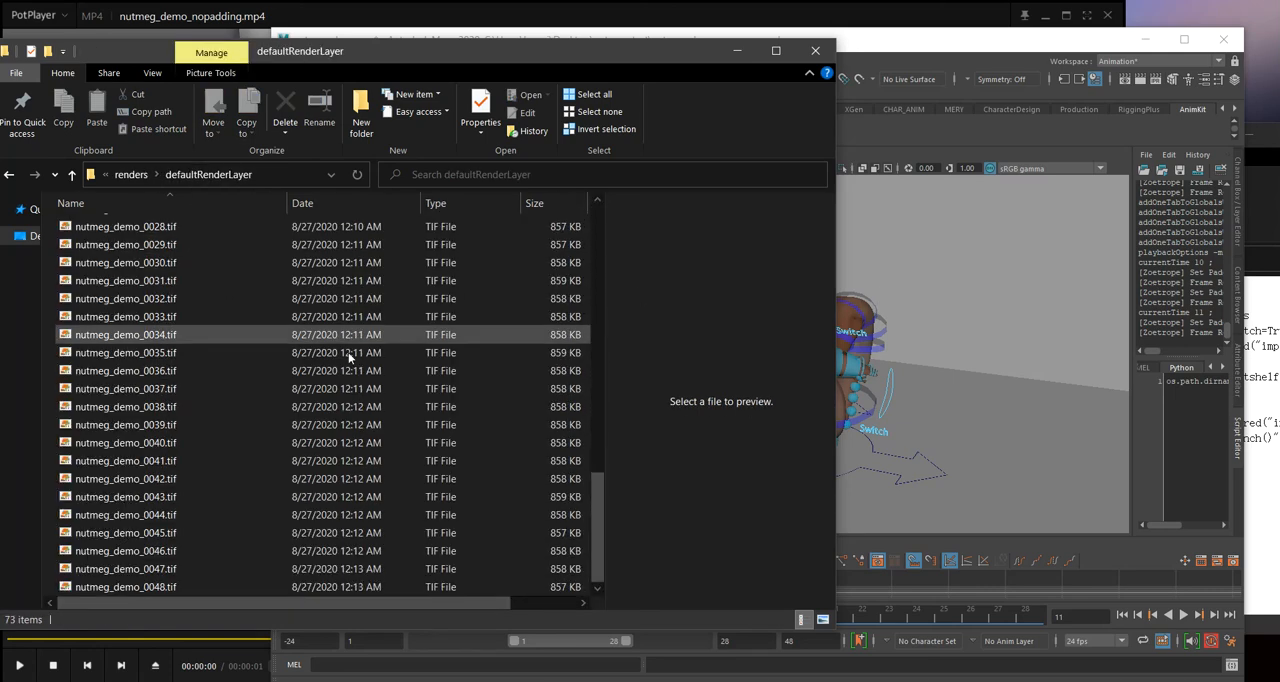
drag(840, 248, 993, 245)
click(152, 73)
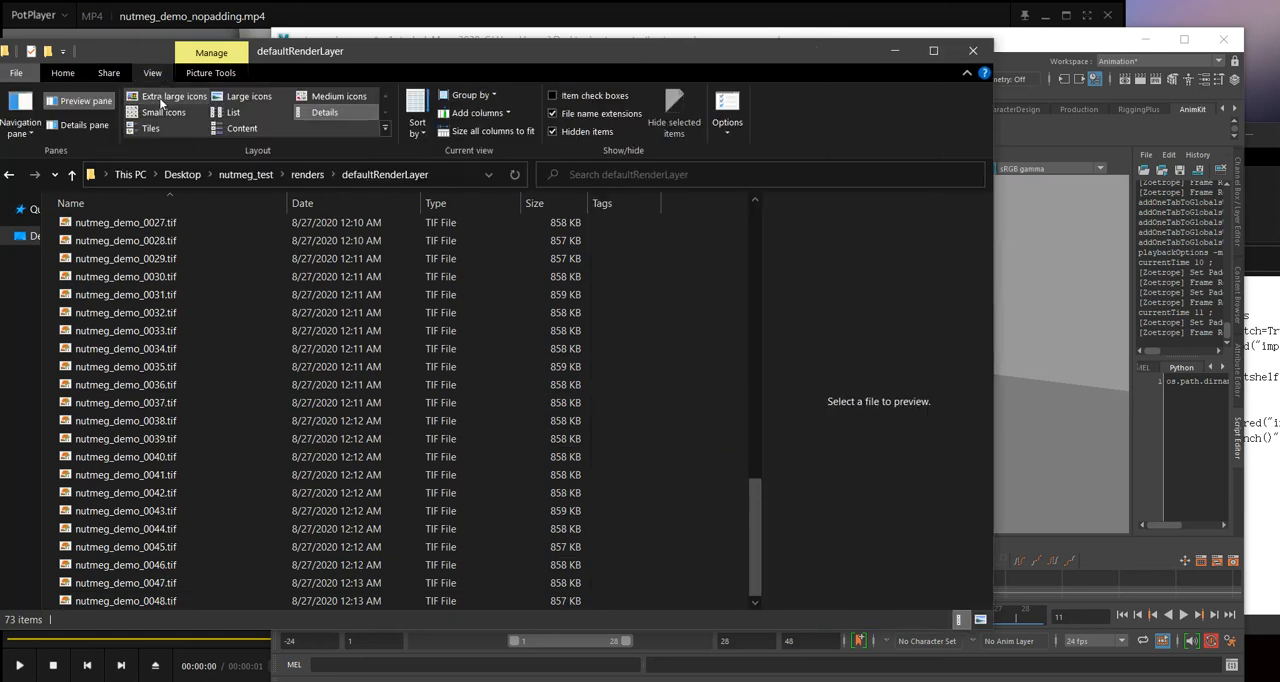
click(174, 96)
scroll(360, 375, down, 10)
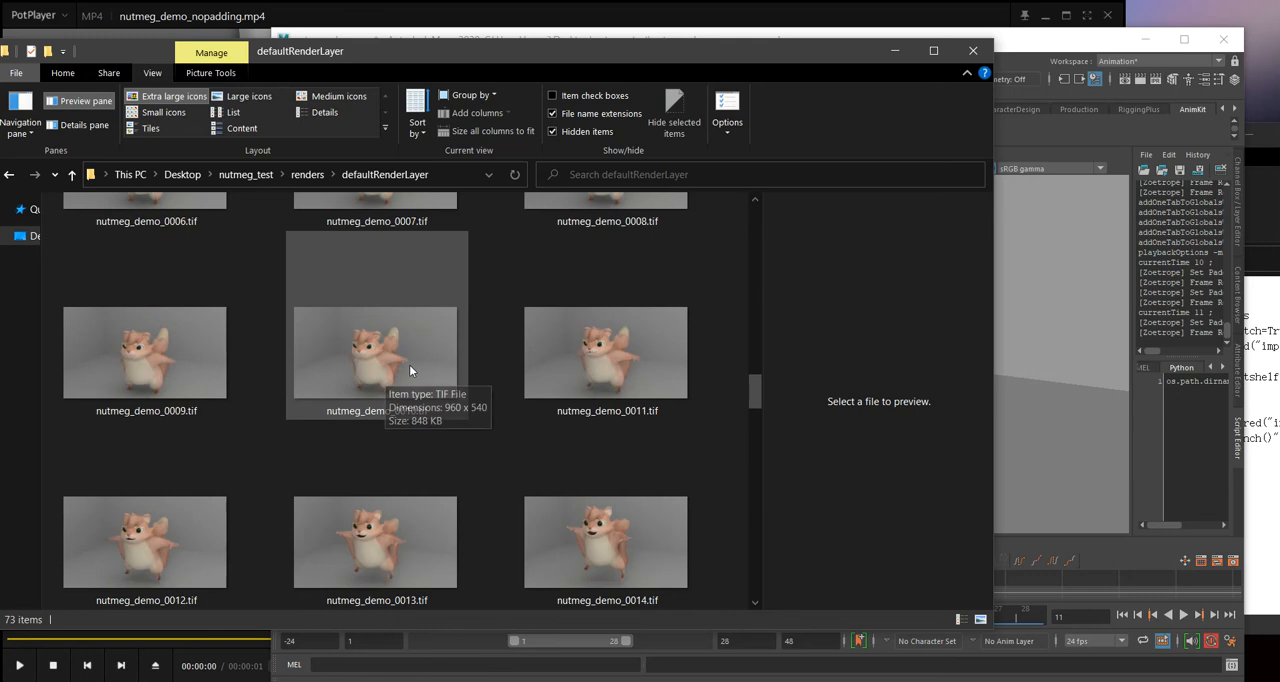
scroll(411, 356, up, 10)
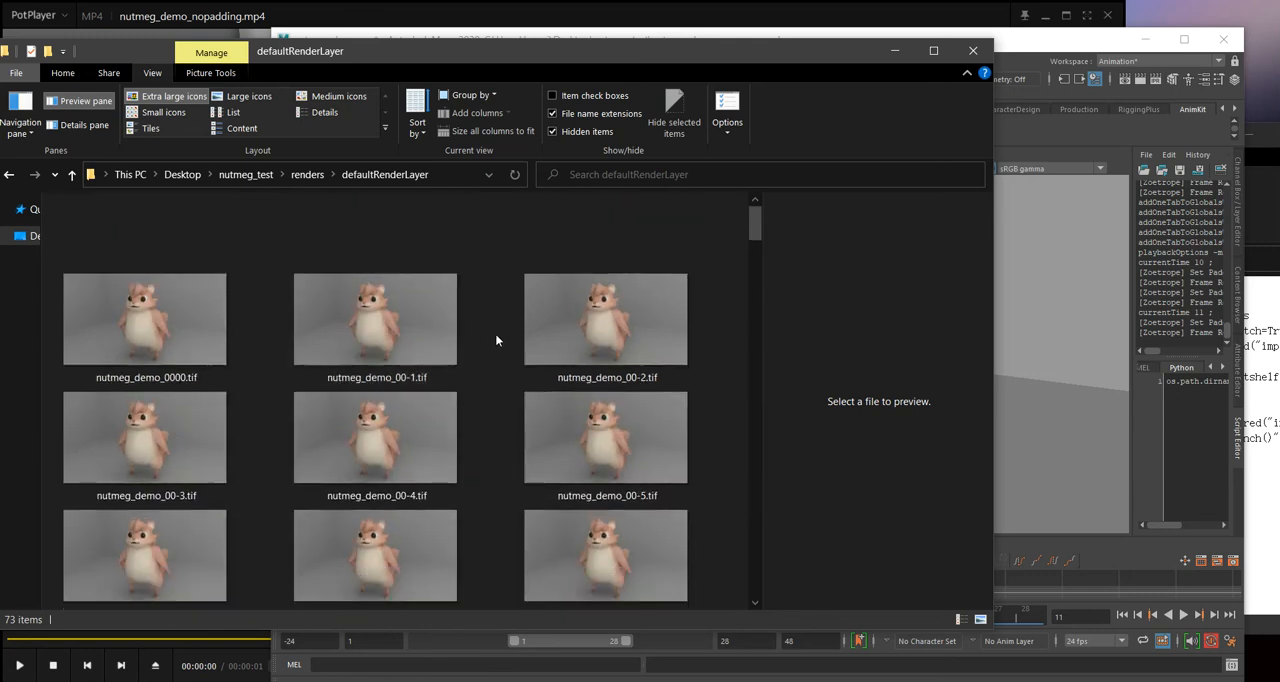
Step: Return to Maya and encode all renders as compressed MP4 with the Zoetrope Smart Video Encoder
click(1040, 40)
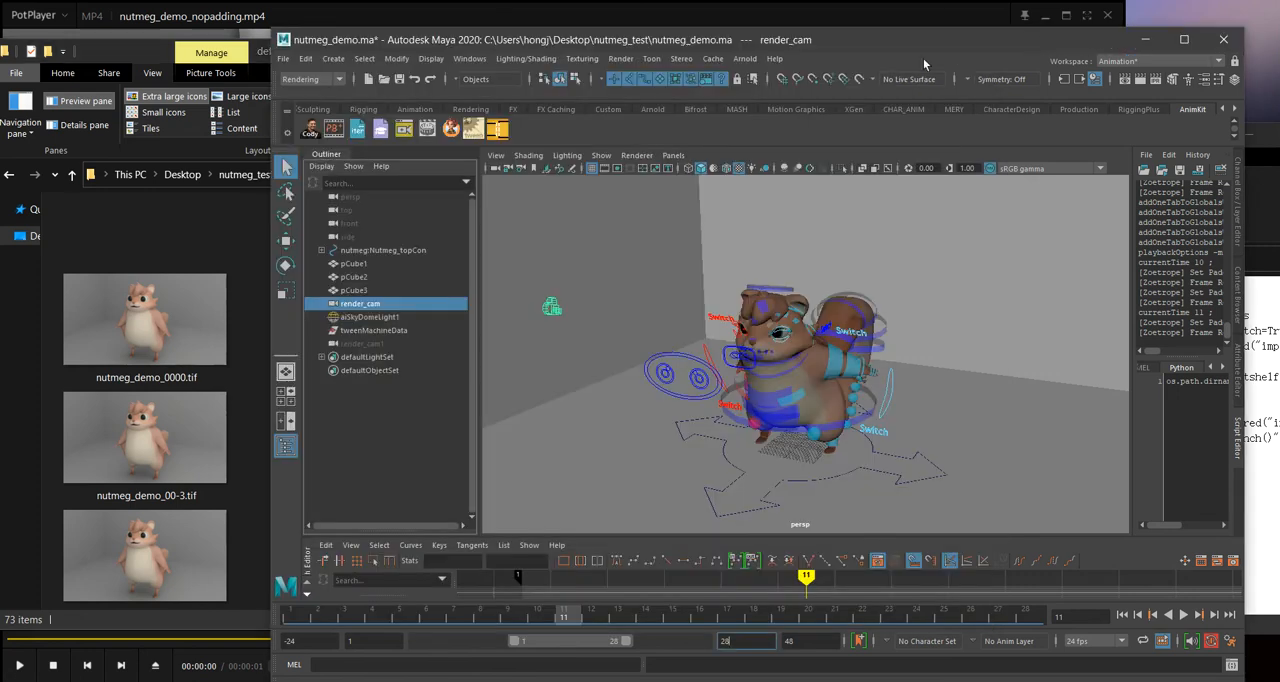
right_click(447, 130)
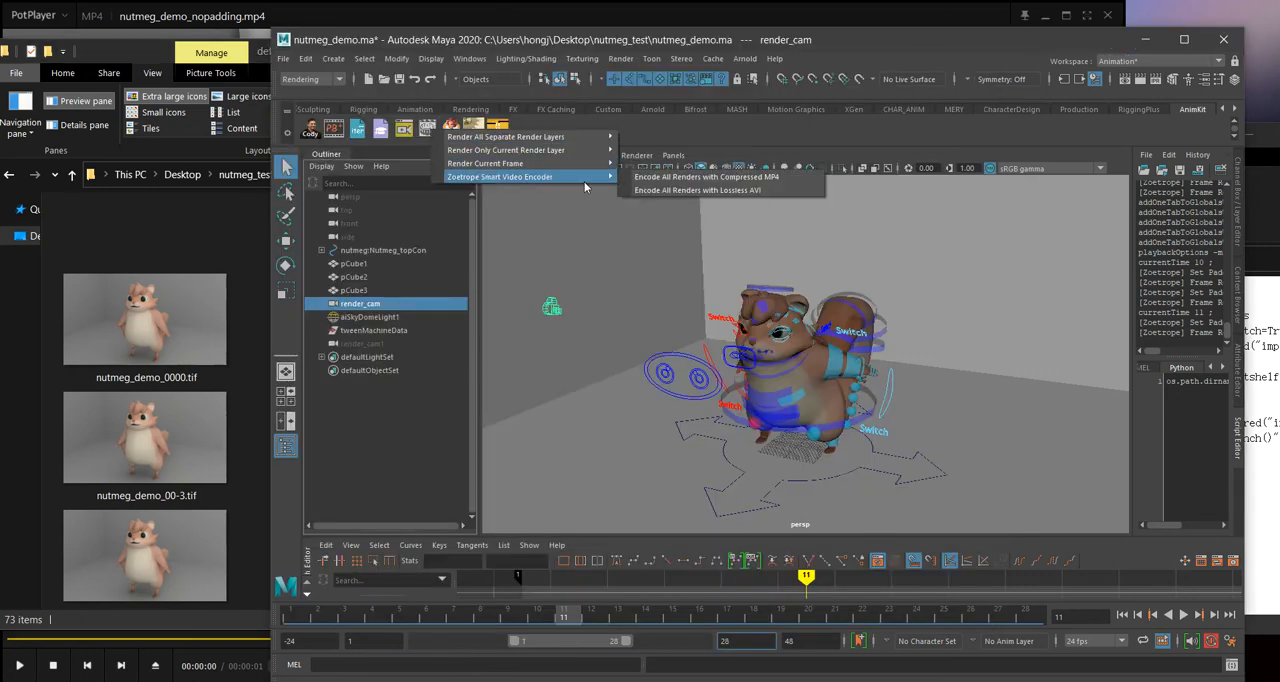
mouse_move(560, 178)
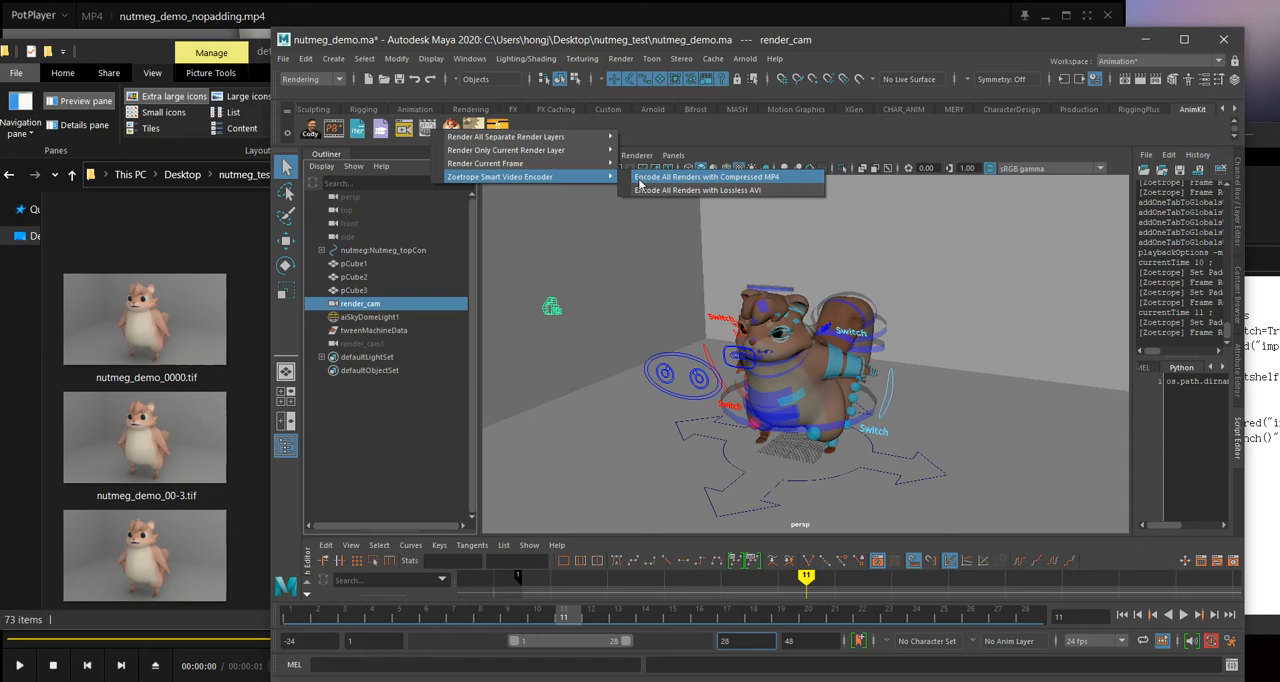
Step: Switch to File Explorer, go up to the renders folder, and make a copy of the defaultRenderLayer folder there
click(639, 183)
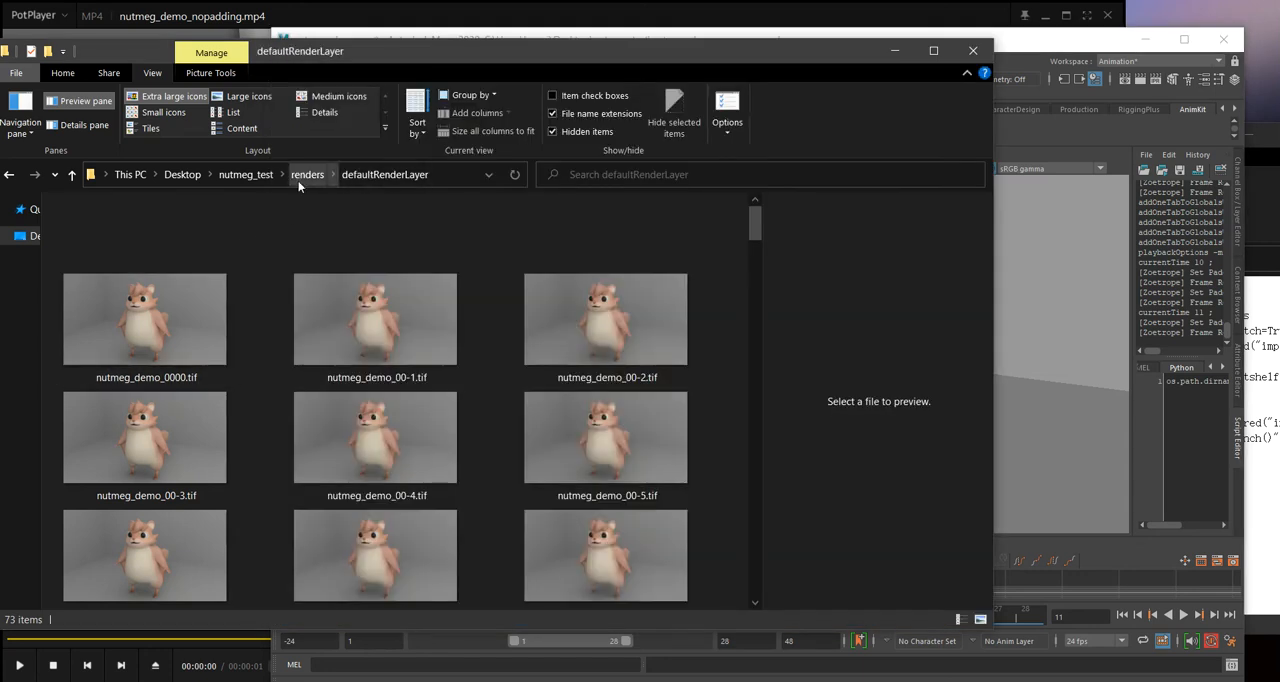
click(305, 175)
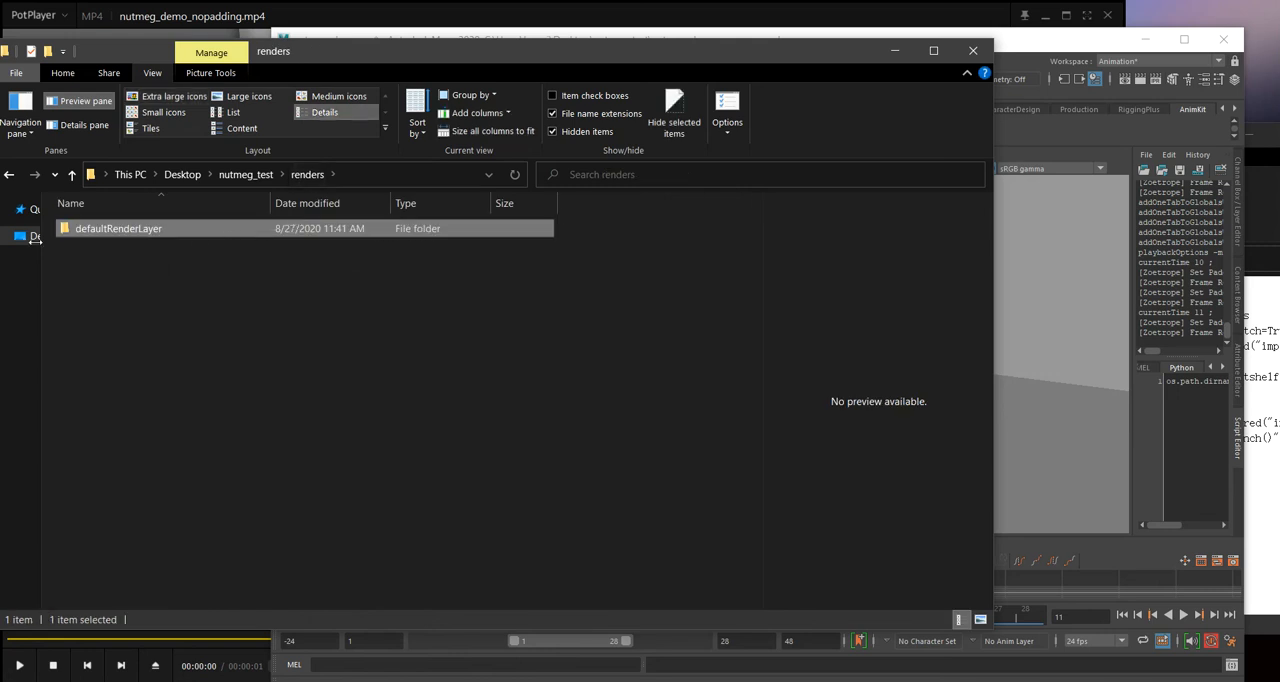
key(alt+Up)
double_click(118, 248)
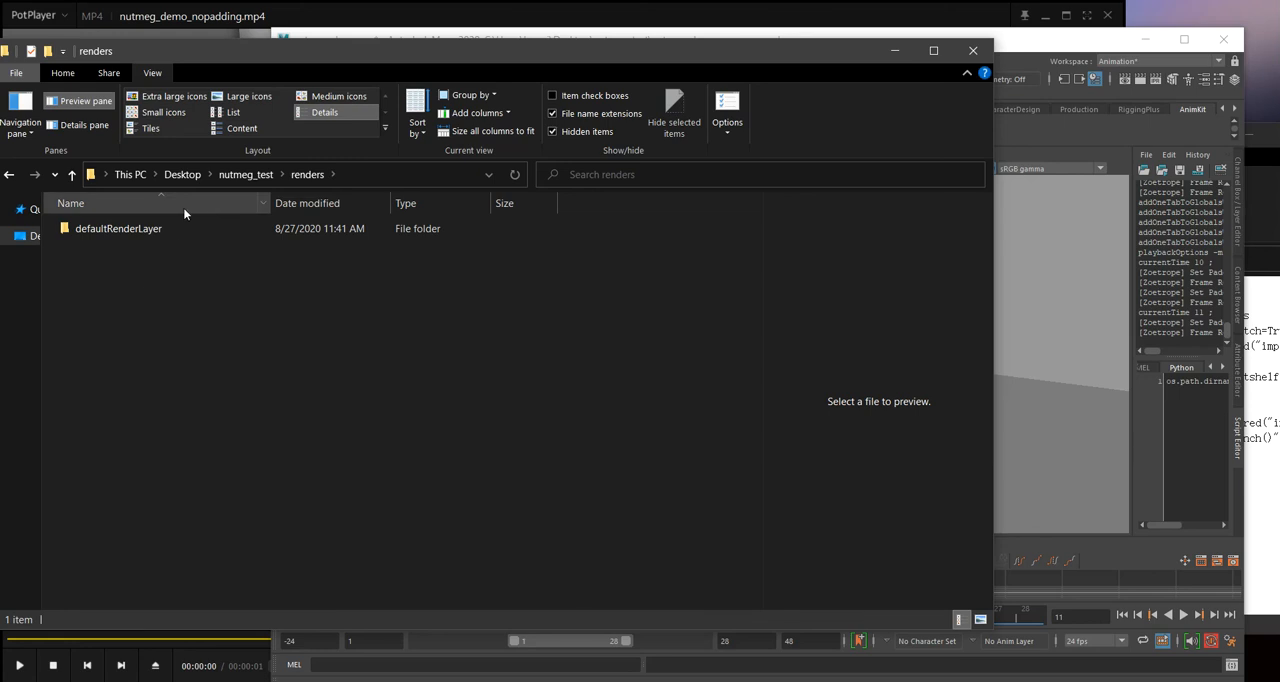
click(230, 228)
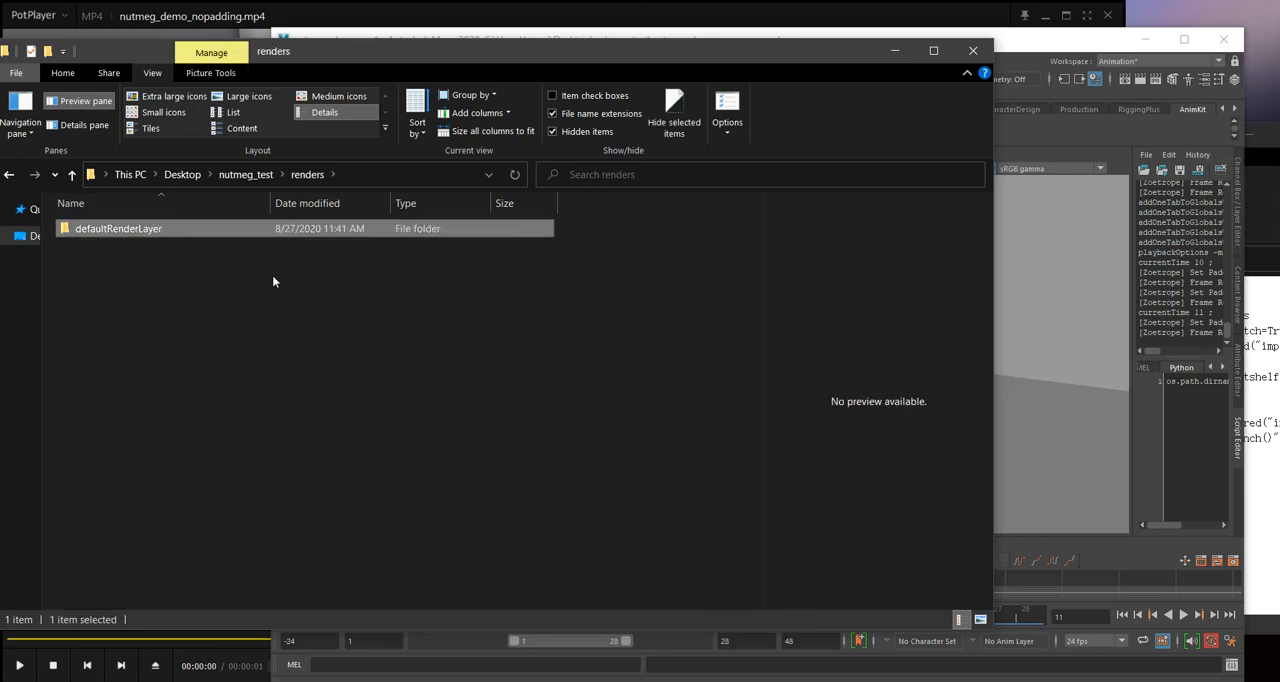
key(ctrl+c)
key(ctrl+v)
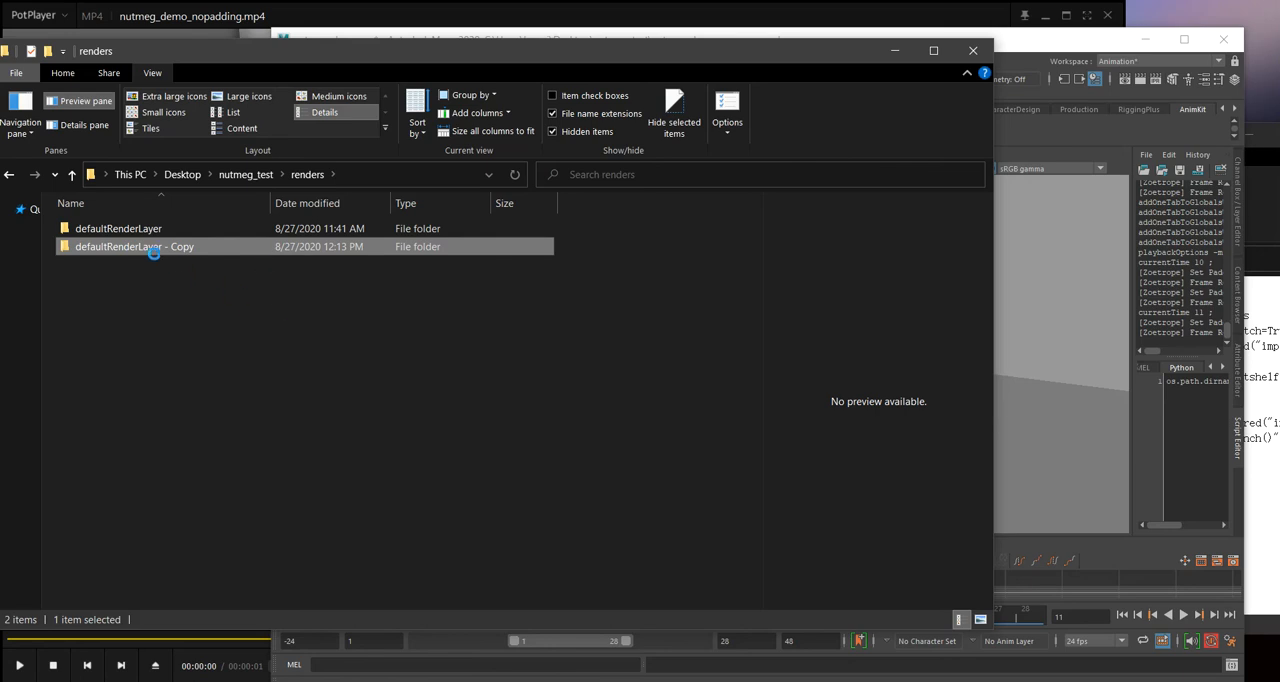
Step: Rename the copied defaultRenderLayer folder as dummy
right_click(261, 250)
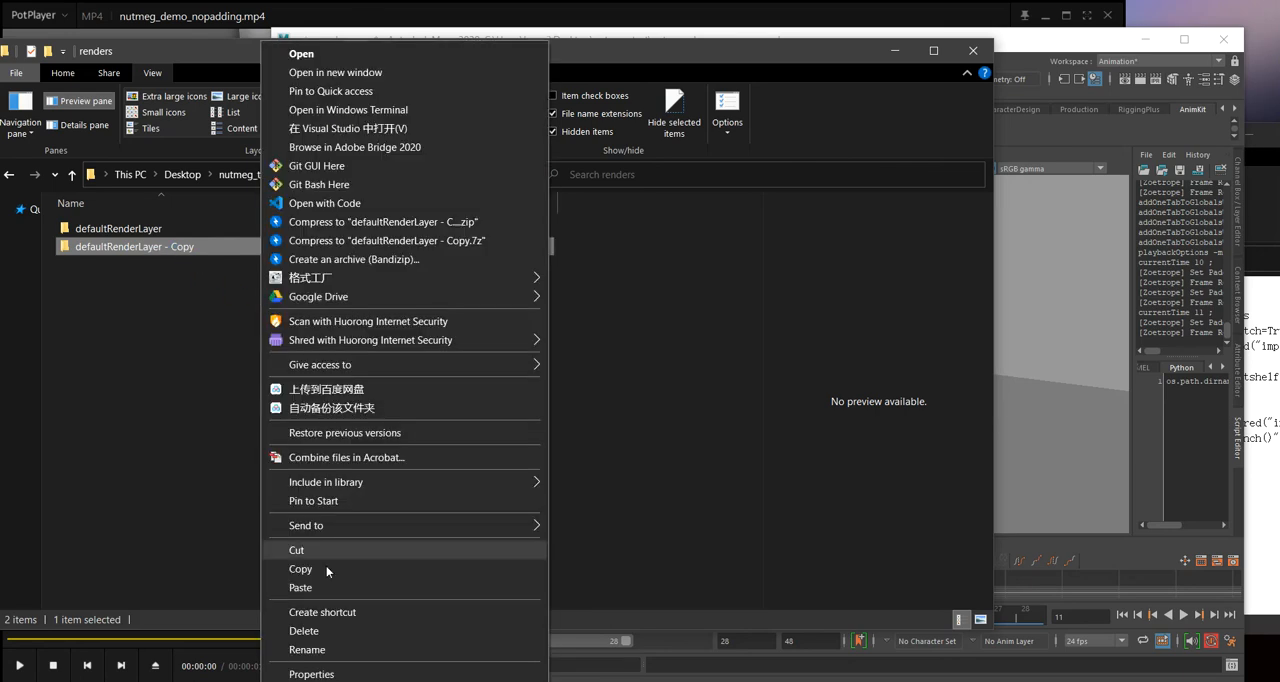
click(305, 650)
text(dummy)
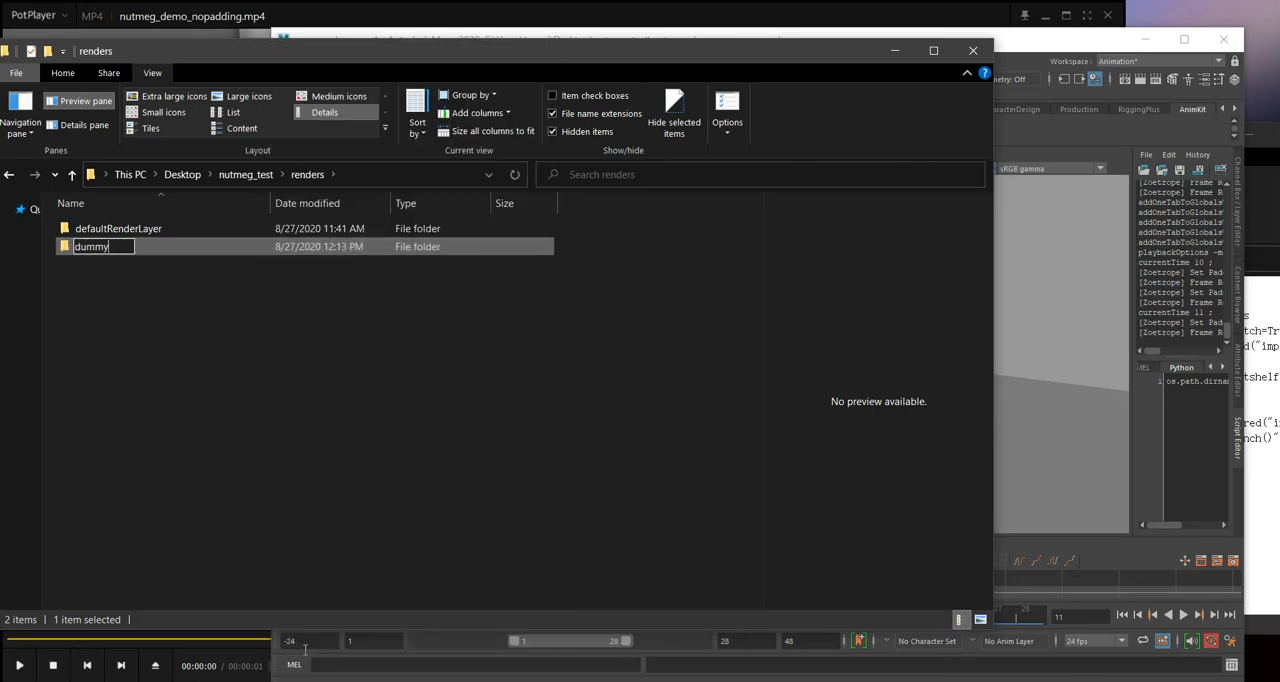
key(Return)
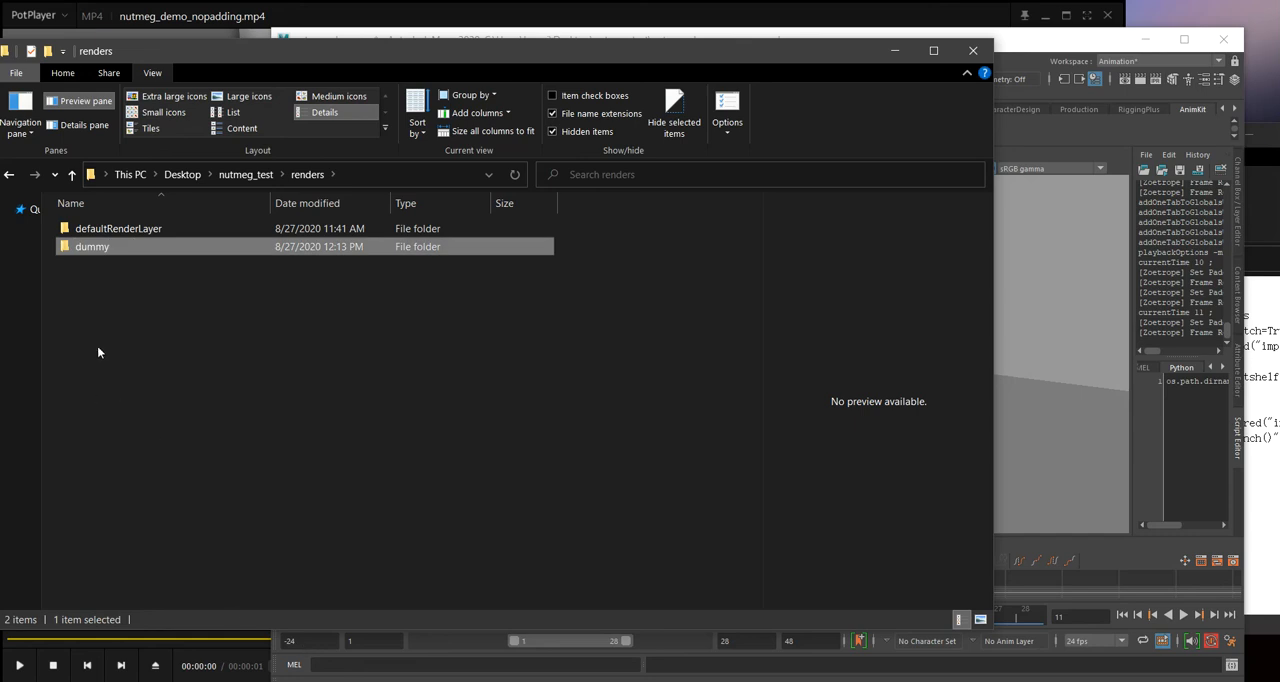
Step: Look at the frames inside defaultRenderLayer, return to the renders folder and point out both layer folders
double_click(220, 230)
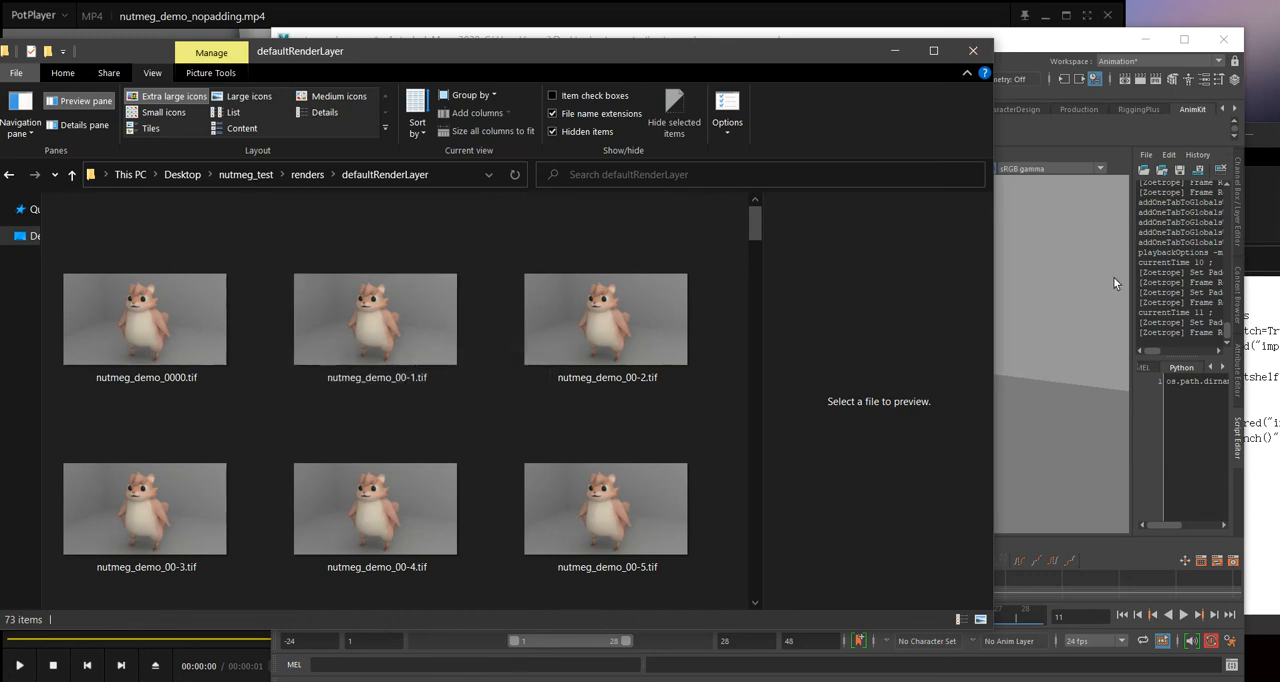
click(310, 175)
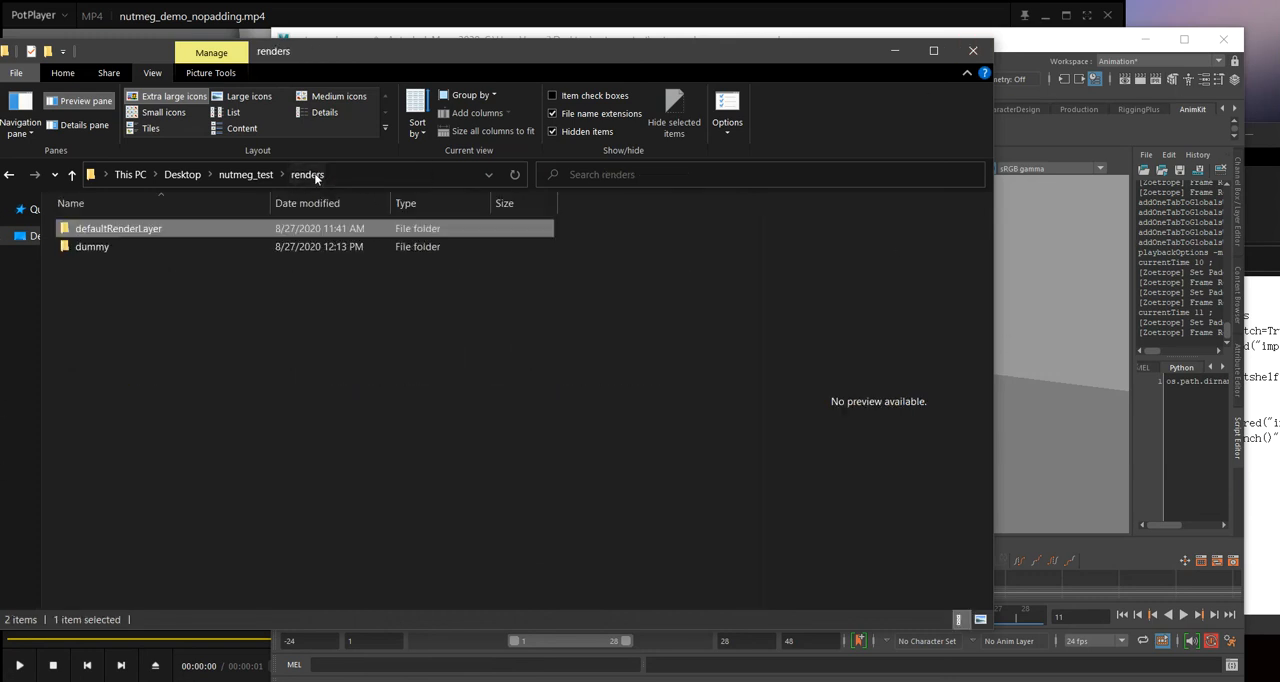
drag(476, 464, 235, 259)
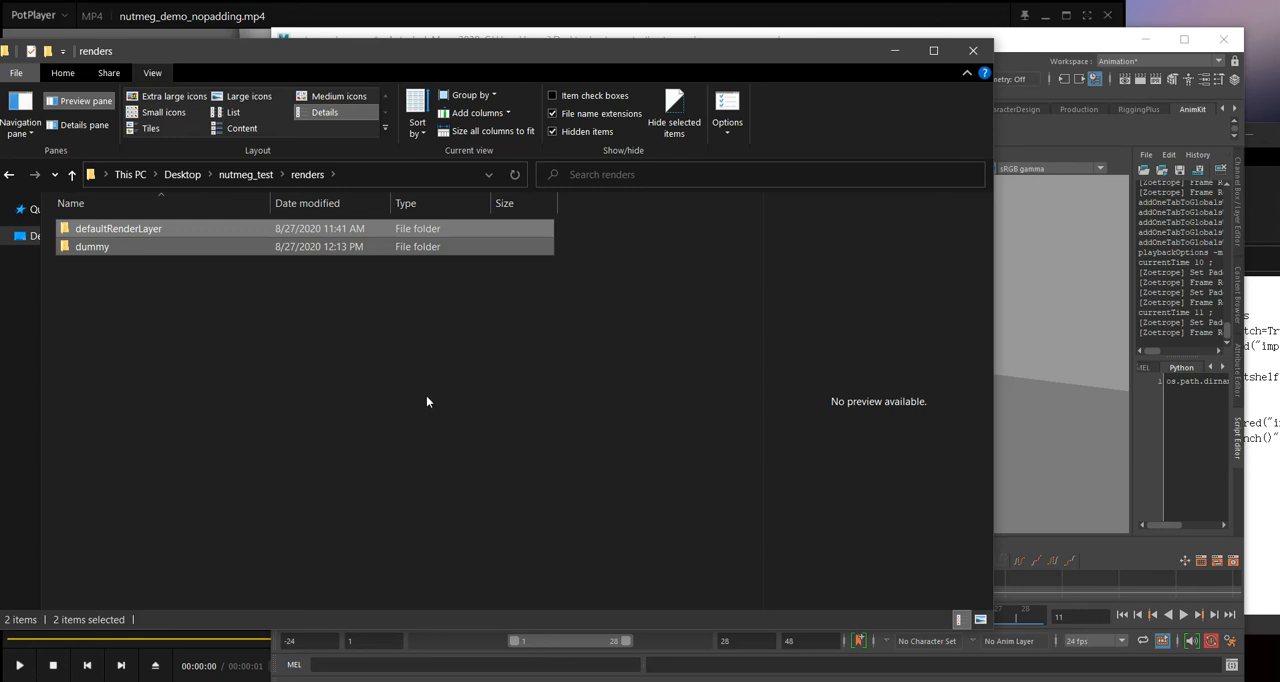
click(427, 402)
Step: View the Zoetrope Smart Video Encoder options in Maya, and open the defaultRenderLayer folder in File Explorer
click(1034, 79)
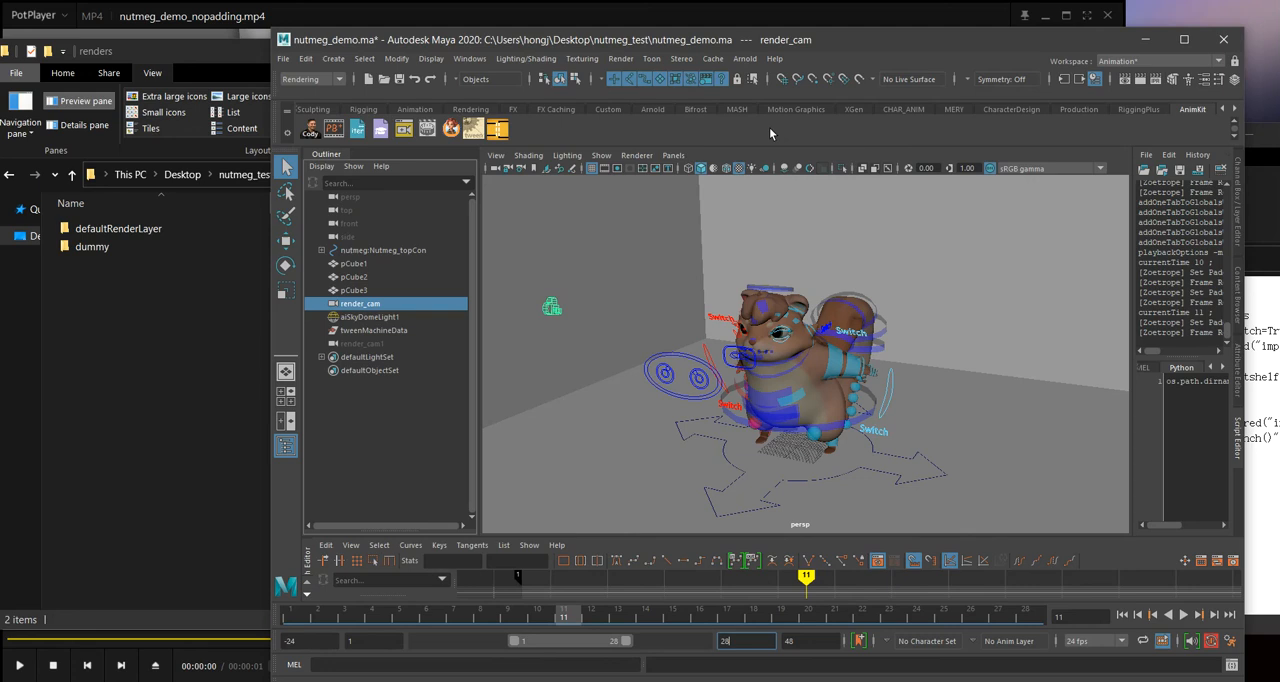
right_click(434, 132)
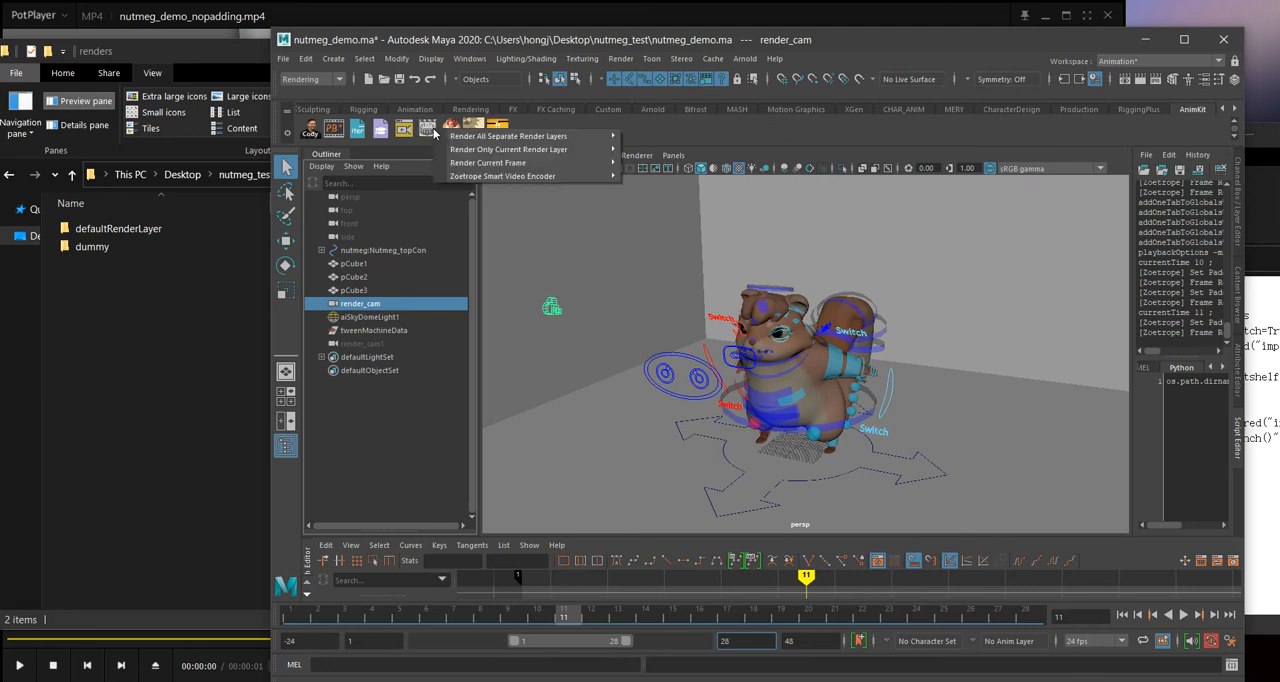
mouse_move(590, 176)
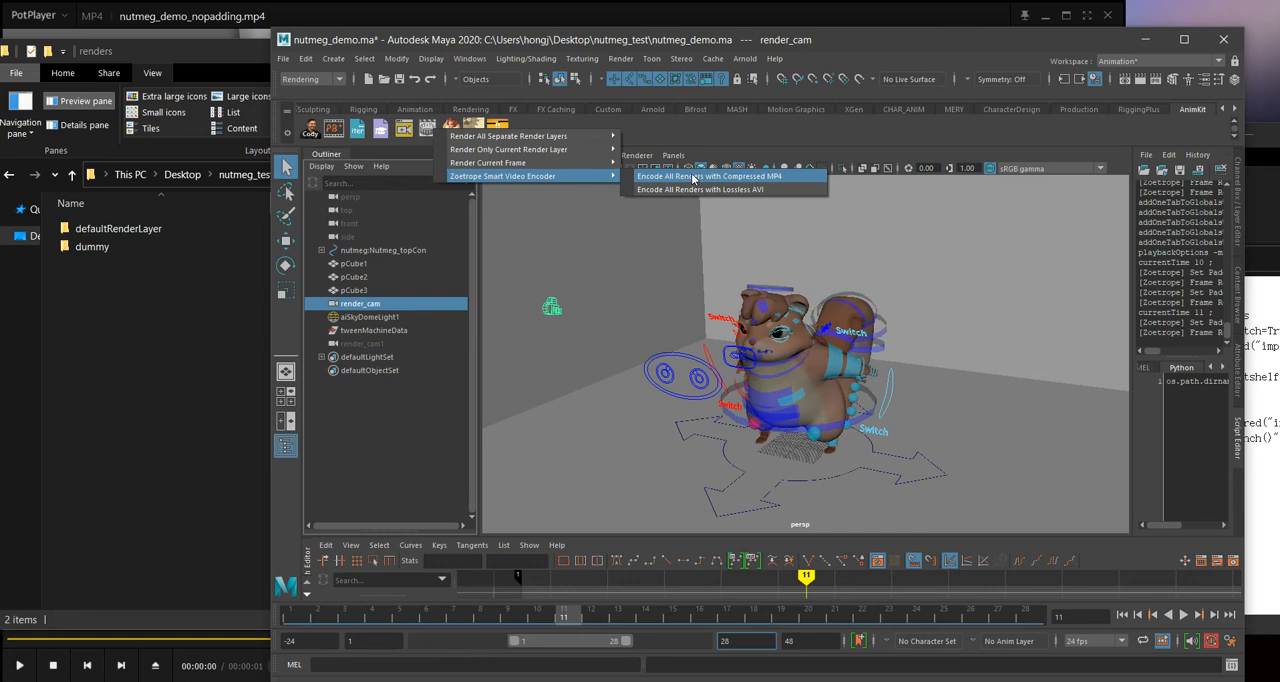
click(149, 234)
double_click(149, 234)
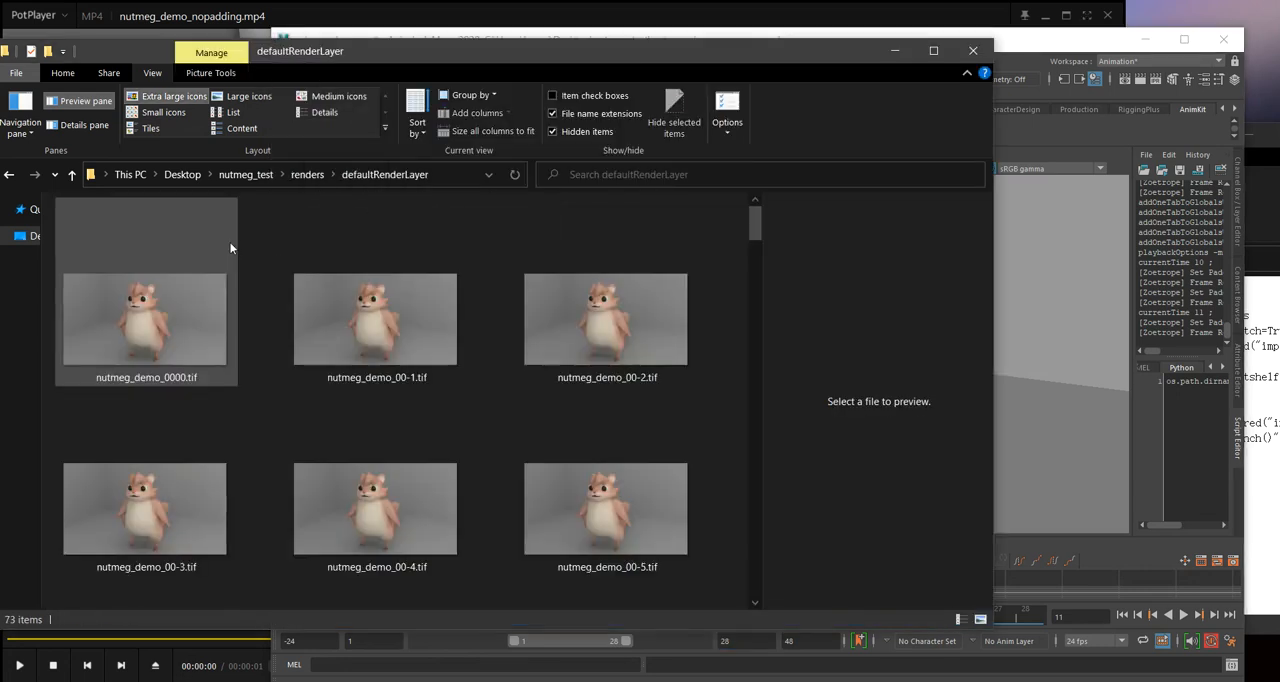
Step: Switch to Maya and encode all renders with compressed MP4 using the Zoetrope Smart Video Encoder
click(1001, 47)
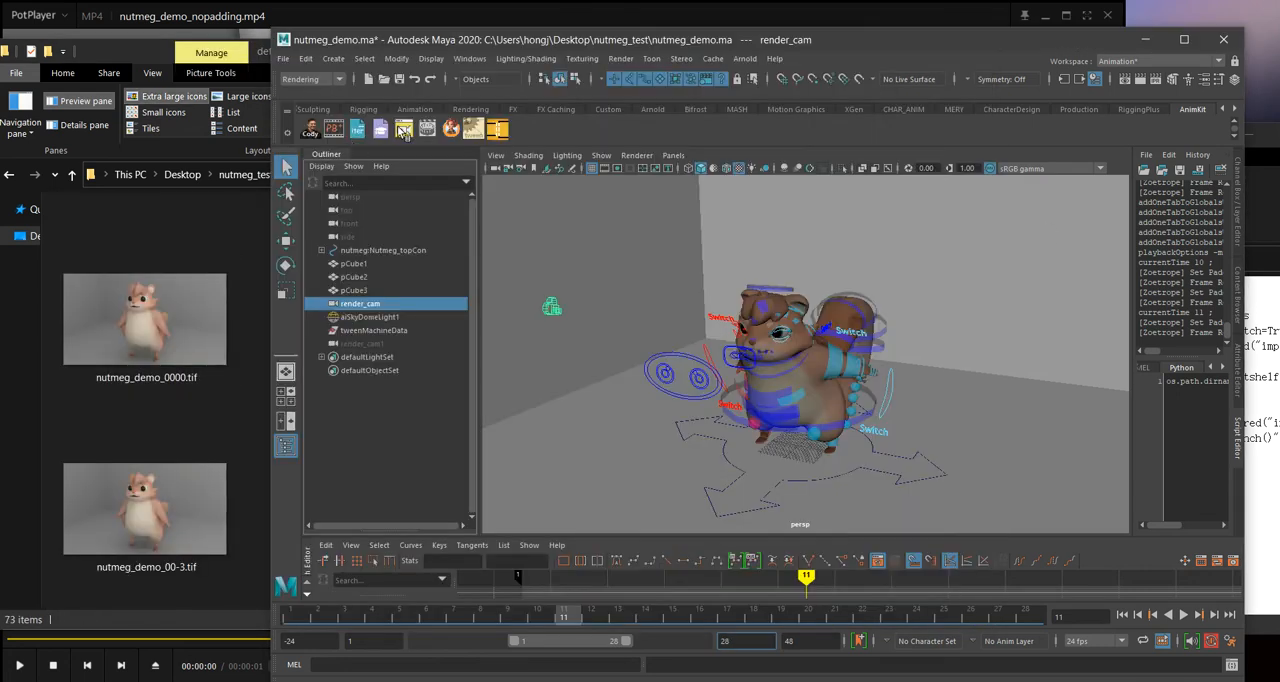
right_click(443, 130)
mouse_move(605, 175)
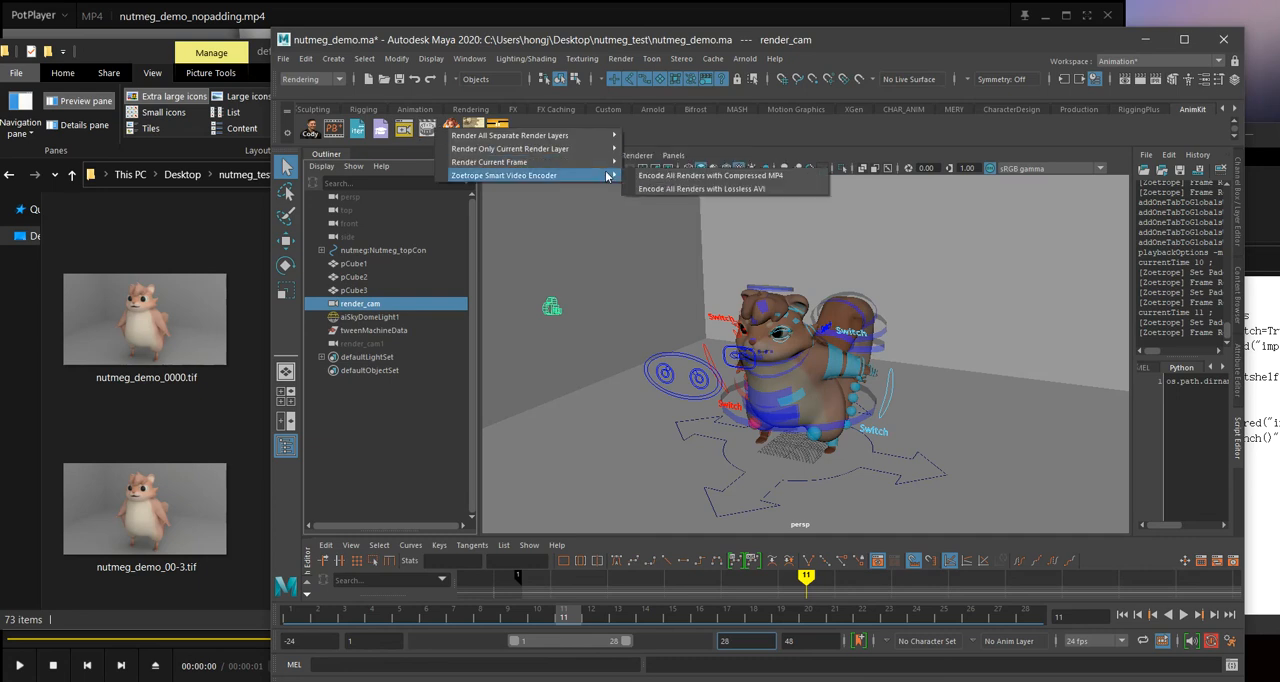
click(672, 176)
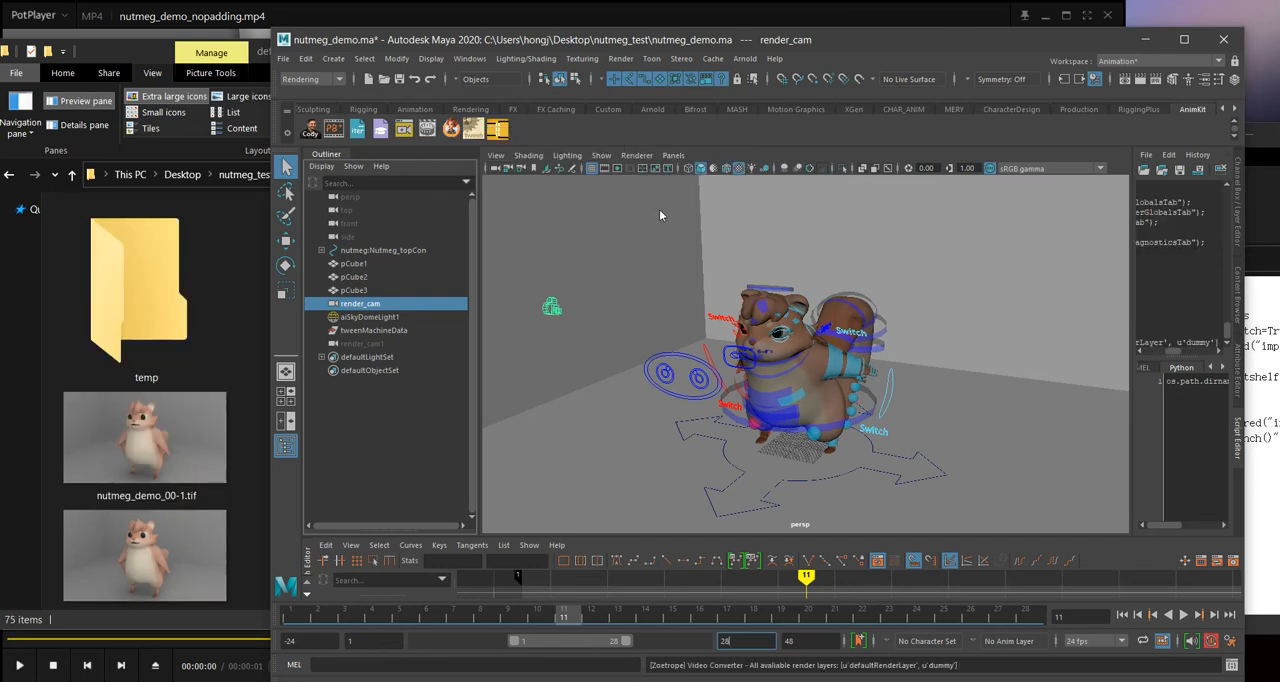
Step: Check nutmeg_demo.mp4 in the defaultRenderLayer folder in File Explorer, and play the nutmeg_demo.mp4 in the dummy folder
click(248, 272)
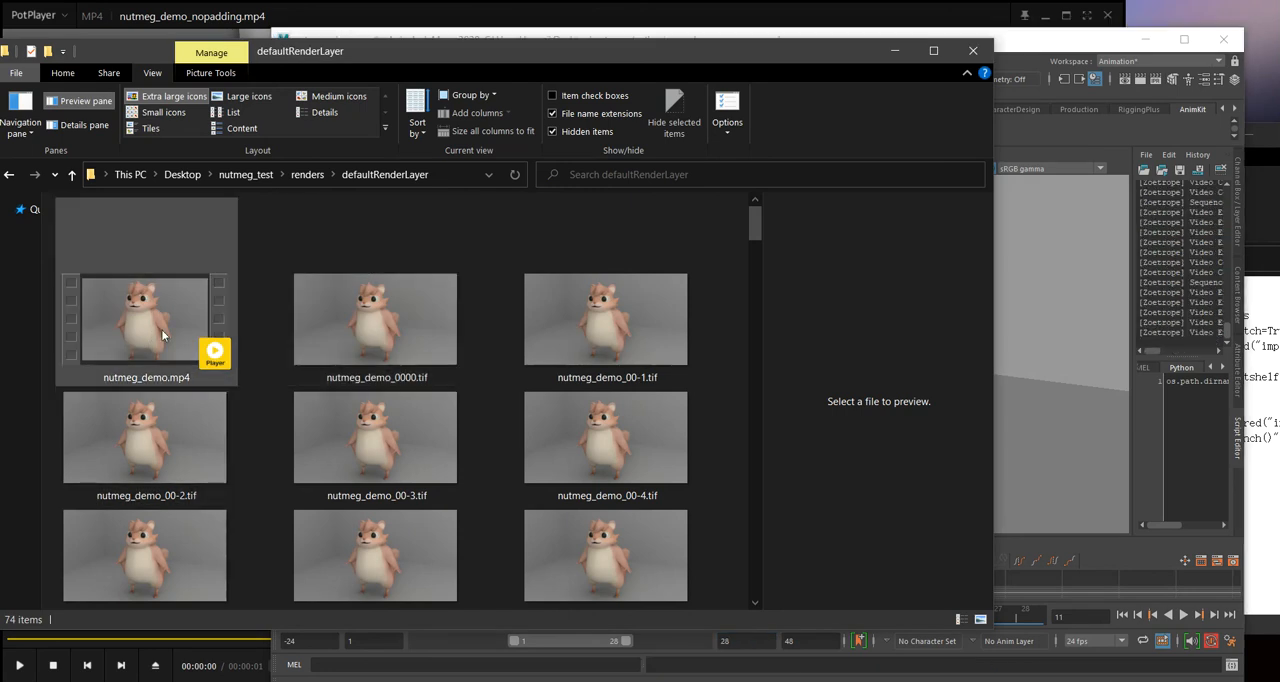
drag(258, 361, 67, 312)
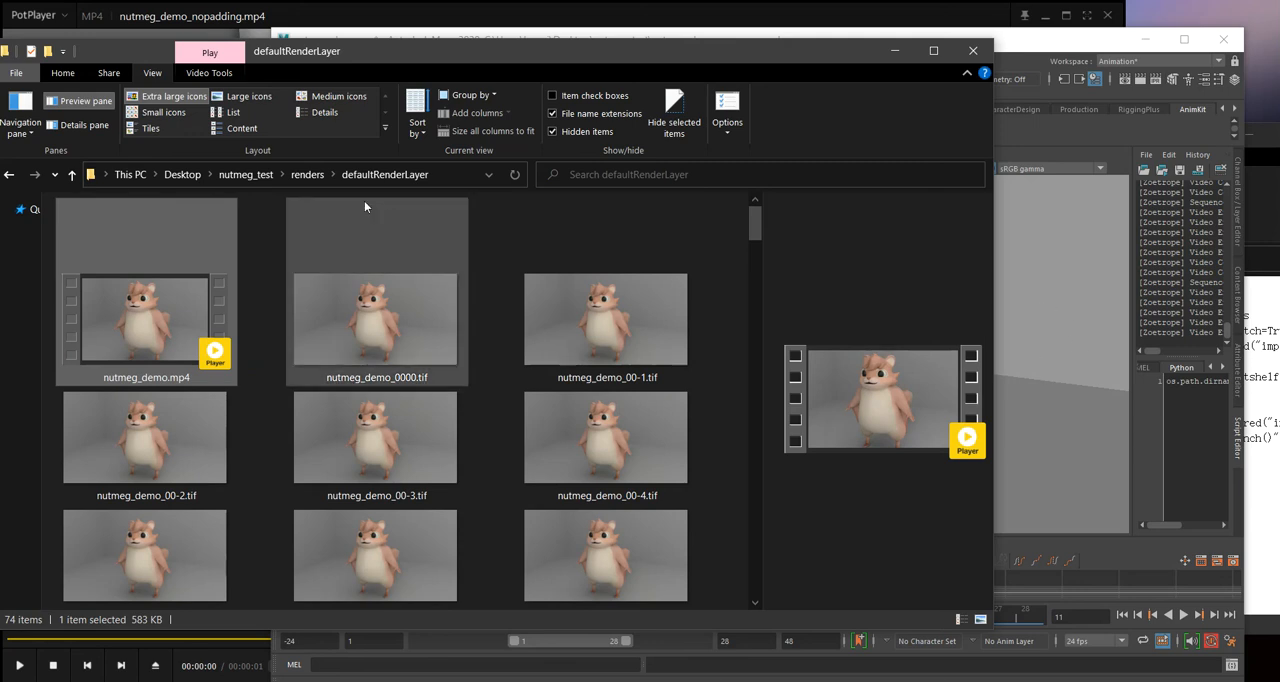
click(305, 174)
double_click(182, 254)
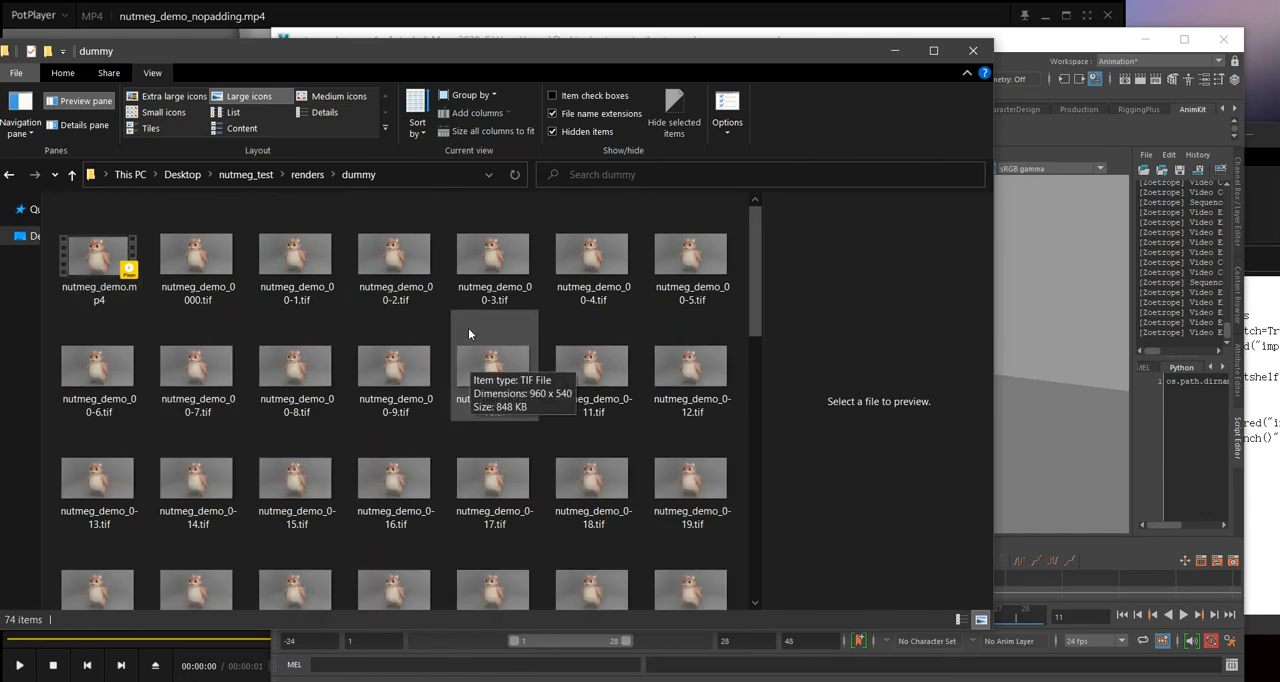
click(110, 258)
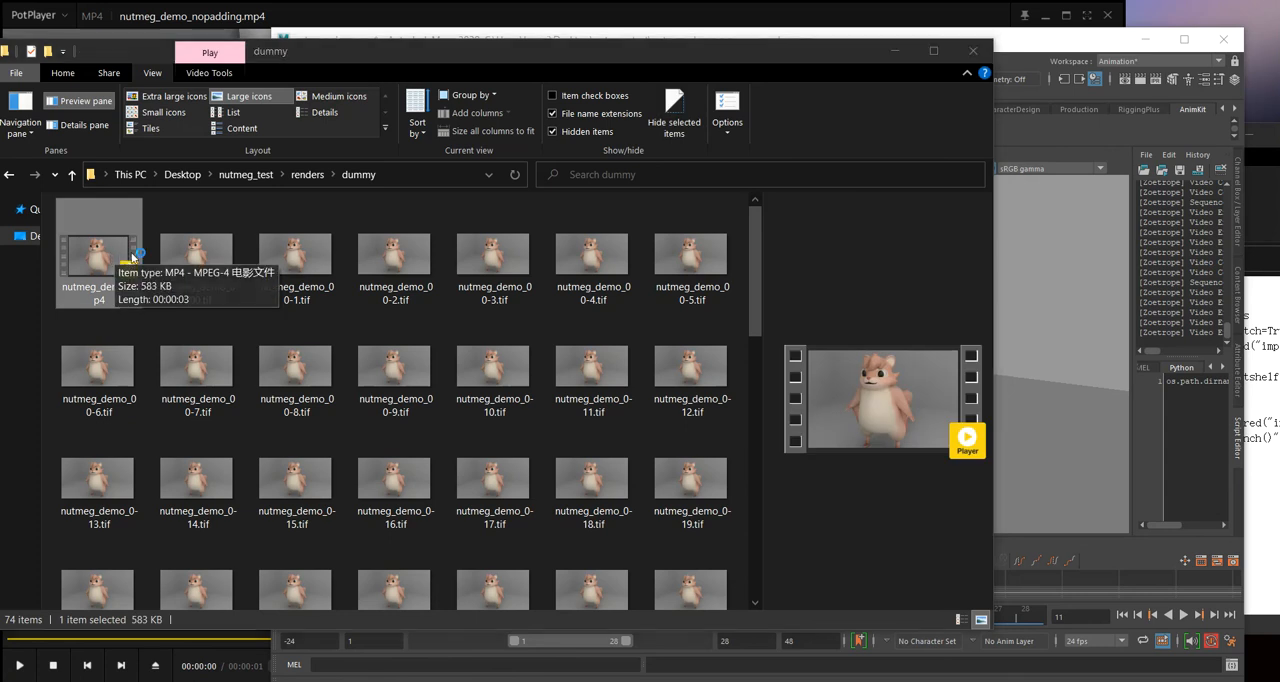
double_click(132, 257)
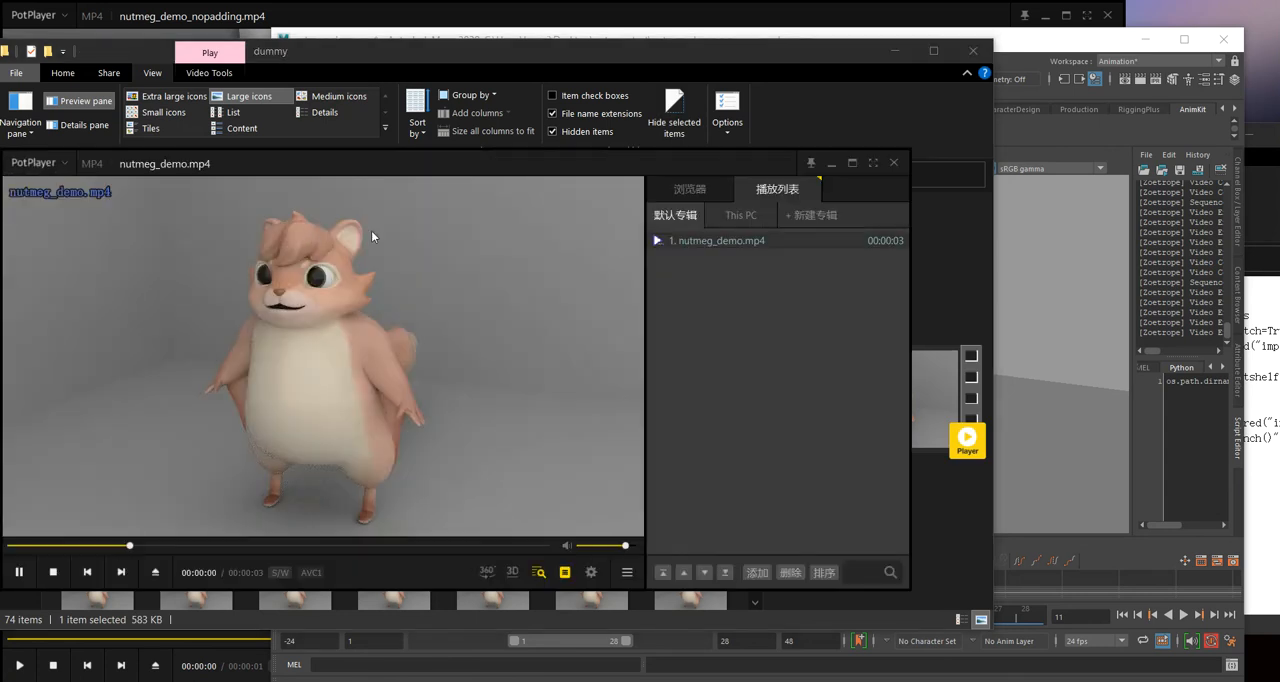
click(894, 163)
Step: Return to Maya and encode all renders with lossless AVI using the Zoetrope Smart Video Encoder
click(1055, 57)
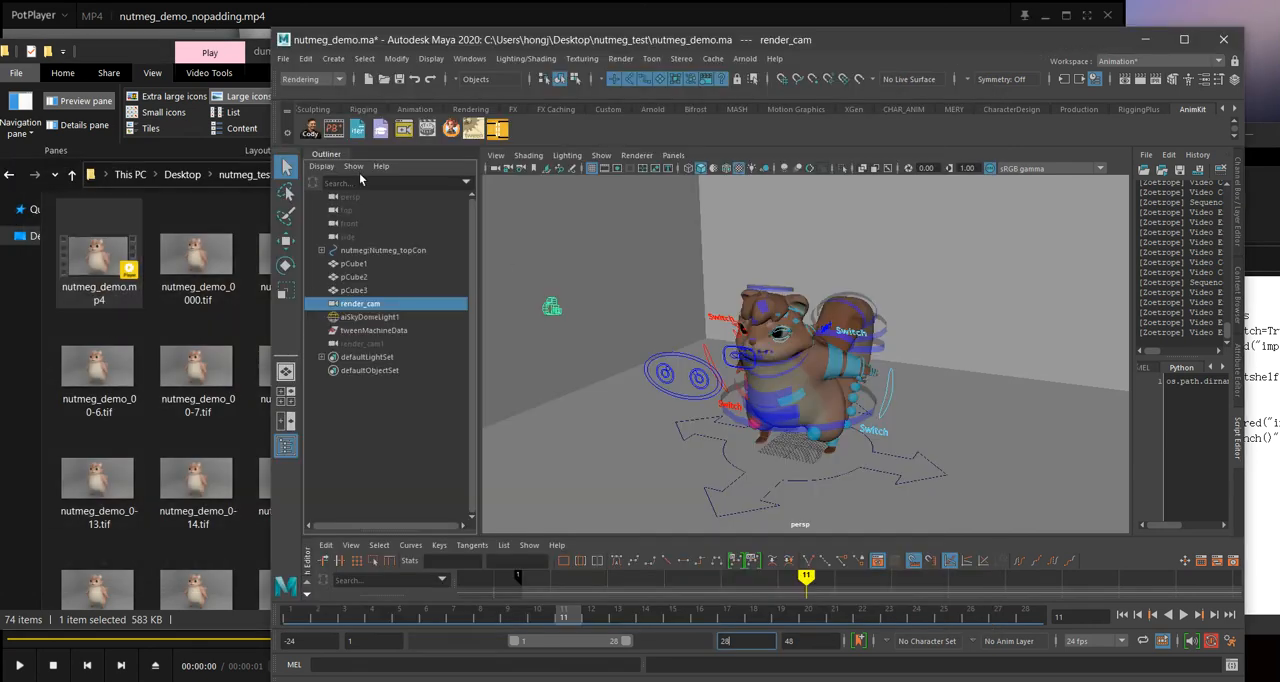
click(428, 130)
mouse_move(550, 183)
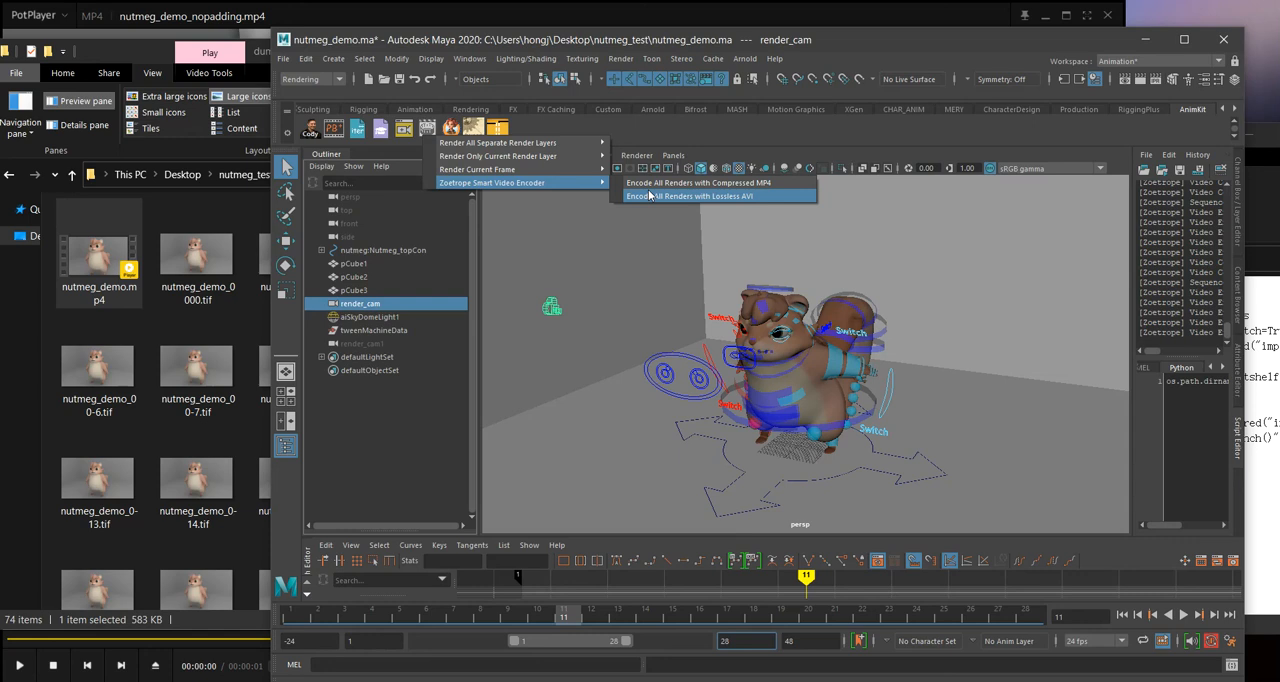
click(649, 195)
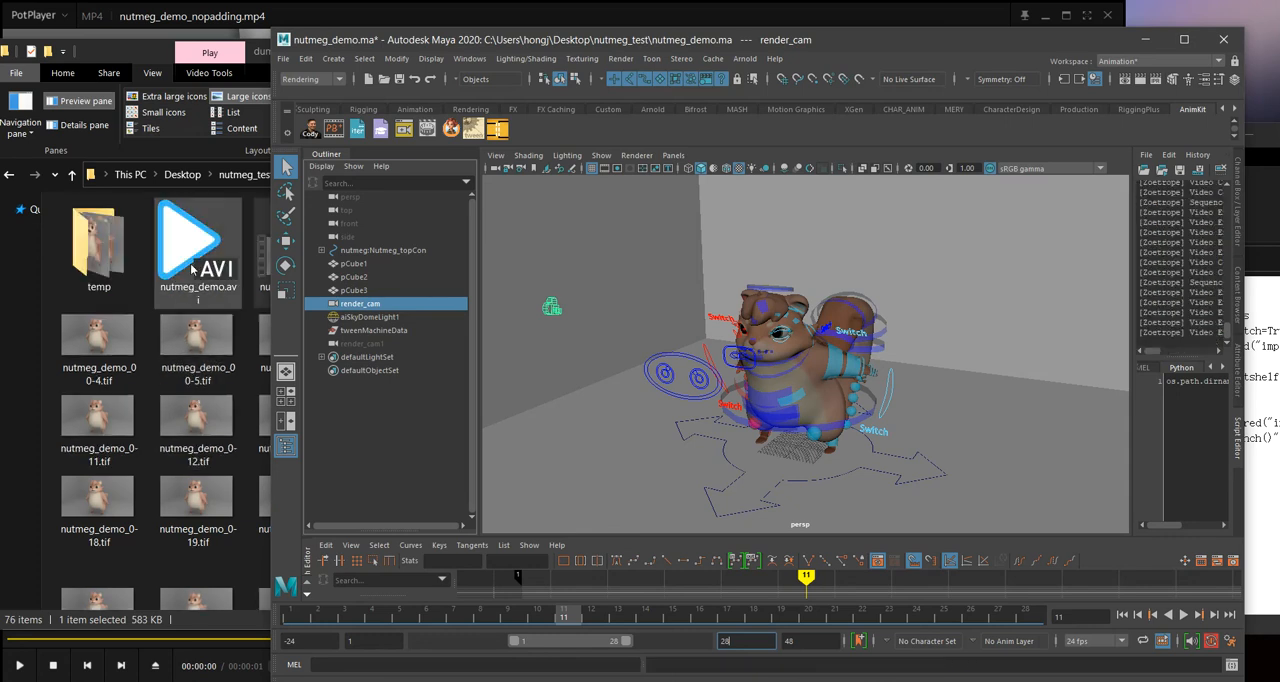
Step: Switch to File Explorer, play nutmeg_demo.avi from the dummy folder, and close the player
click(260, 250)
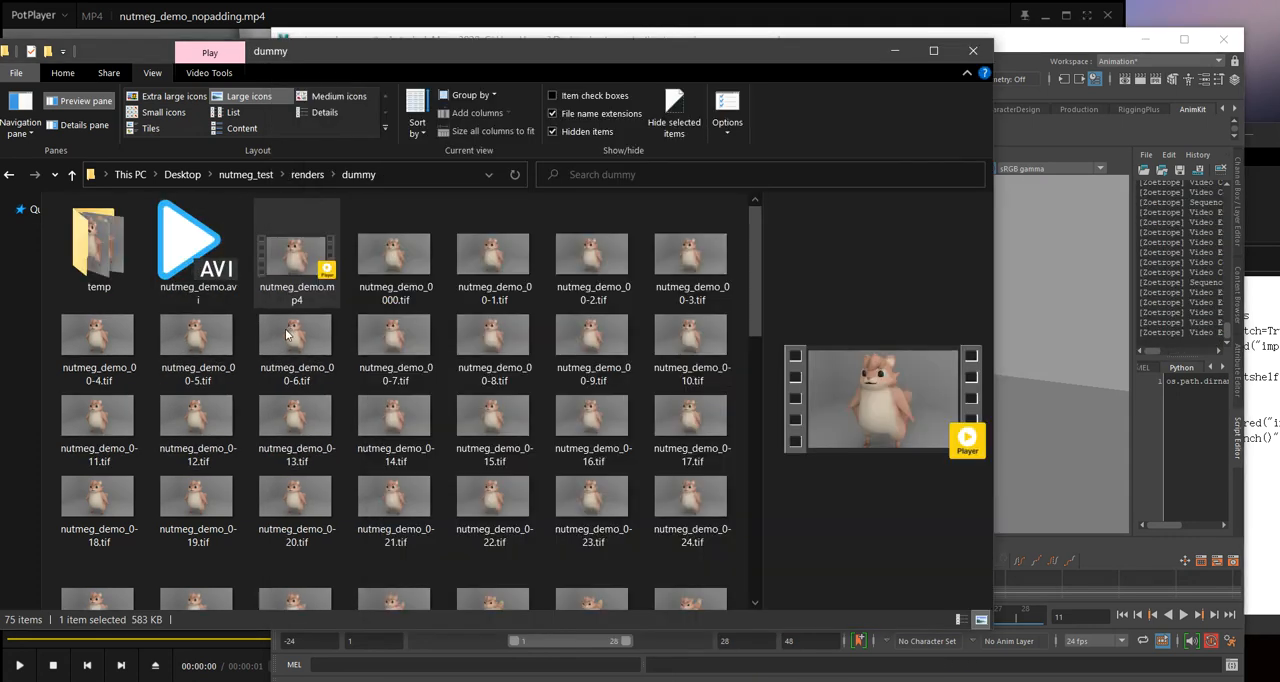
right_click(246, 283)
click(112, 248)
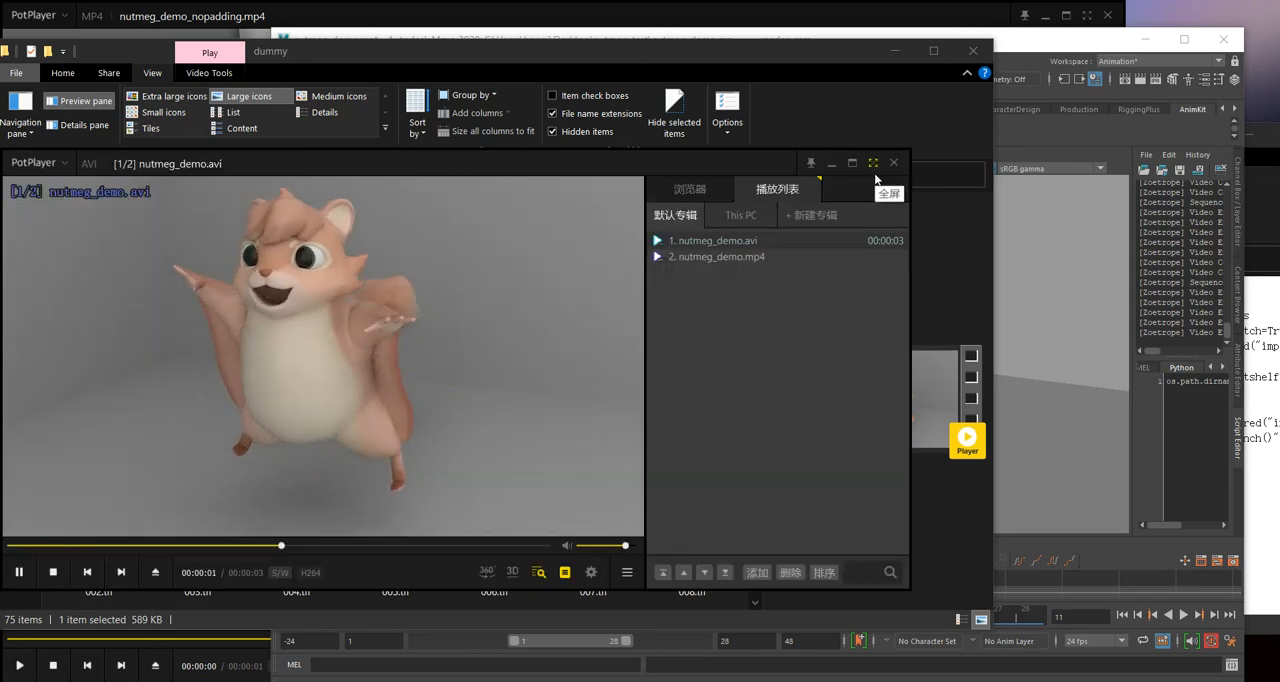
click(893, 162)
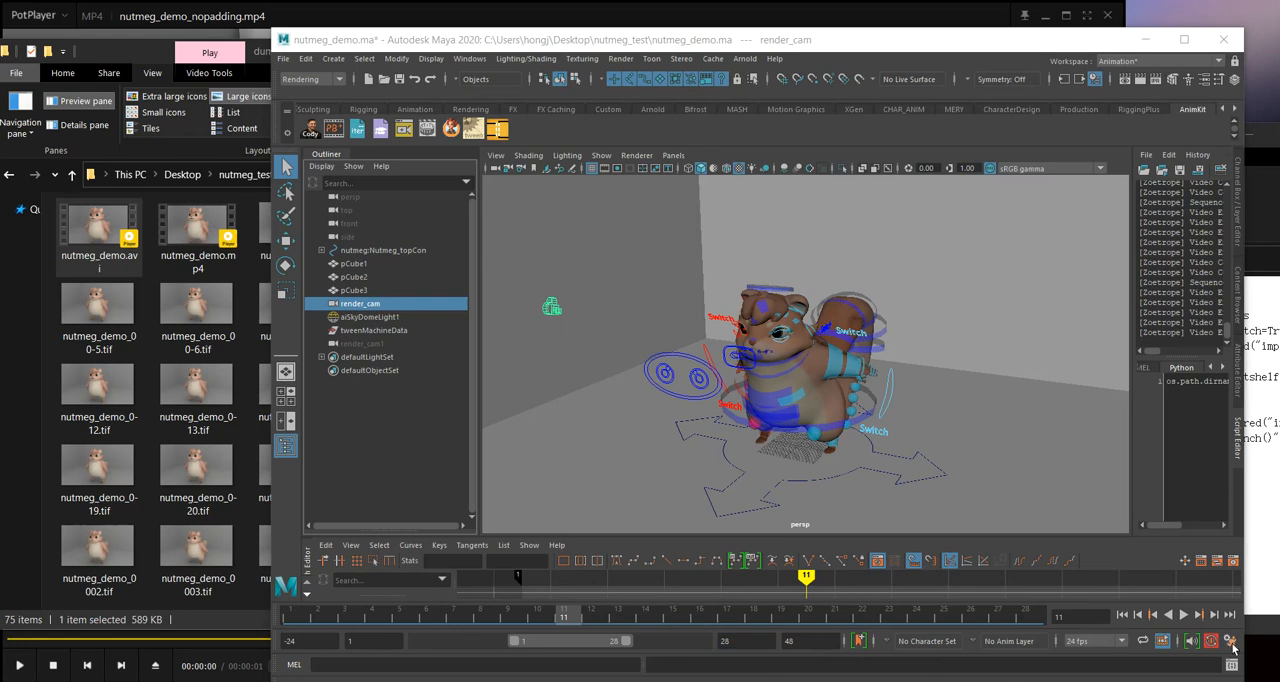
Step: Maximize Maya, review the available framerates in the Time Slider preferences, and close the preferences without changing the framerate
click(1184, 39)
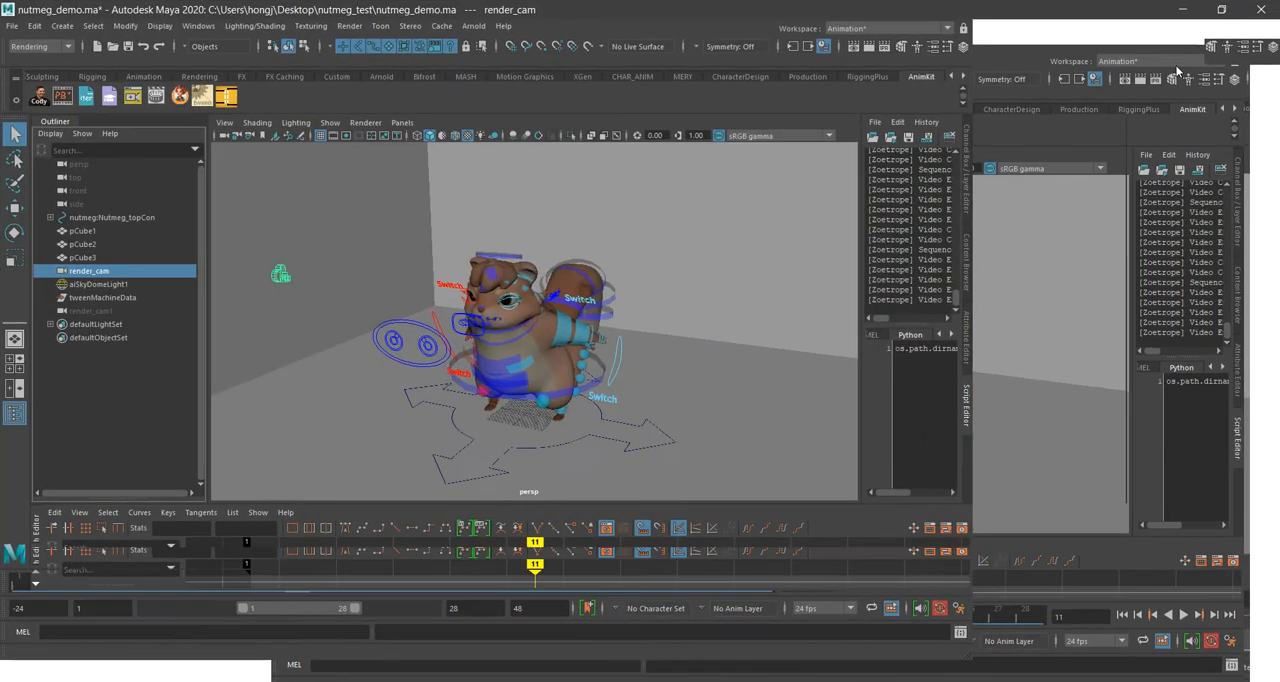
click(1269, 637)
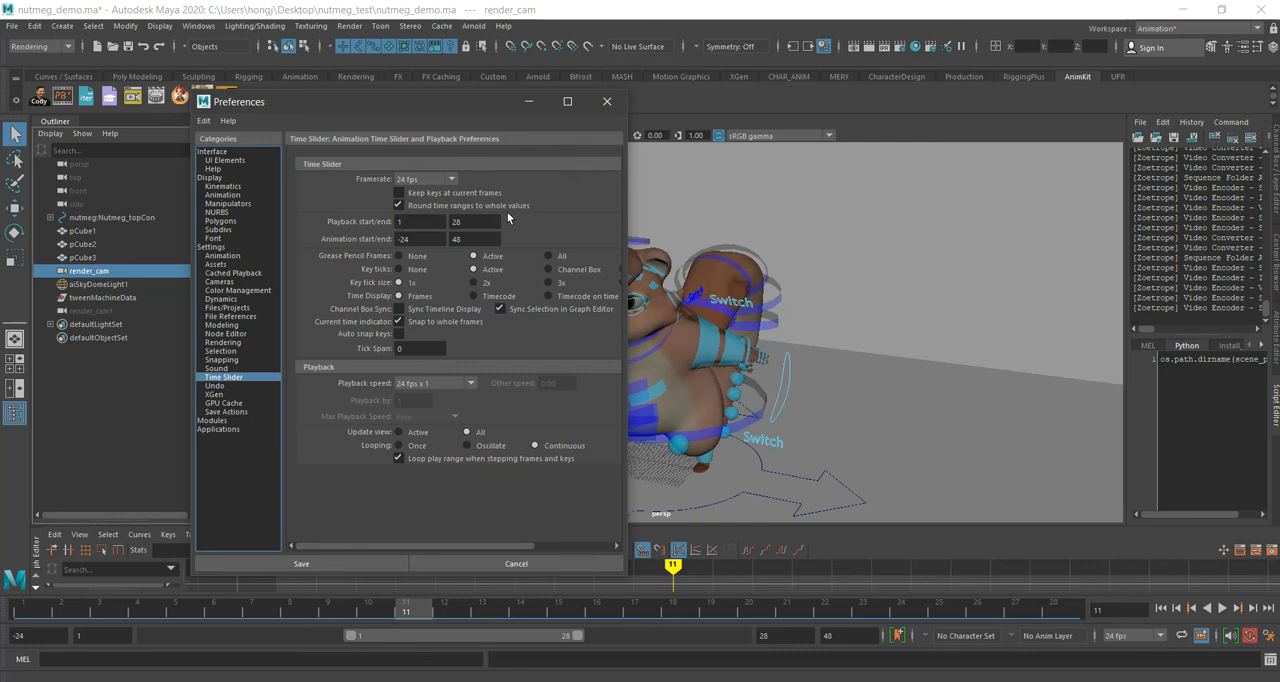
click(440, 179)
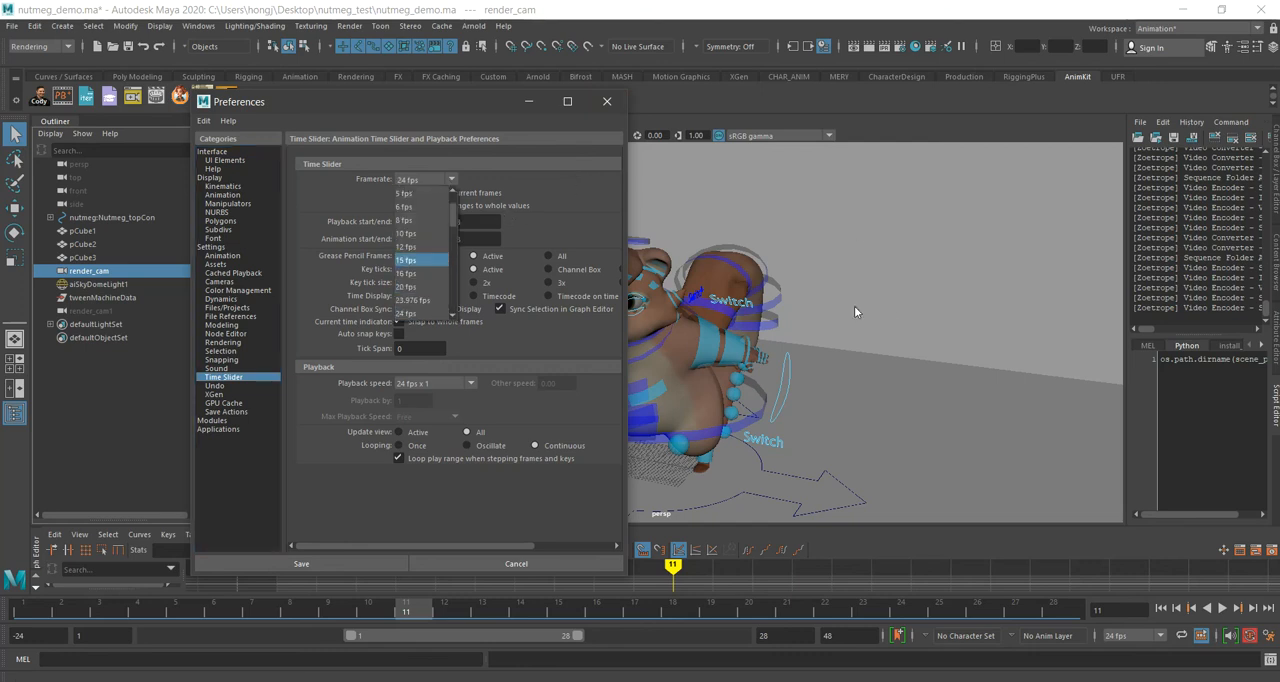
click(604, 104)
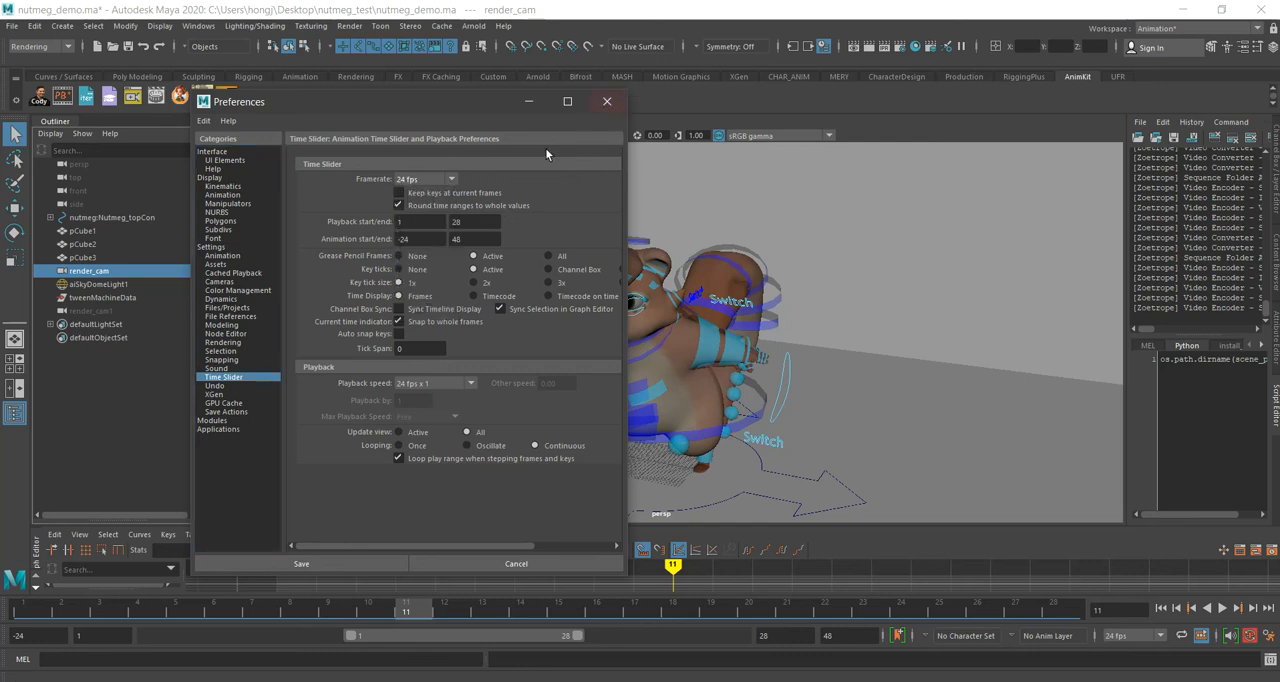
click(606, 102)
Step: Review the MP4 and AVI options of the Zoetrope Smart Video Encoder and dismiss them
right_click(160, 97)
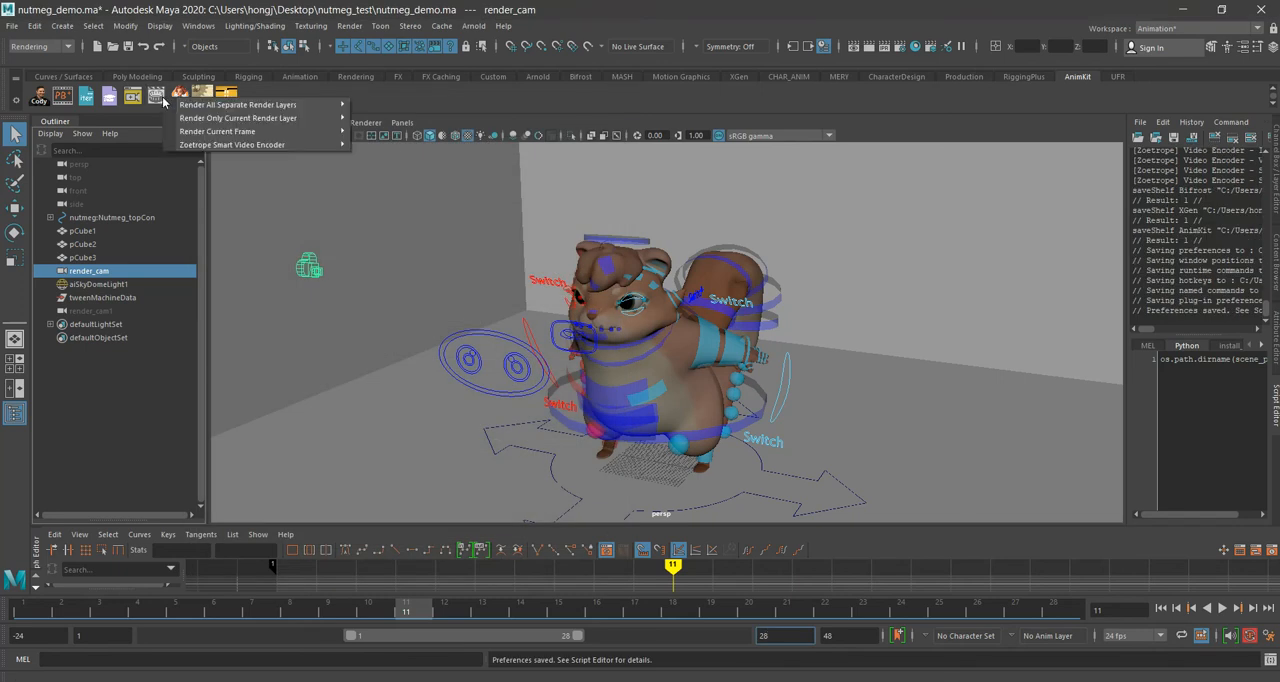
mouse_move(210, 150)
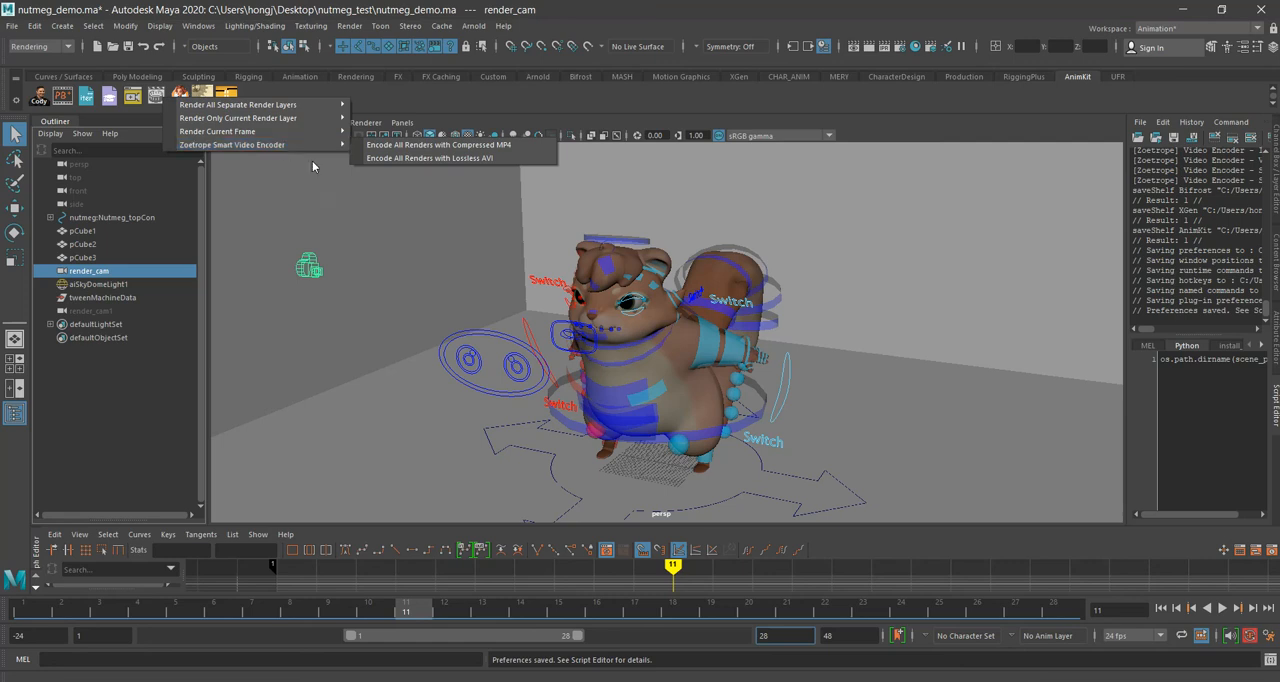
click(497, 270)
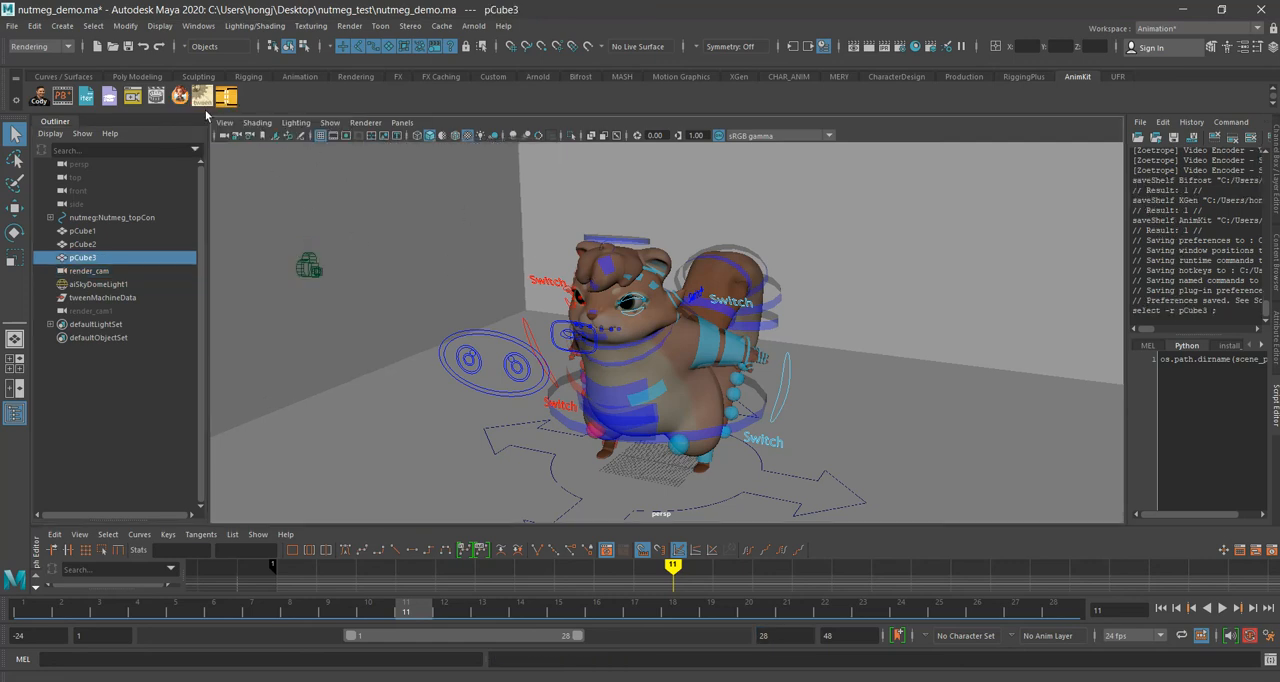